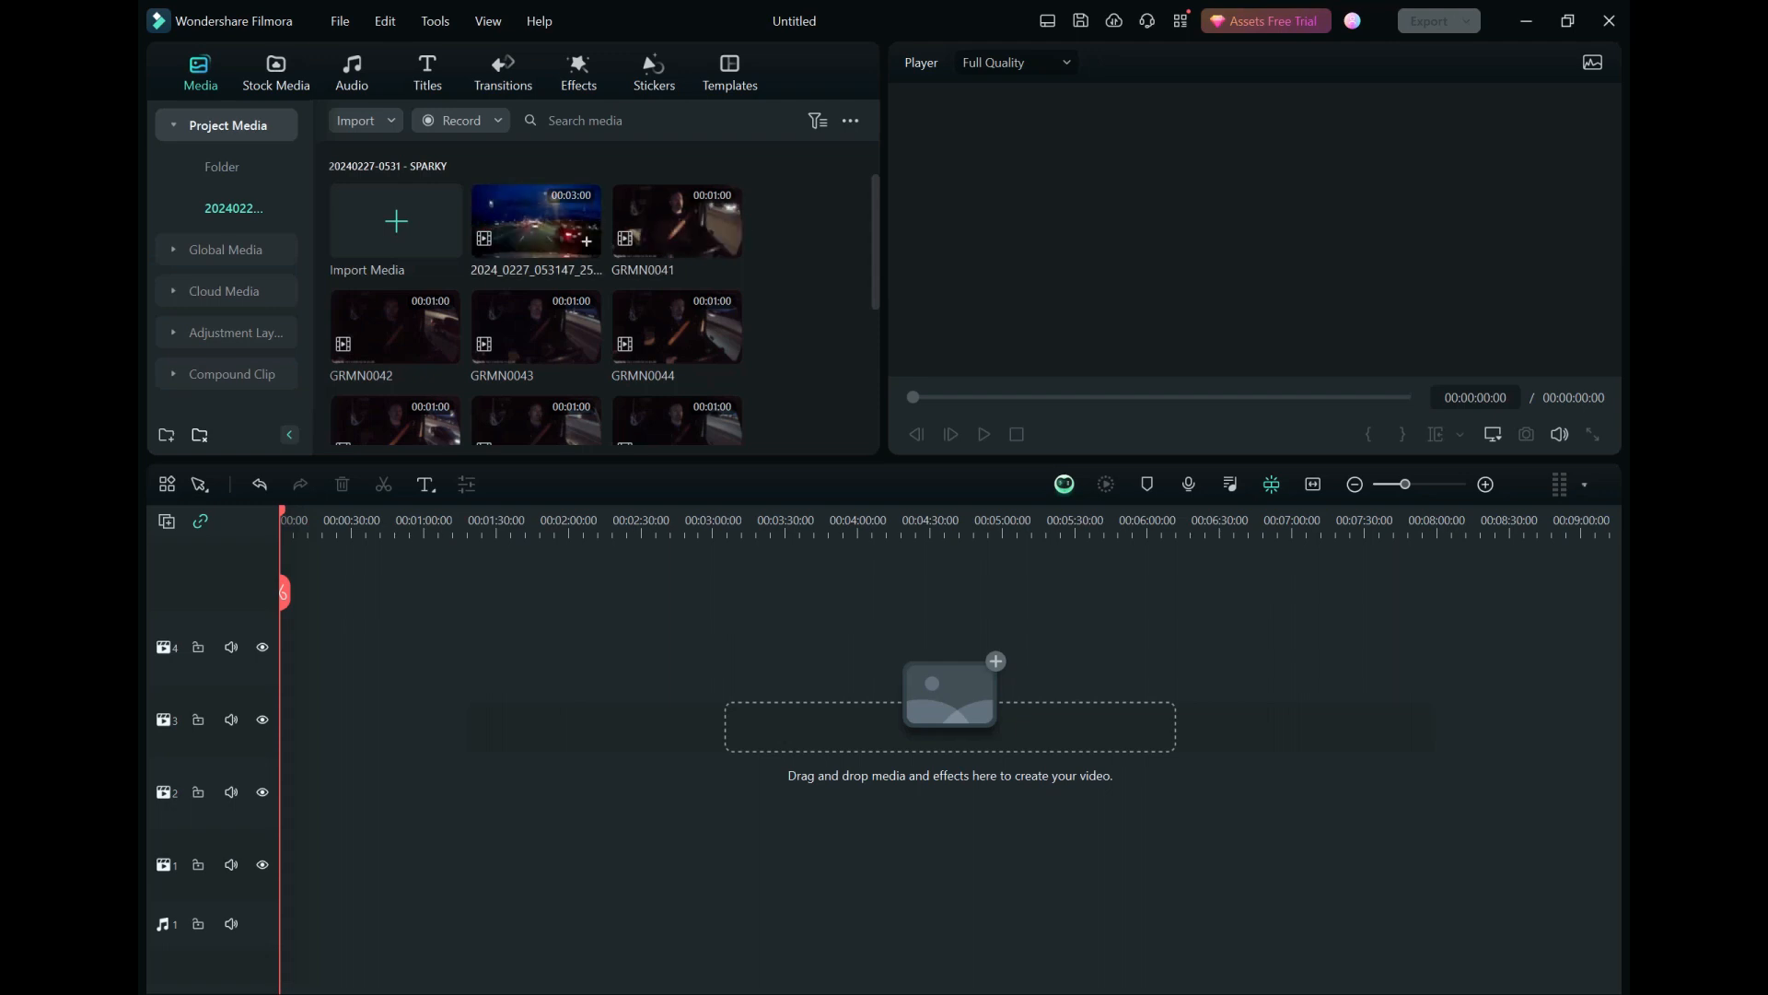
Step: Place 2024_0227_053147_250A on video track 1 and clips GRMN0041 through GRMN0049 on video track 2, both starting at the timeline's beginning
{"action": "left_click_drag", "start_coordinate": [536, 221], "coordinate": [497, 864]}
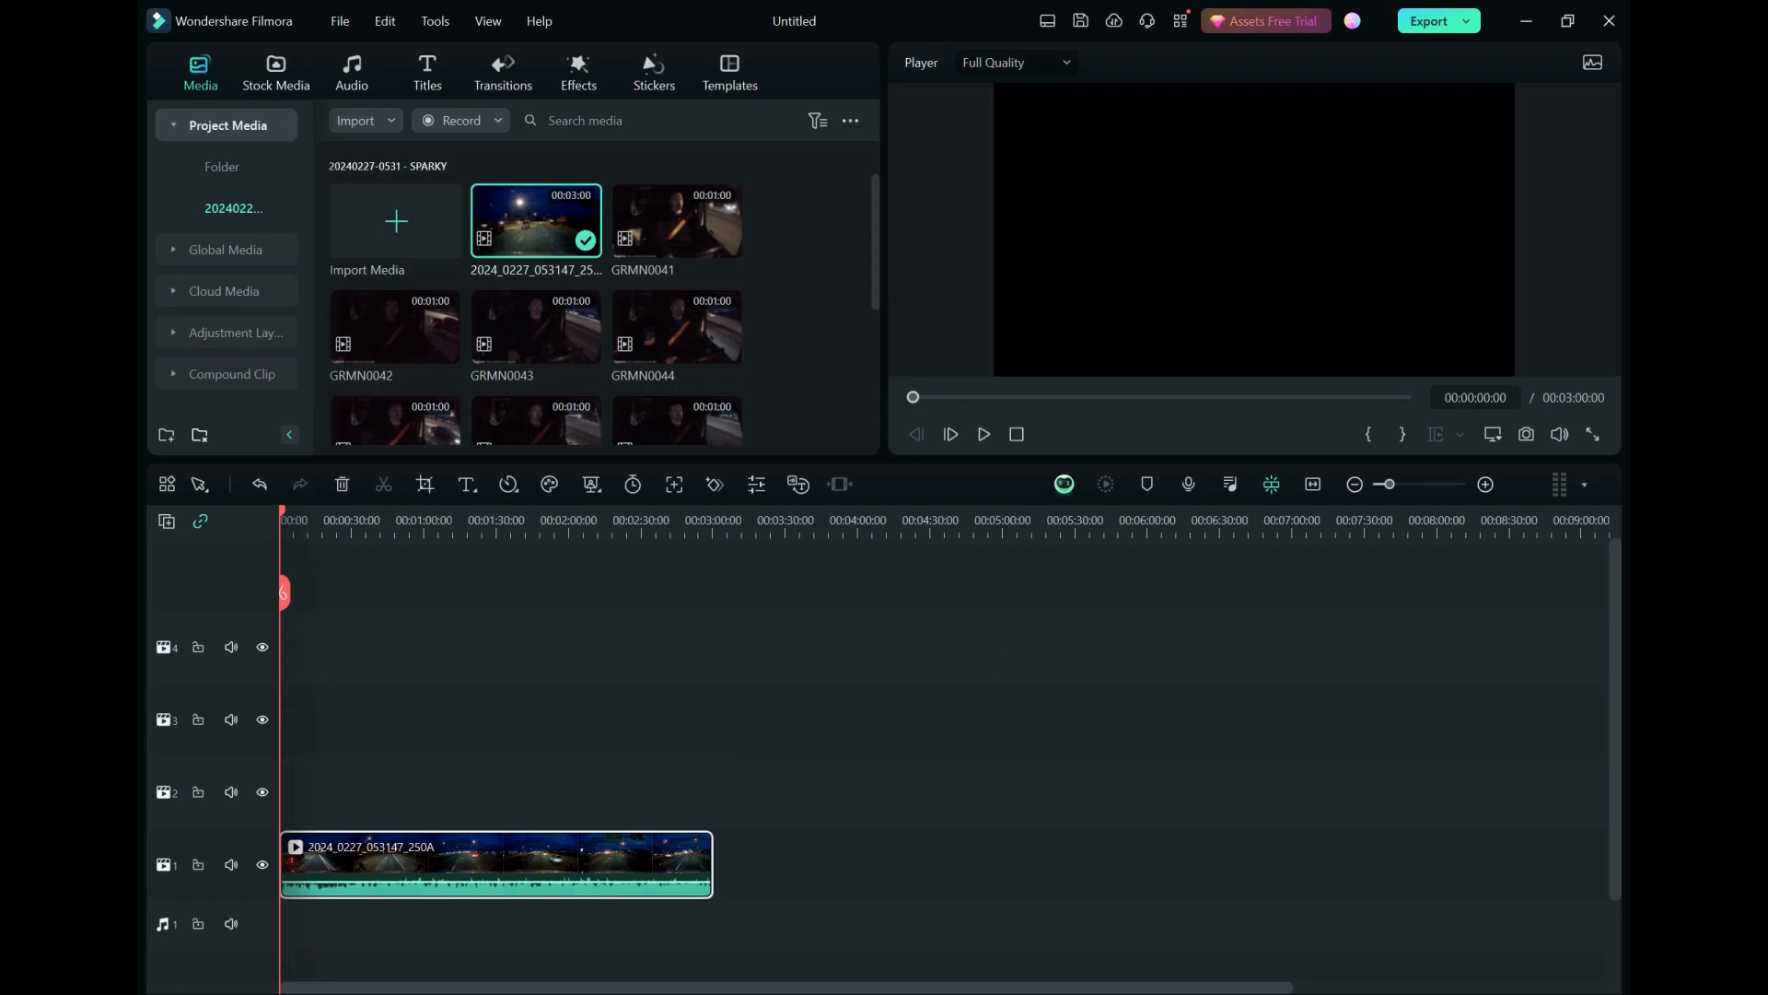
{"action": "double_click", "coordinate": [676, 221]}
{"action": "scroll", "coordinate": [677, 230], "scroll_direction": "down", "scroll_amount": 1}
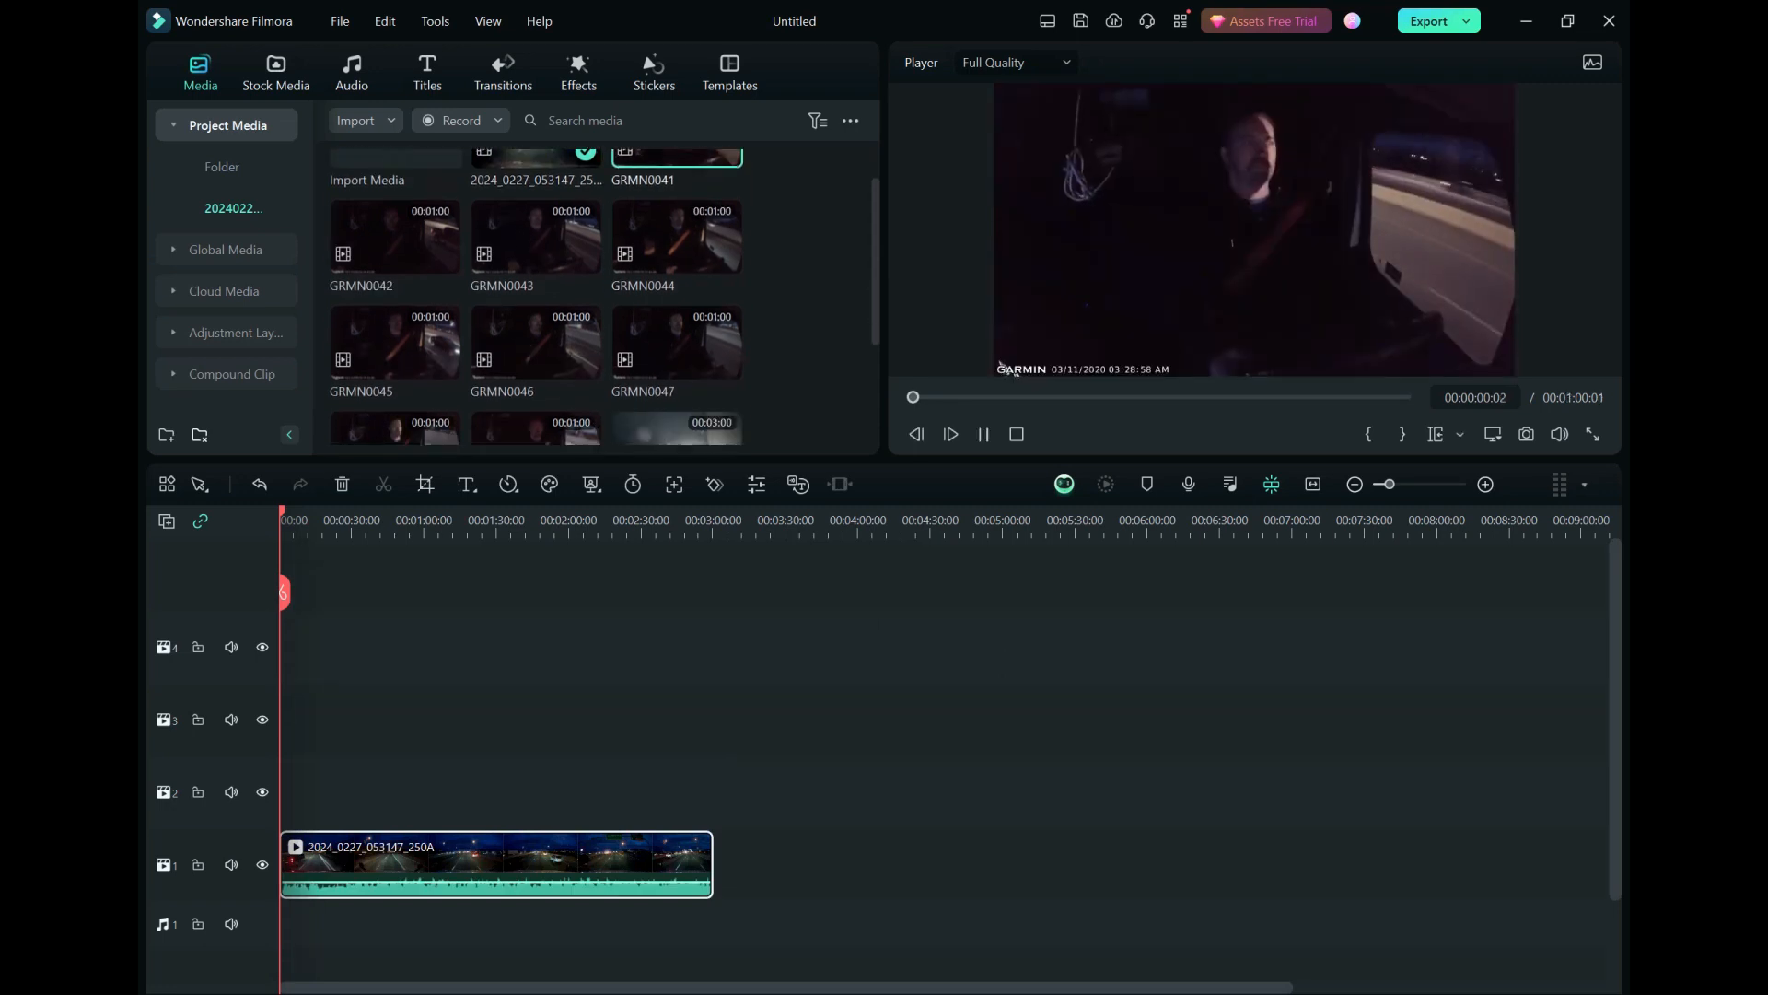
{"action": "scroll", "coordinate": [677, 276], "scroll_direction": "down", "scroll_amount": 1}
{"action": "left_click", "coordinate": [544, 370], "text": "shift"}
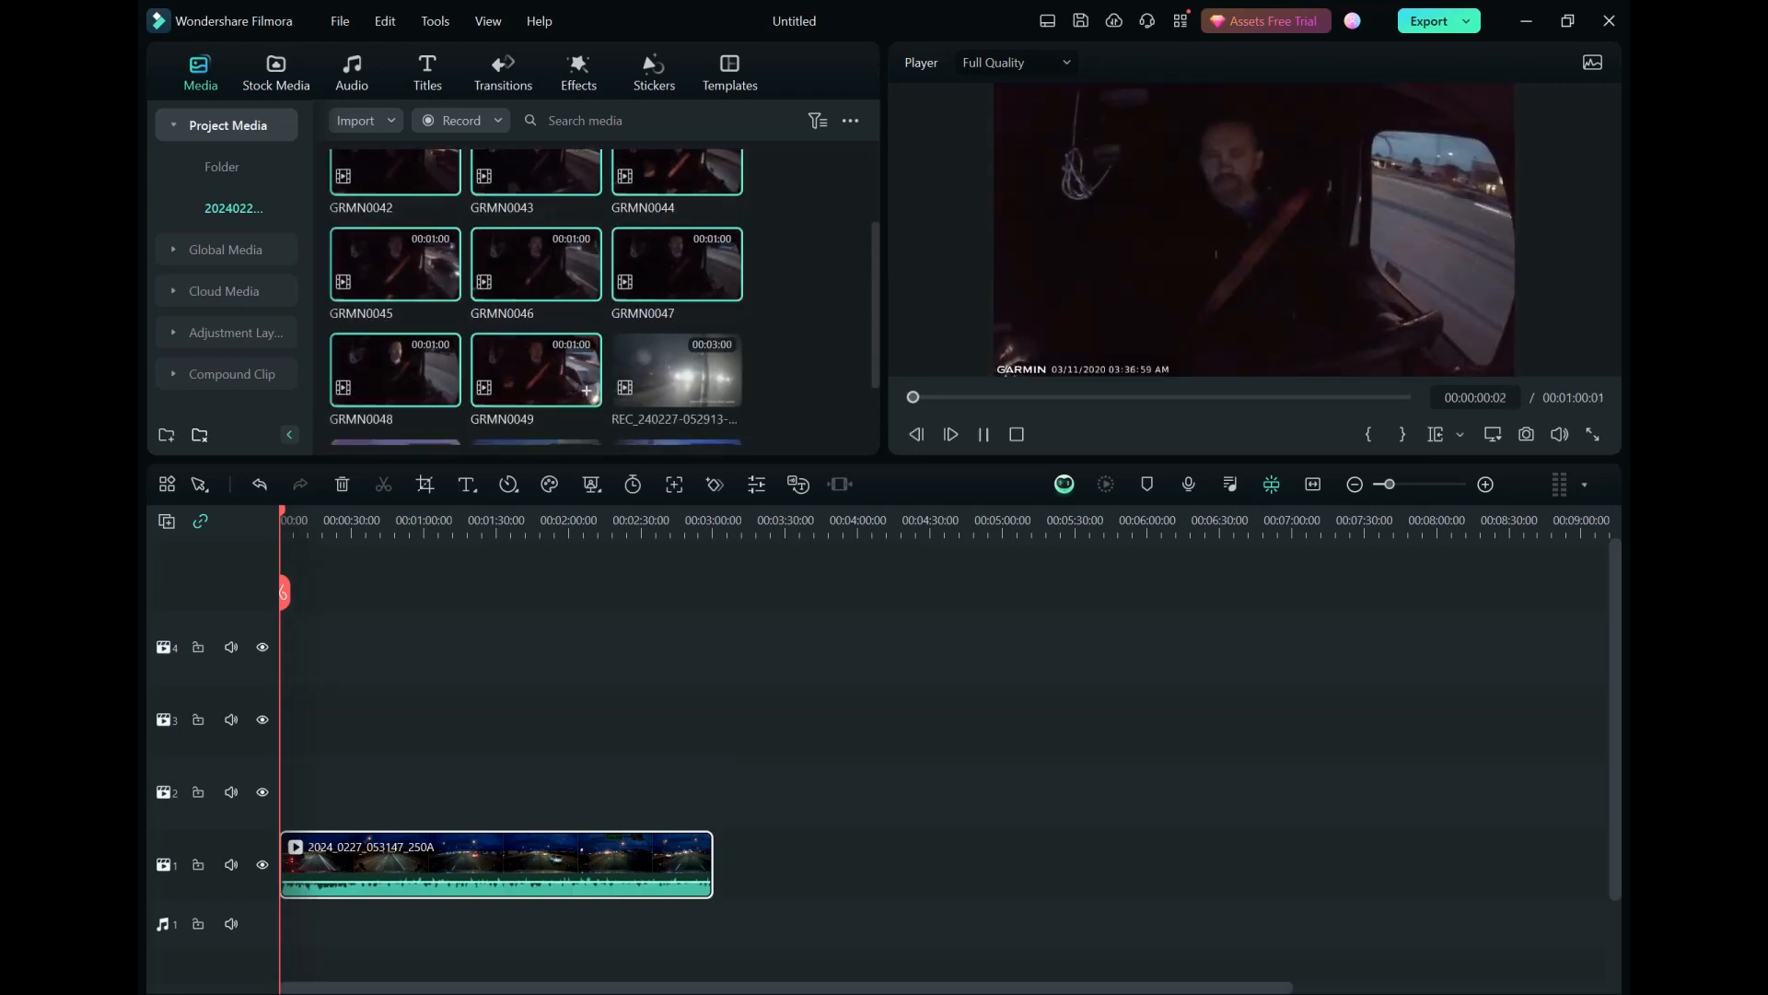
{"action": "left_click_drag", "start_coordinate": [552, 373], "coordinate": [294, 790]}
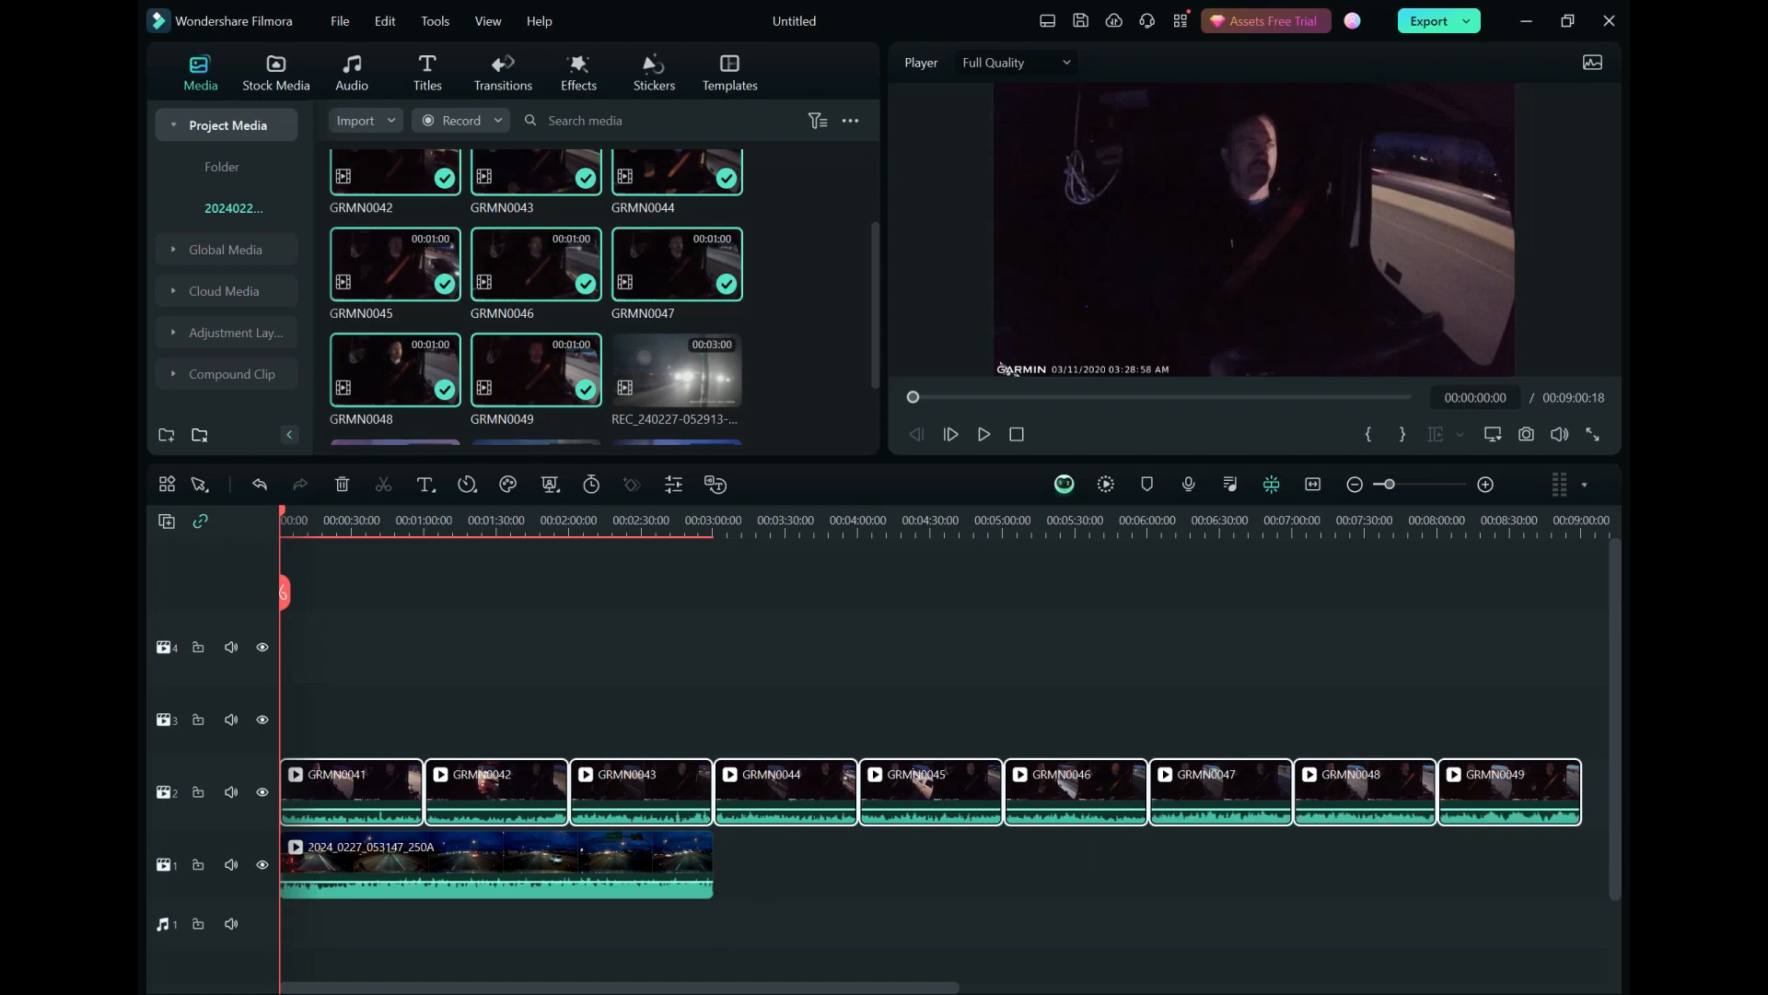
Step: Scale all nine GRMN clips to 27% and set their vertical position to 394 px
{"action": "double_click", "coordinate": [1002, 363]}
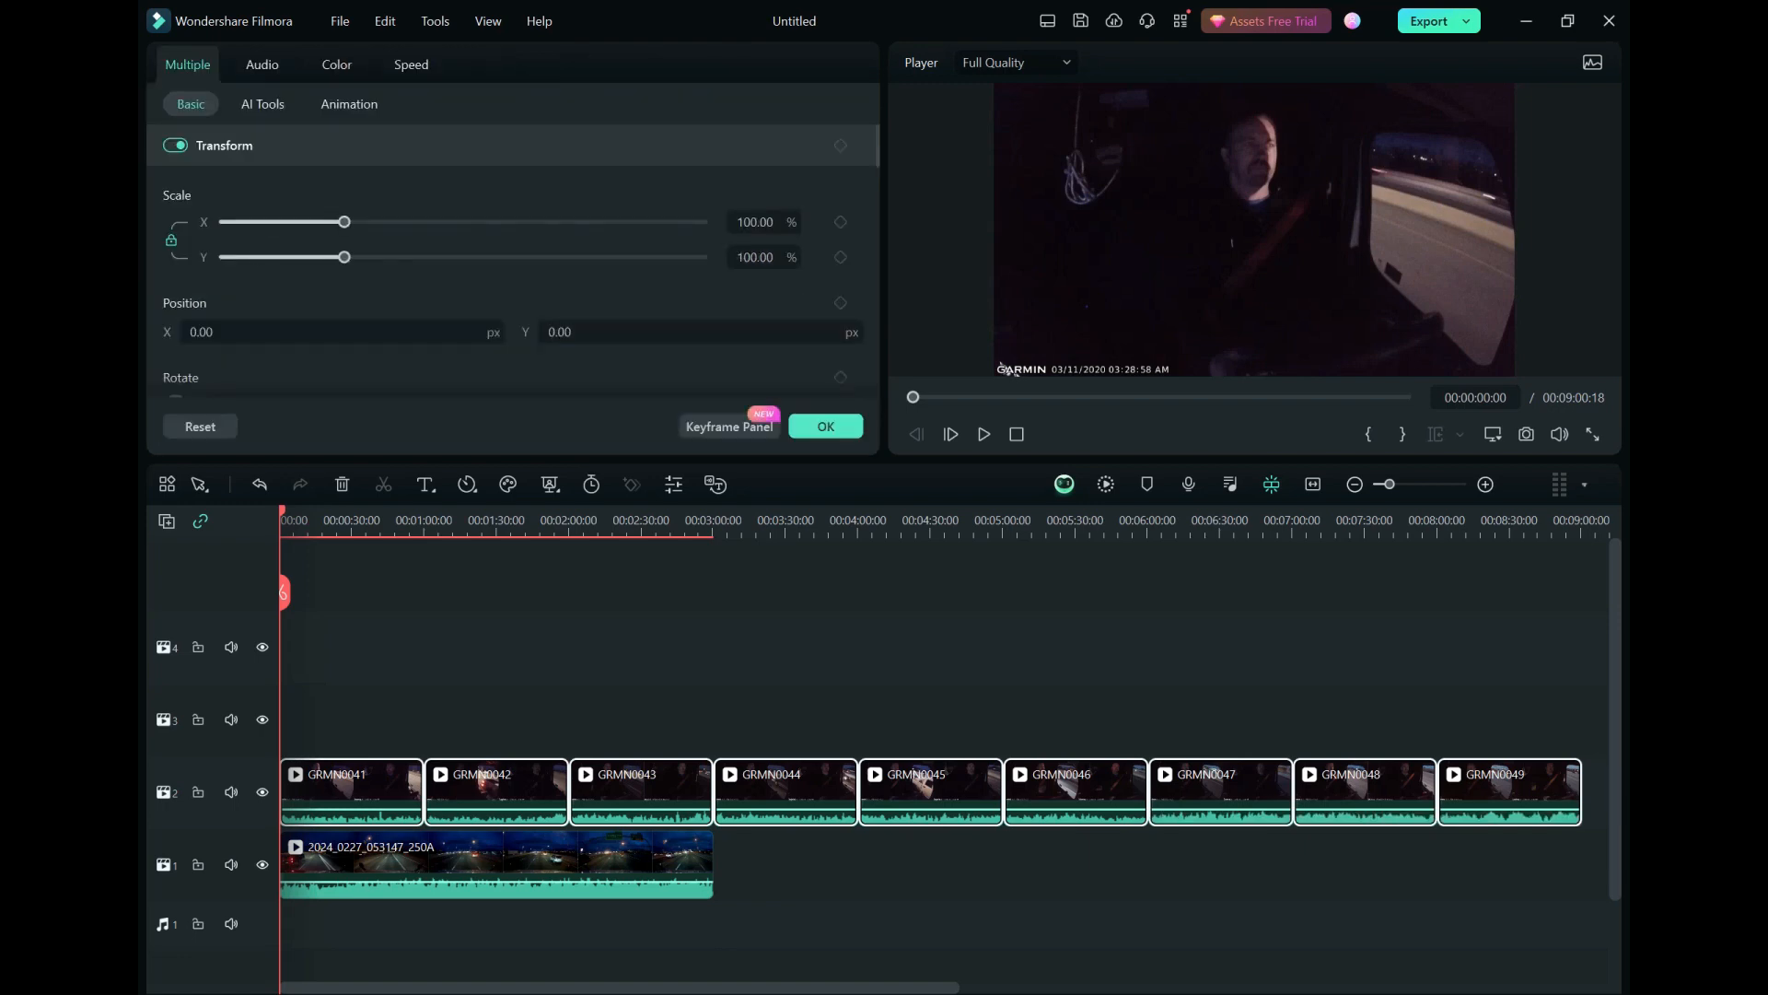
{"action": "left_click", "coordinate": [755, 258]}
{"action": "type", "text": "27"}
{"action": "key", "text": "Tab"}
{"action": "key", "text": "Tab"}
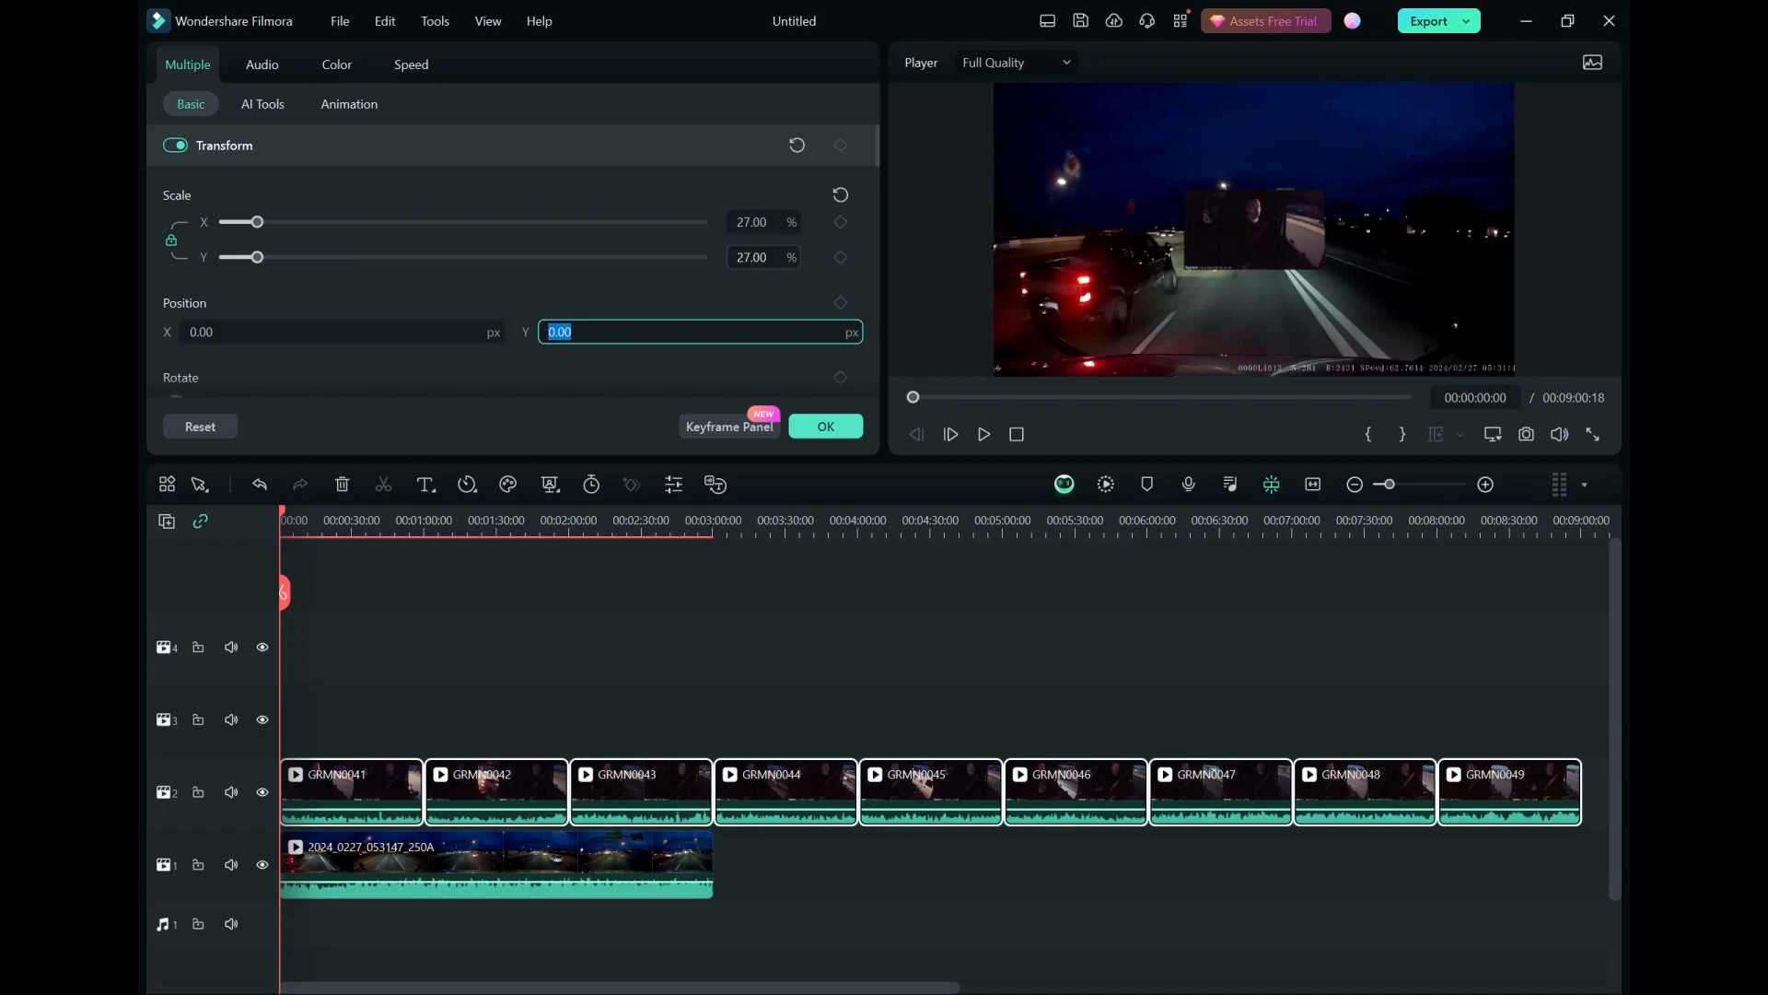
{"action": "type", "text": "394"}
{"action": "key", "text": "Return"}
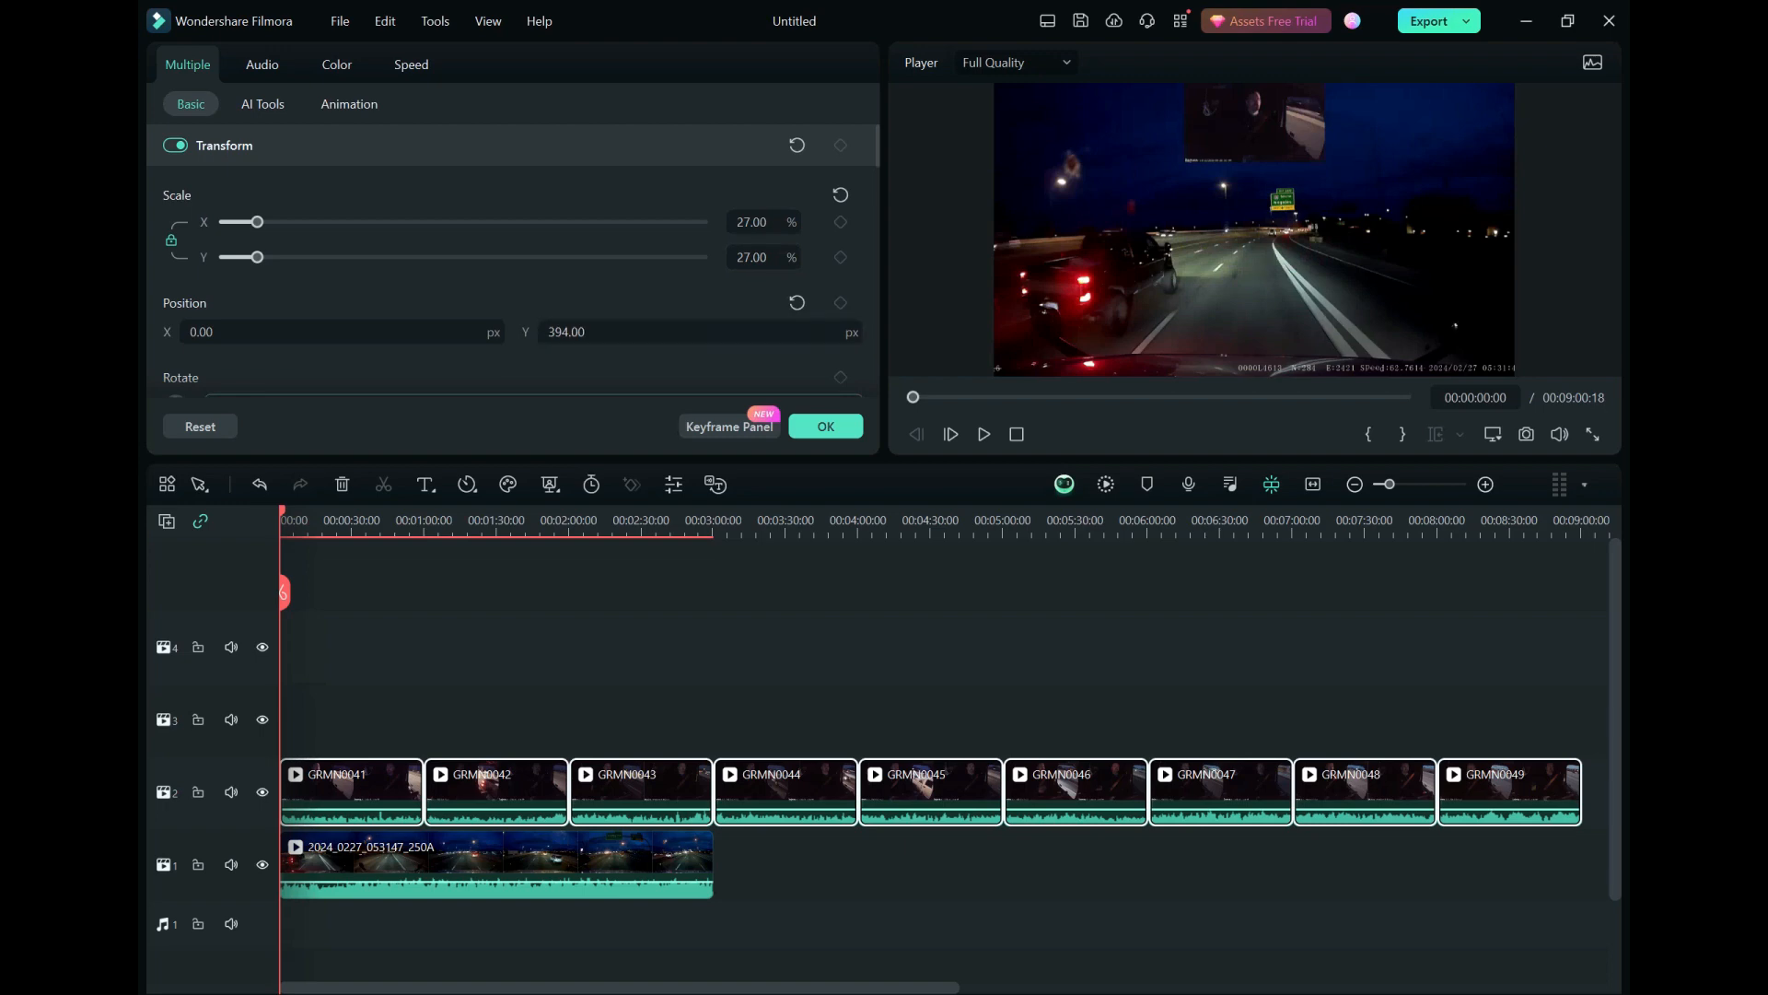
{"action": "left_click", "coordinate": [825, 426]}
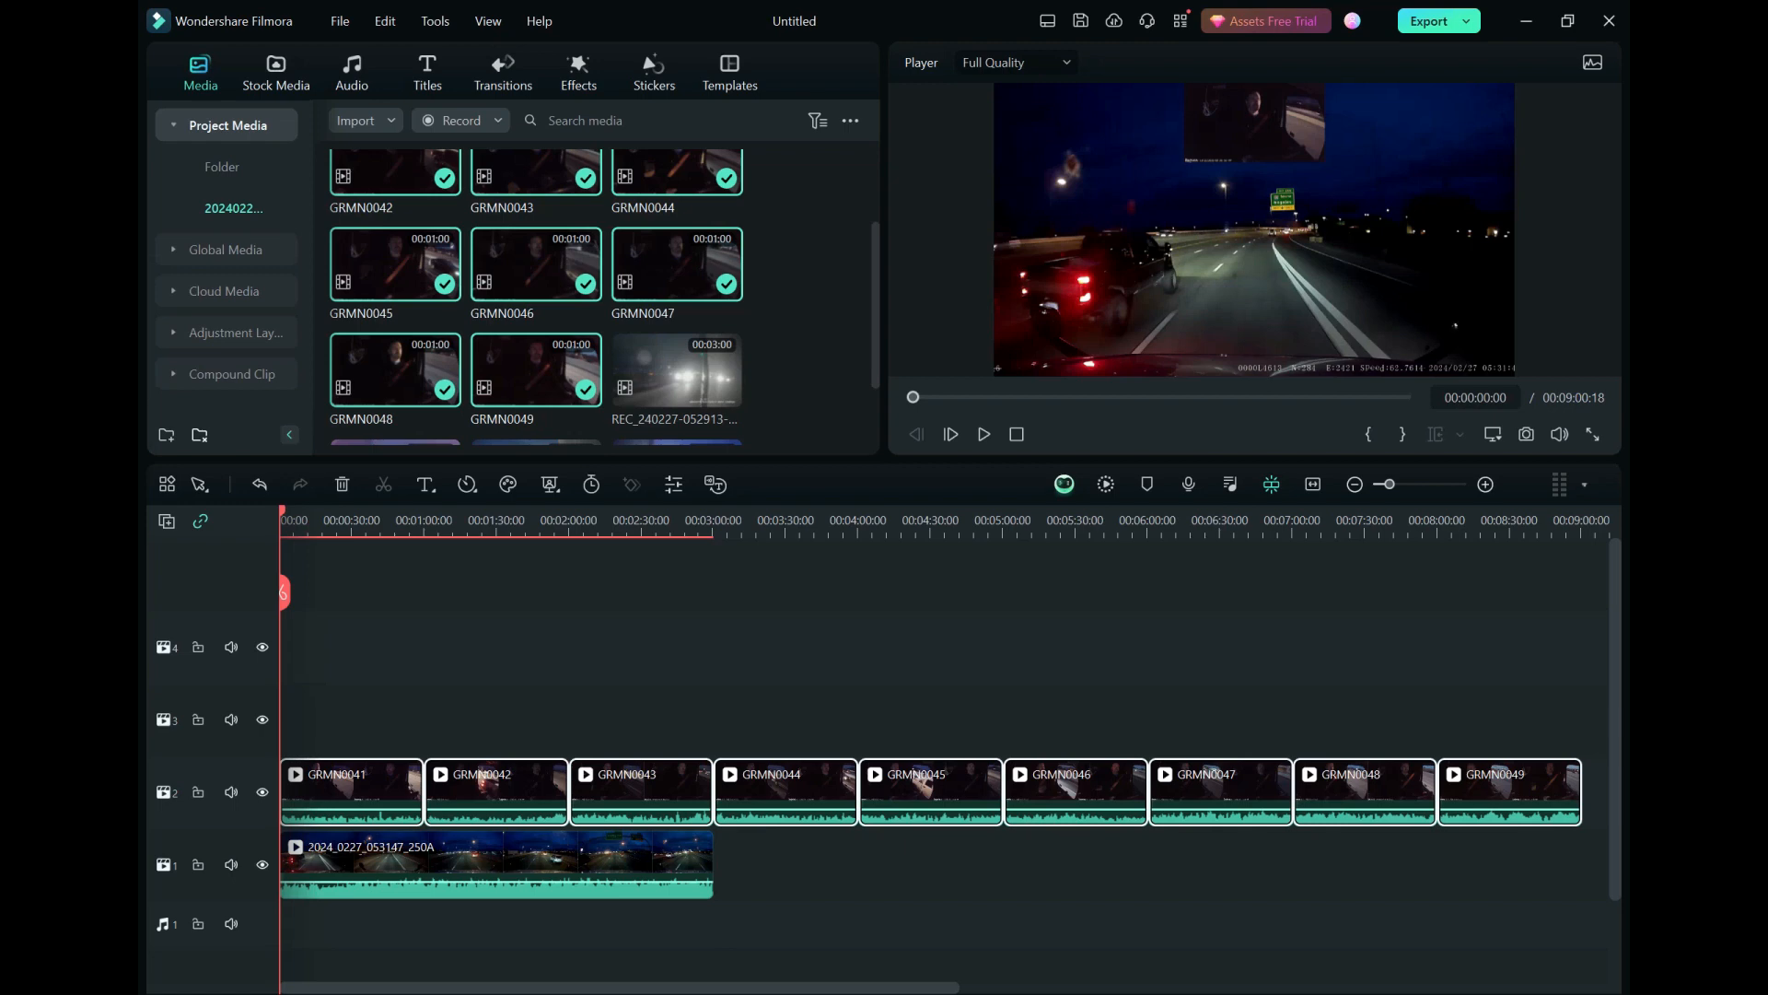
{"action": "scroll", "coordinate": [536, 295], "scroll_direction": "down", "scroll_amount": 2}
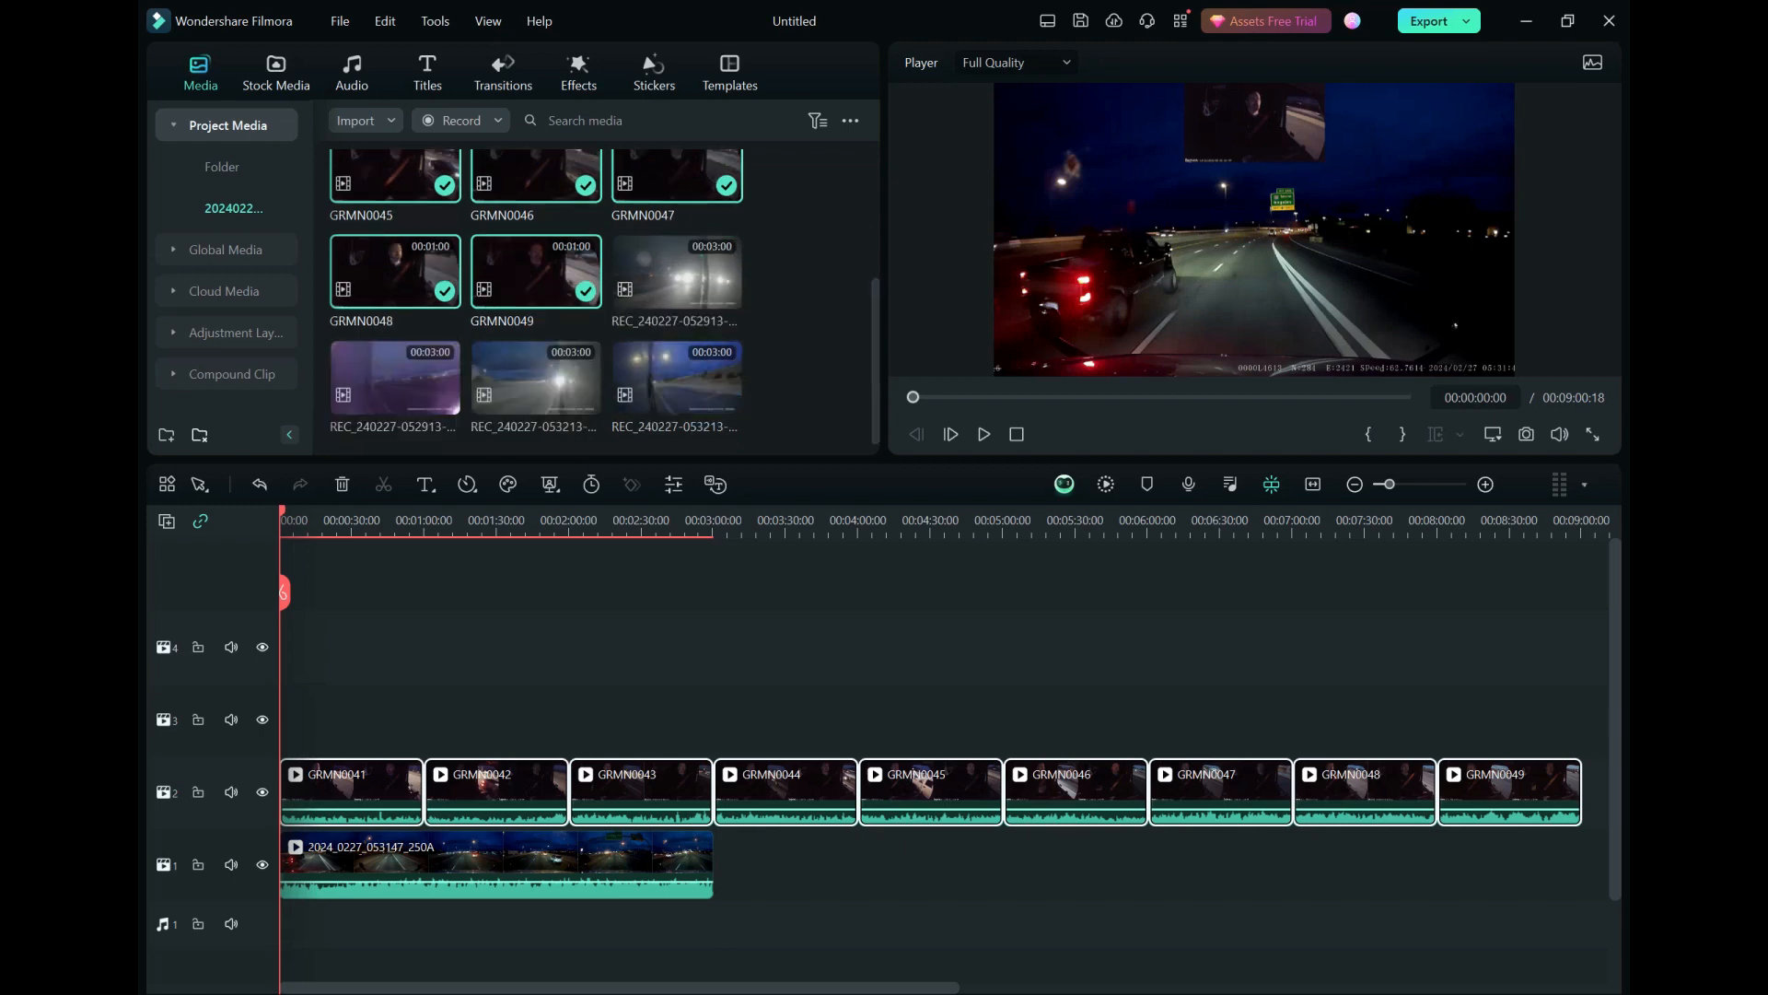
{"action": "left_click_drag", "start_coordinate": [677, 272], "coordinate": [392, 718]}
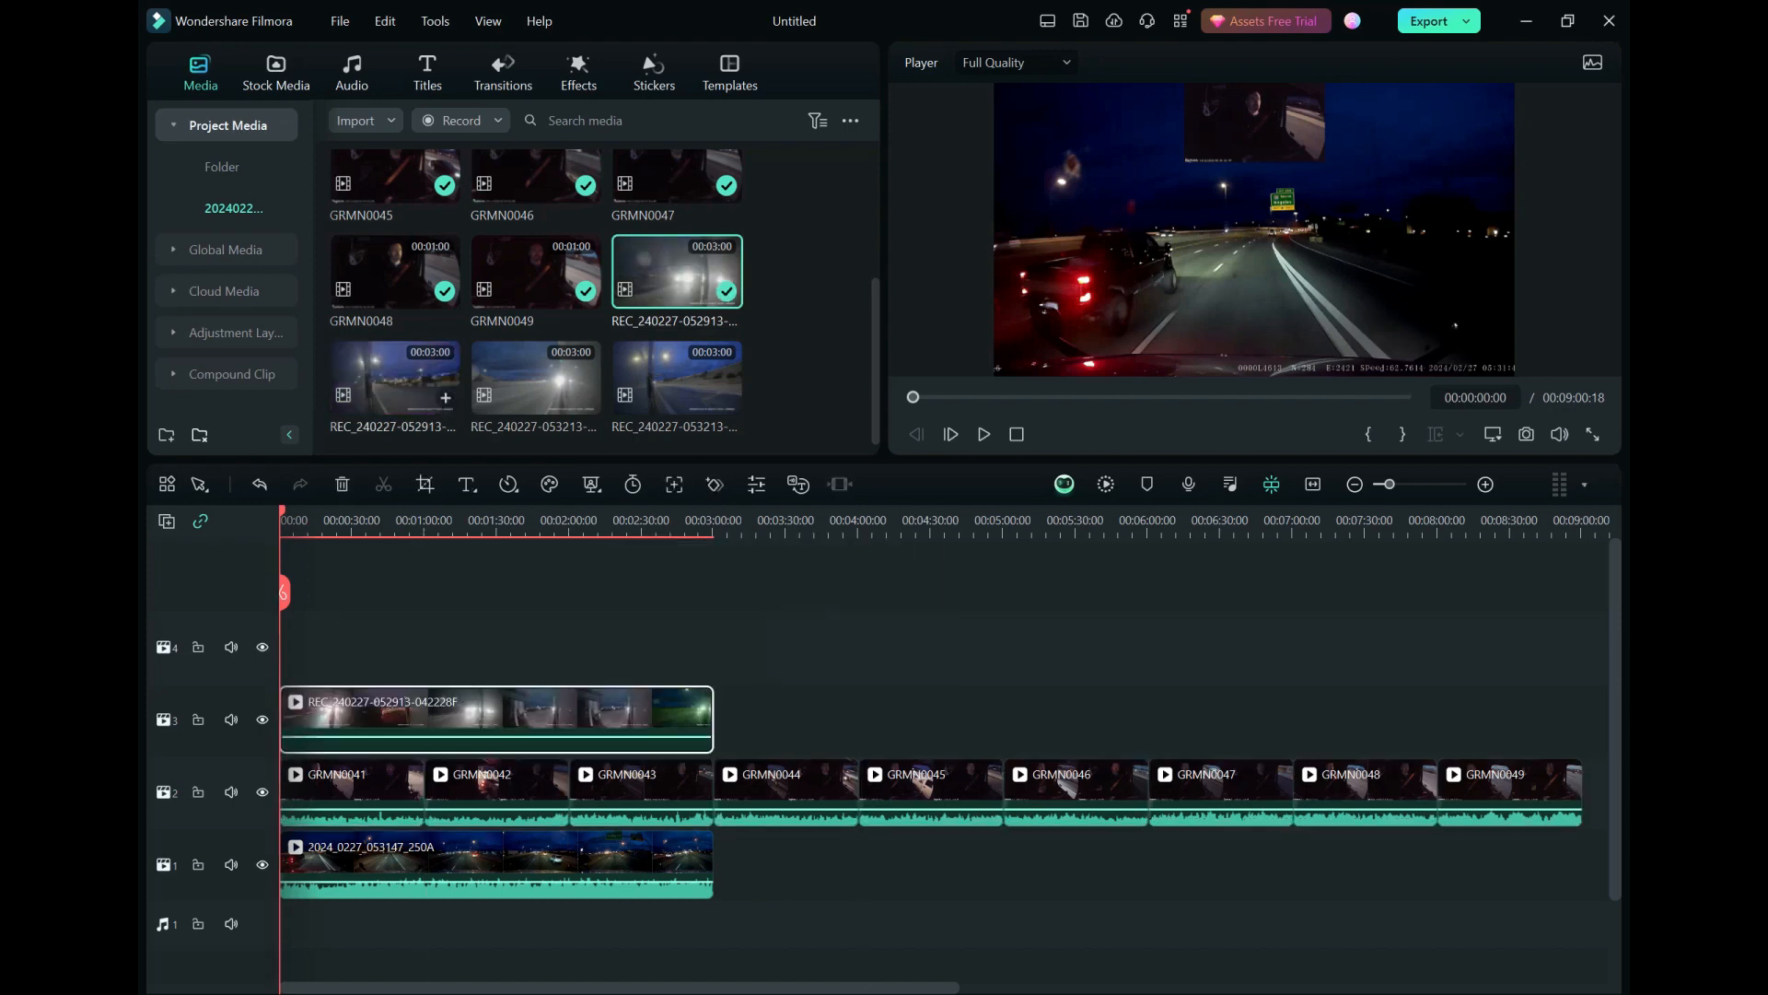
{"action": "left_click_drag", "start_coordinate": [395, 378], "coordinate": [387, 647]}
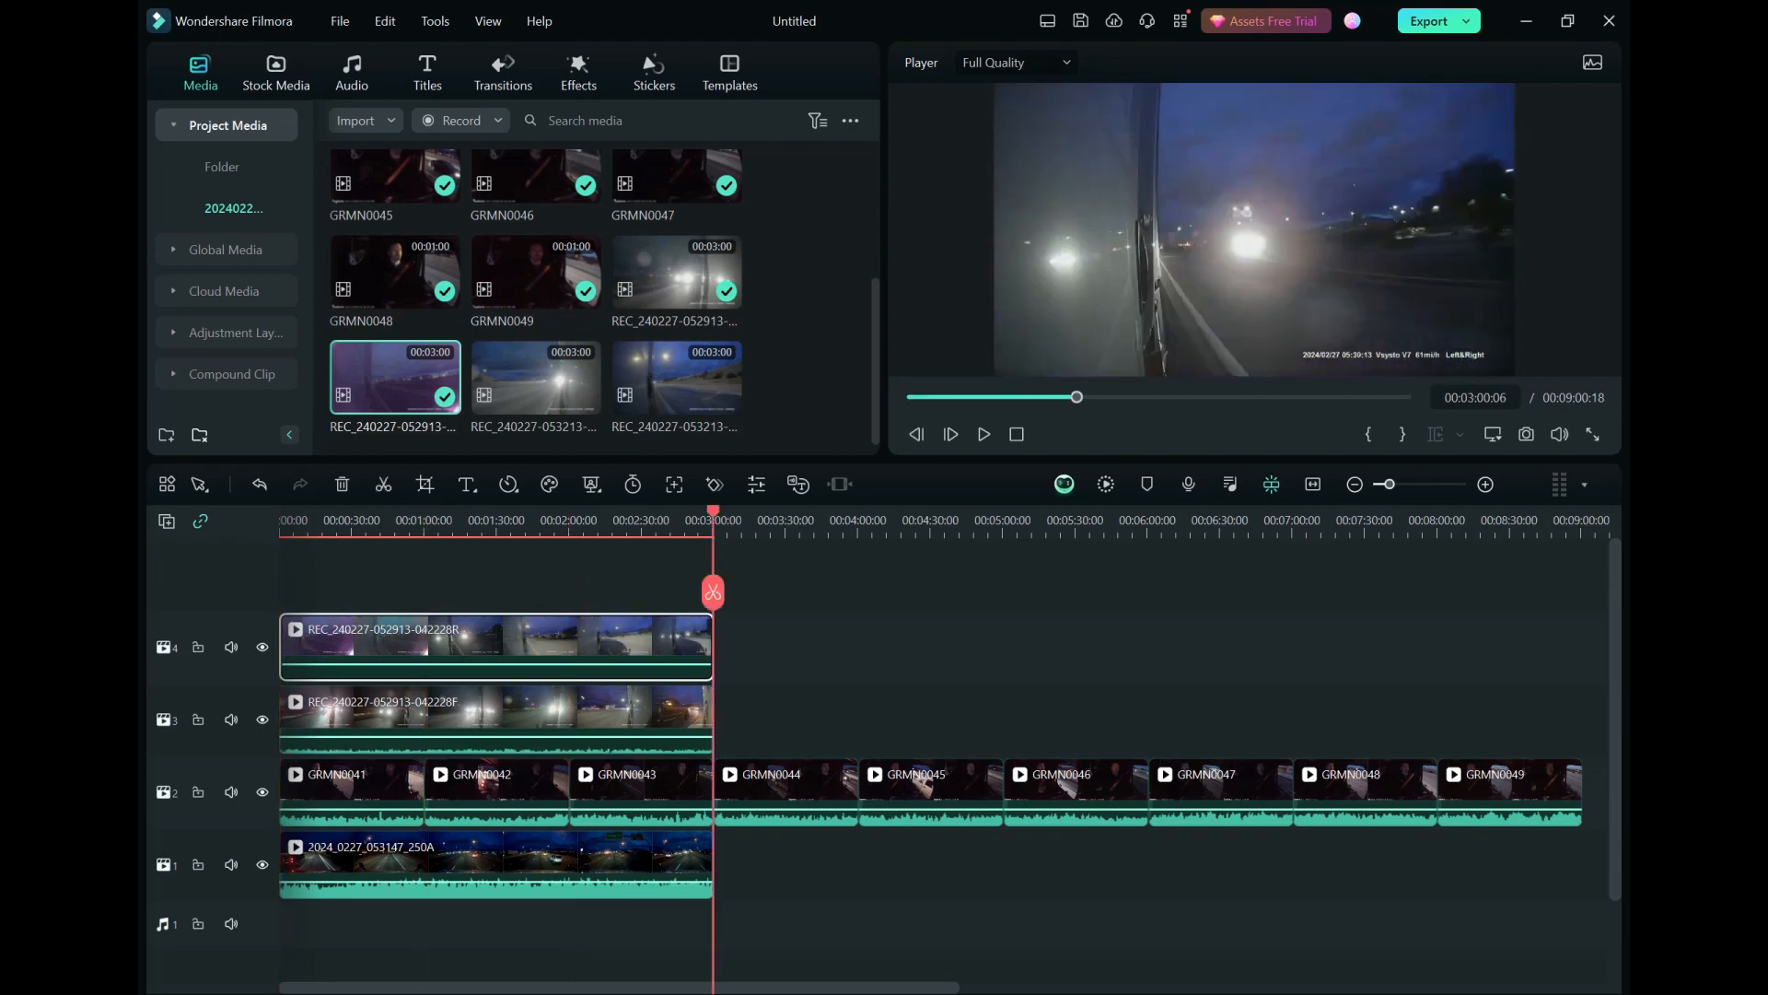
{"action": "left_click_drag", "start_coordinate": [1390, 484], "coordinate": [1463, 485]}
{"action": "key", "text": "Right"}
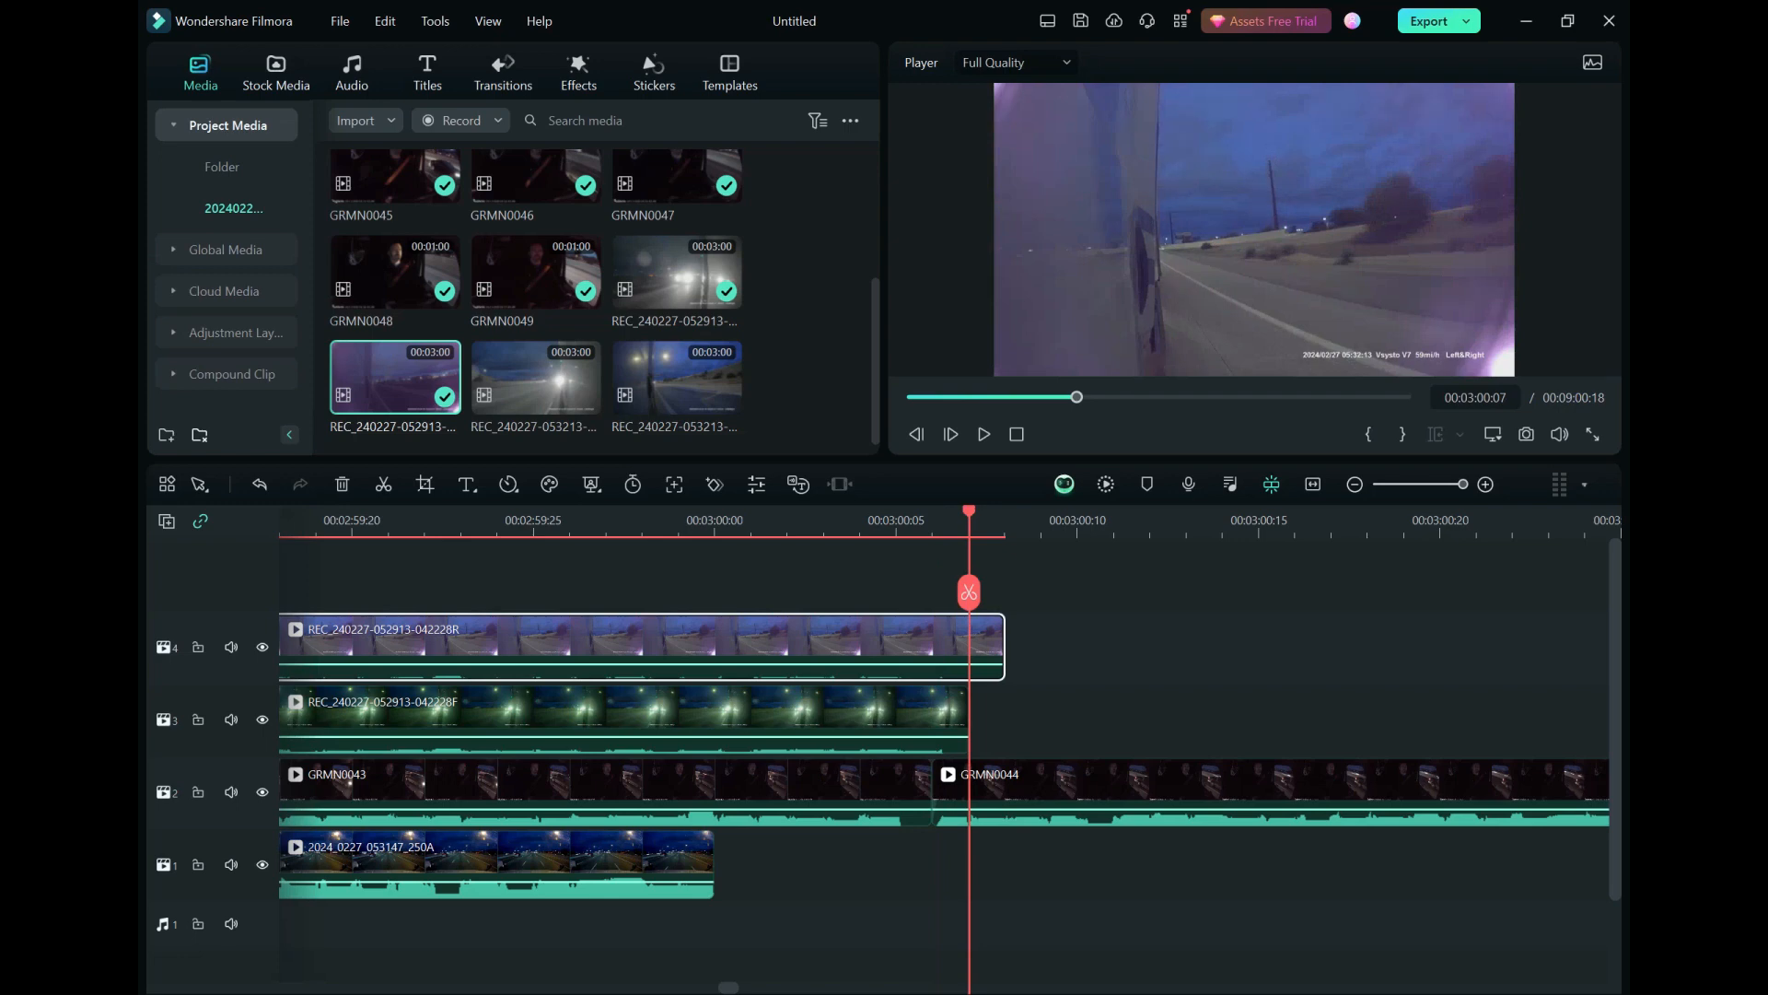
{"action": "key", "text": "ctrl+b"}
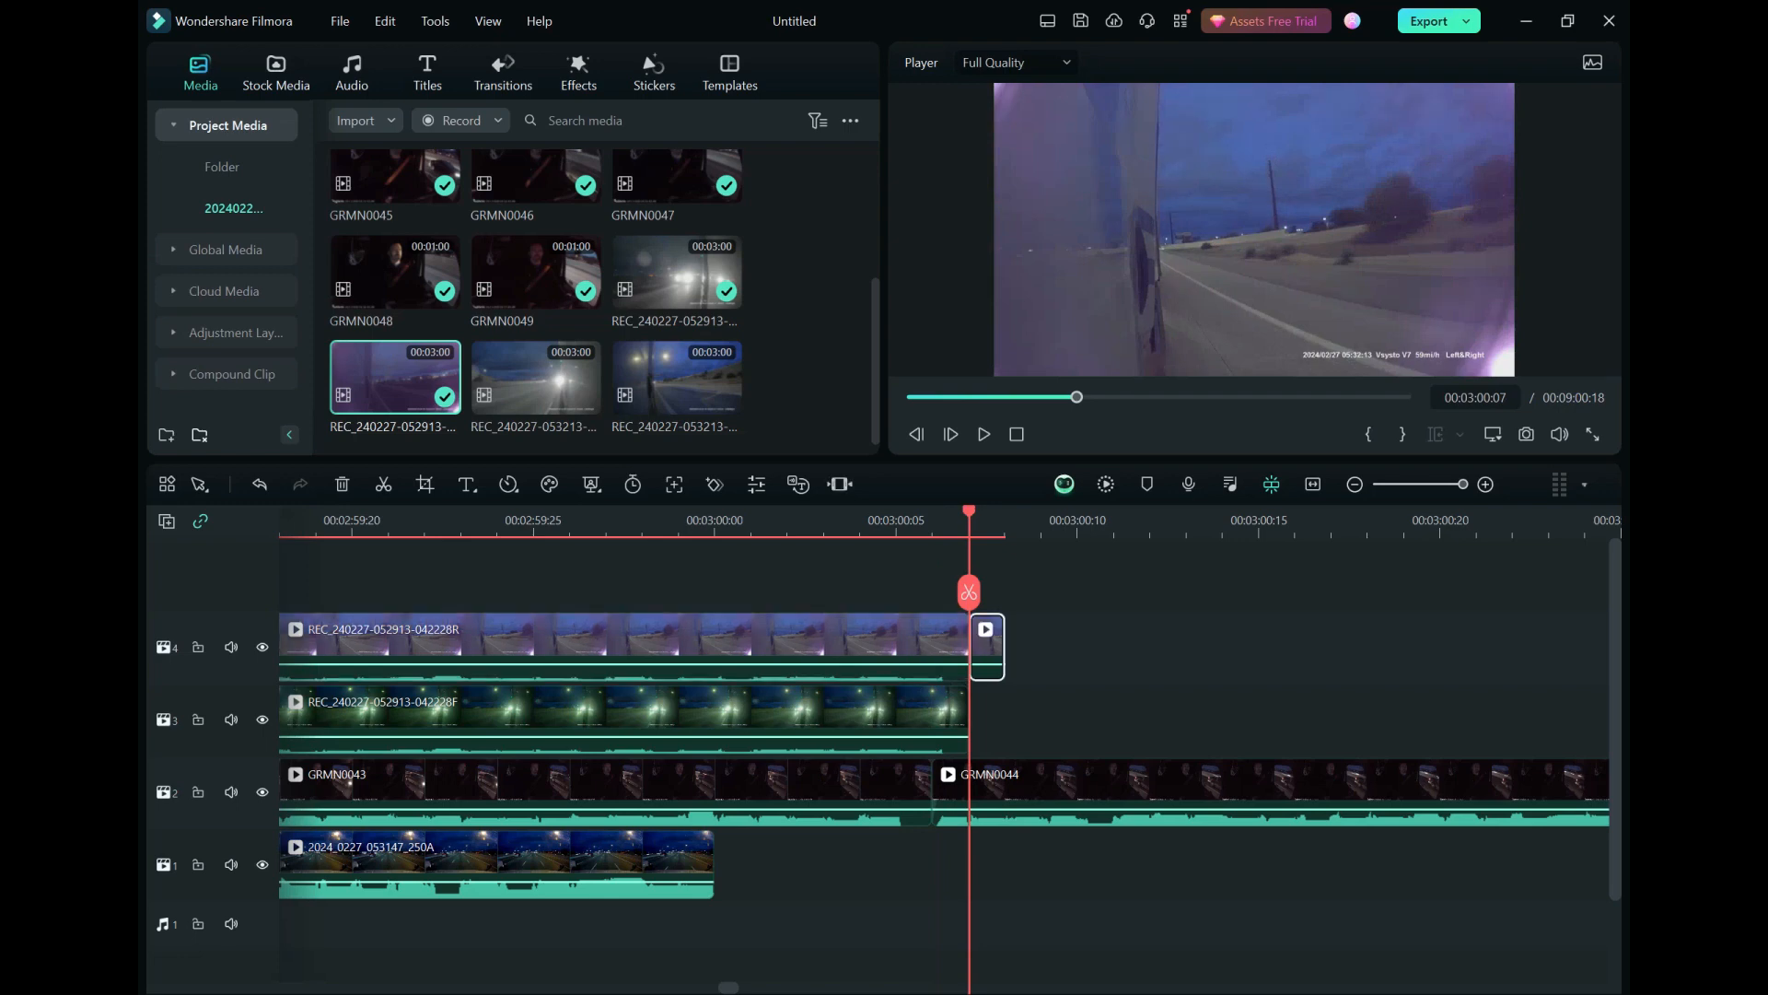
{"action": "key", "text": "Delete"}
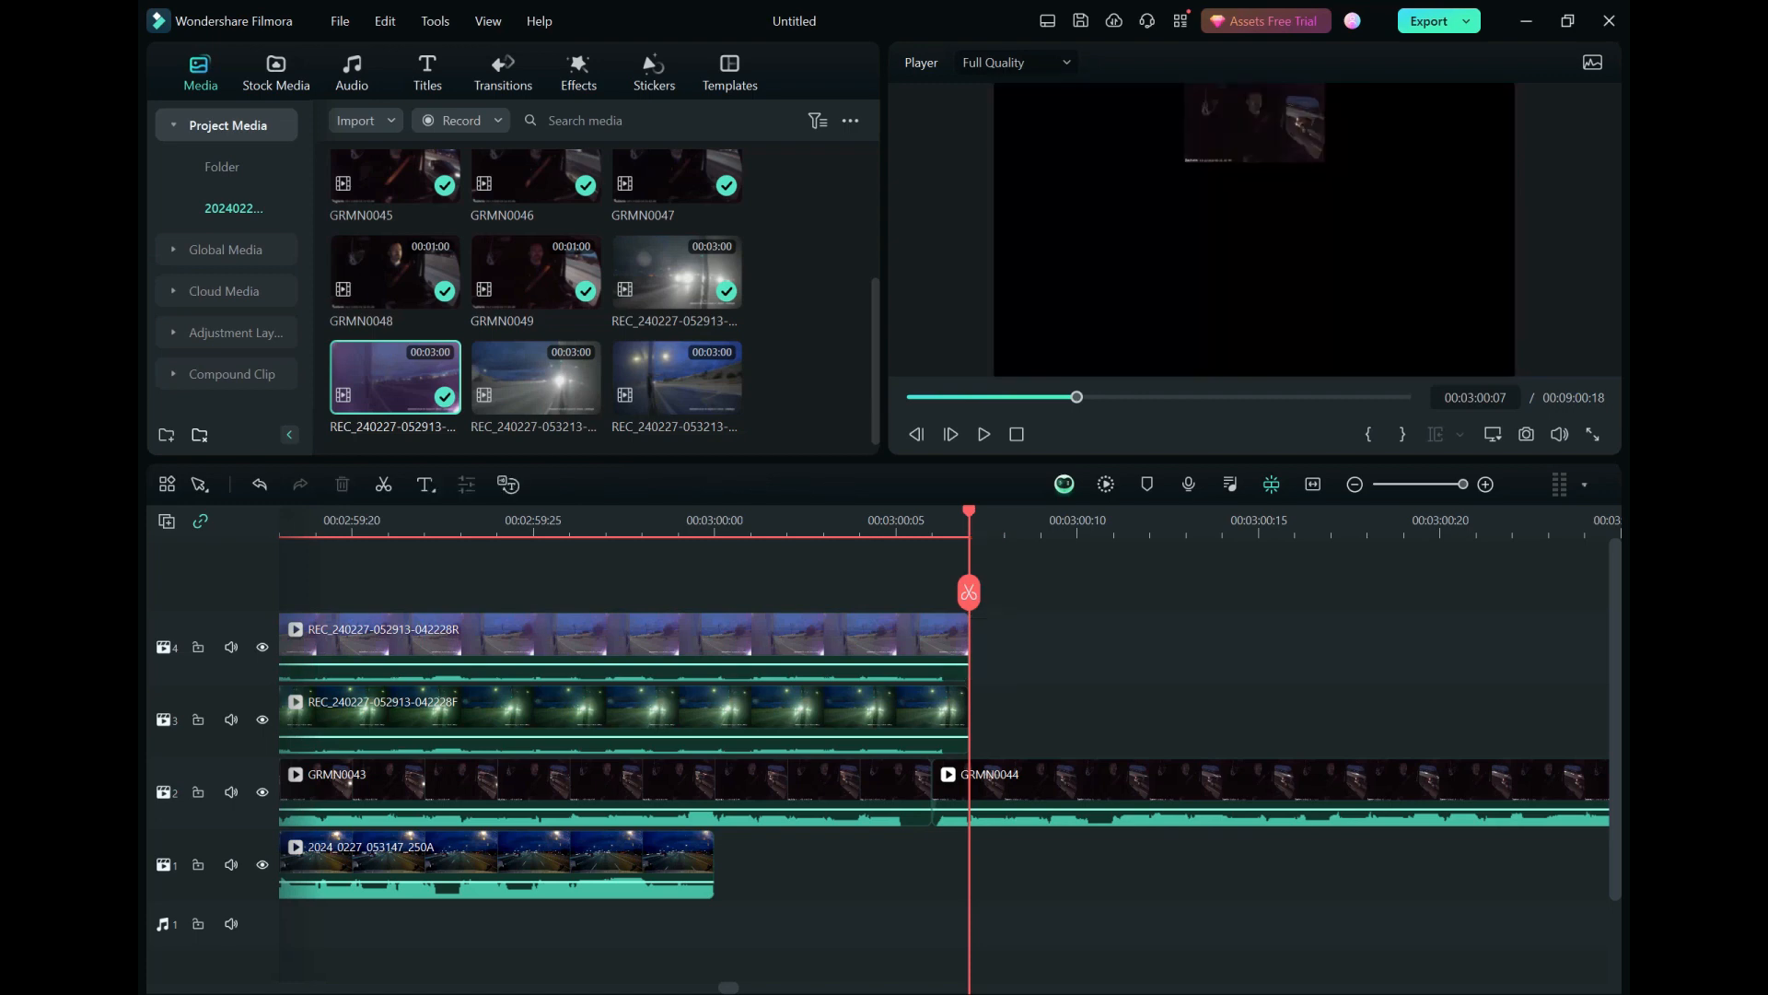
{"action": "left_click_drag", "start_coordinate": [536, 377], "coordinate": [975, 719]}
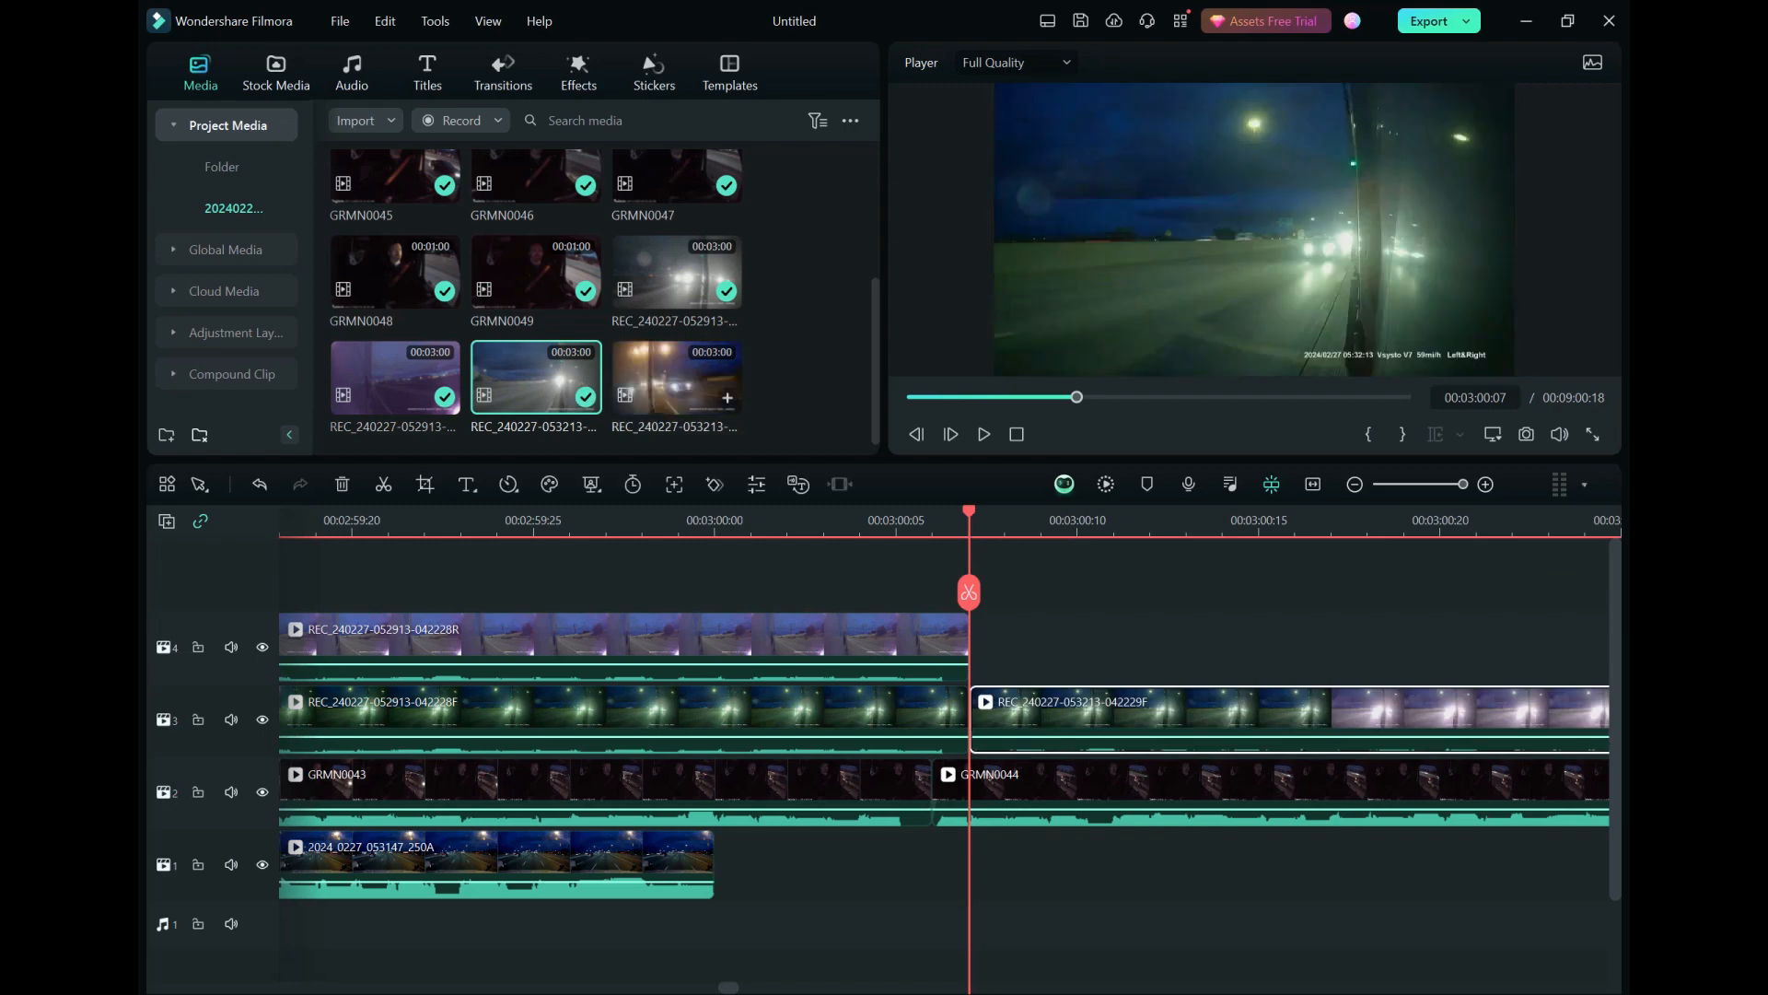
{"action": "left_click_drag", "start_coordinate": [681, 387], "coordinate": [975, 733]}
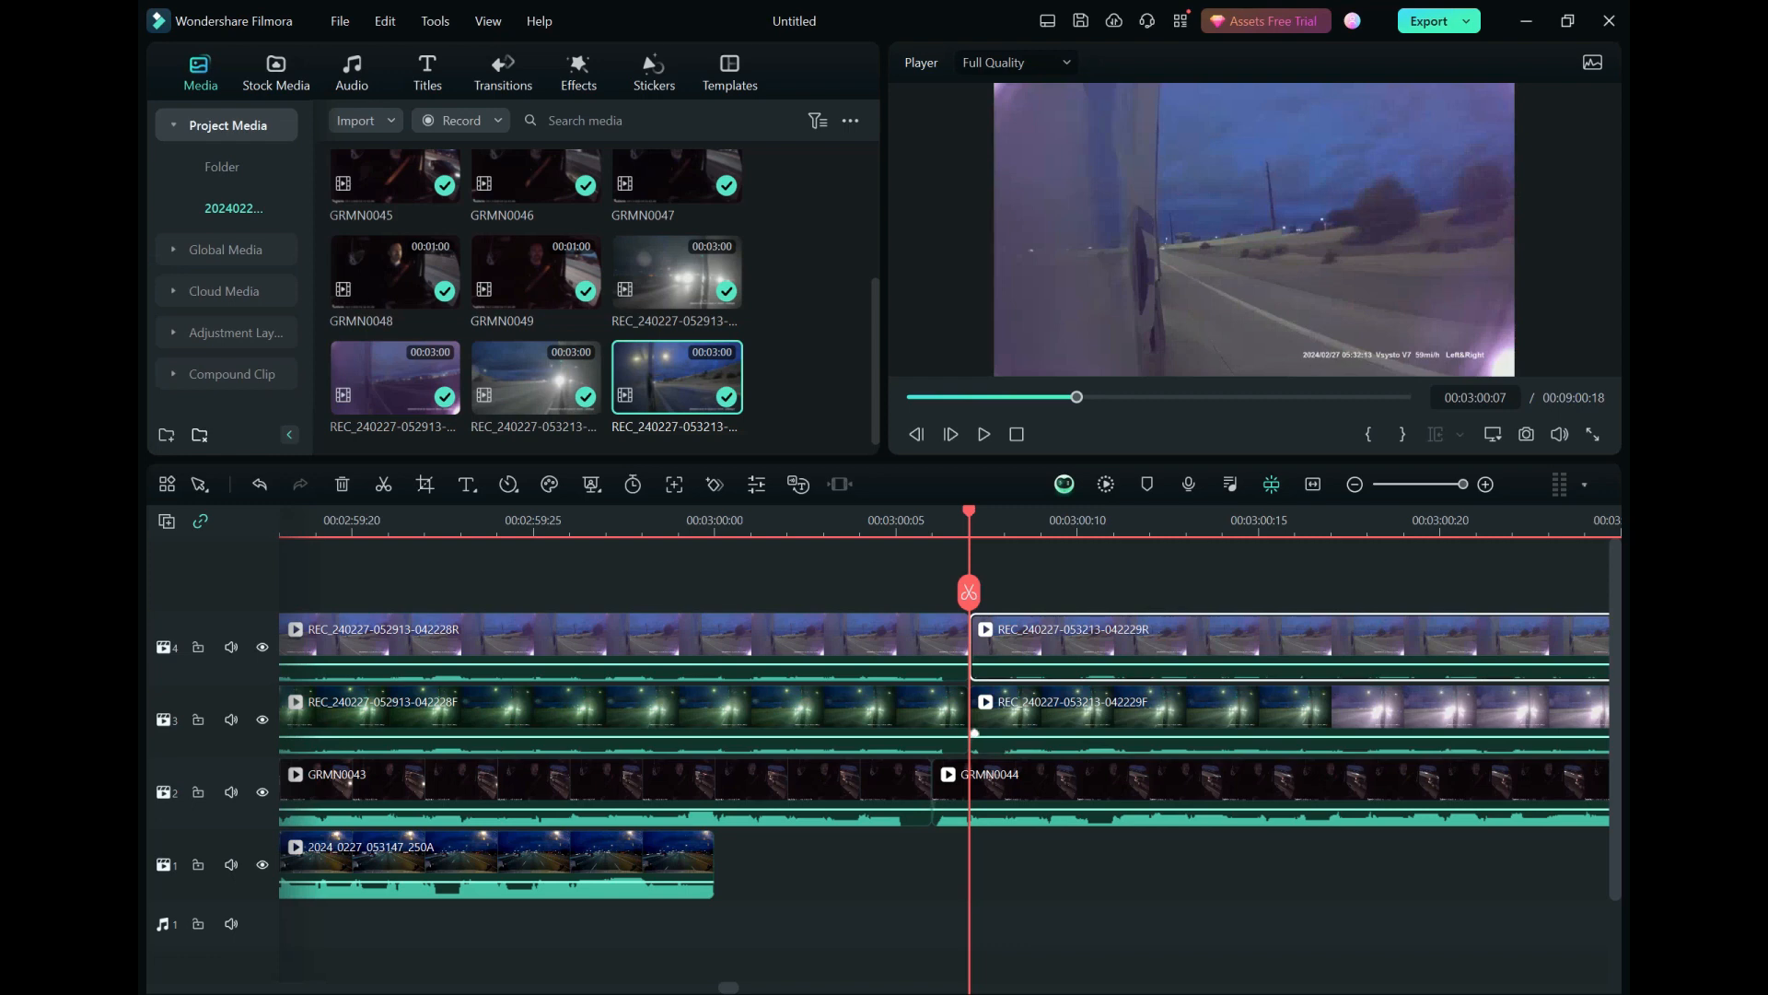
{"action": "left_click", "coordinate": [1314, 485]}
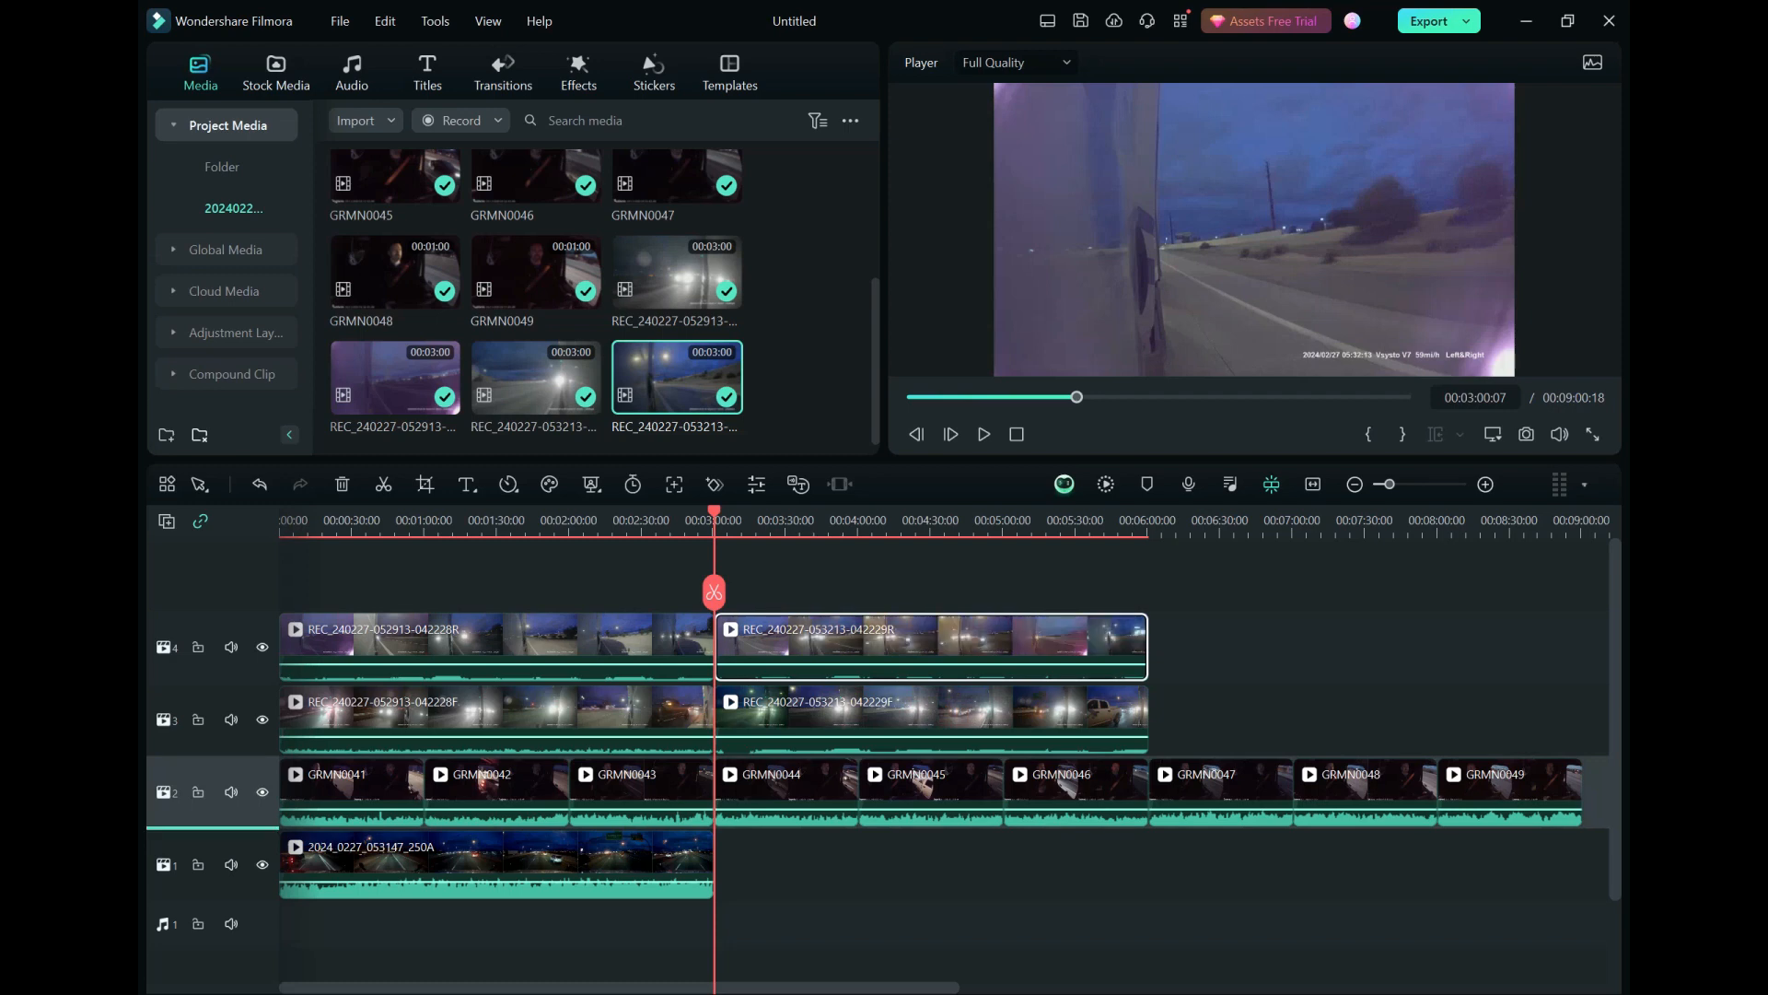
{"action": "left_click_drag", "start_coordinate": [175, 802], "coordinate": [175, 626]}
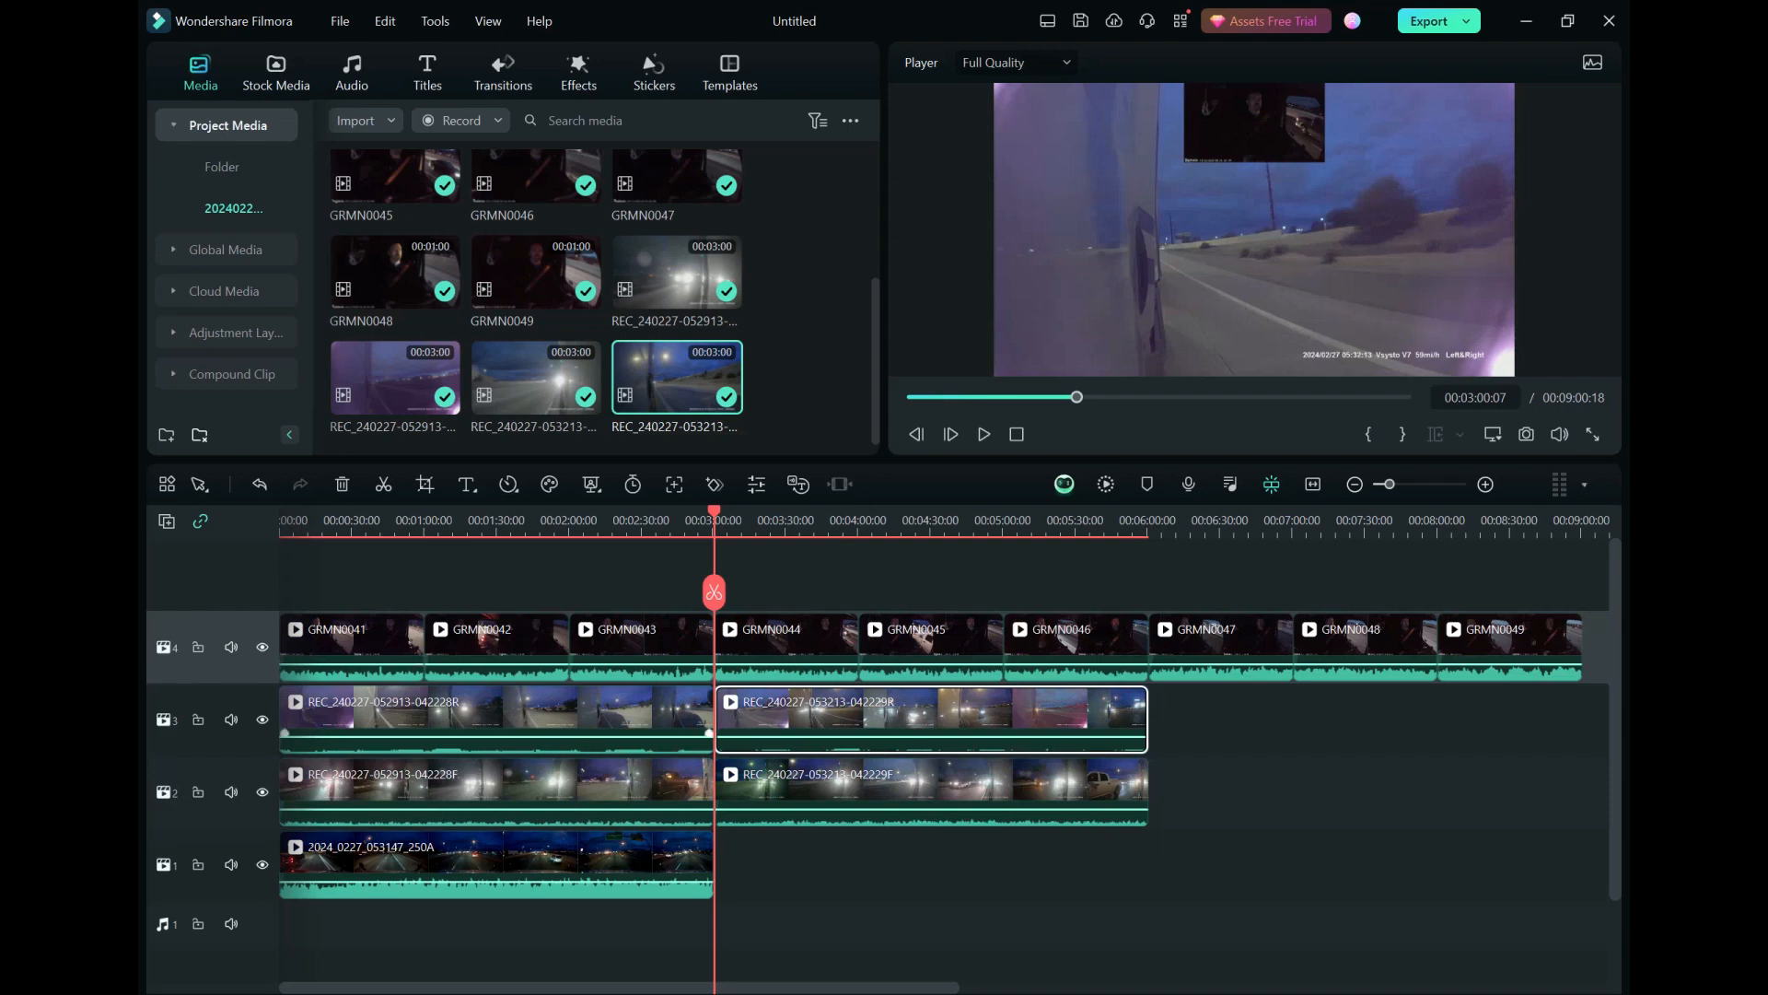
Step: Scale both REC clips ending in R on video track 3 to 27%
{"action": "left_click", "coordinate": [636, 719]}
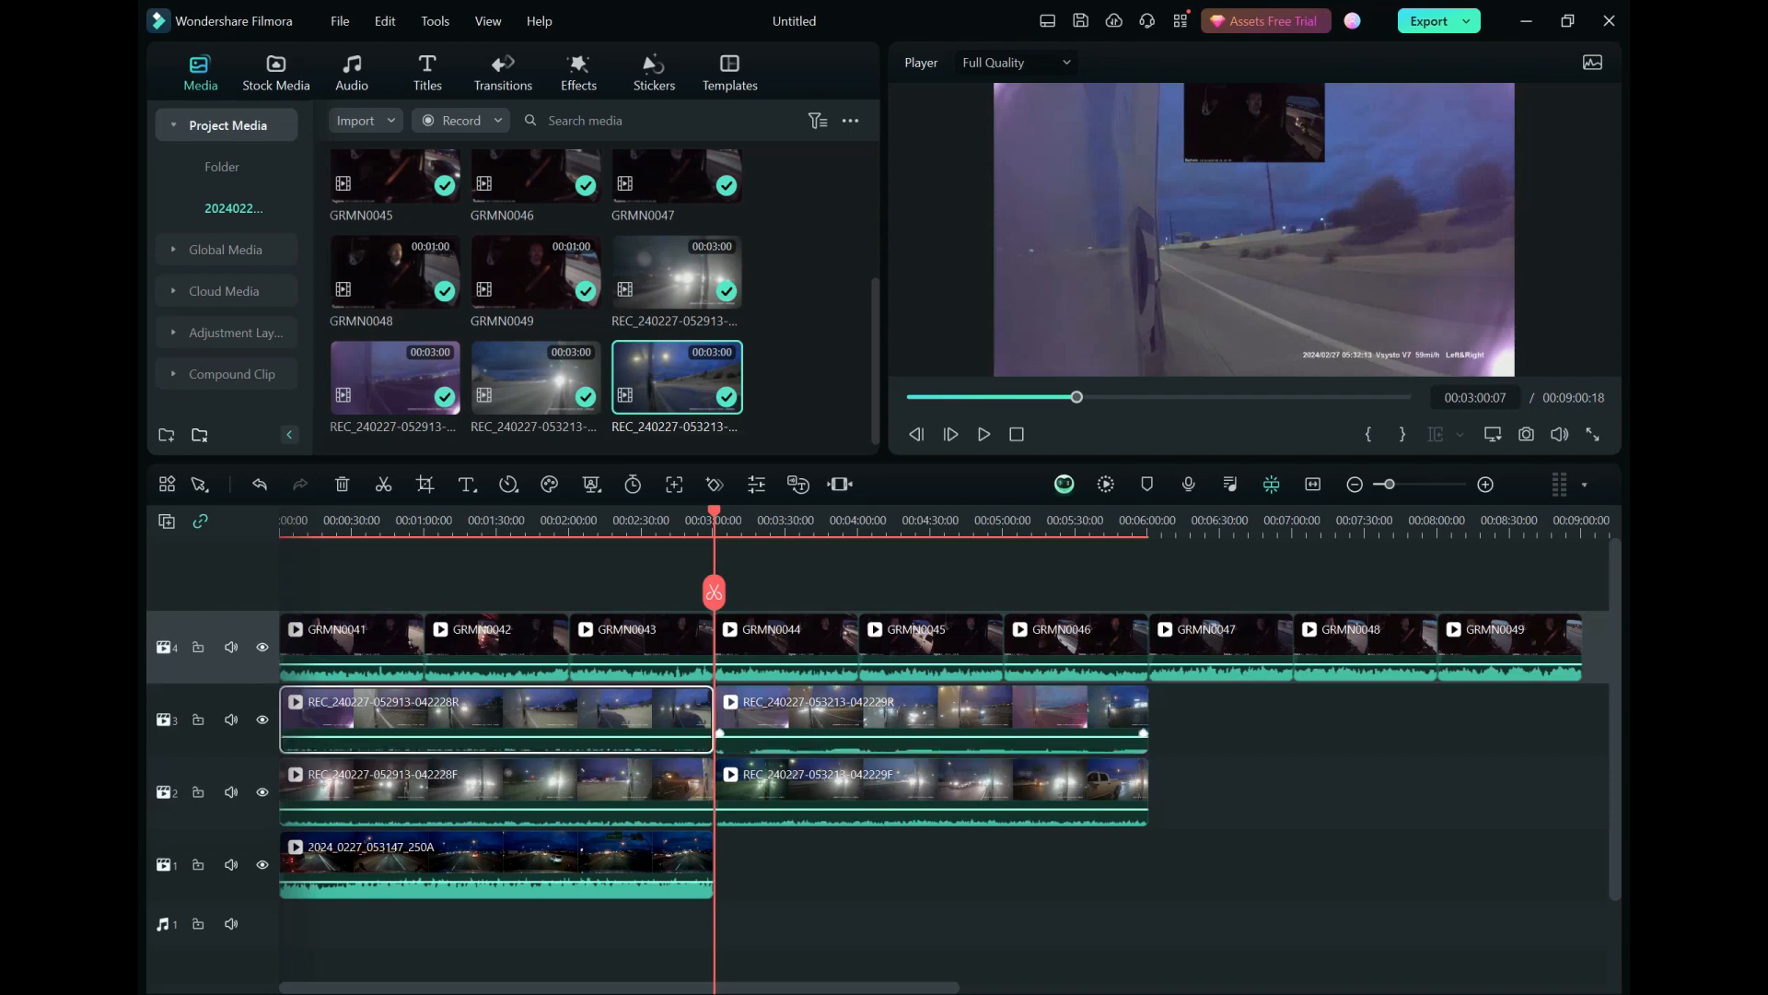
{"action": "left_click", "coordinate": [829, 720], "text": "ctrl"}
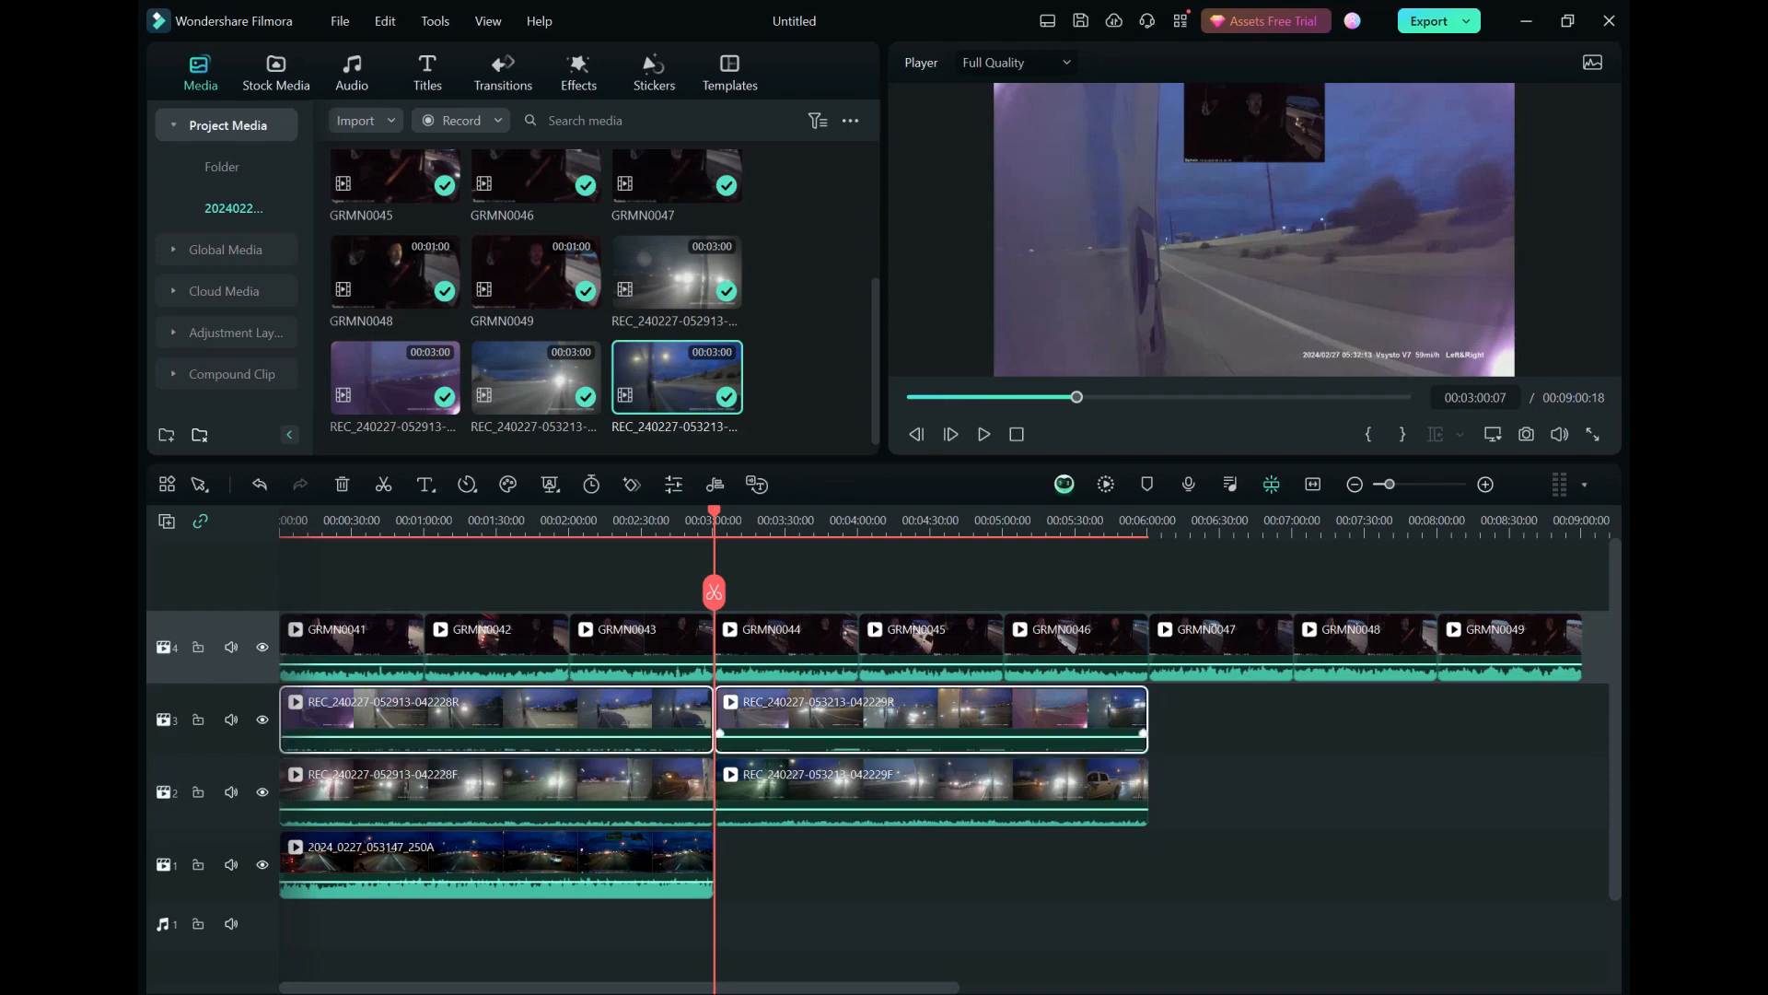
{"action": "double_click", "coordinate": [829, 721]}
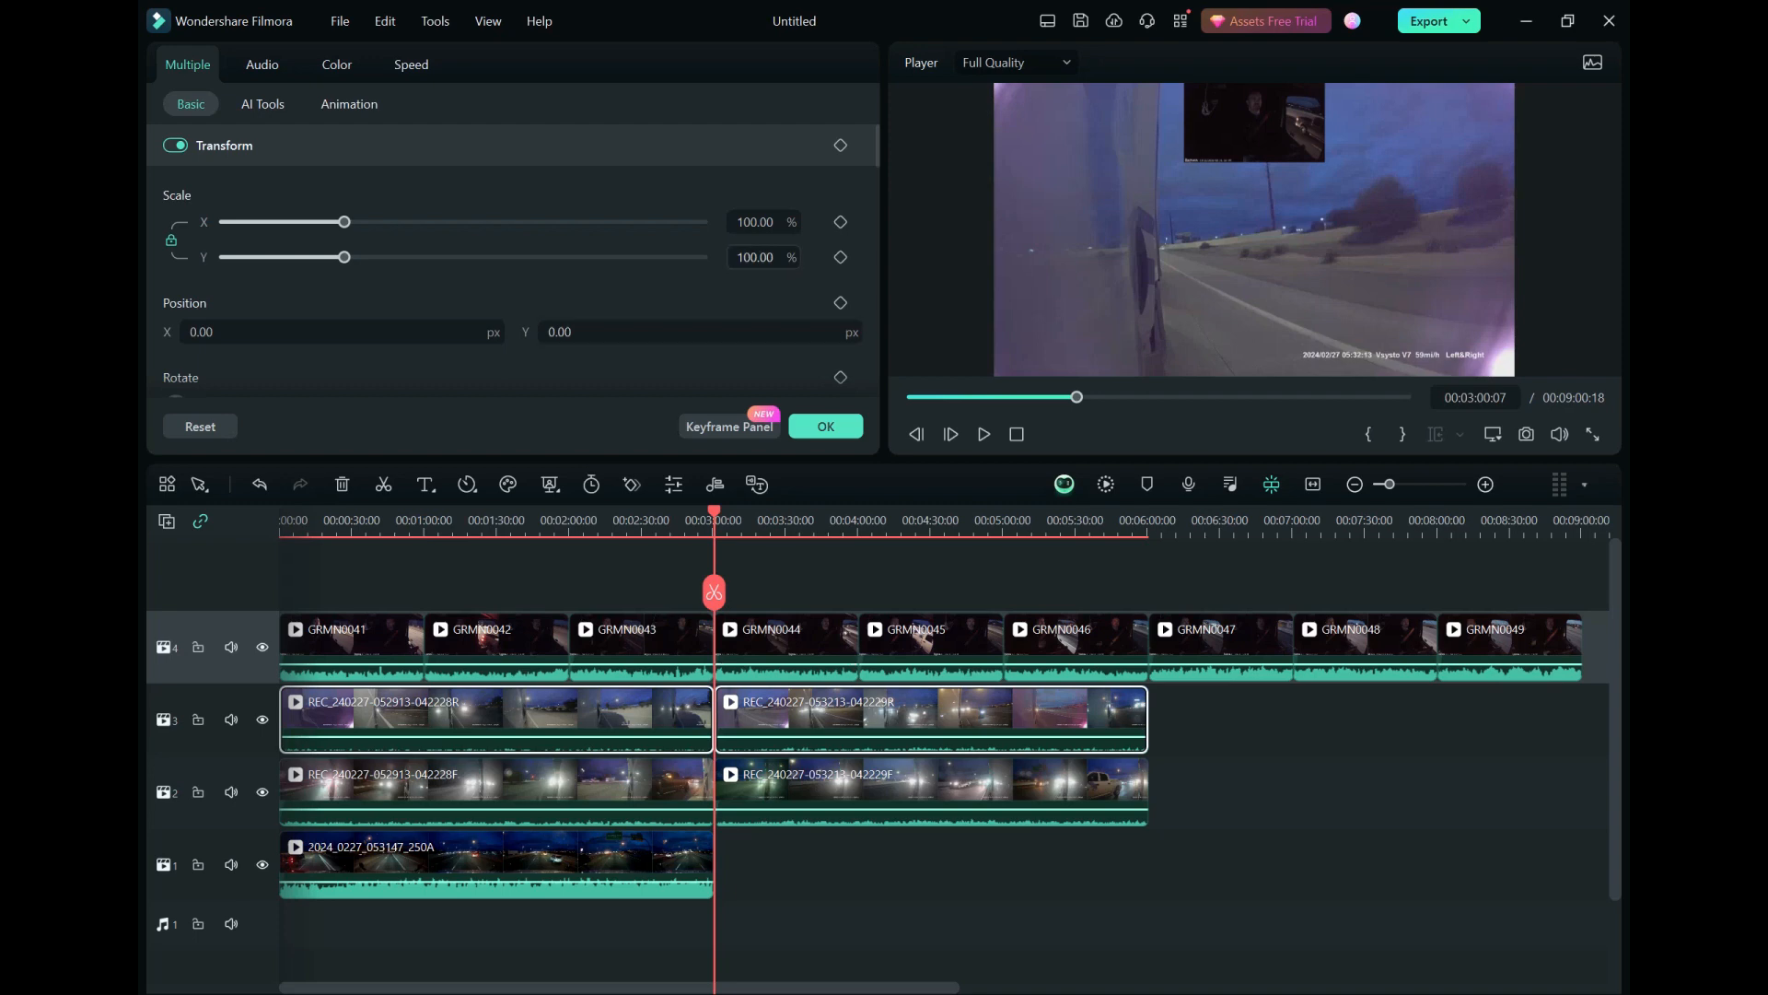
{"action": "left_click", "coordinate": [757, 258]}
{"action": "type", "text": "27"}
{"action": "key", "text": "Return"}
{"action": "key", "text": "Tab"}
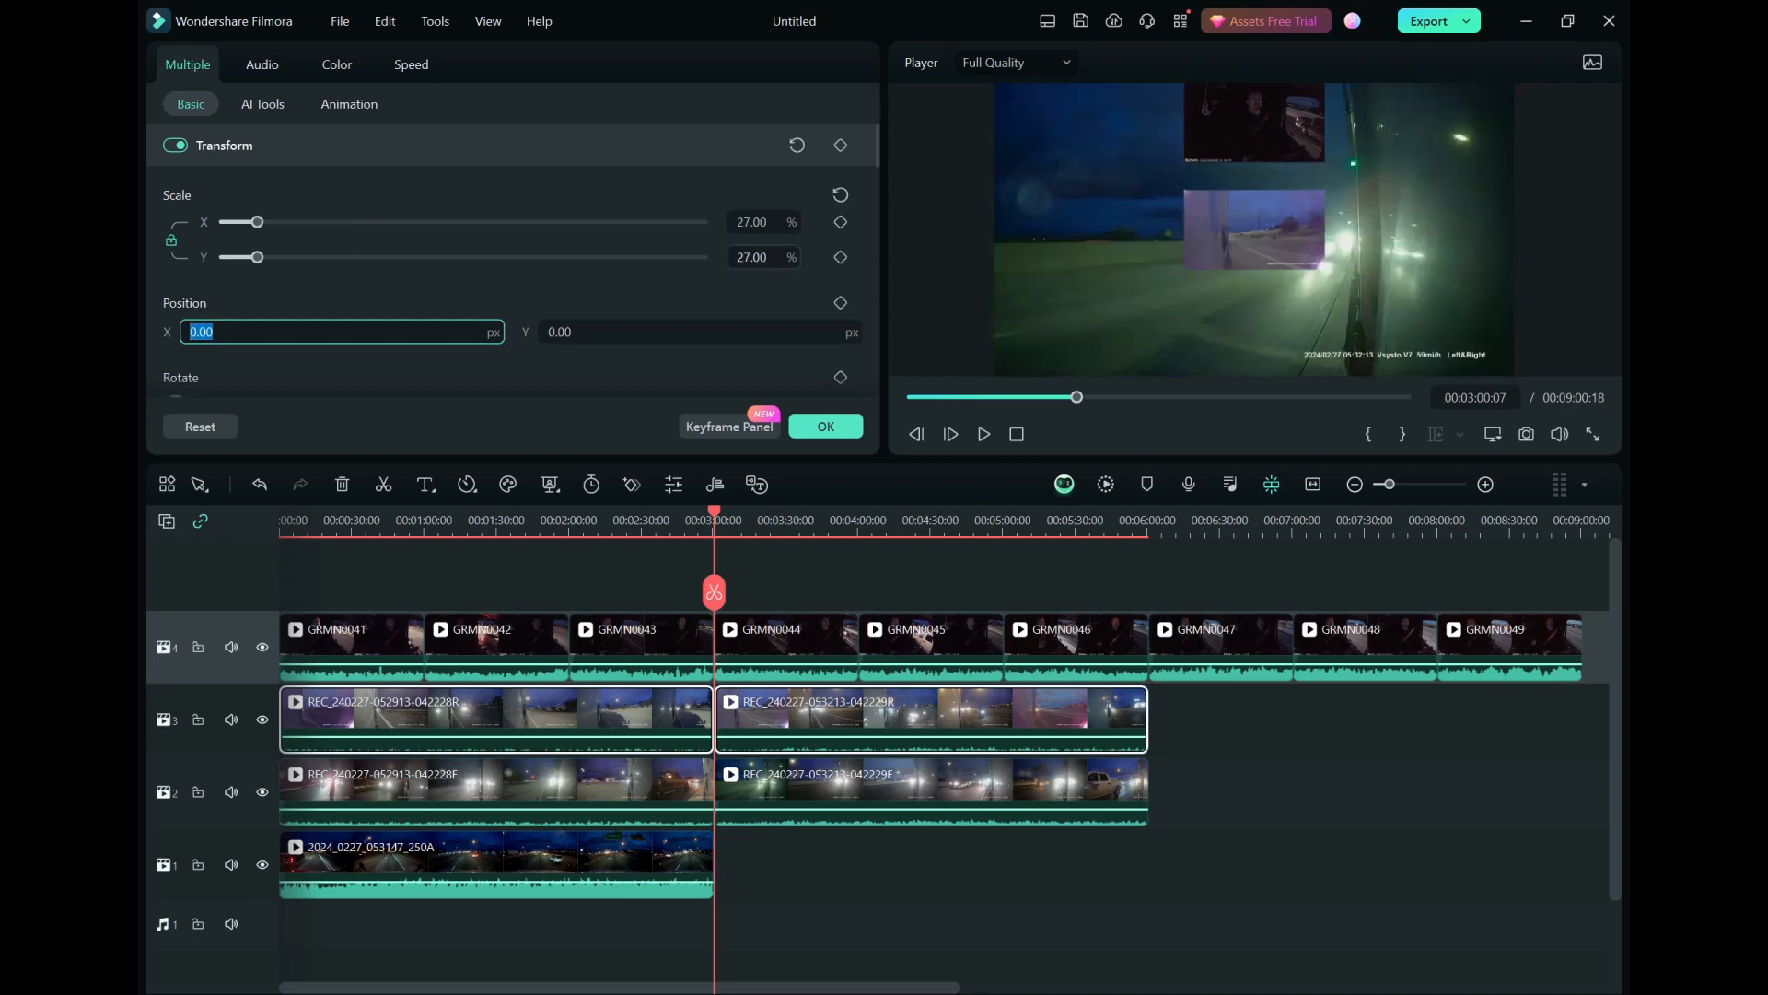
Step: Position the two scaled R clips at X 700 px and Y 394 px
{"action": "type", "text": "-700"}
{"action": "key", "text": "Tab"}
{"action": "key", "text": "shift+Tab"}
{"action": "type", "text": "700"}
{"action": "key", "text": "Tab"}
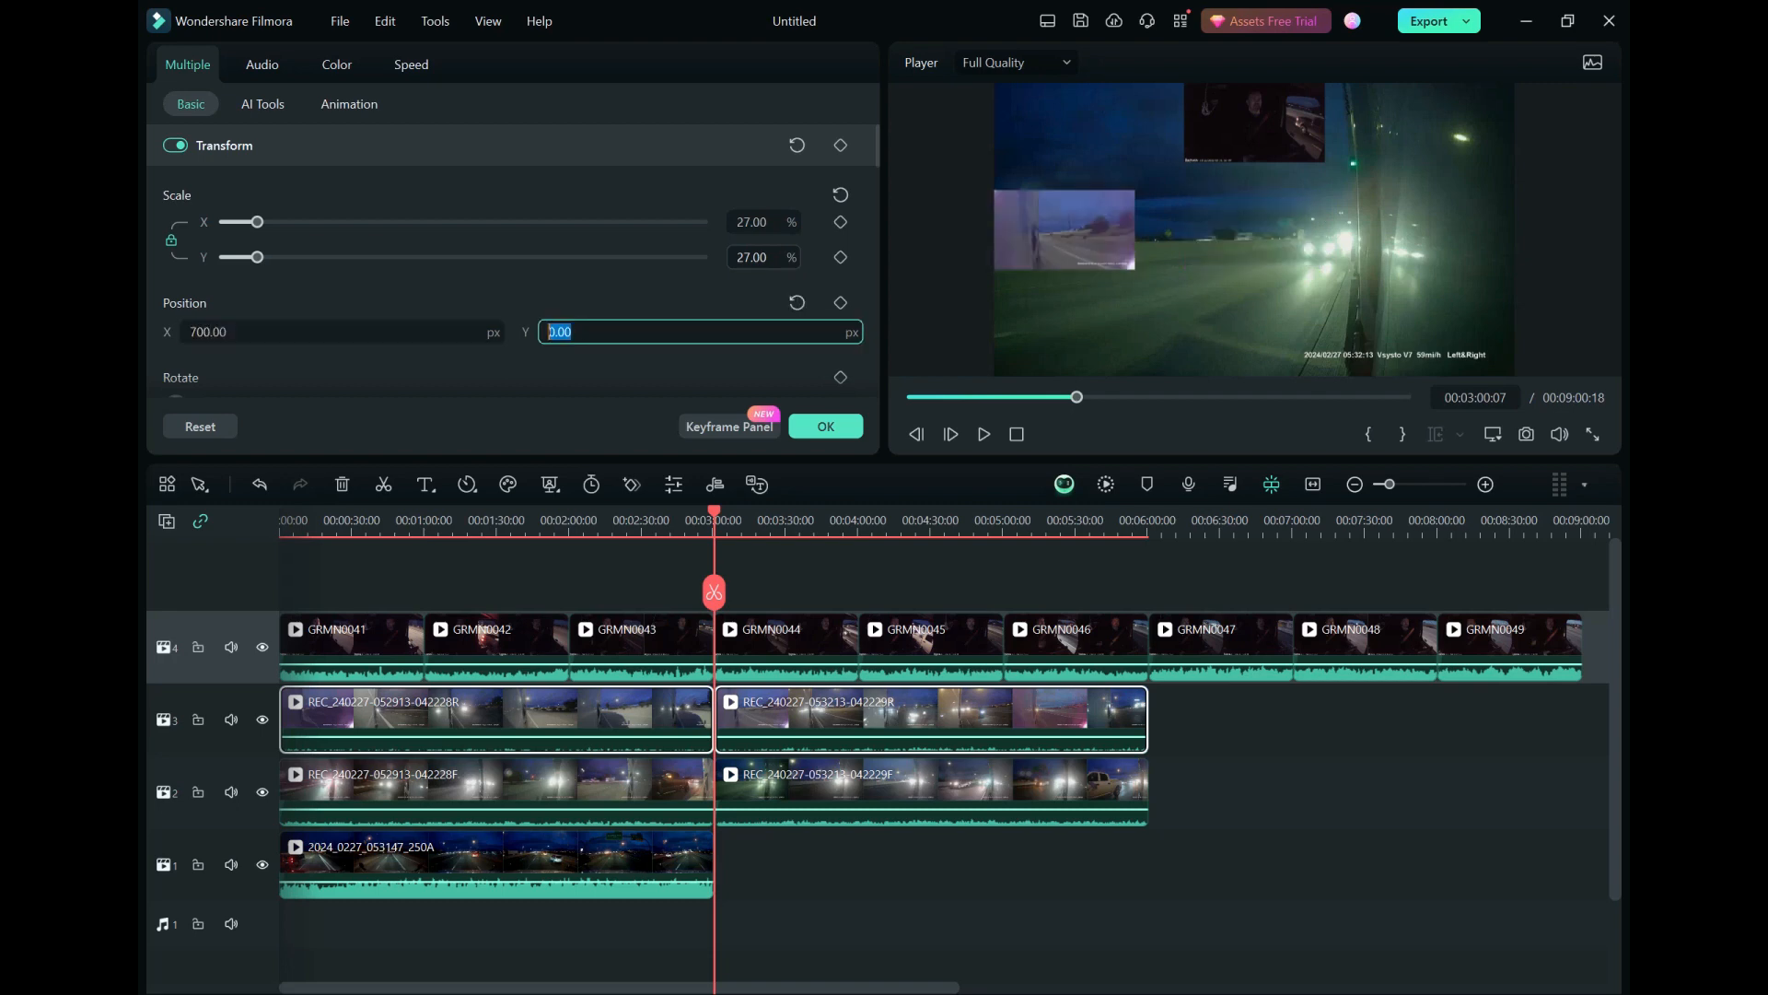
{"action": "type", "text": "394"}
{"action": "key", "text": "Return"}
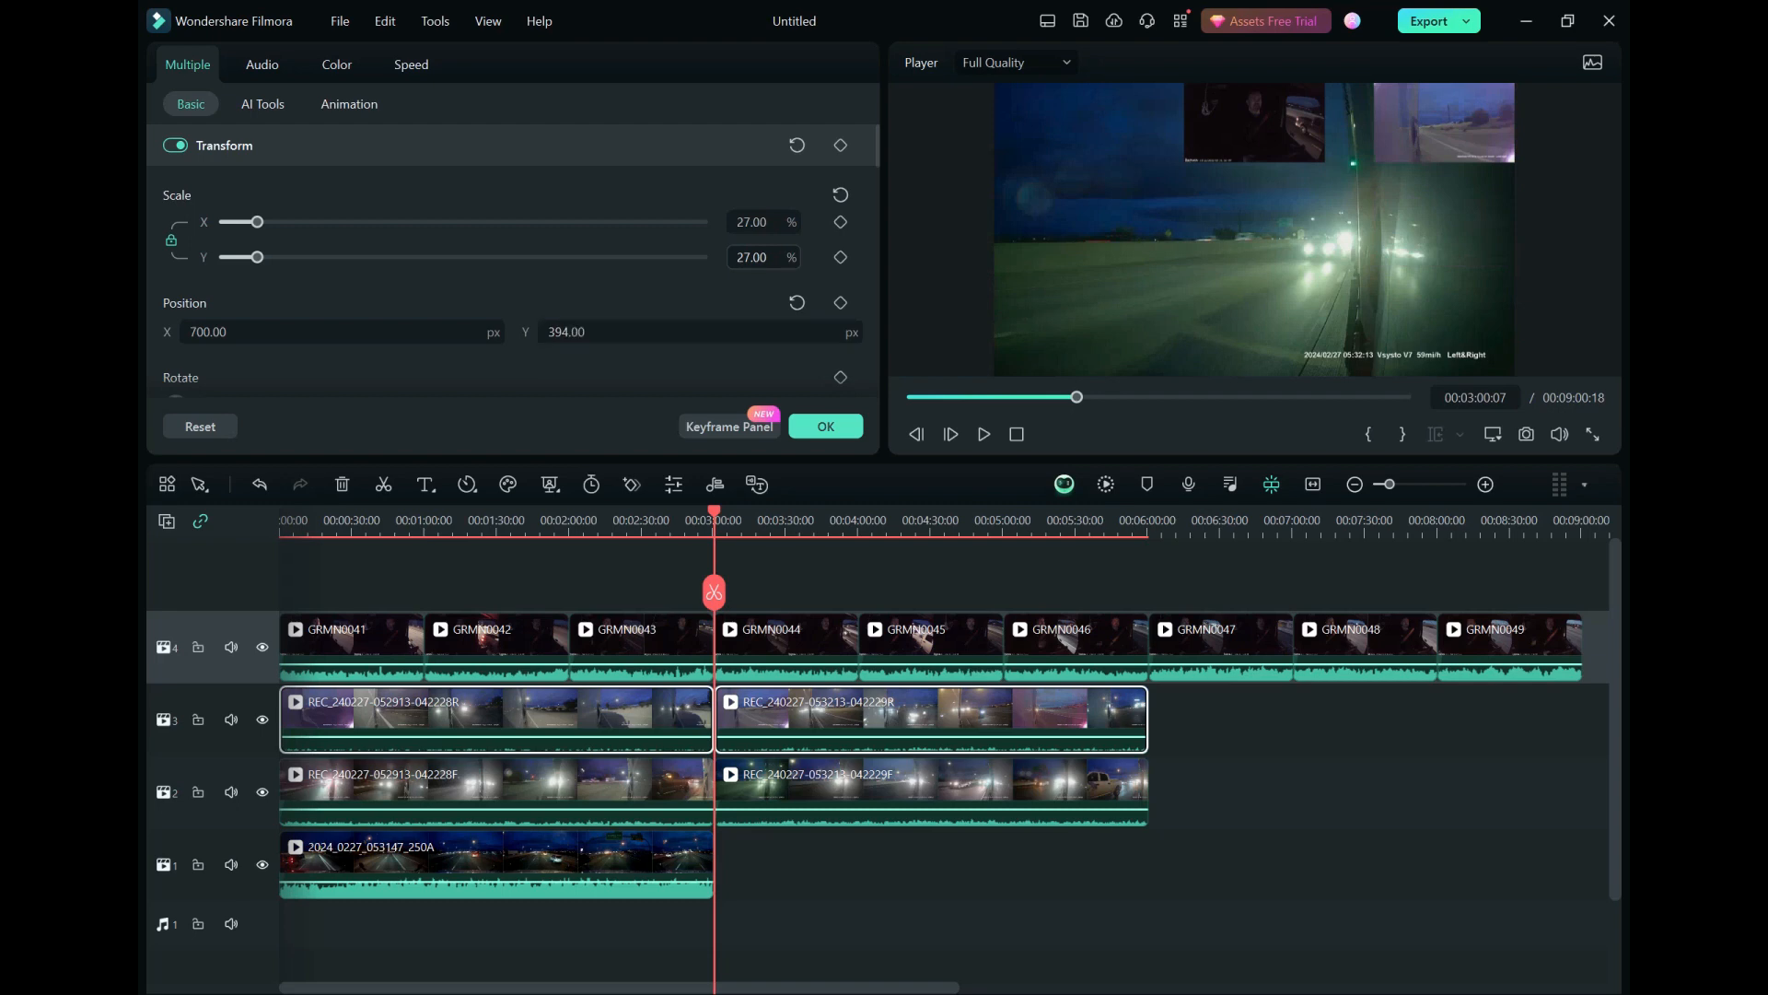
Step: Scale both REC clips ending in F on video track 2 to 27% and position them at X -700 px, Y 394 px
{"action": "left_click", "coordinate": [645, 787]}
{"action": "left_click", "coordinate": [792, 788], "text": "ctrl"}
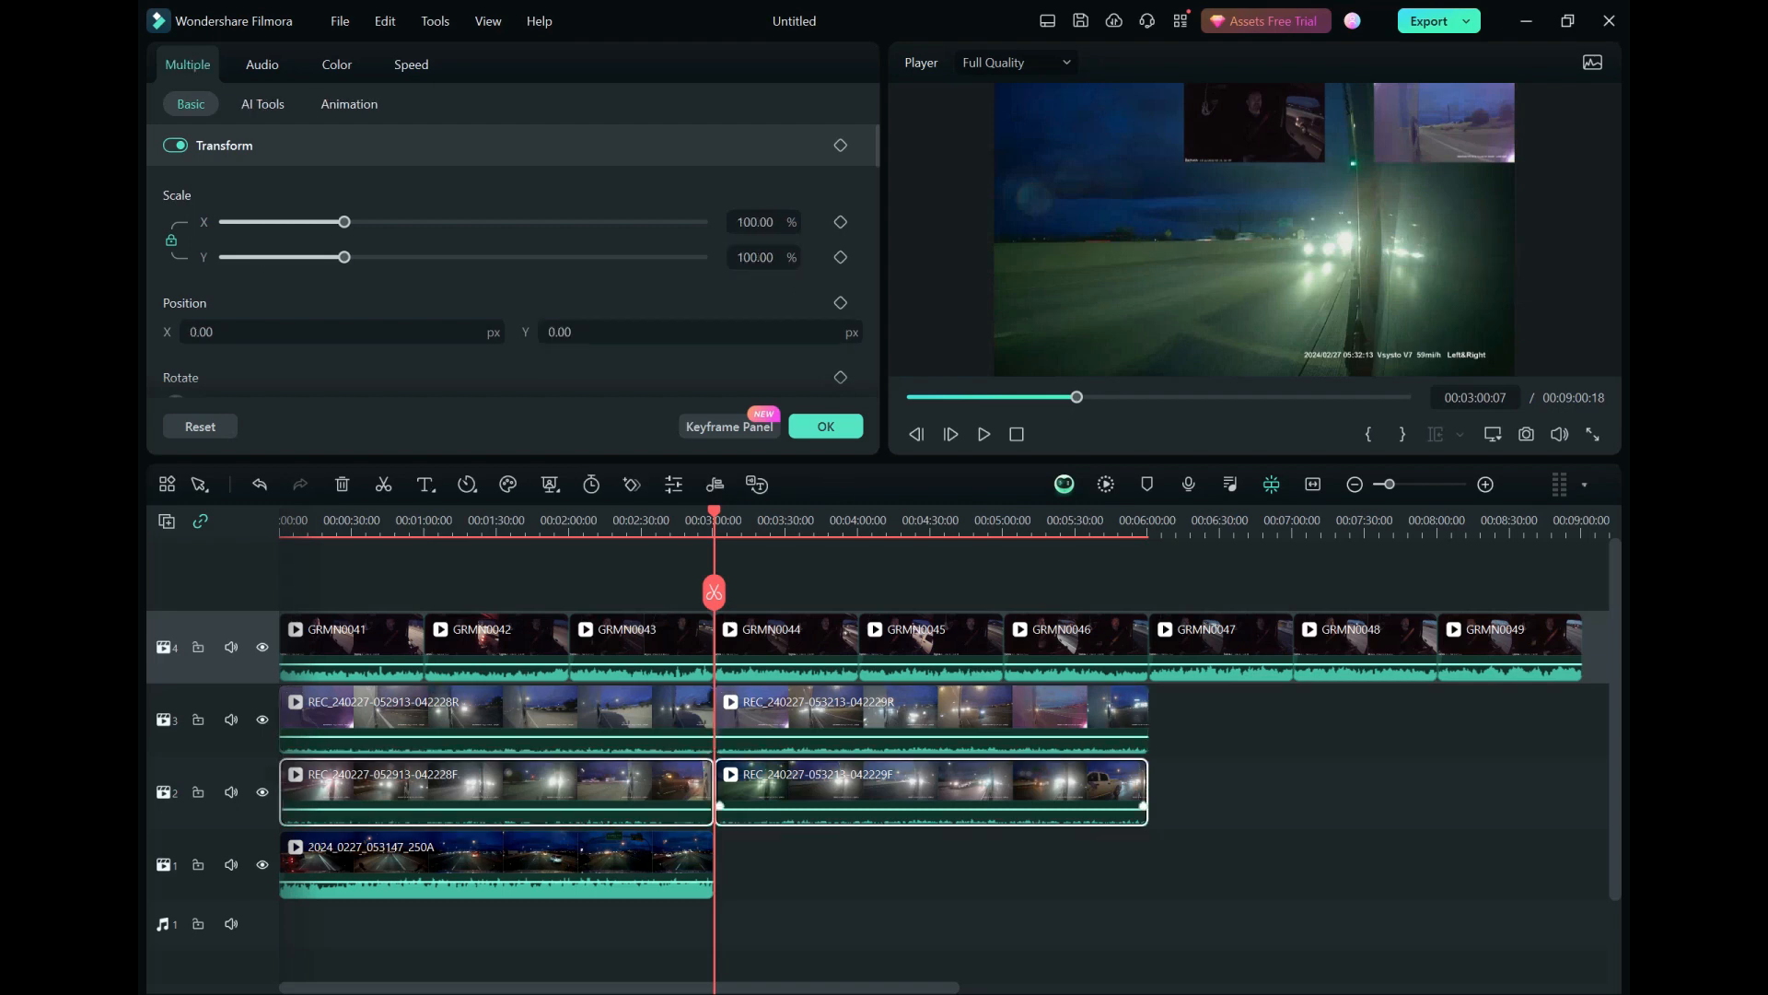
{"action": "left_click", "coordinate": [755, 258]}
{"action": "type", "text": "27"}
{"action": "key", "text": "Return"}
{"action": "key", "text": "Tab"}
{"action": "type", "text": "-700"}
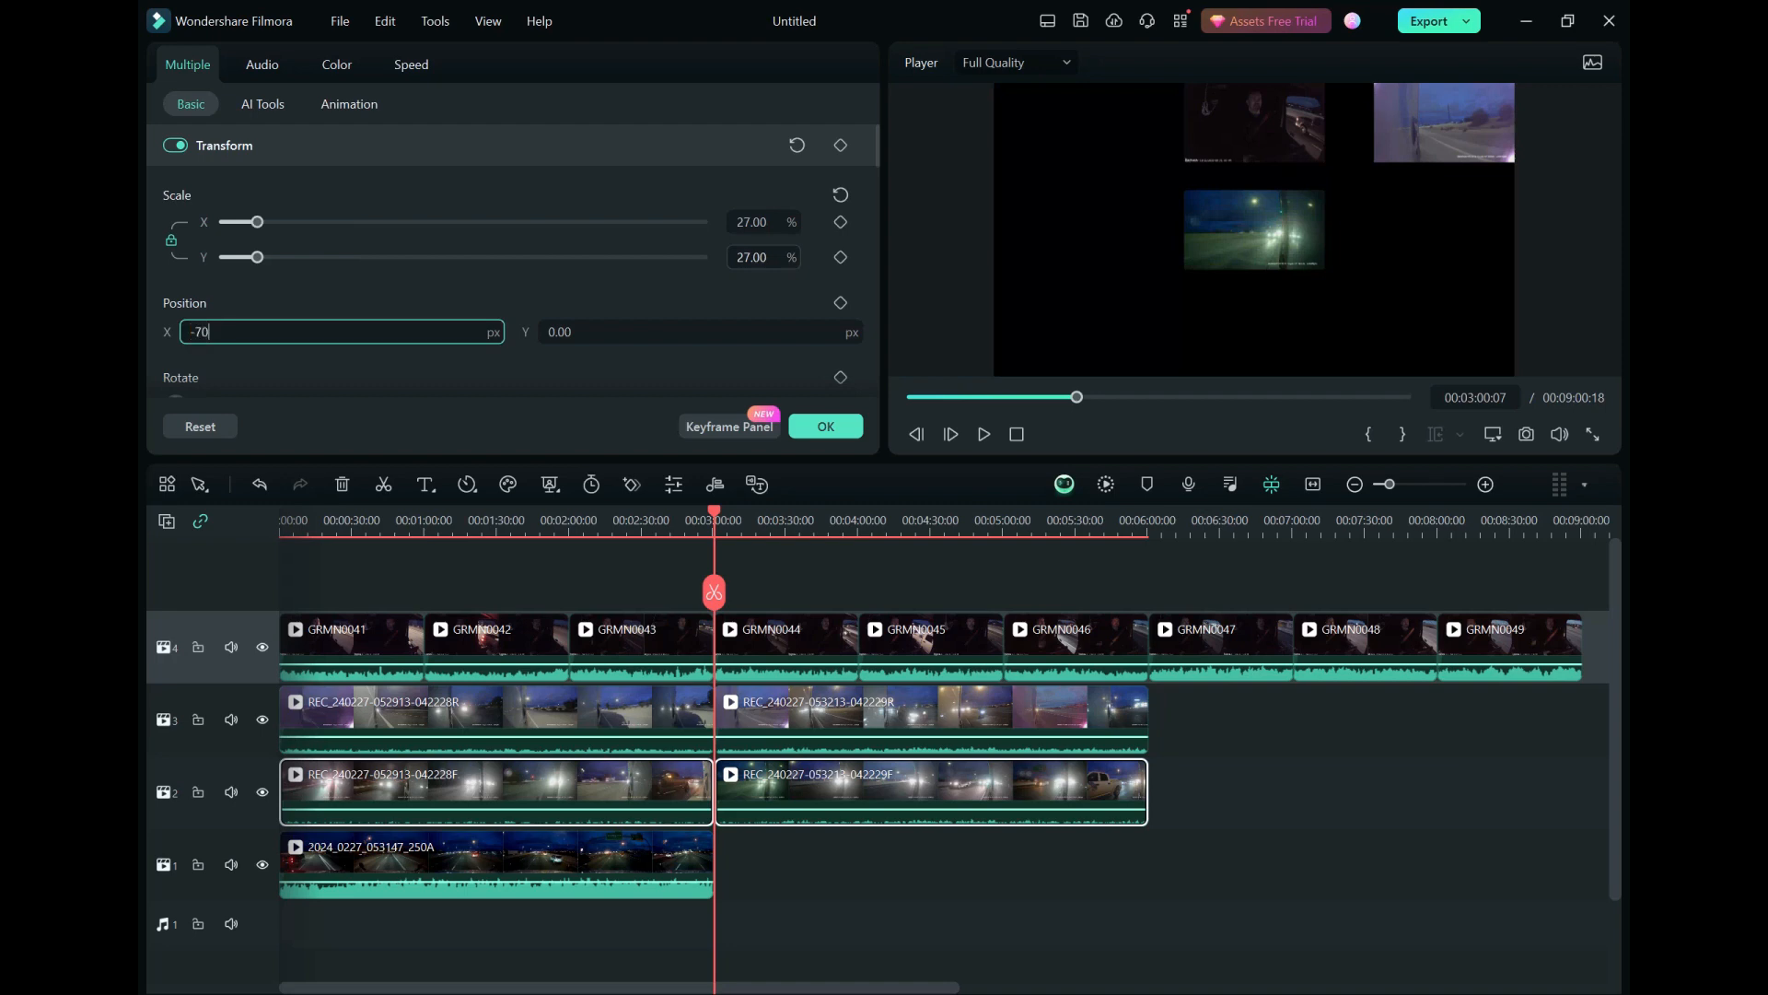
{"action": "key", "text": "Tab"}
{"action": "type", "text": "394"}
{"action": "key", "text": "Return"}
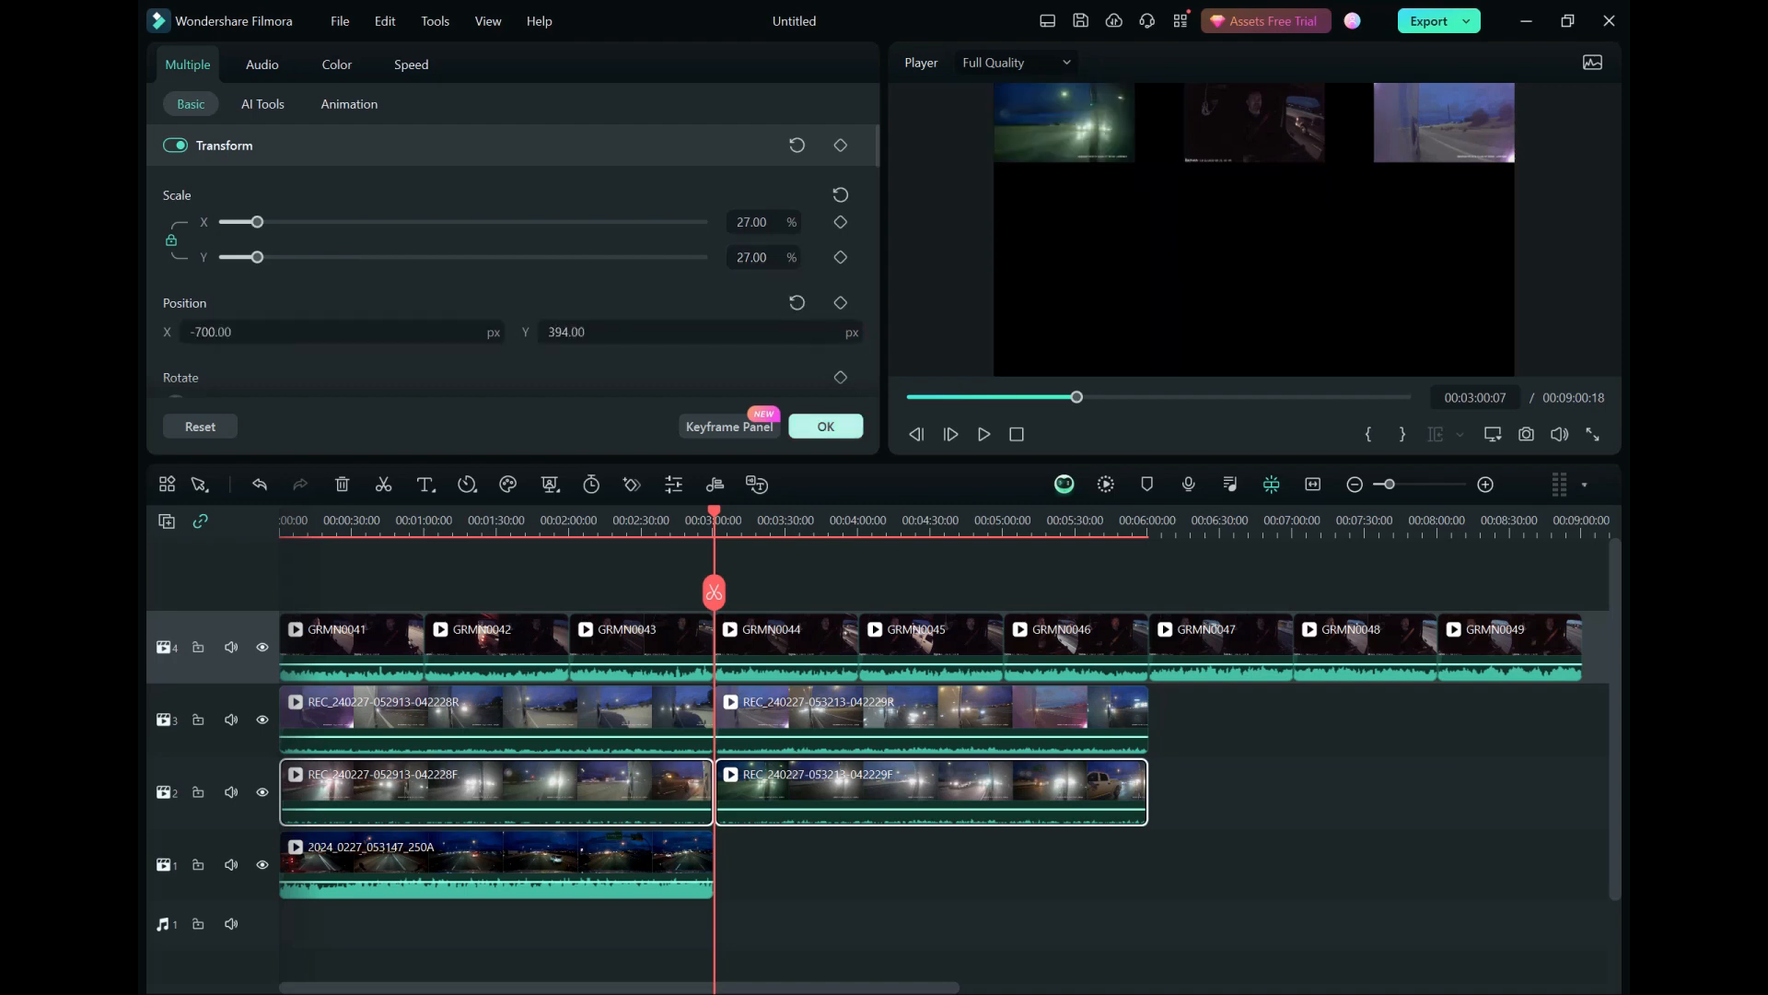
{"action": "left_click", "coordinate": [826, 426]}
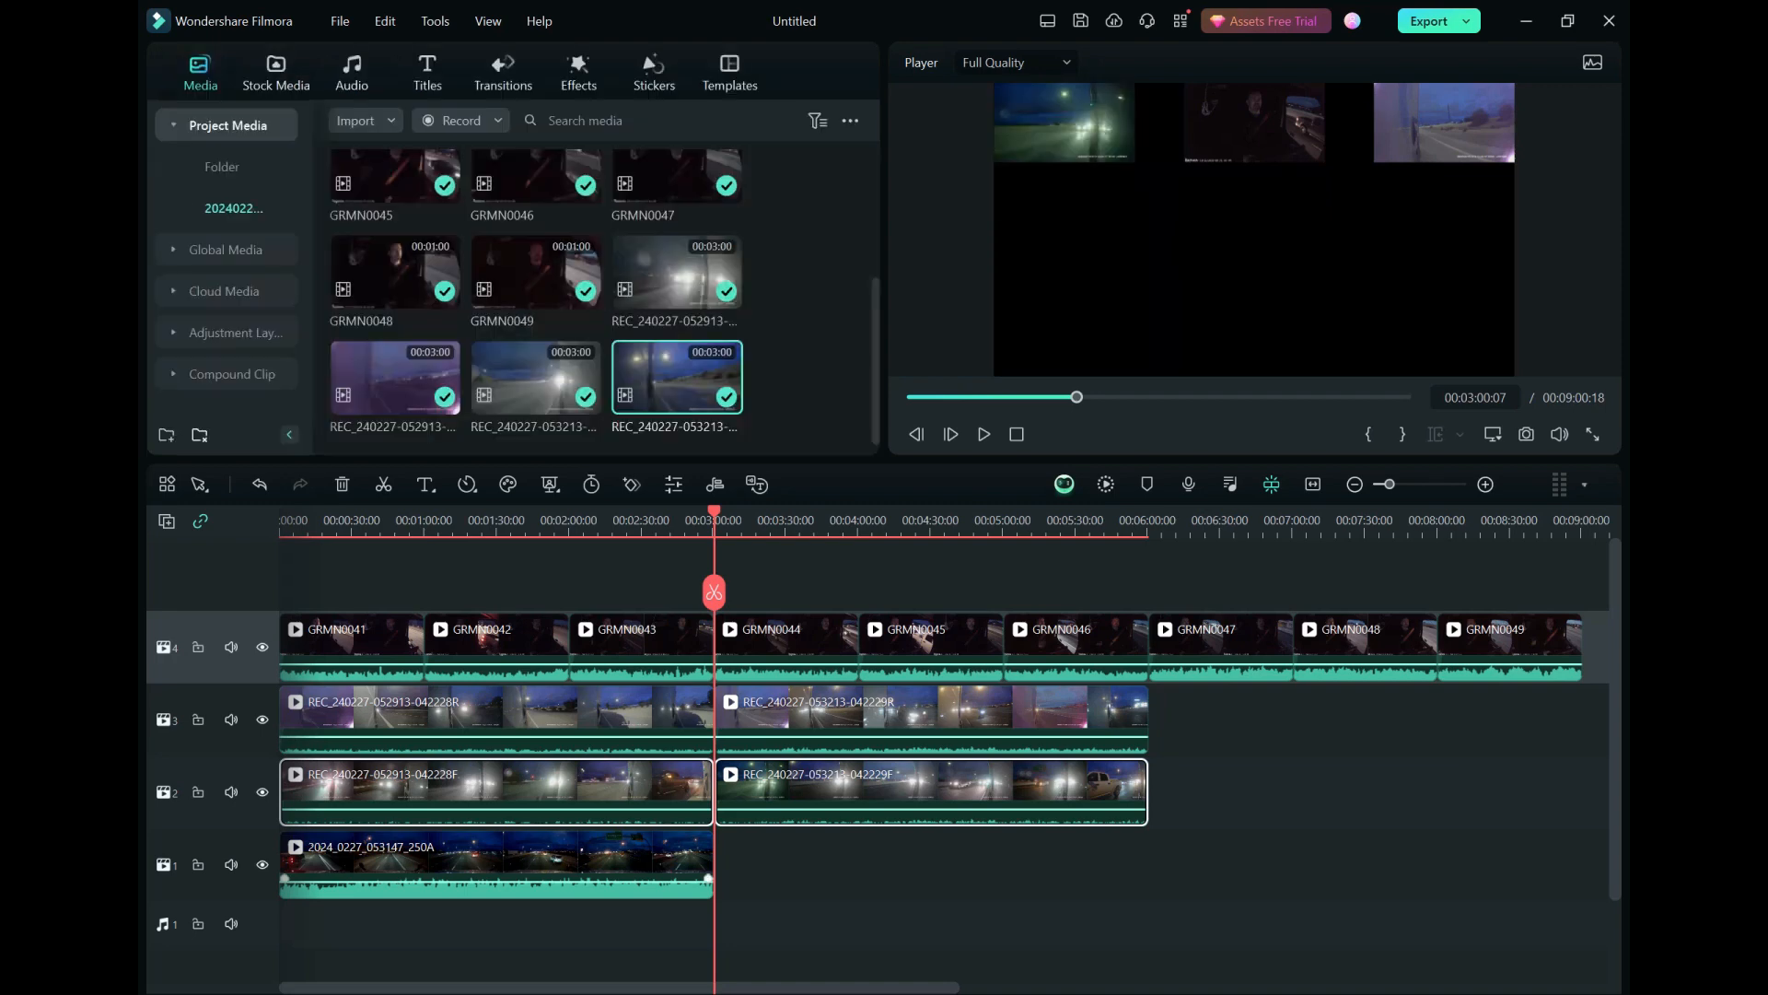
Step: Detach the audio from the 2024_0227_053147_250A clip on video track 1
{"action": "left_click", "coordinate": [497, 862]}
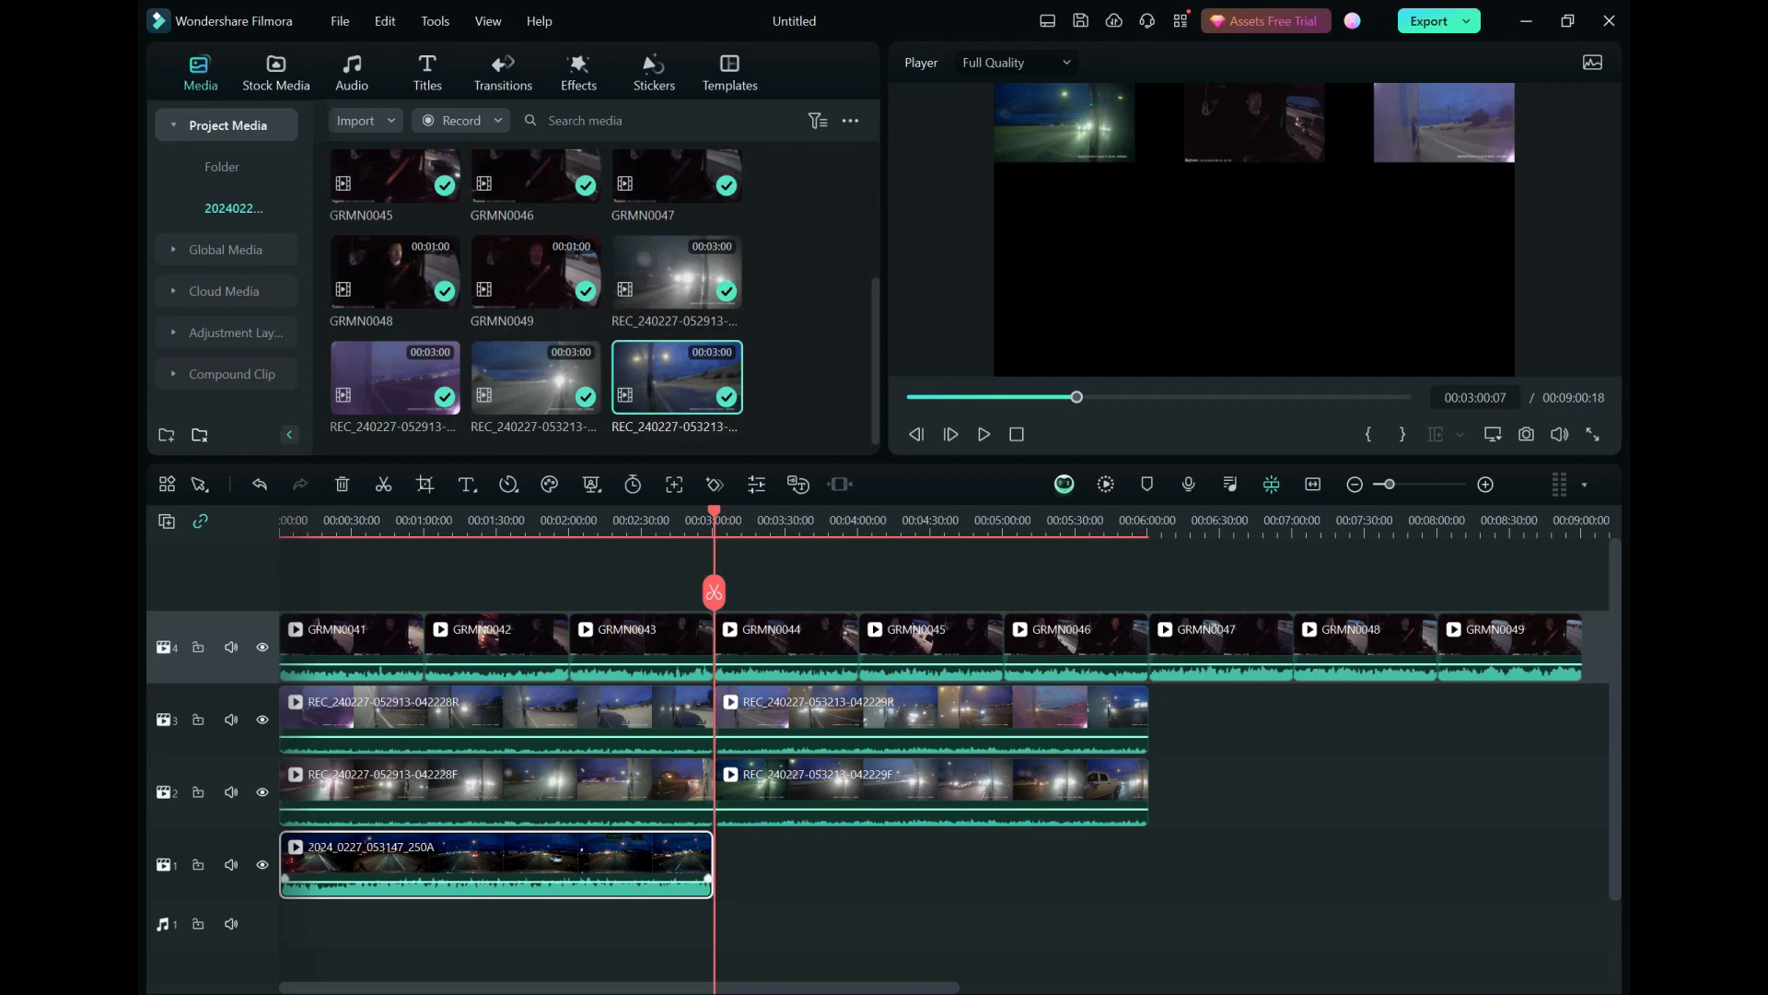
{"action": "right_click", "coordinate": [582, 863]}
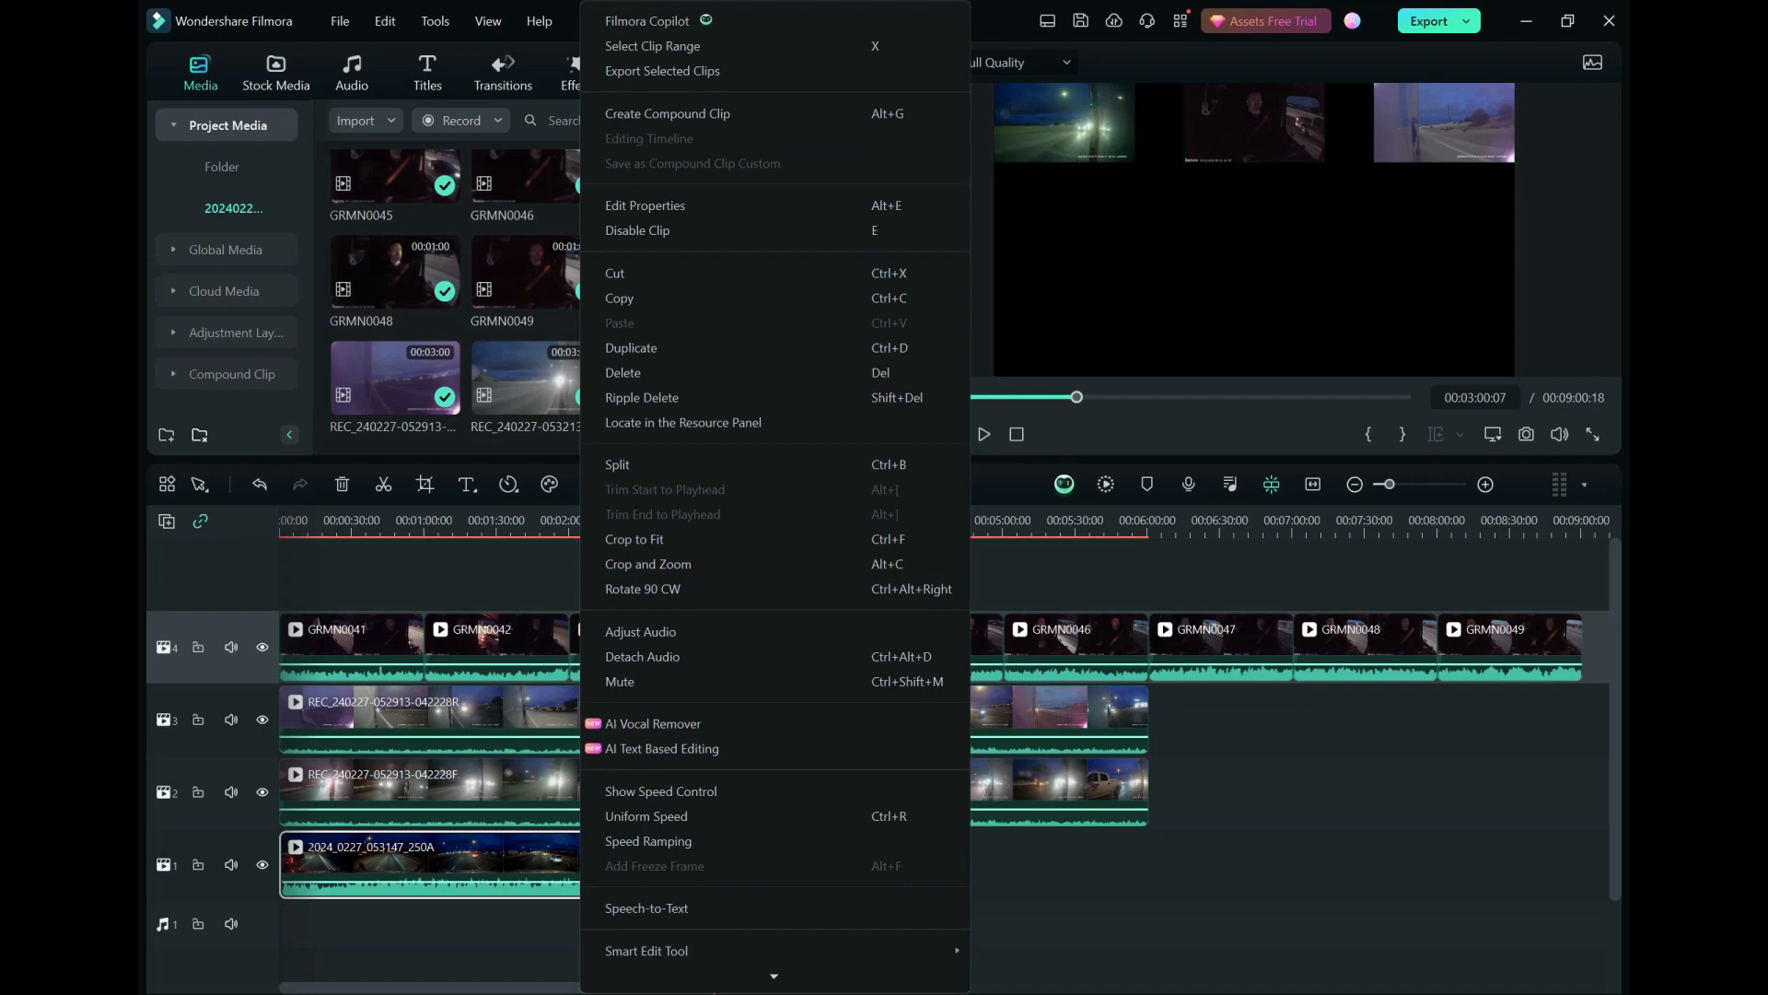
{"action": "left_click", "coordinate": [544, 864]}
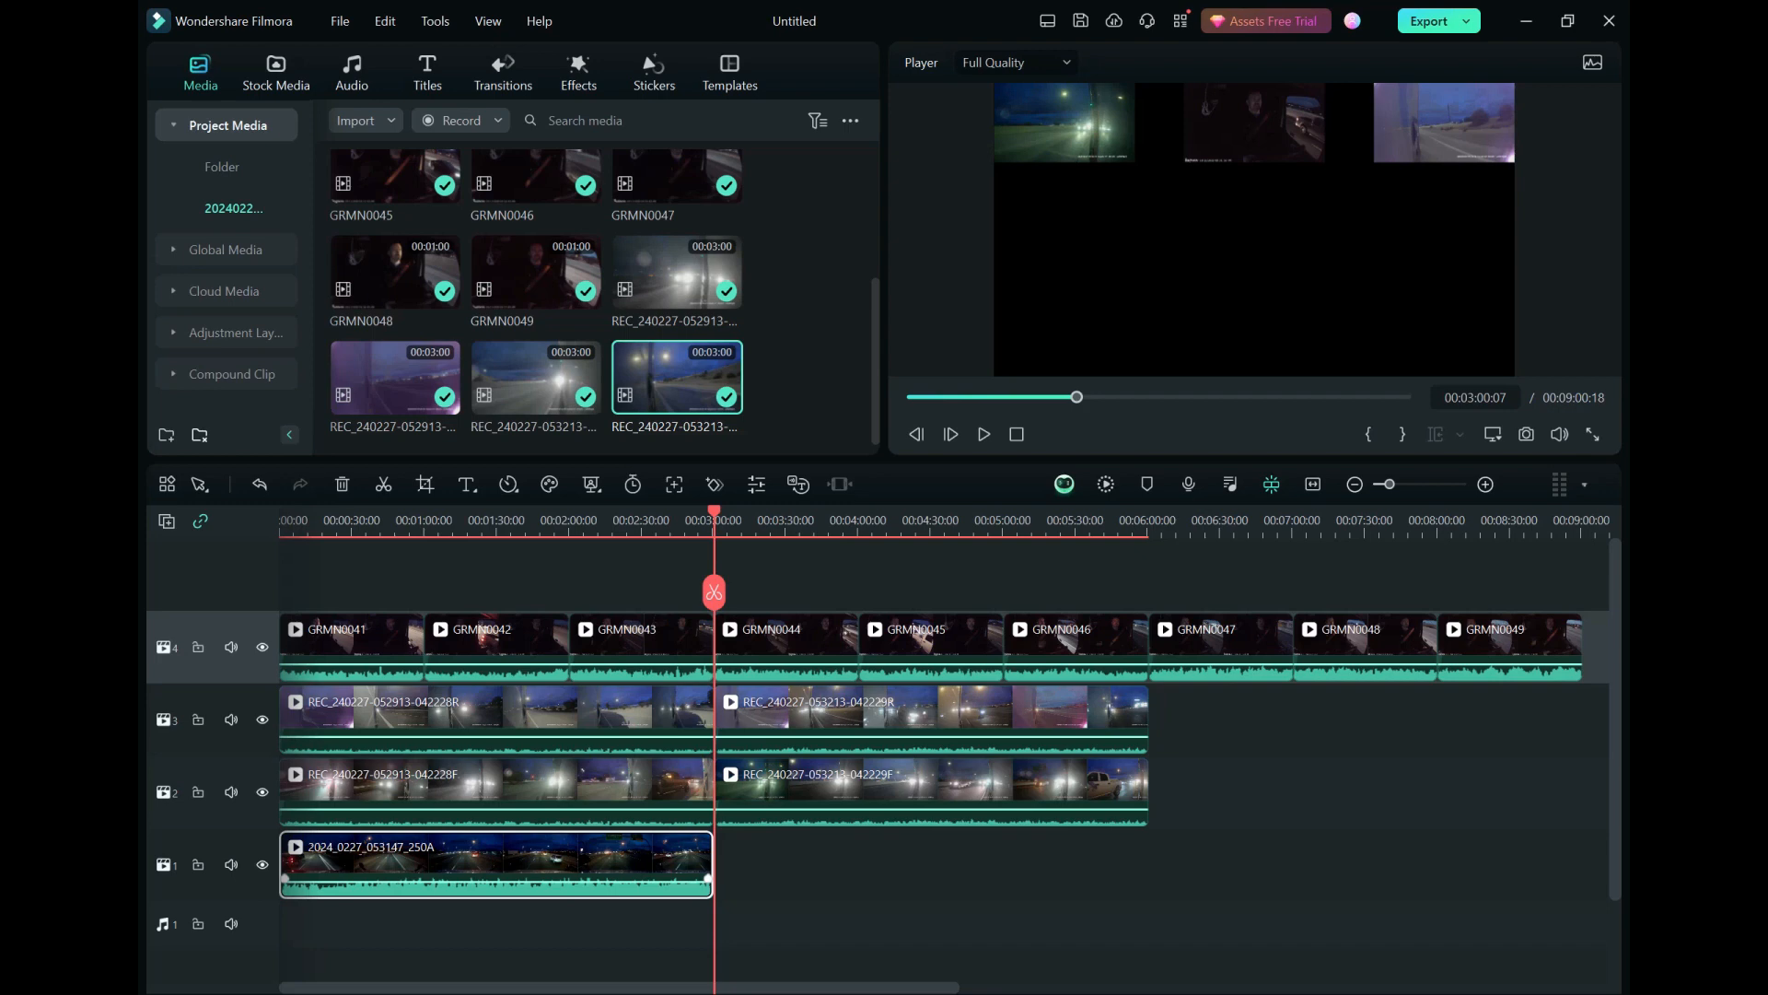
{"action": "right_click", "coordinate": [571, 864]}
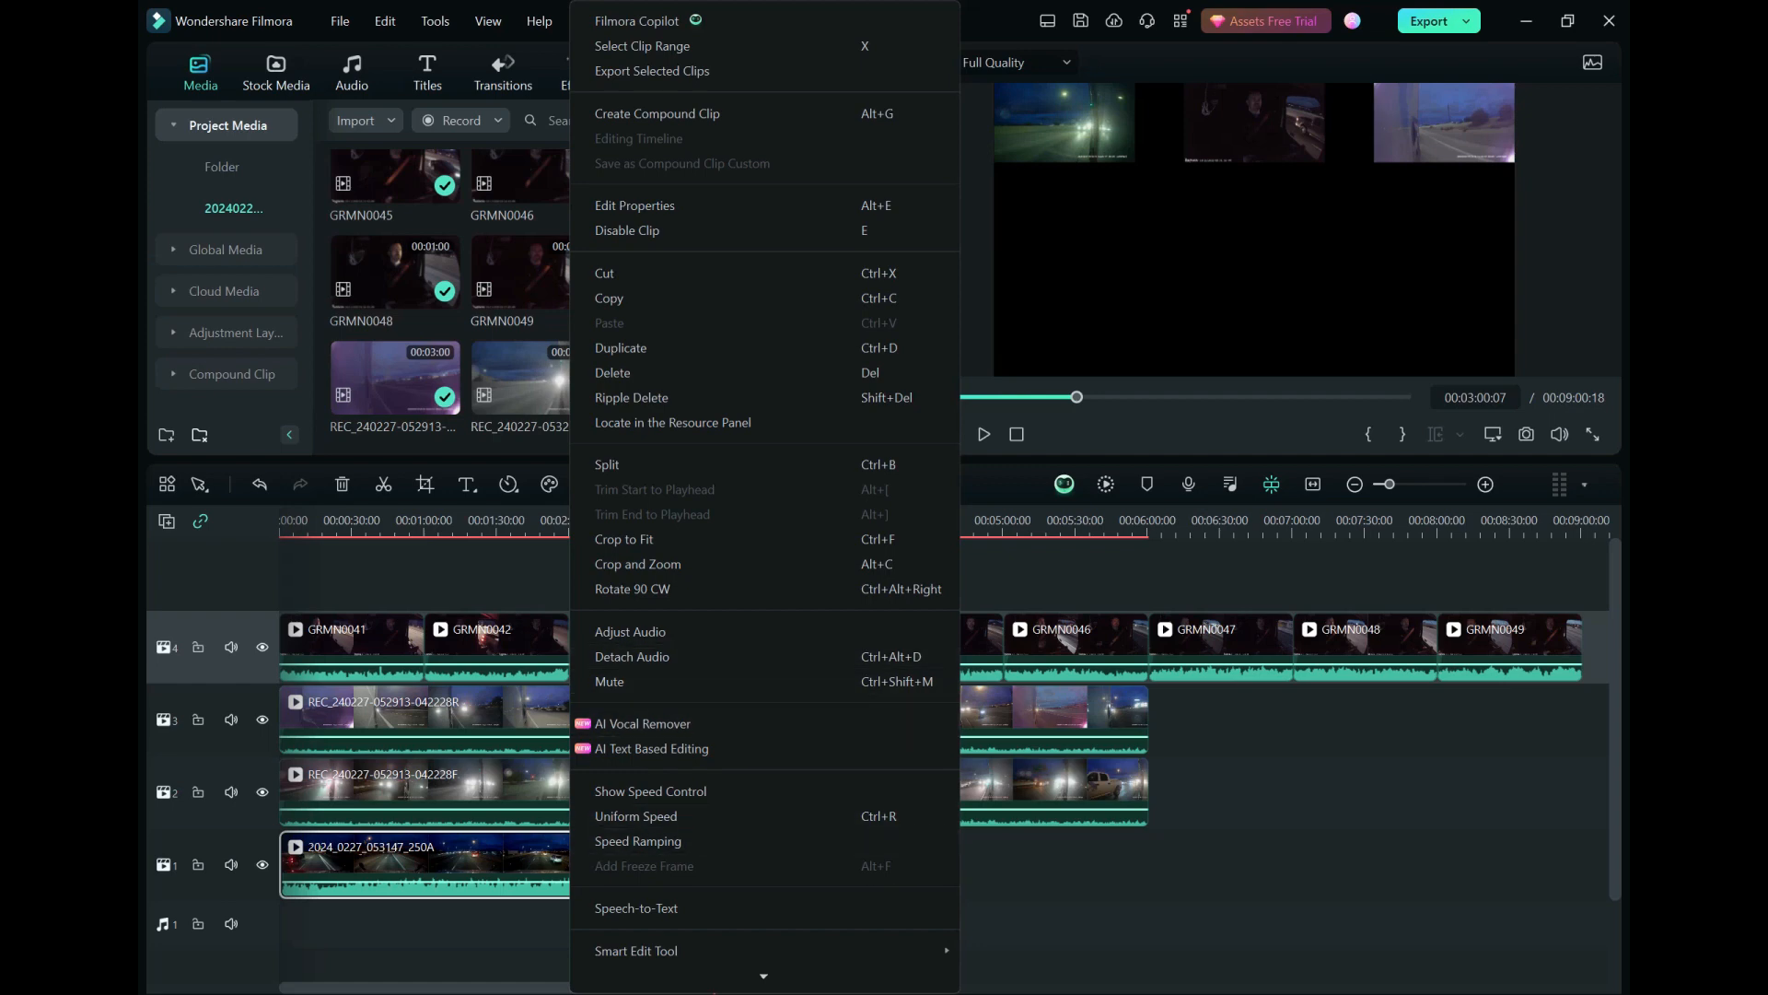
{"action": "left_click", "coordinate": [534, 931]}
{"action": "left_click", "coordinate": [539, 866]}
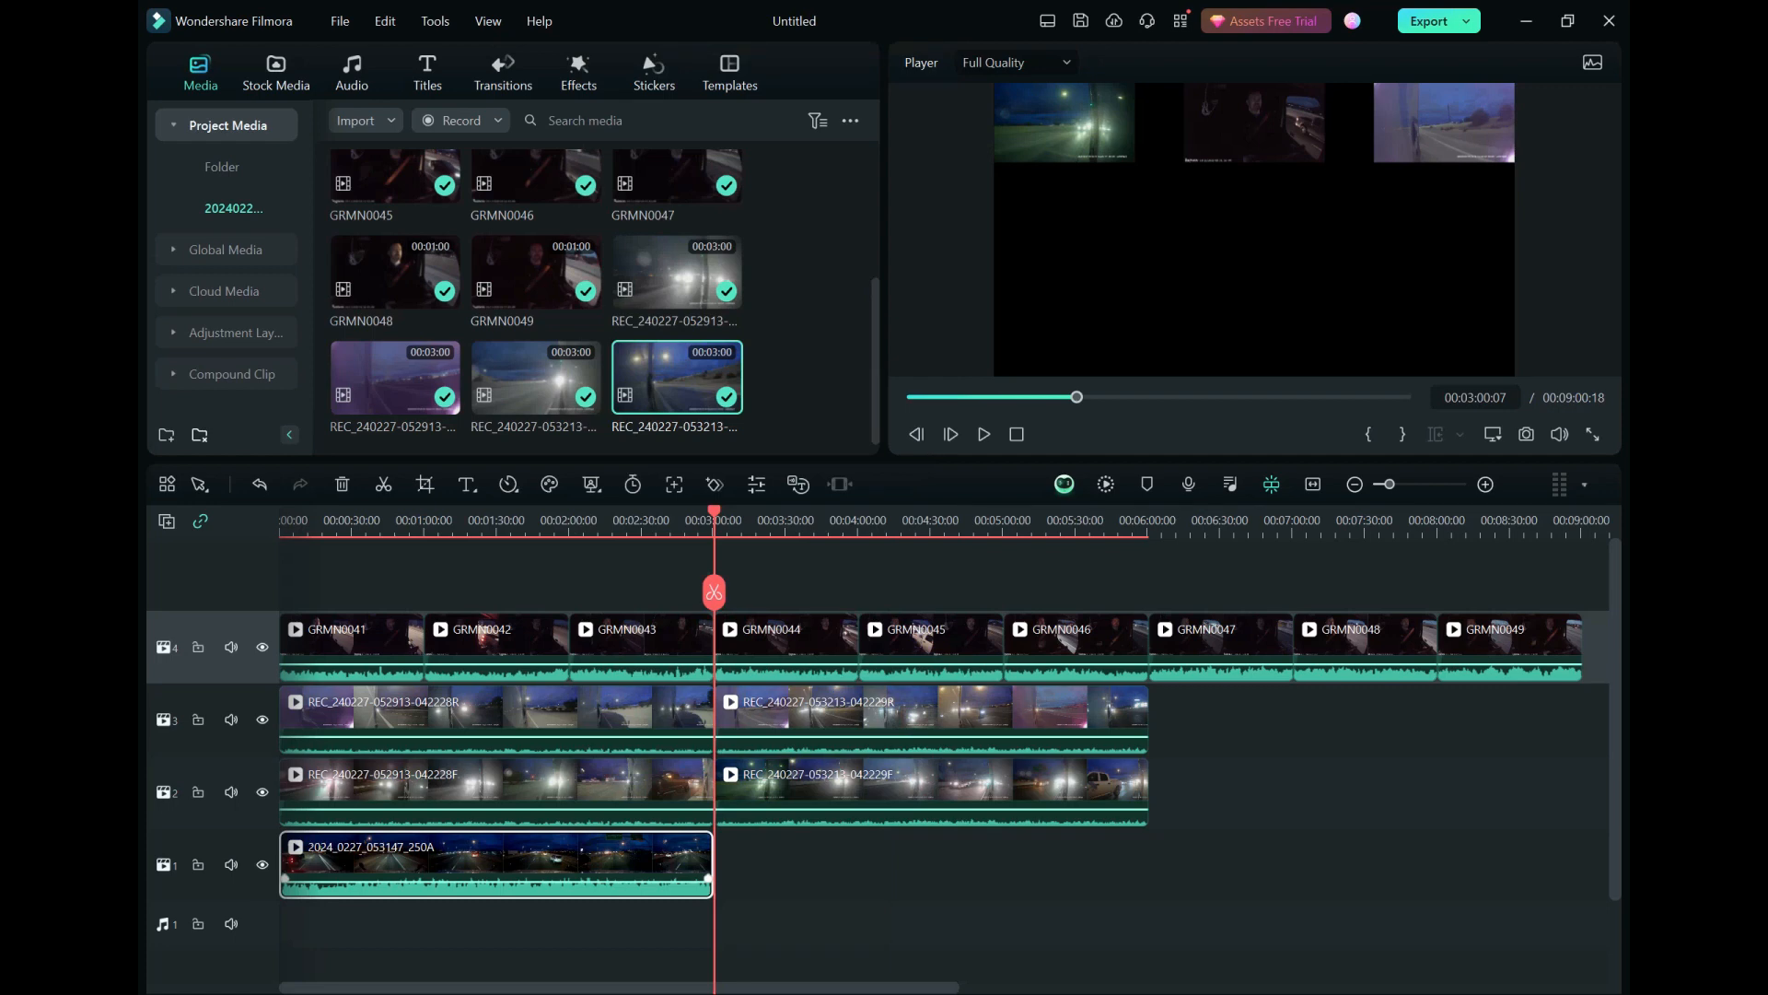
{"action": "key", "text": "ctrl+alt+d"}
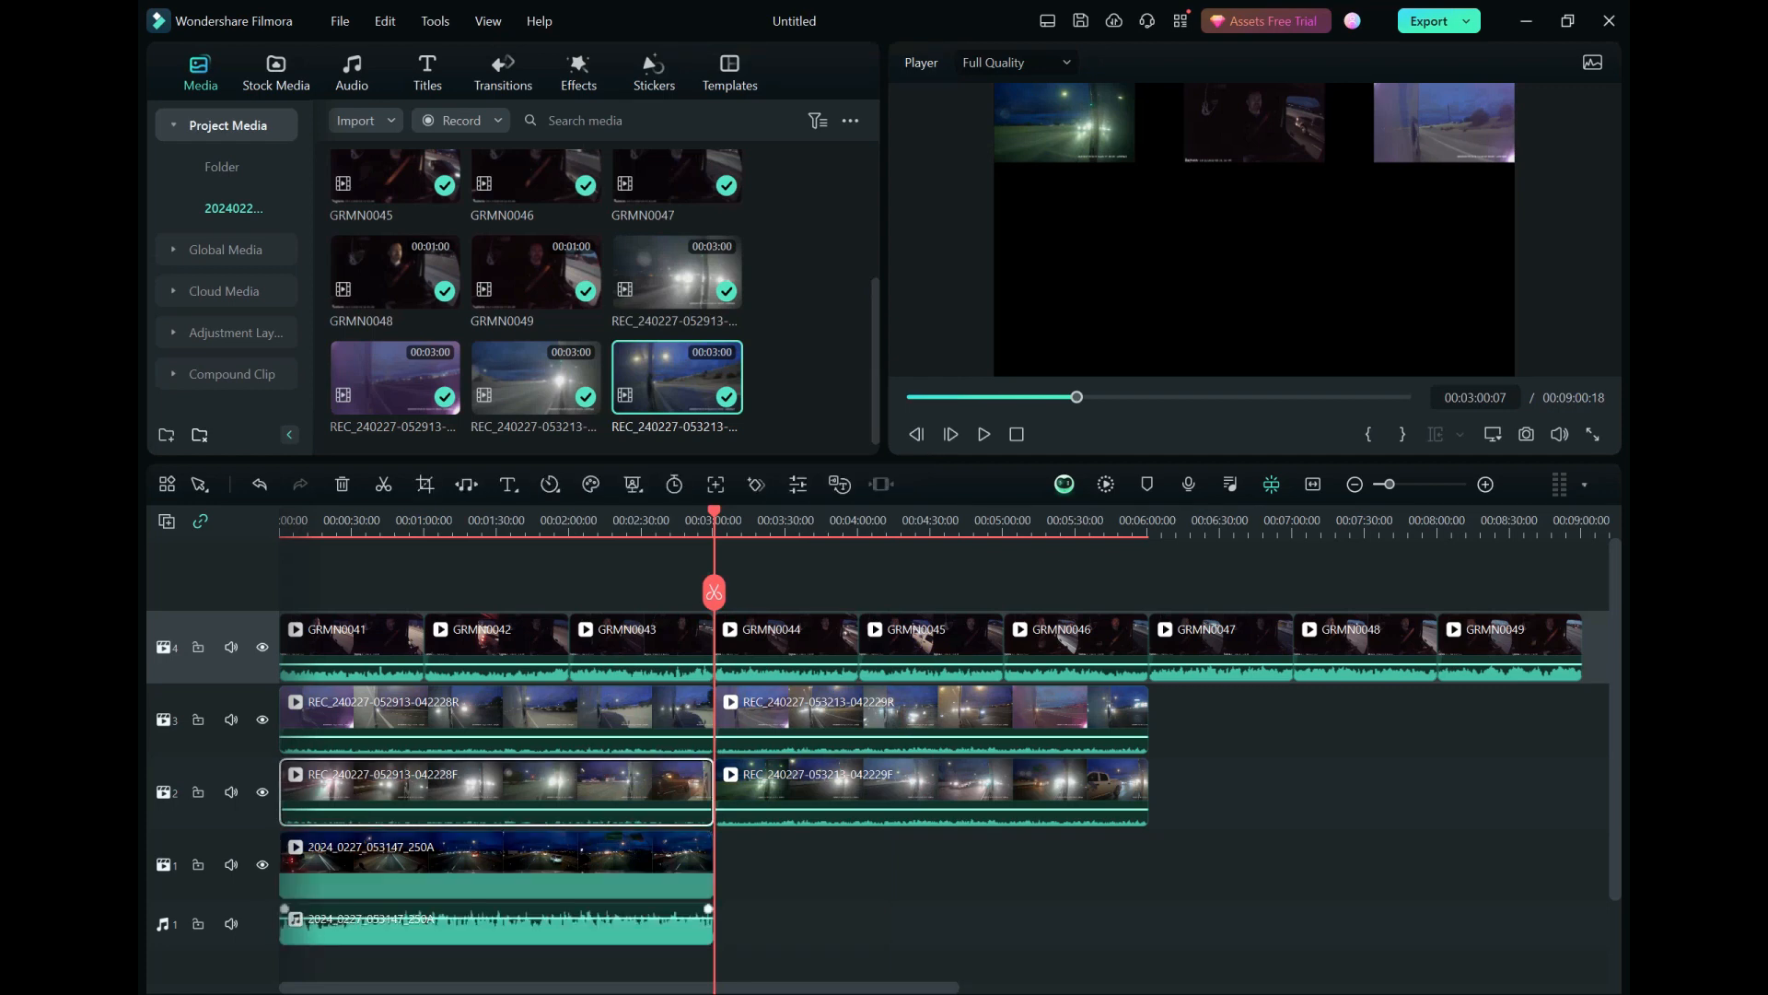
Step: Try to auto-synchronize the detached 2024_0227_053147_250A audio with the first REC clip on video track 2
{"action": "left_click", "coordinate": [516, 928]}
{"action": "left_click", "coordinate": [516, 791], "text": "ctrl"}
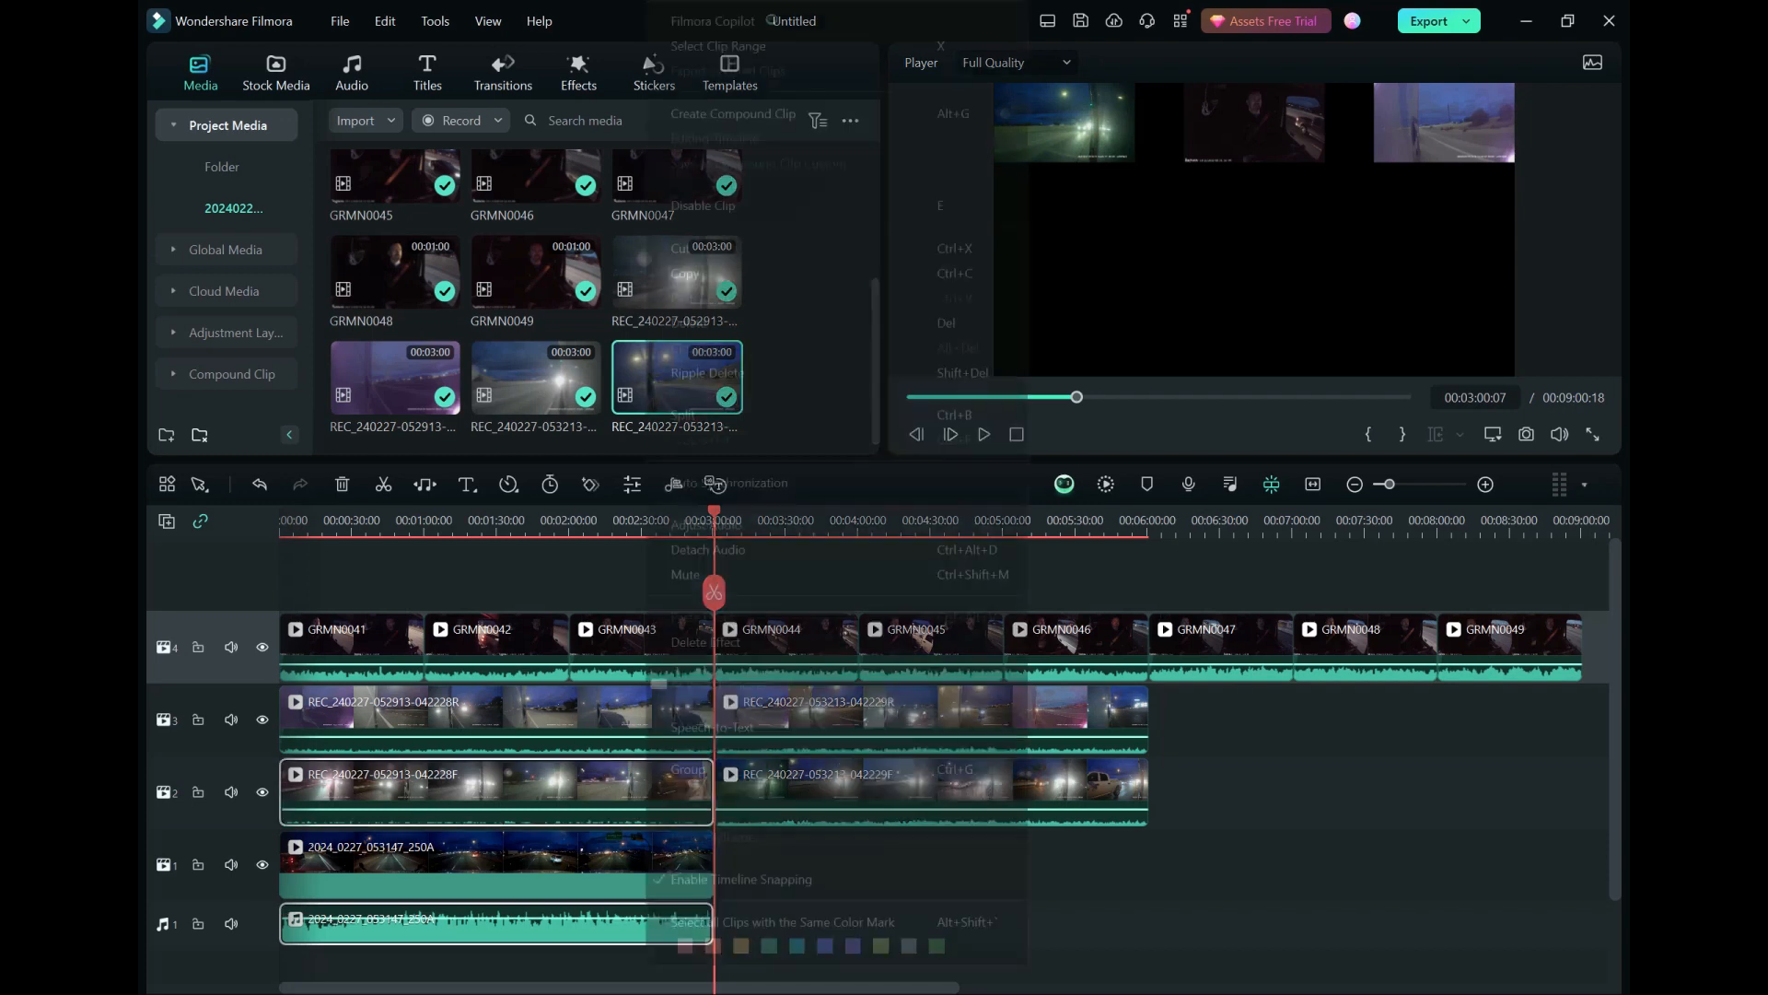
{"action": "right_click", "coordinate": [644, 792]}
{"action": "key", "text": "Return"}
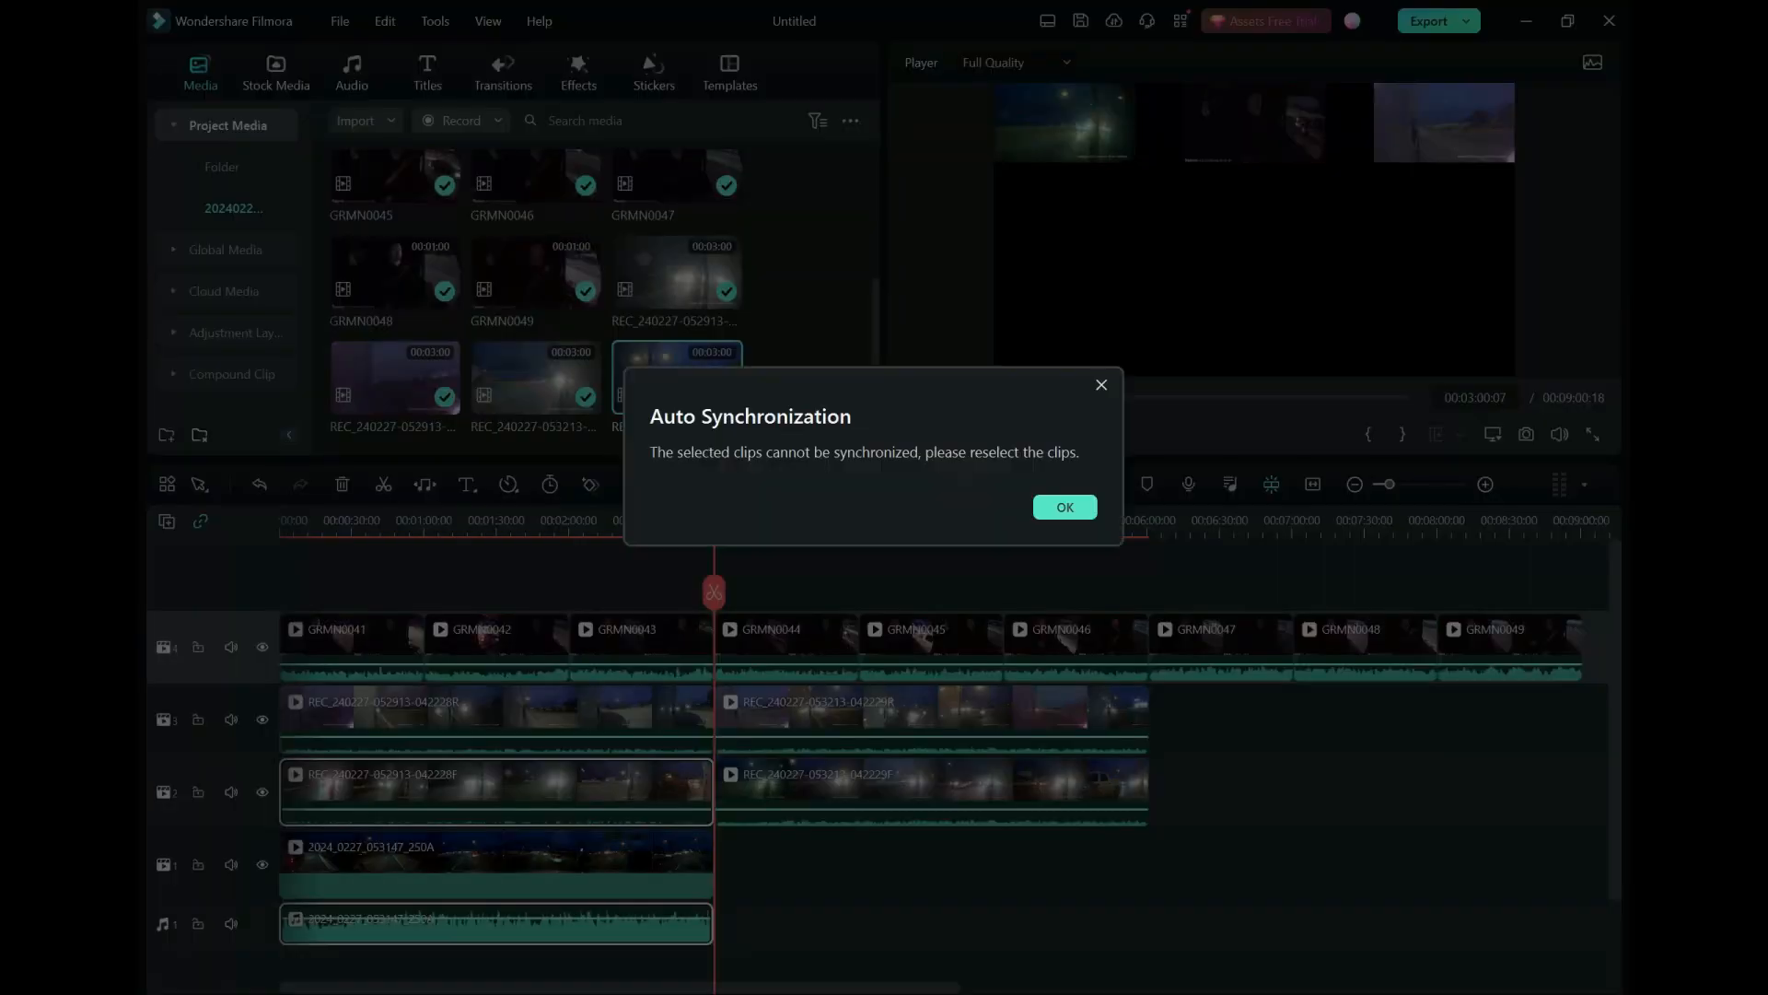
{"action": "left_click", "coordinate": [1065, 506]}
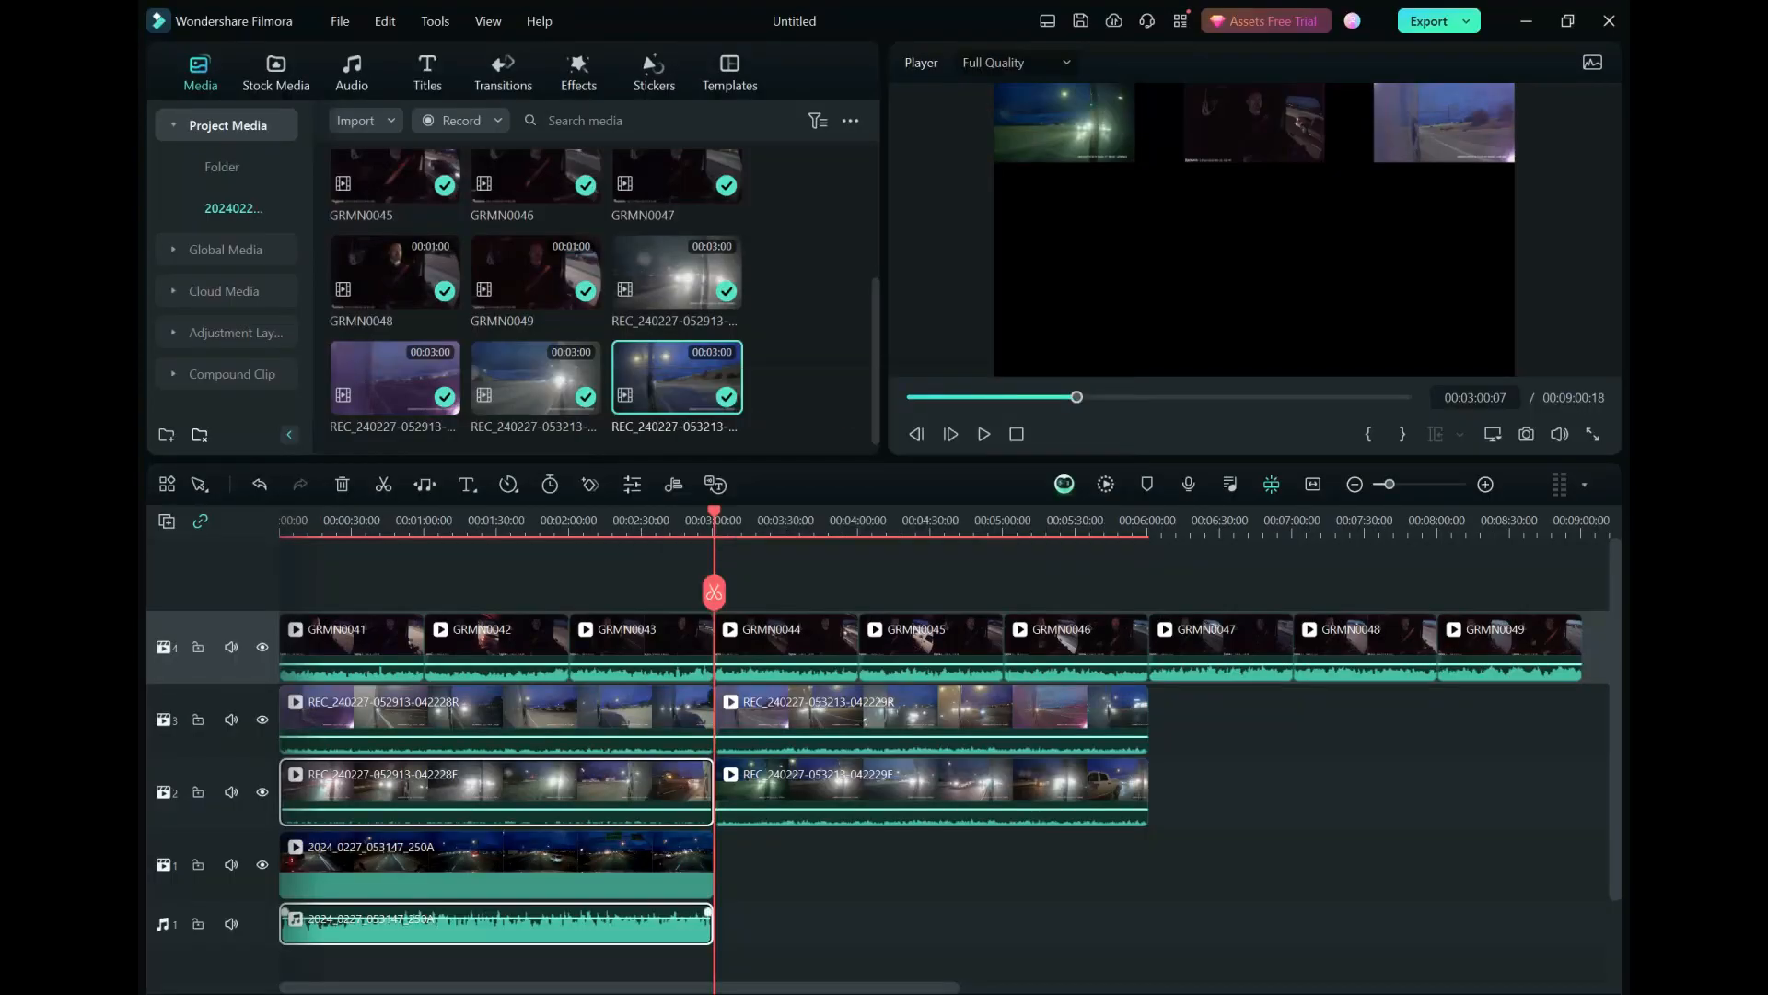
Step: Auto-synchronize the detached 2024_0227_053147_250A audio with the second REC clip on video track 2
{"action": "left_click", "coordinate": [598, 926]}
{"action": "left_click", "coordinate": [599, 926], "text": "alt"}
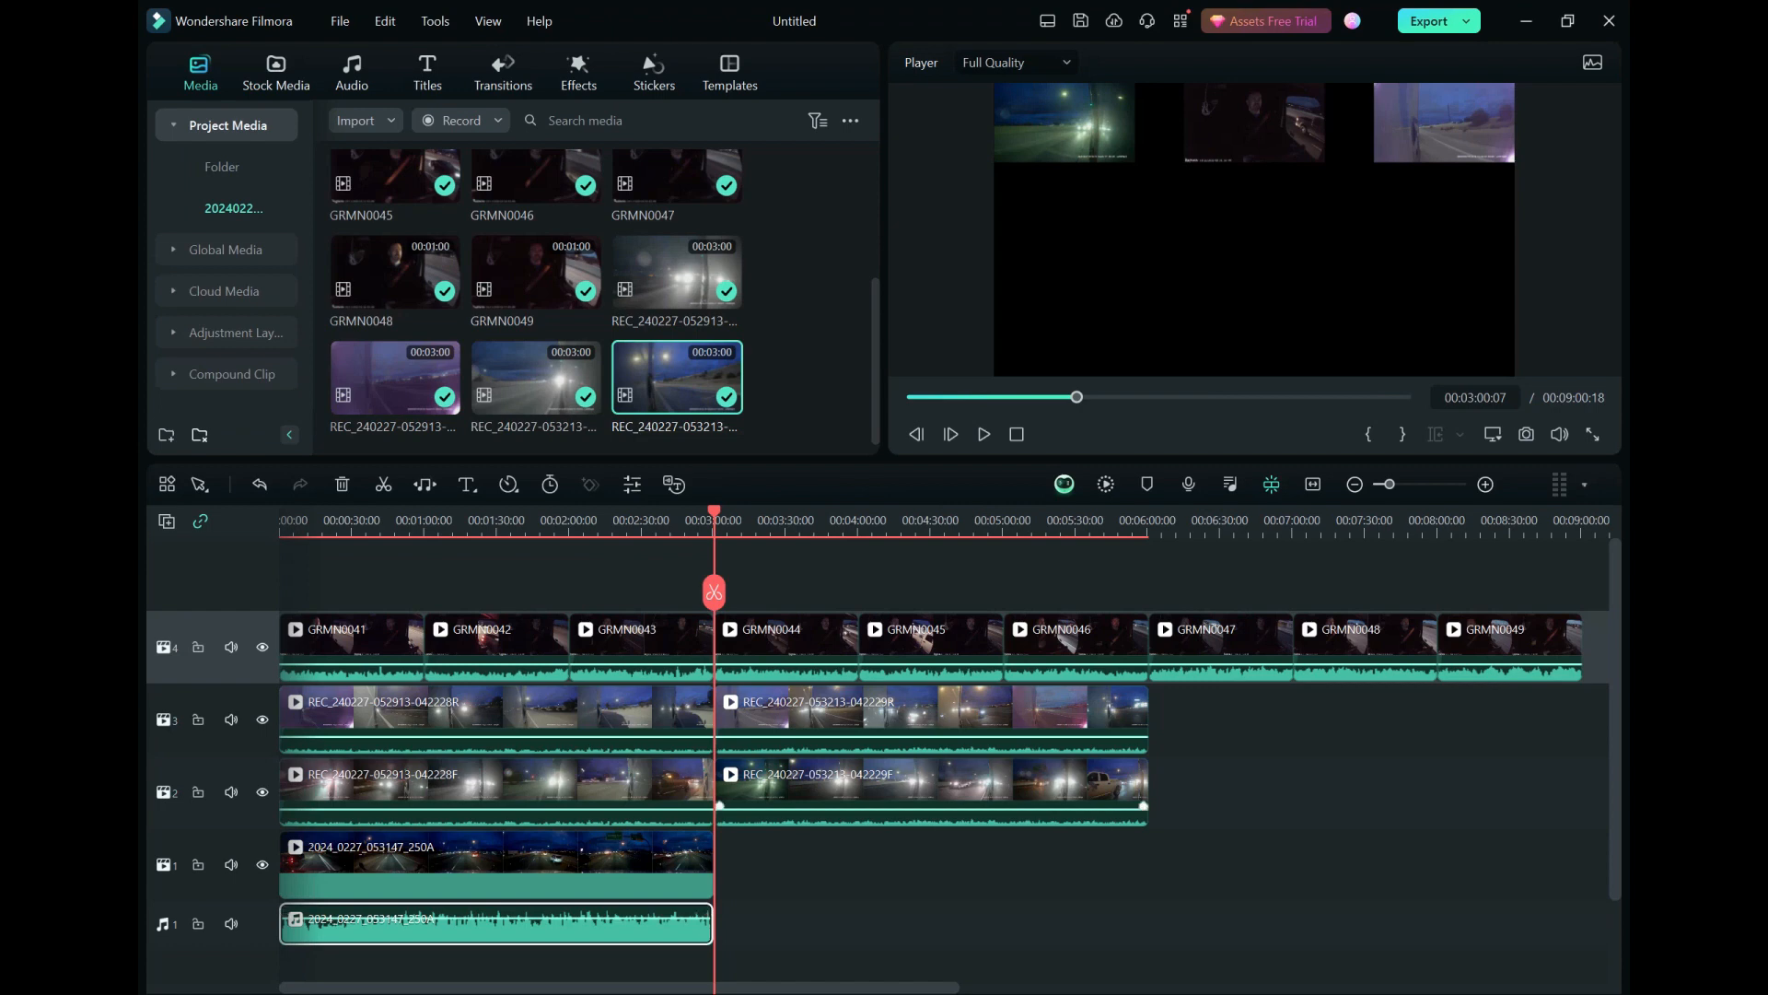
{"action": "left_click", "coordinate": [884, 792], "text": "ctrl"}
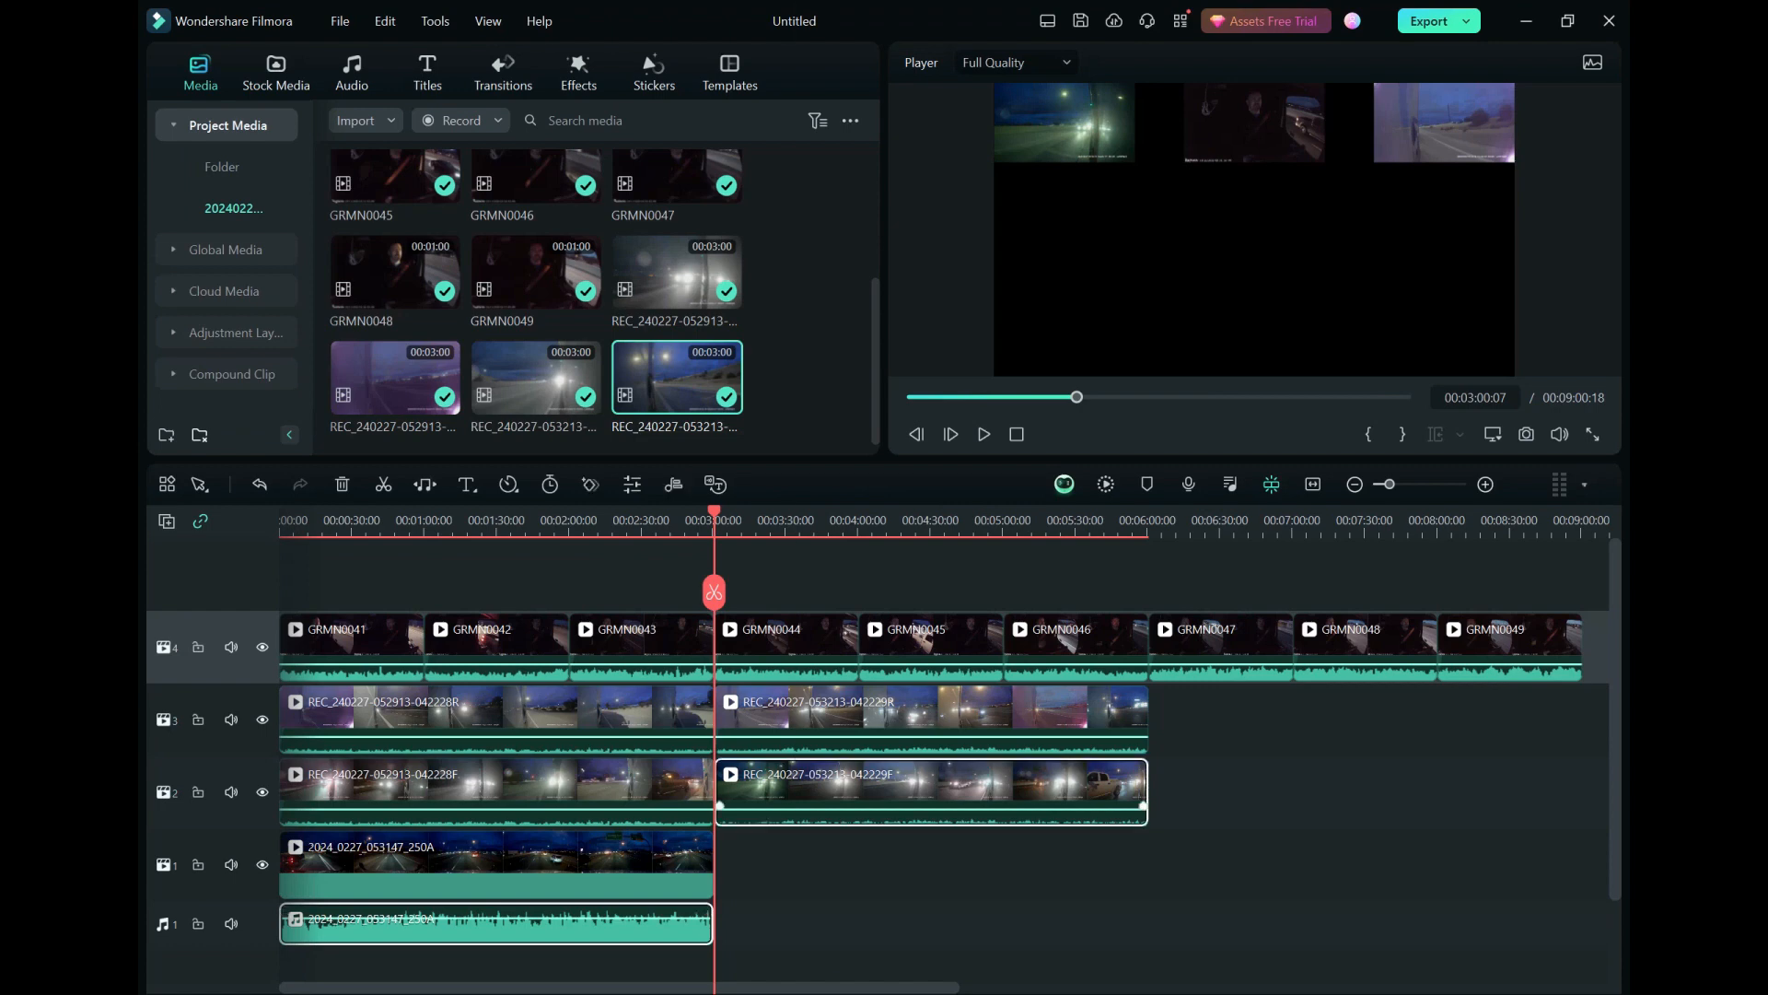
{"action": "right_click", "coordinate": [796, 792]}
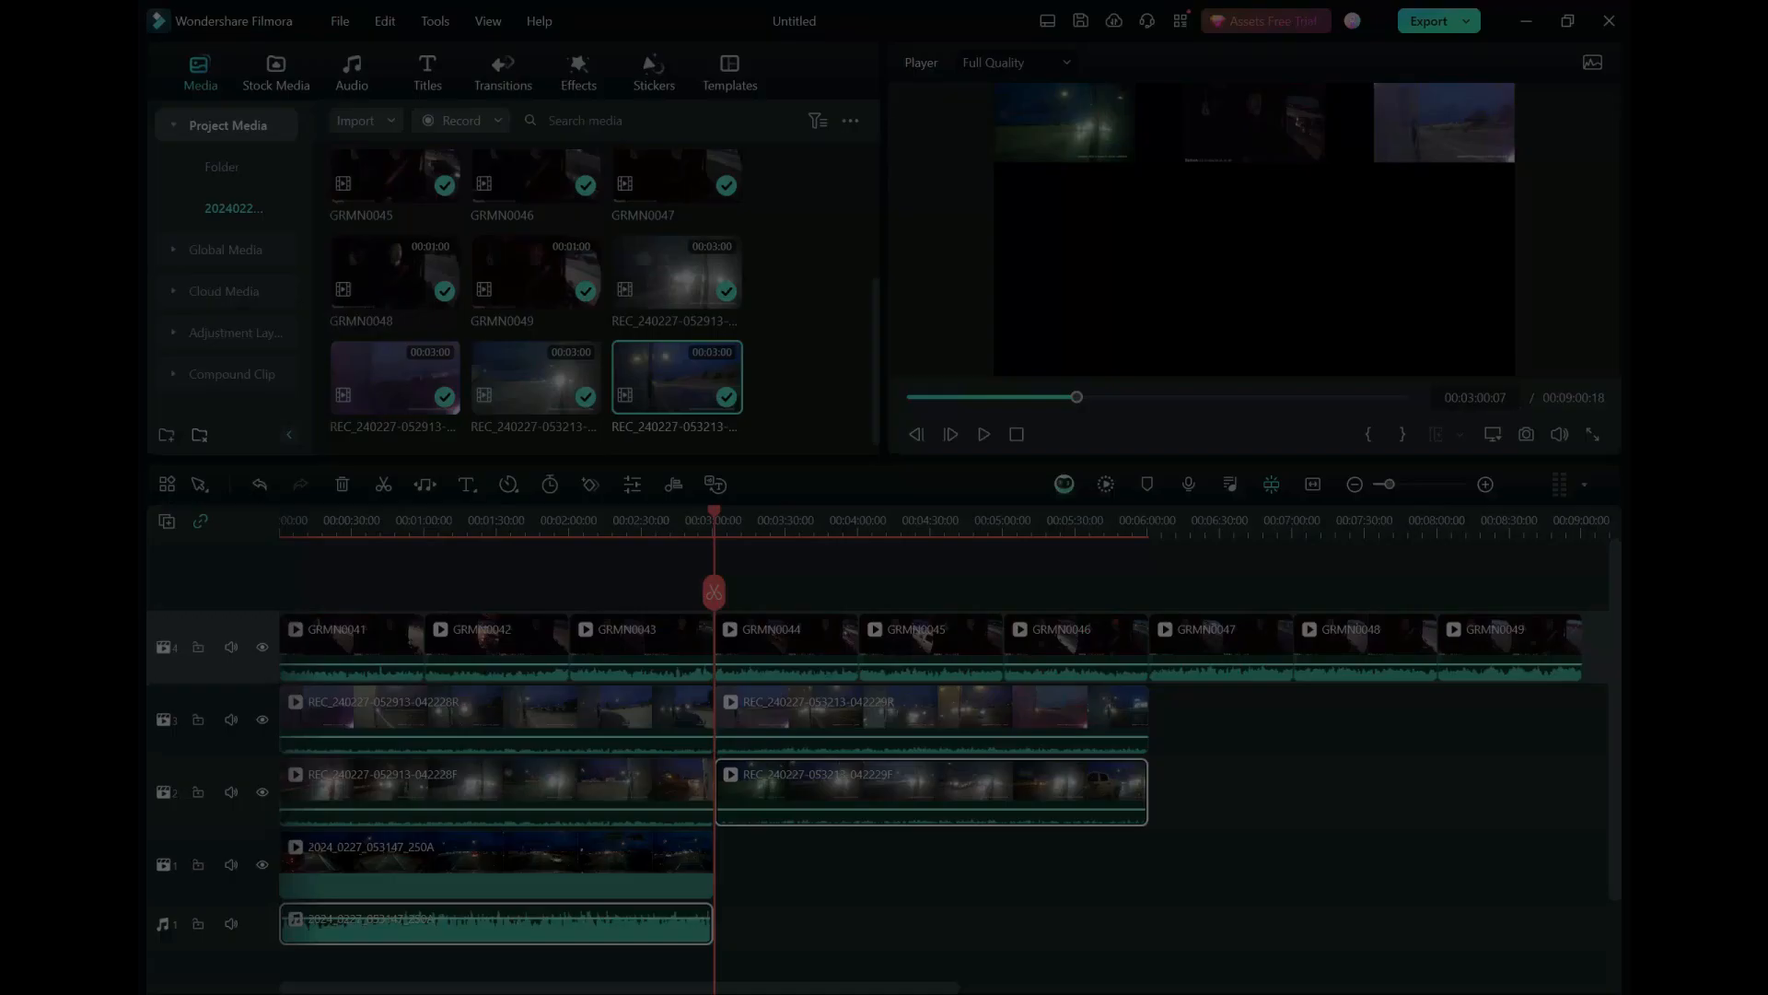
{"action": "left_click", "coordinate": [848, 482]}
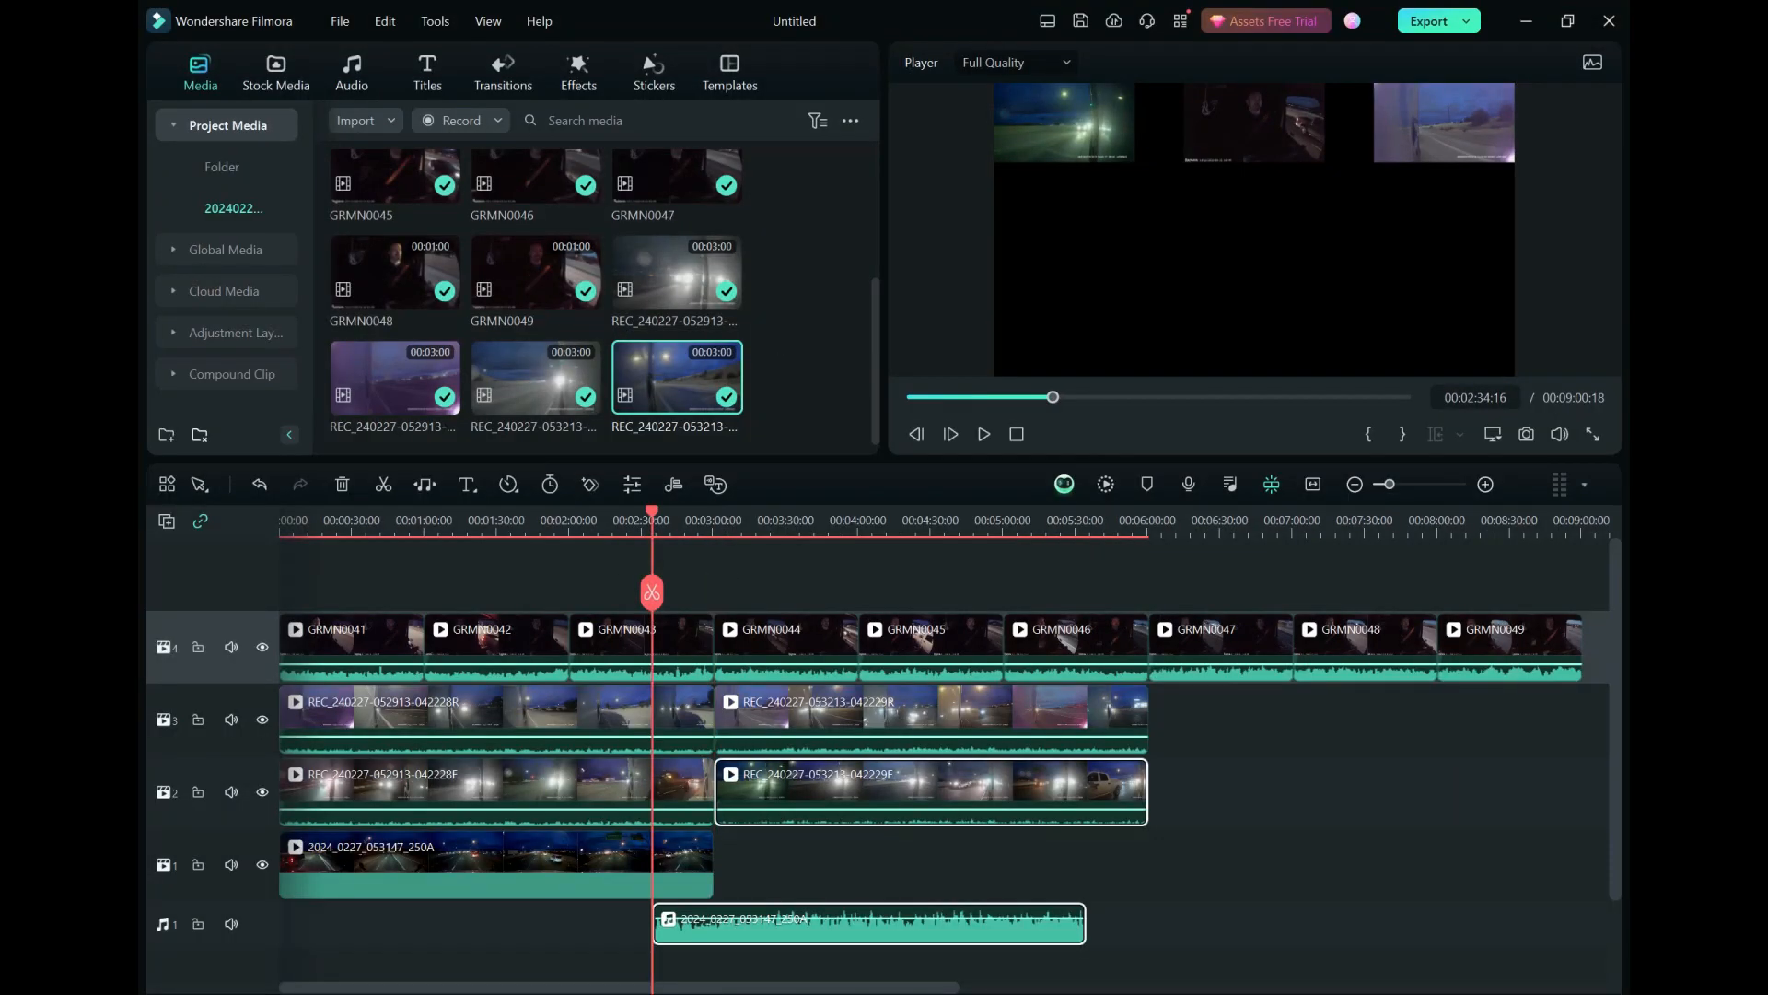
Step: Move the 2024_0227_053147_250A video clip to start at 00:02:34:16, aligned with its detached audio, and check the alignment up close
{"action": "left_click", "coordinate": [497, 866]}
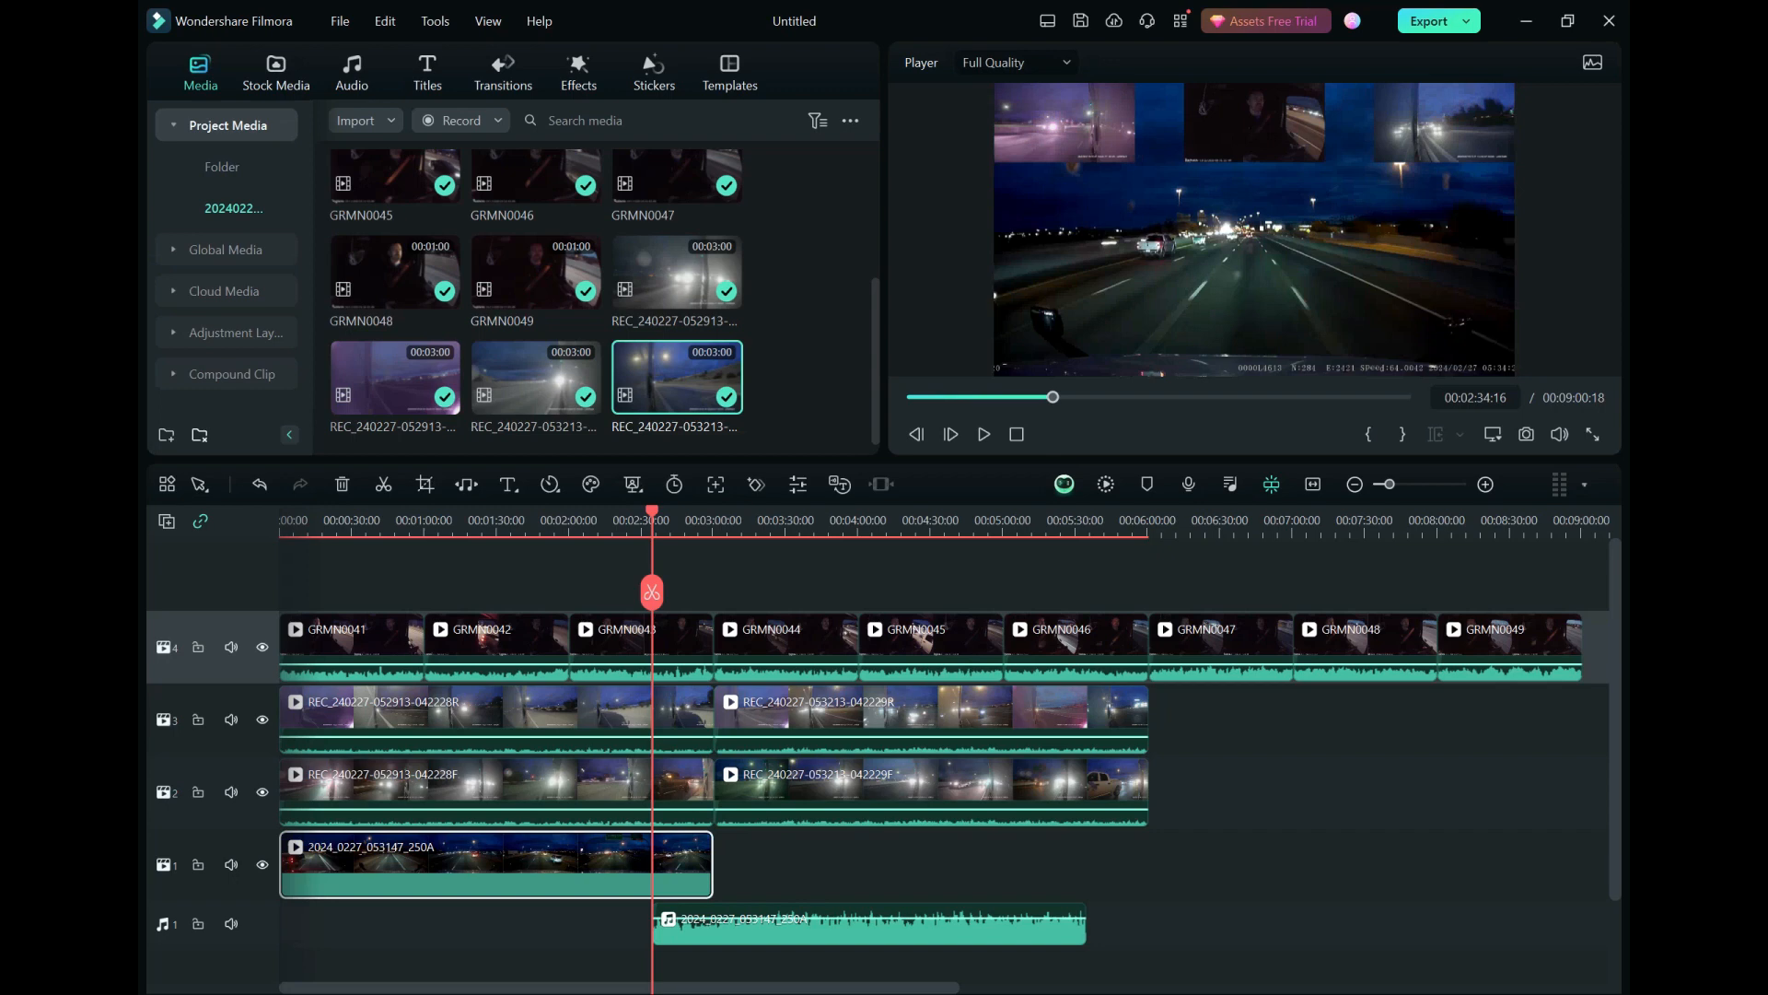
{"action": "left_click_drag", "start_coordinate": [497, 866], "coordinate": [871, 866]}
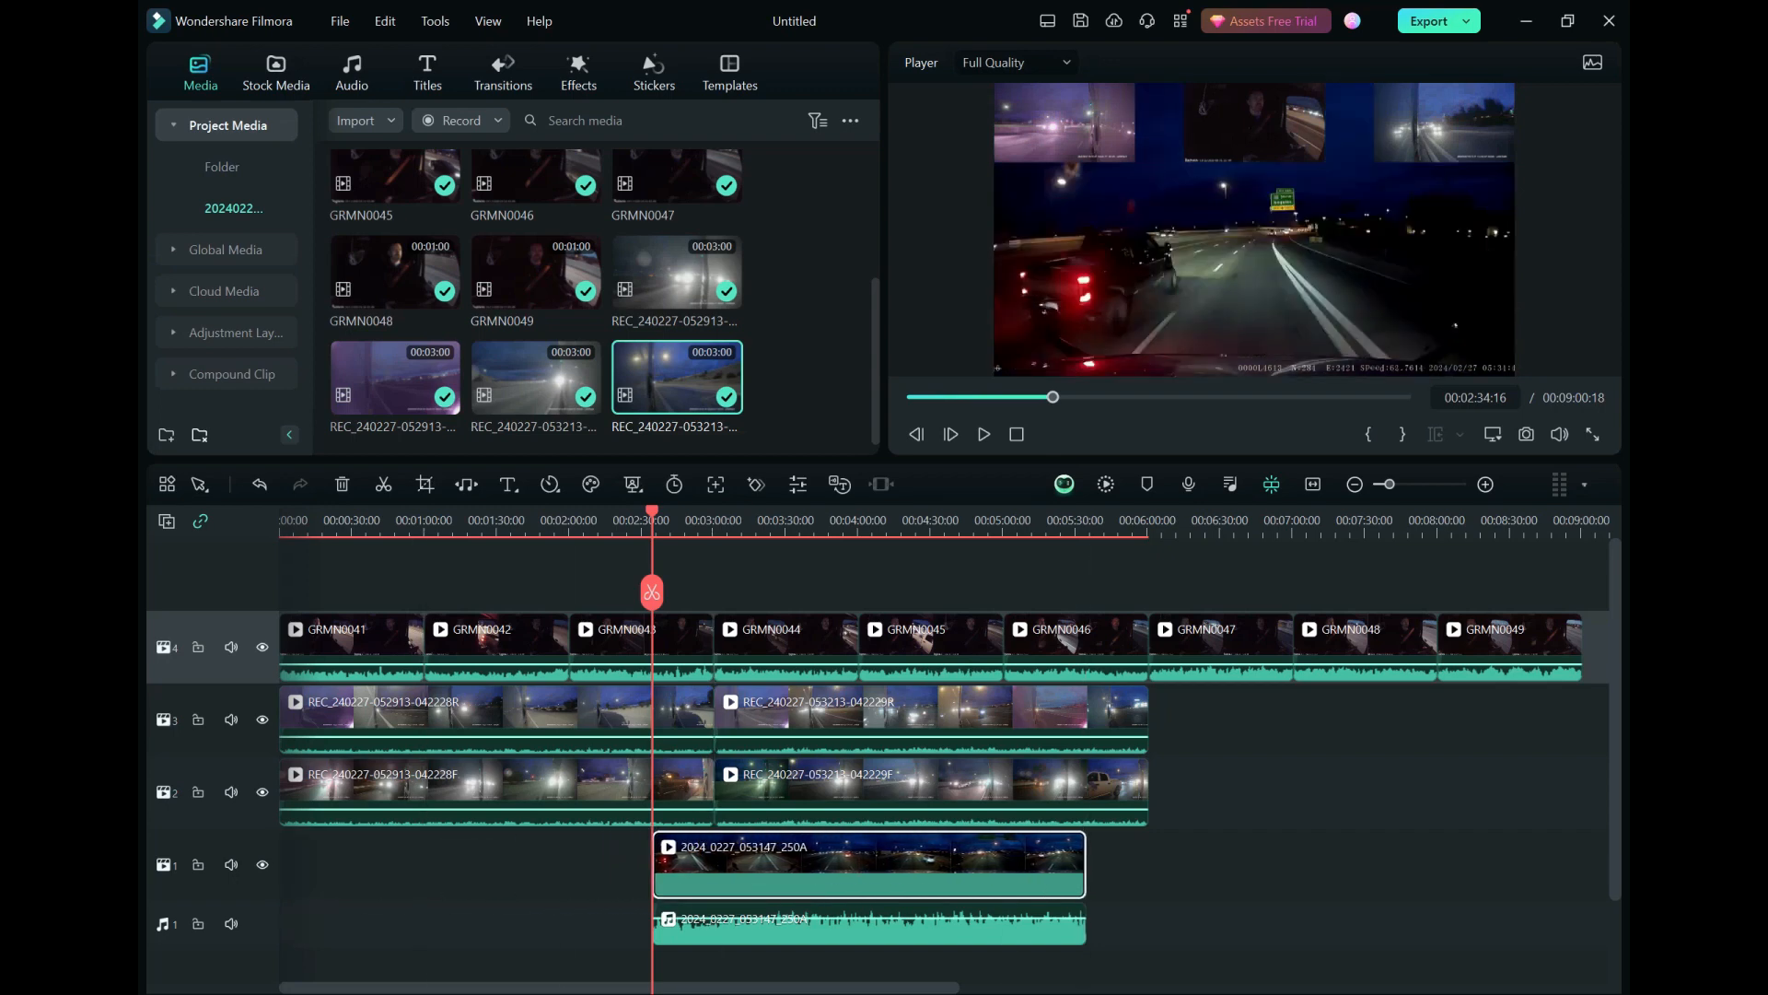
{"action": "key", "text": "Up"}
{"action": "key", "text": "Down"}
{"action": "key", "text": "Down"}
{"action": "key", "text": "Up"}
{"action": "left_click_drag", "start_coordinate": [1390, 484], "coordinate": [1464, 485]}
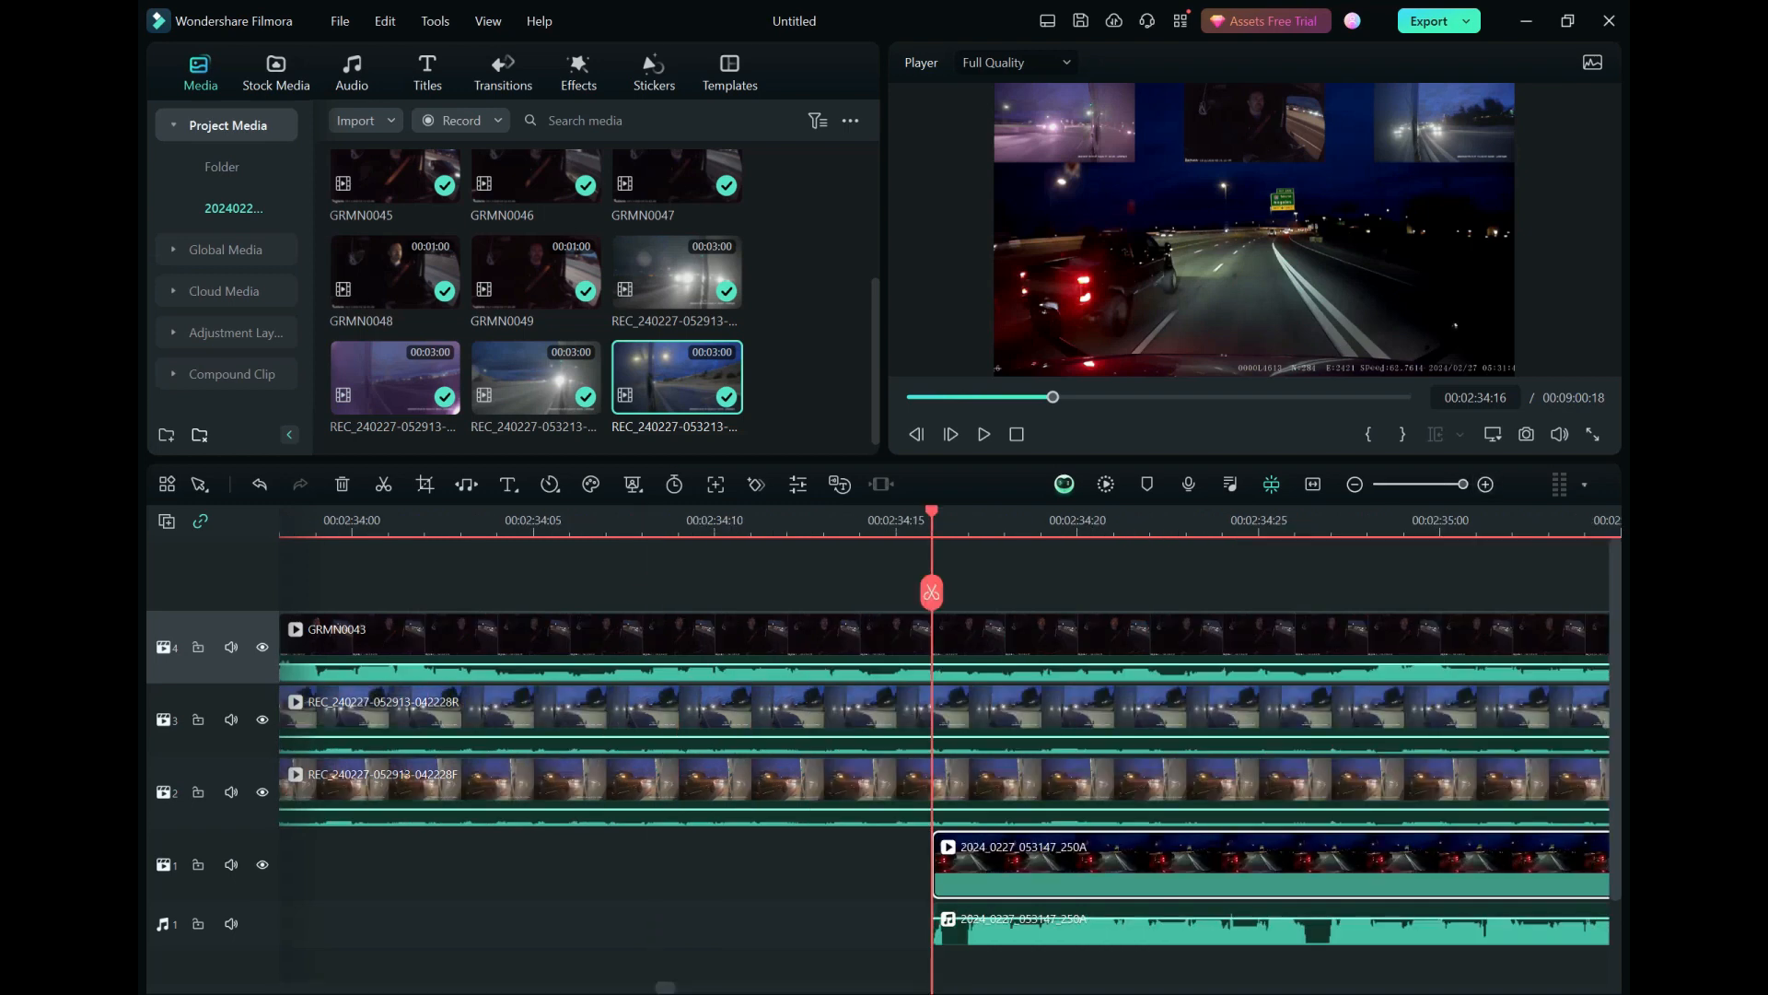
{"action": "left_click", "coordinate": [1314, 484]}
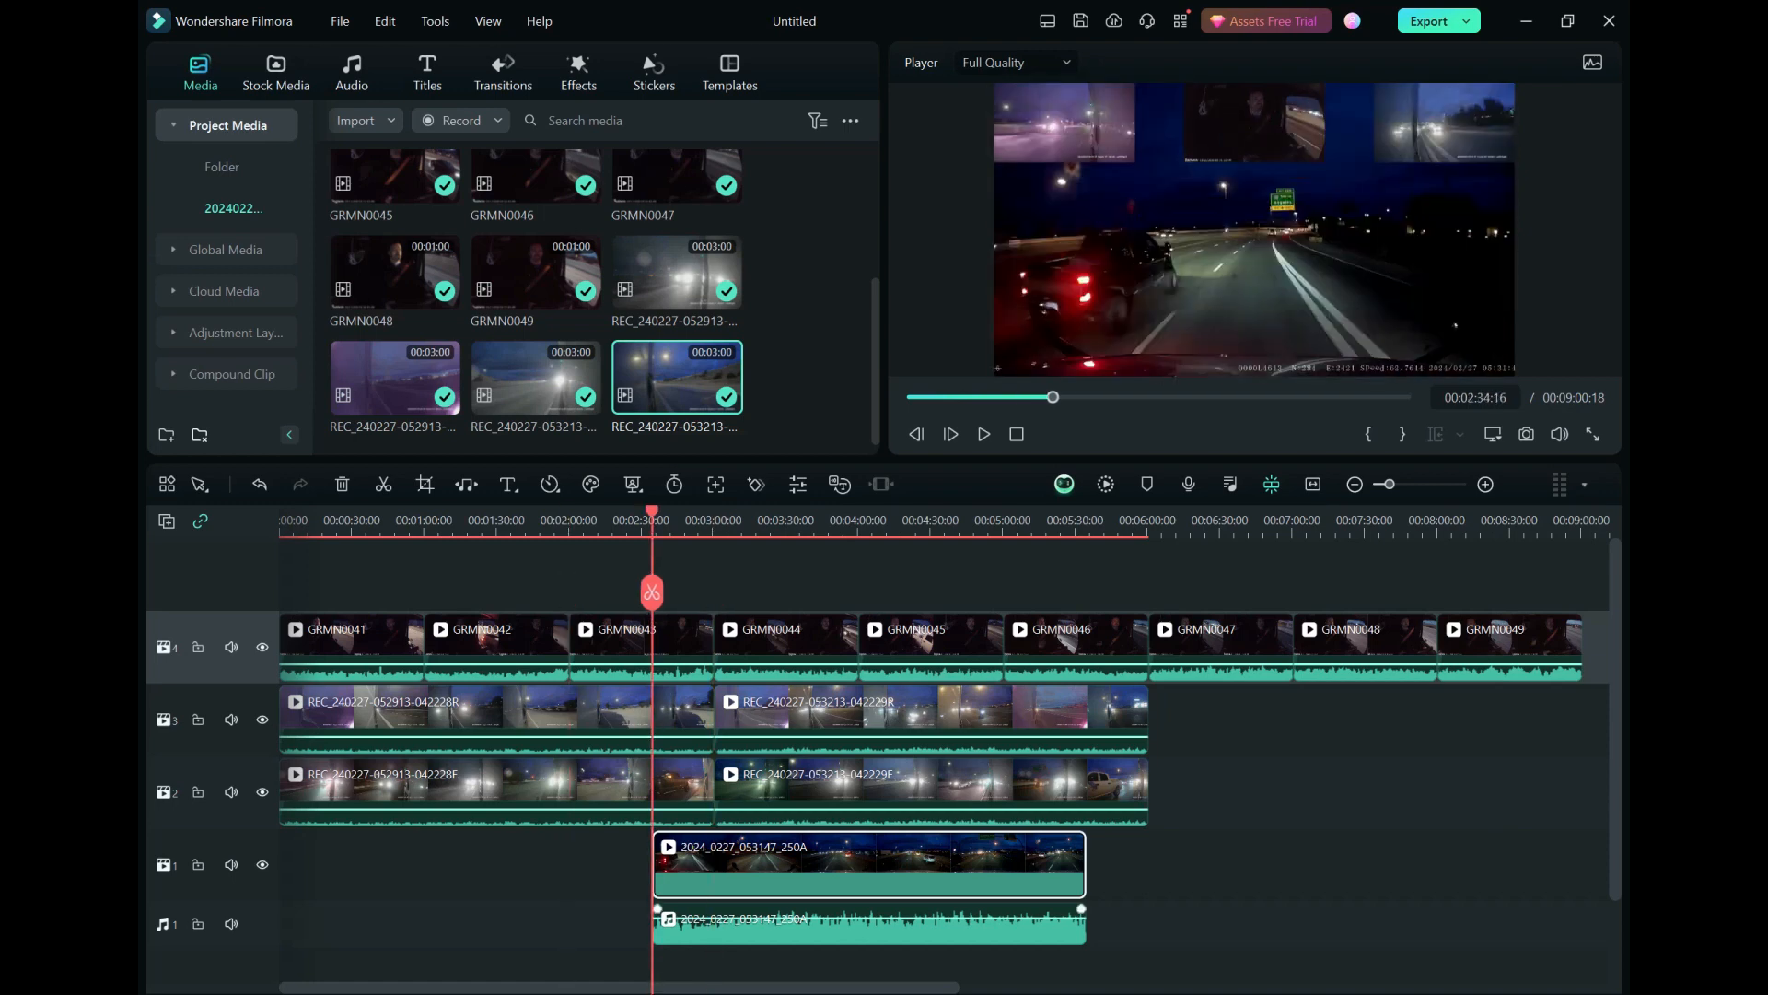
Step: Auto-synchronize the detached 2024_0227_053147_250A audio with the GRMN0044 clip on video track 4
{"action": "left_click", "coordinate": [737, 931]}
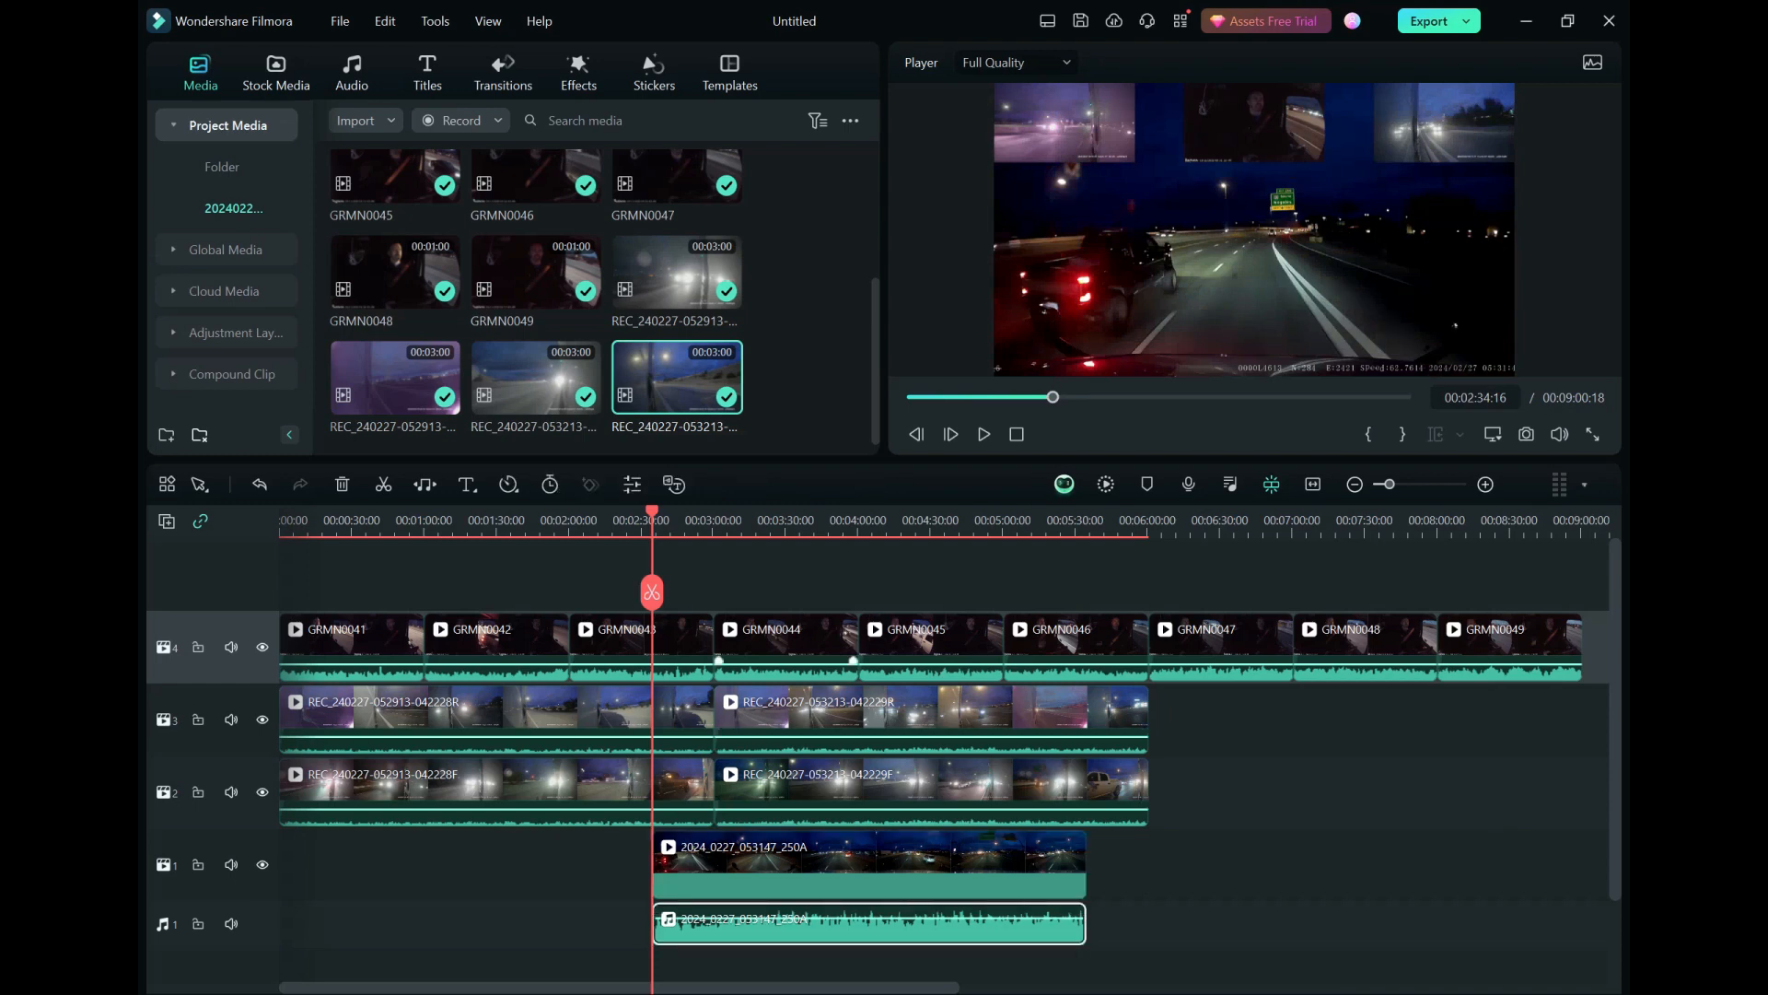
{"action": "right_click", "coordinate": [815, 649]}
{"action": "left_click", "coordinate": [912, 478]}
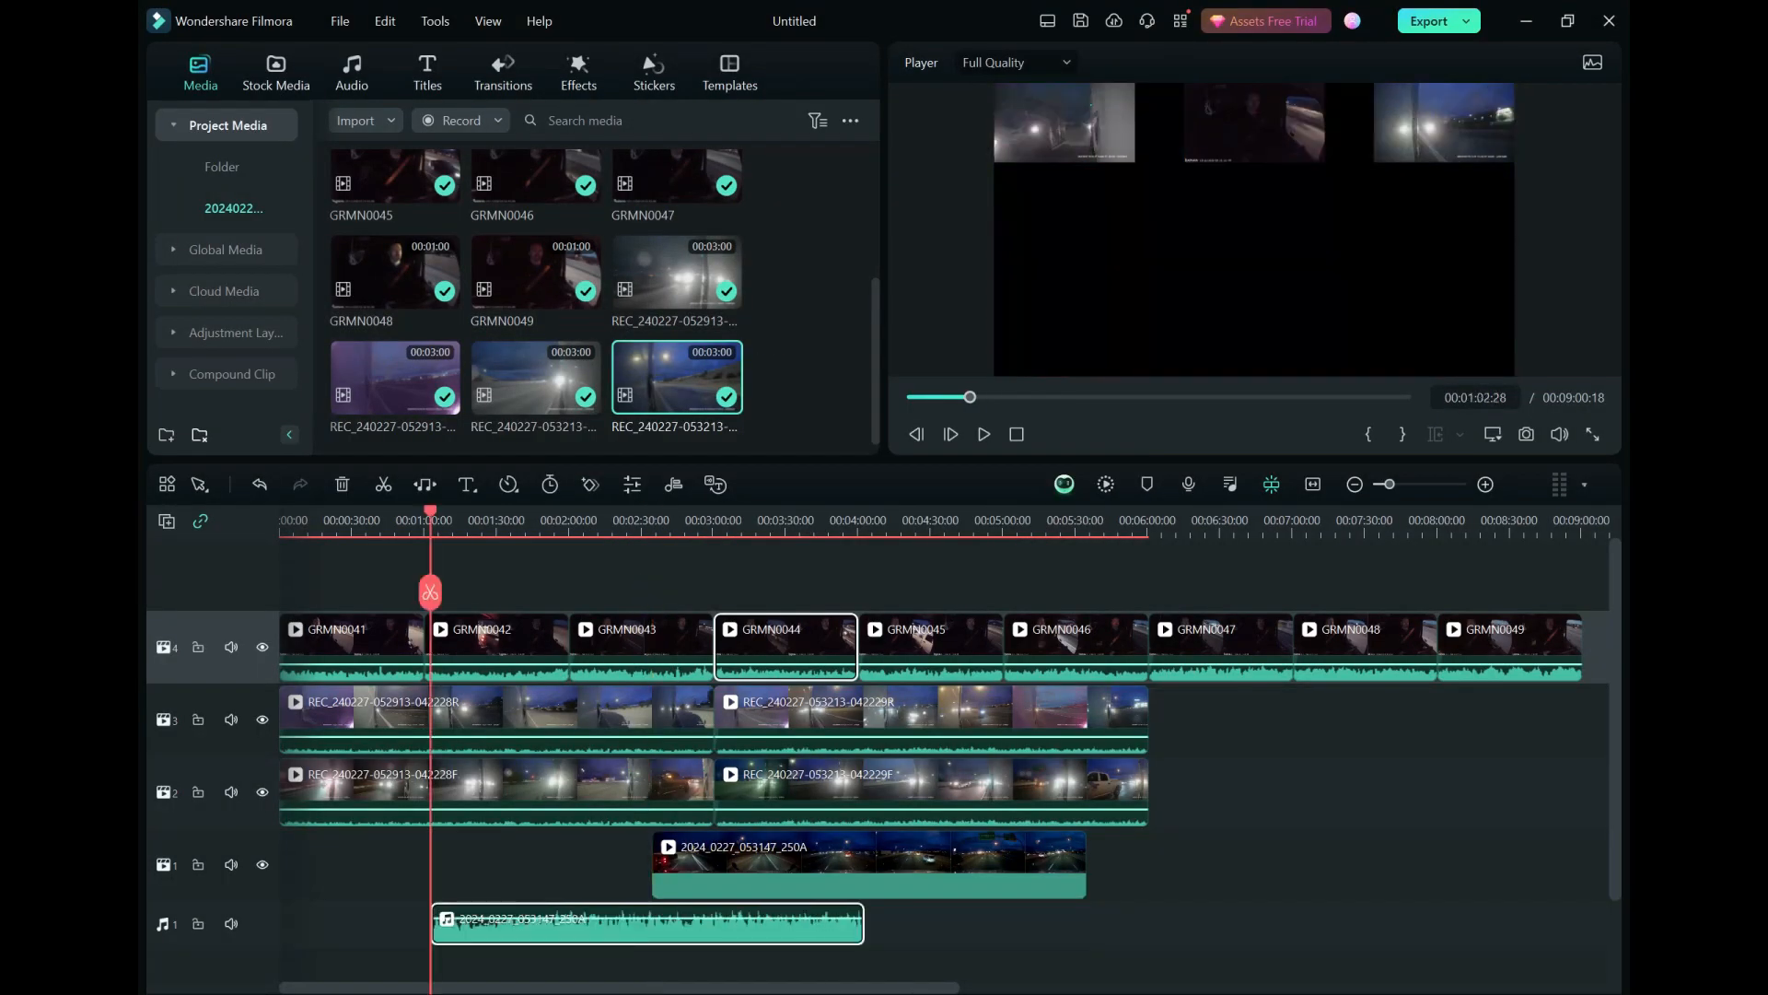
Step: Move all GRMN clips together with the detached audio until the audio lines up with the 2024_0227_053147_250A video clip
{"action": "left_click", "coordinate": [552, 866]}
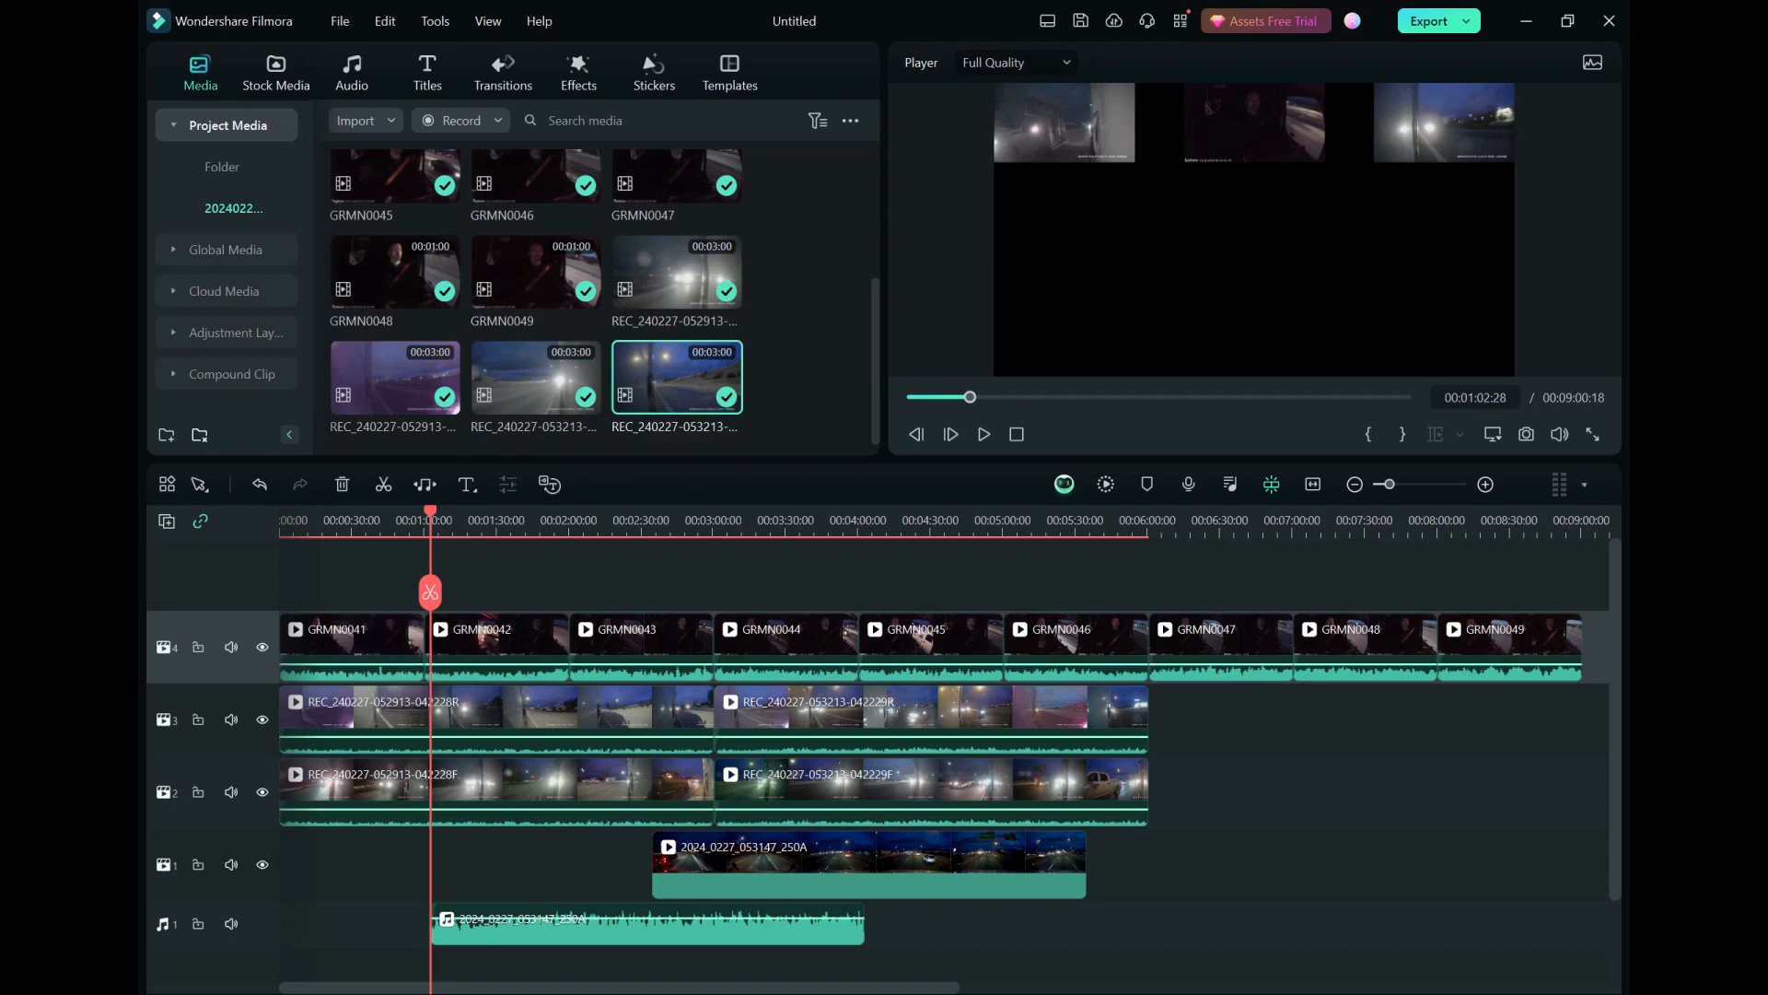
{"action": "left_click_drag", "start_coordinate": [315, 597], "coordinate": [1542, 650]}
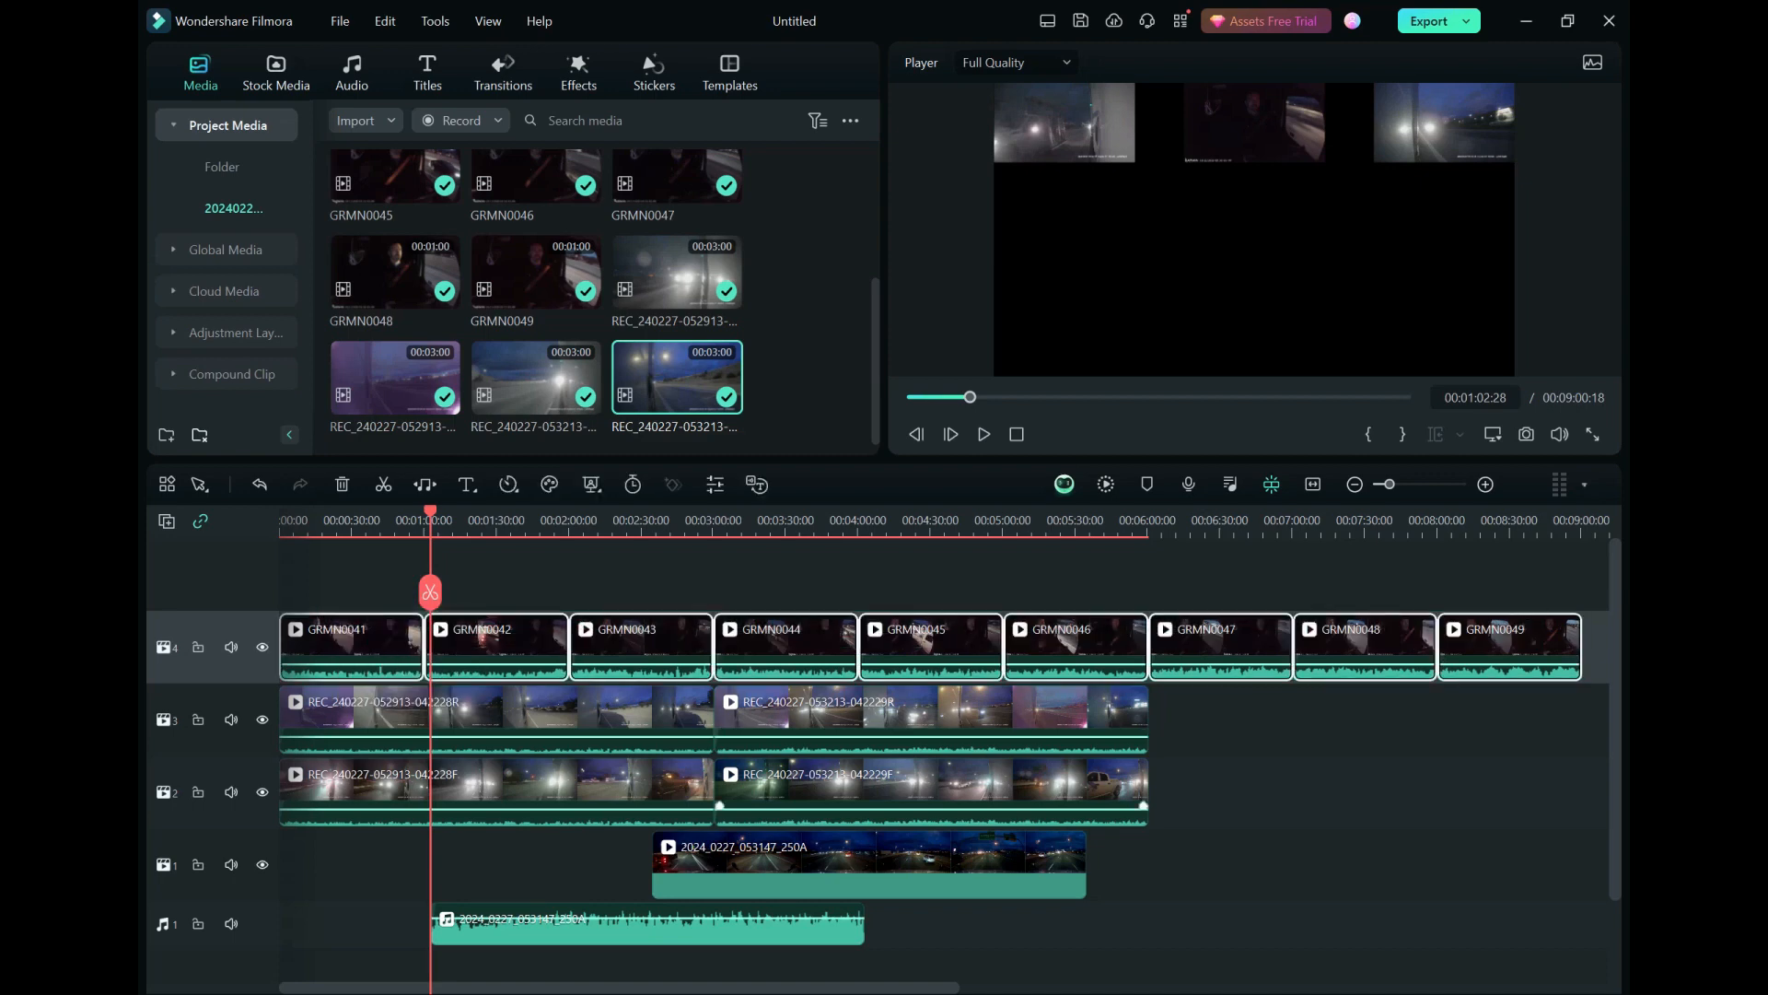
{"action": "left_click", "coordinate": [756, 928], "text": "ctrl"}
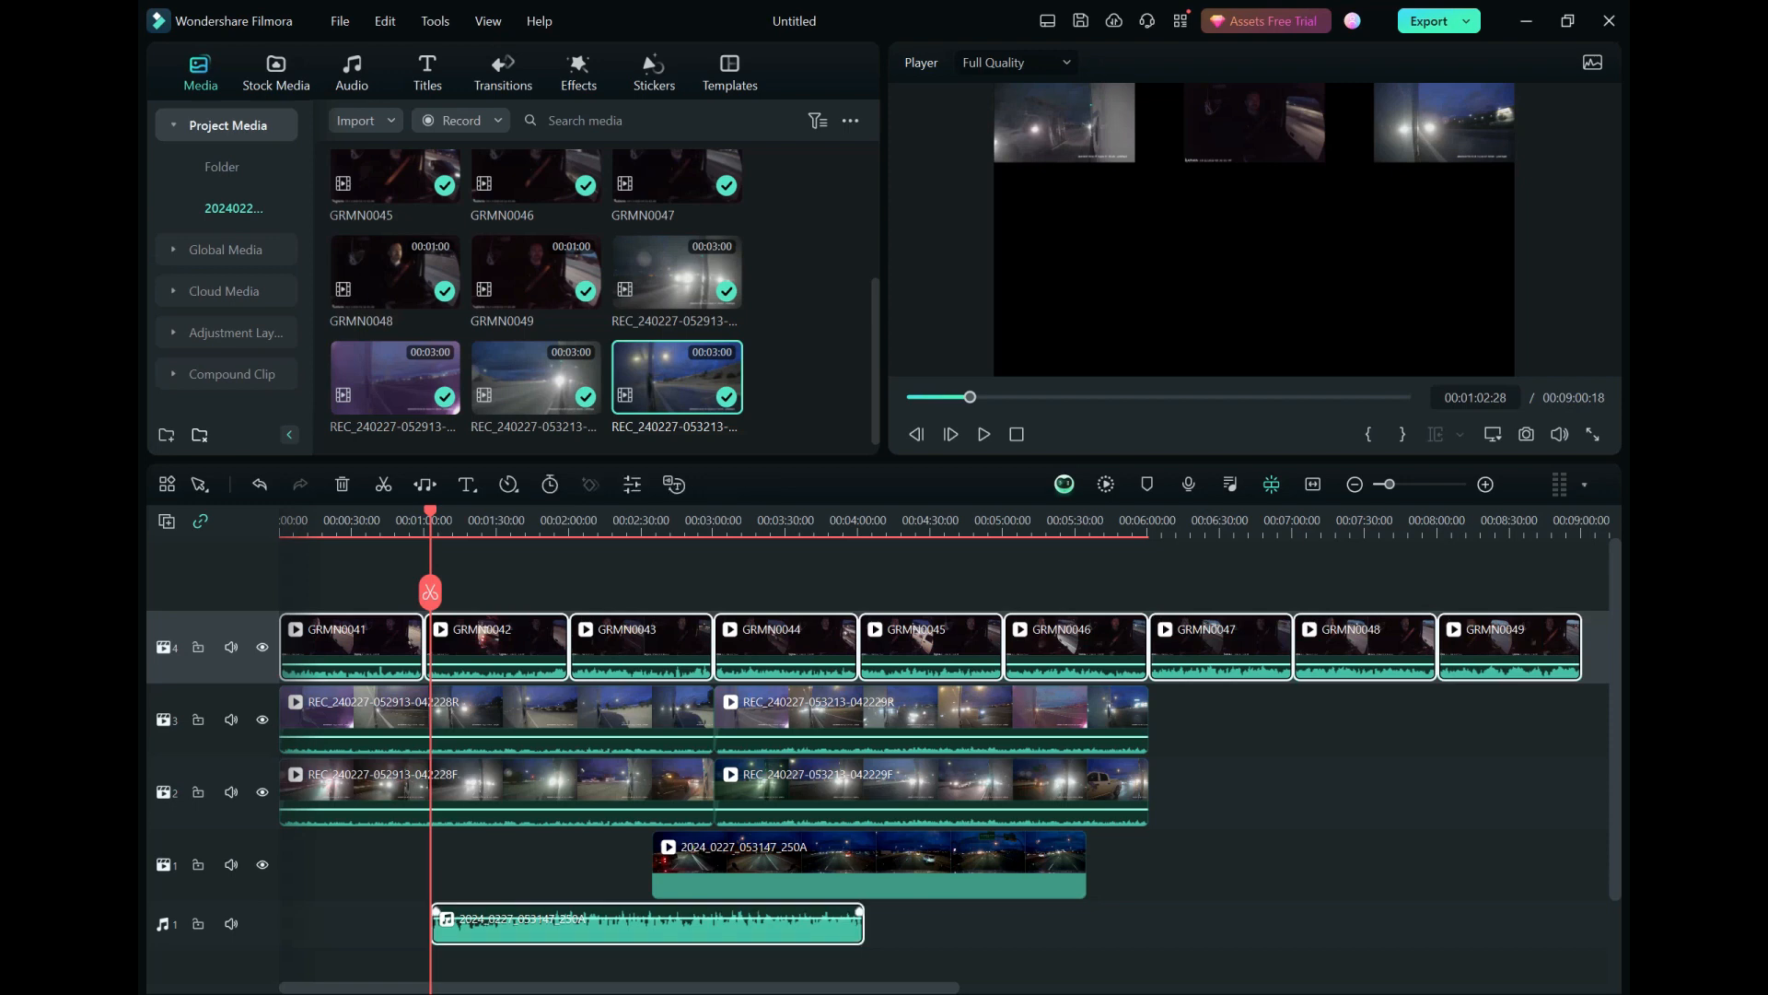
{"action": "left_click_drag", "start_coordinate": [756, 929], "coordinate": [976, 928]}
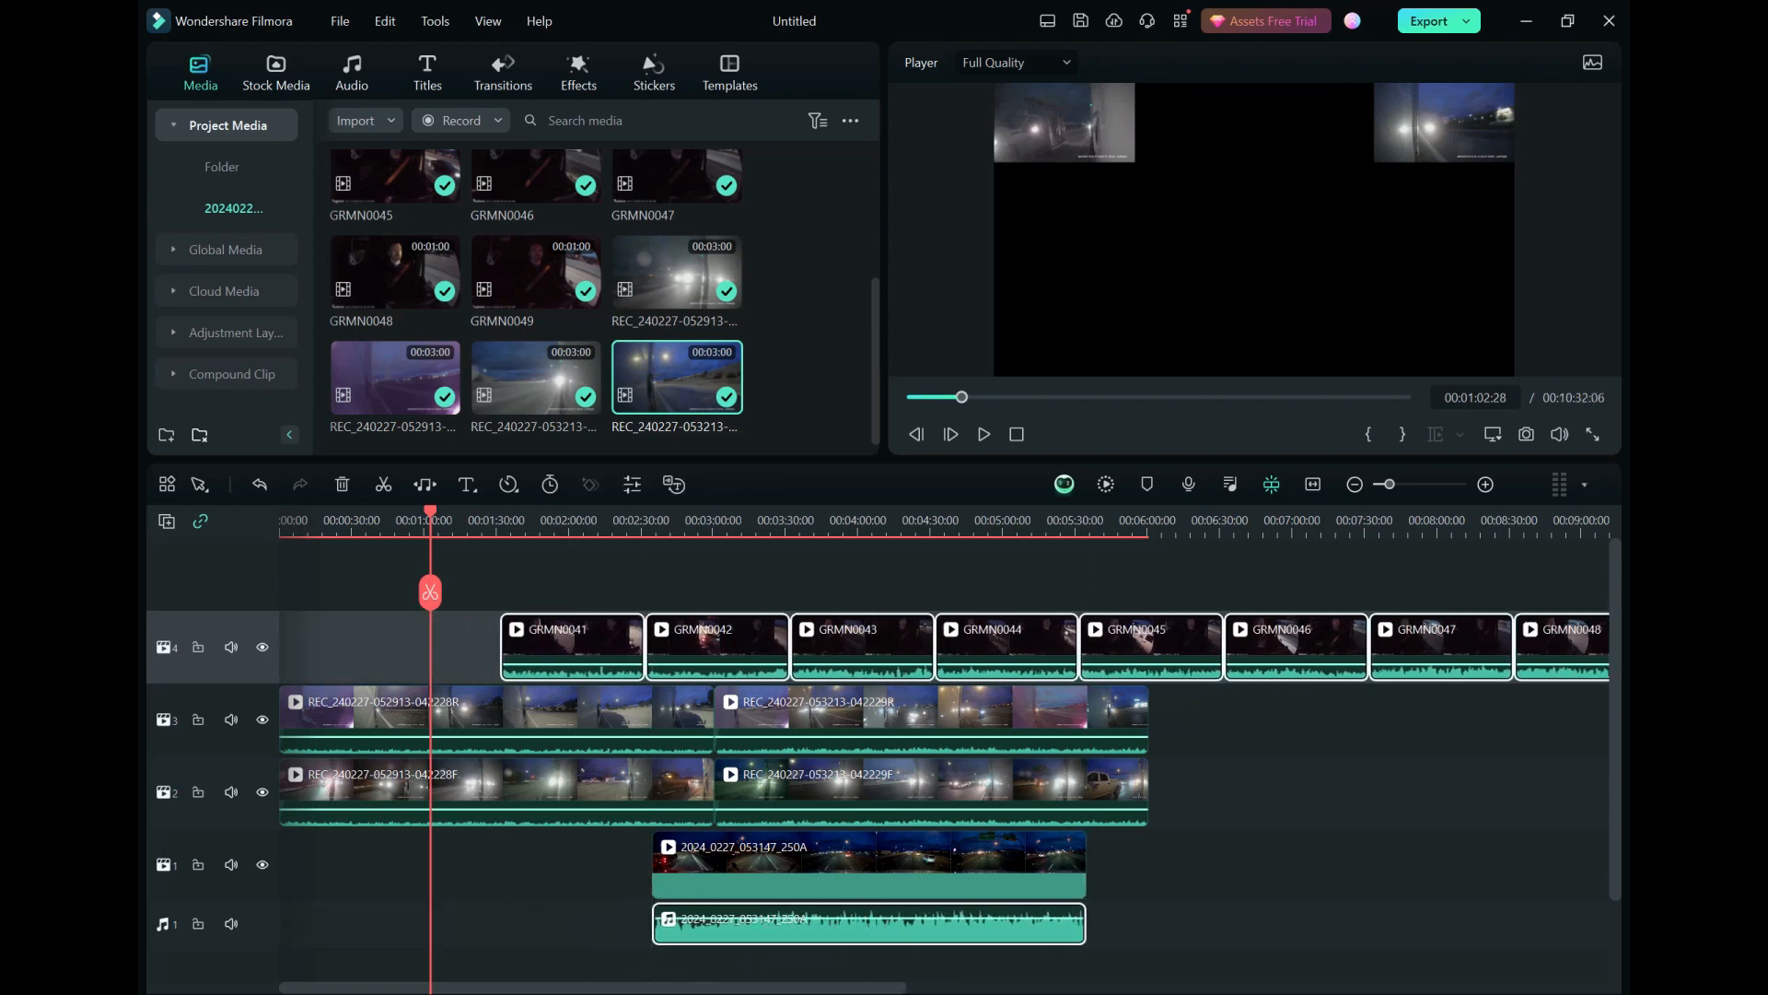
Step: Place the playhead at 00:02:34:16 and delete the detached audio clip from audio track 1
{"action": "left_click_drag", "start_coordinate": [430, 512], "coordinate": [652, 512]}
{"action": "left_click", "coordinate": [811, 928]}
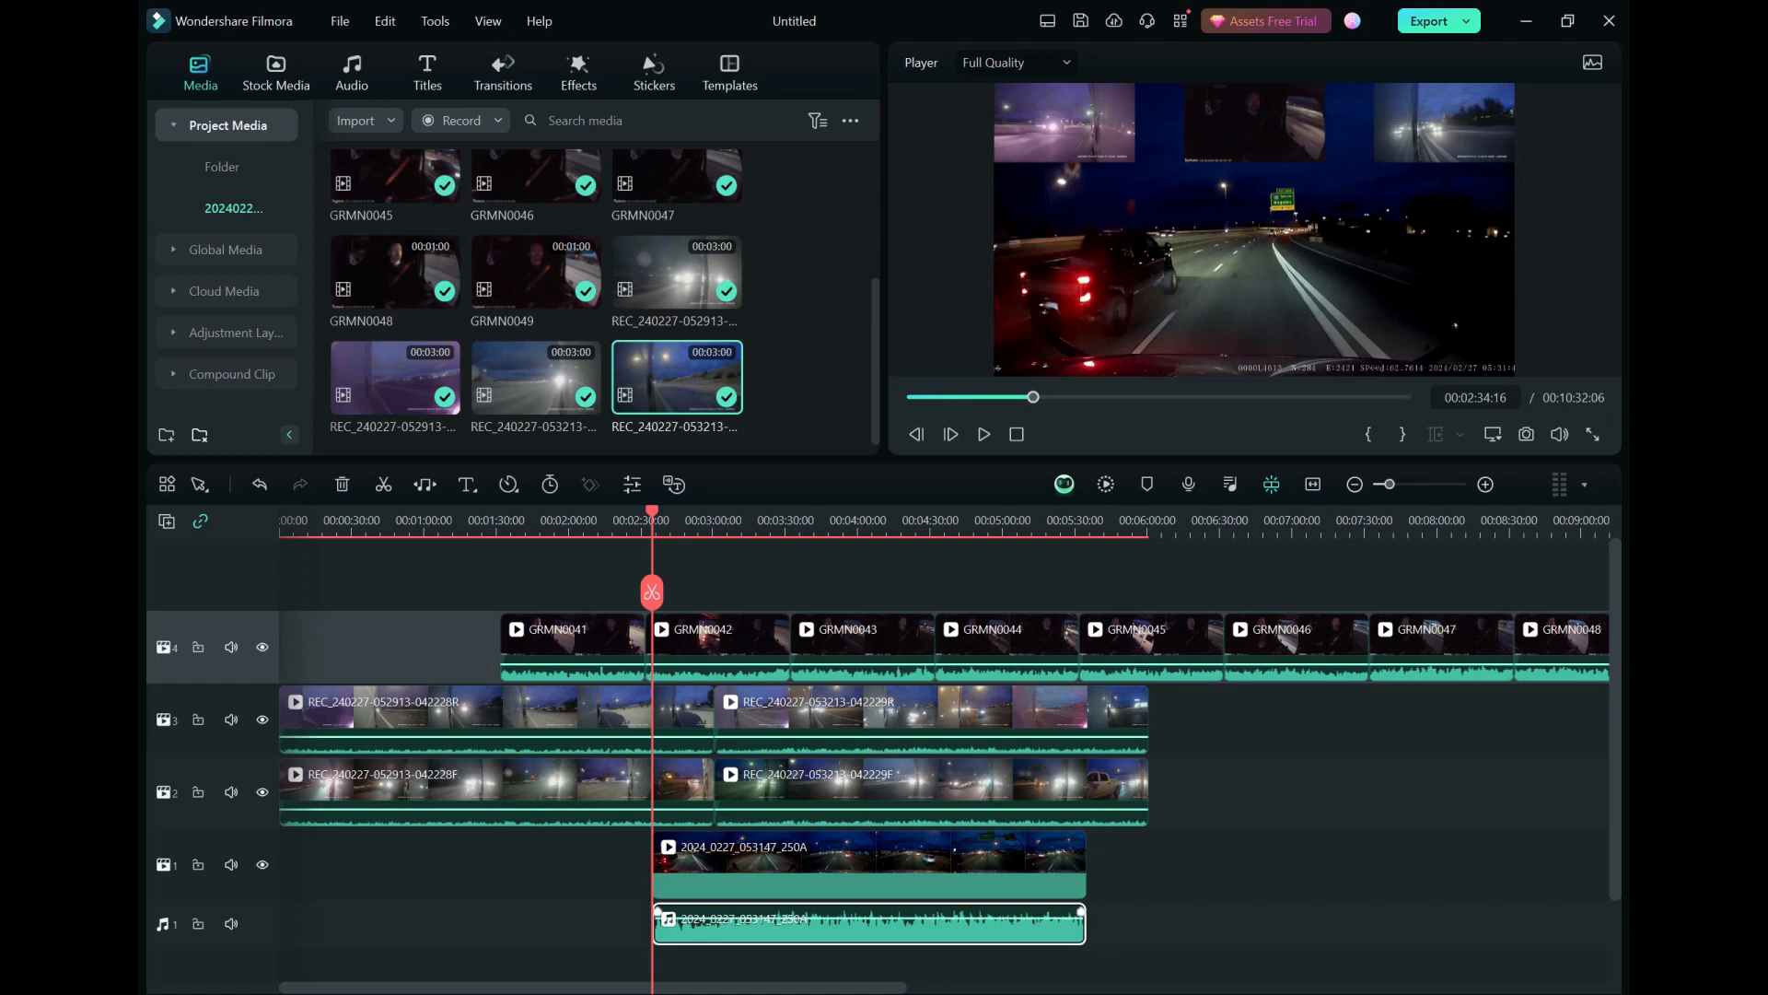
{"action": "key", "text": "Delete"}
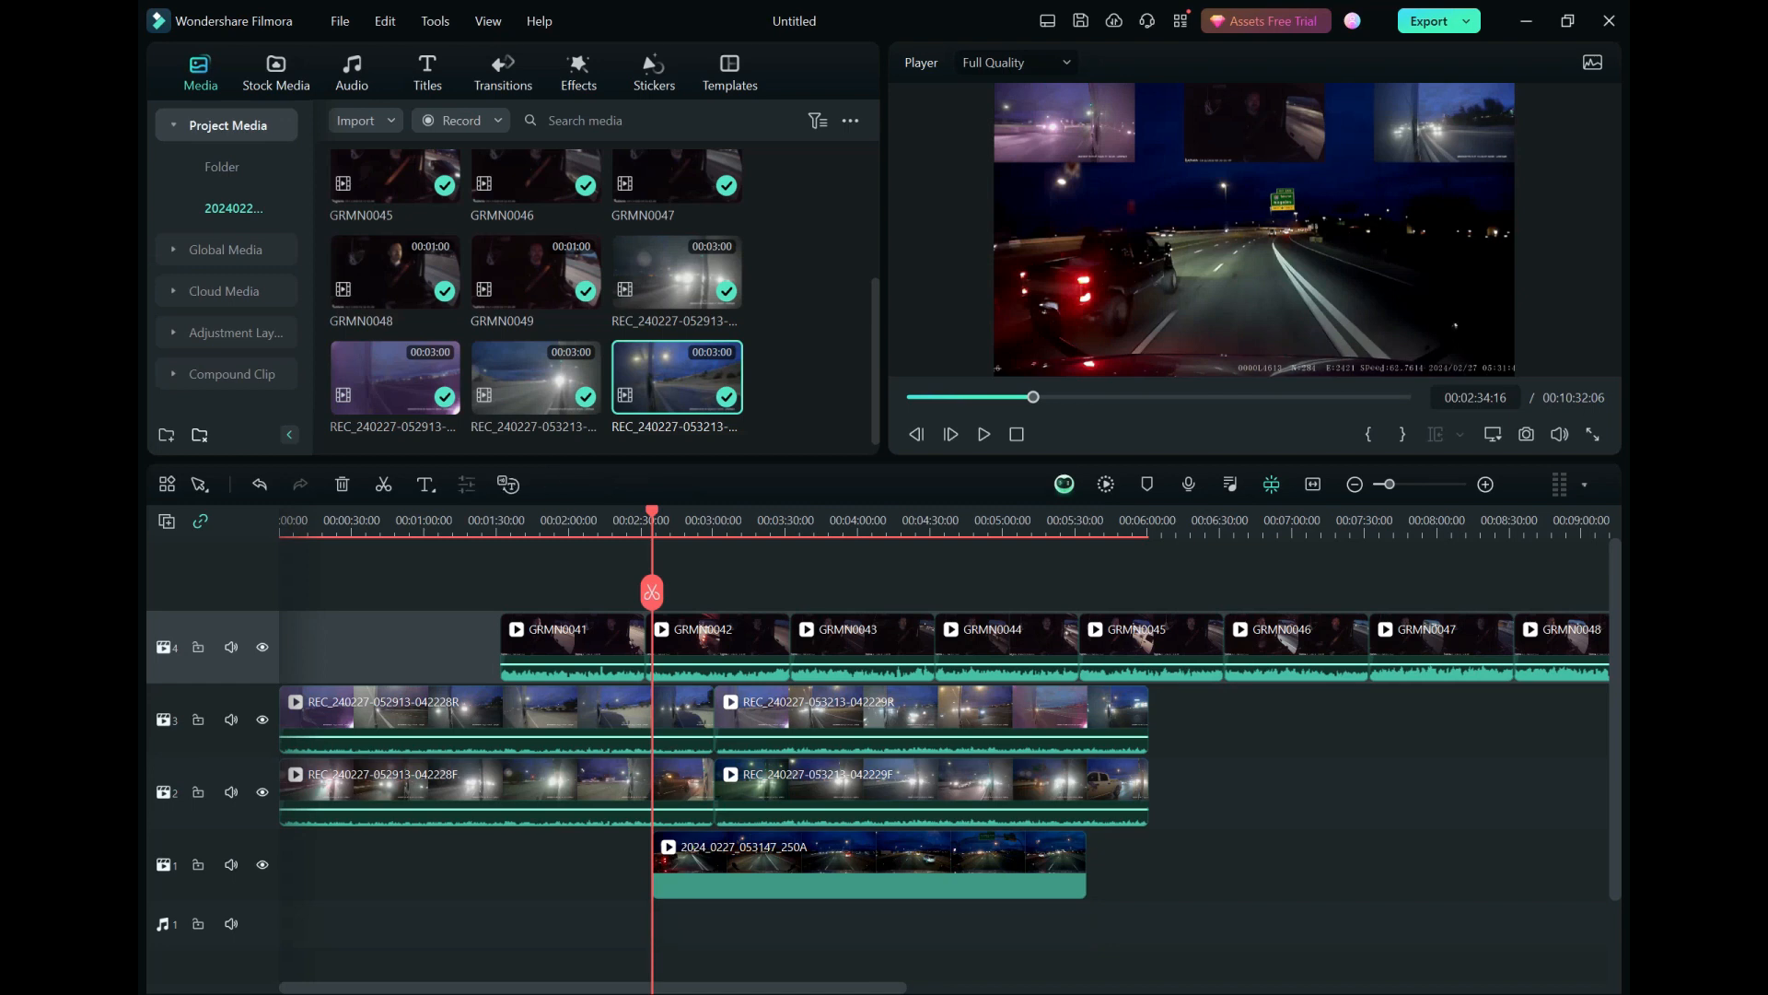
Step: Mute the audio of all four REC clips on video tracks 2 and 3
{"action": "left_click_drag", "start_coordinate": [1236, 722], "coordinate": [493, 792]}
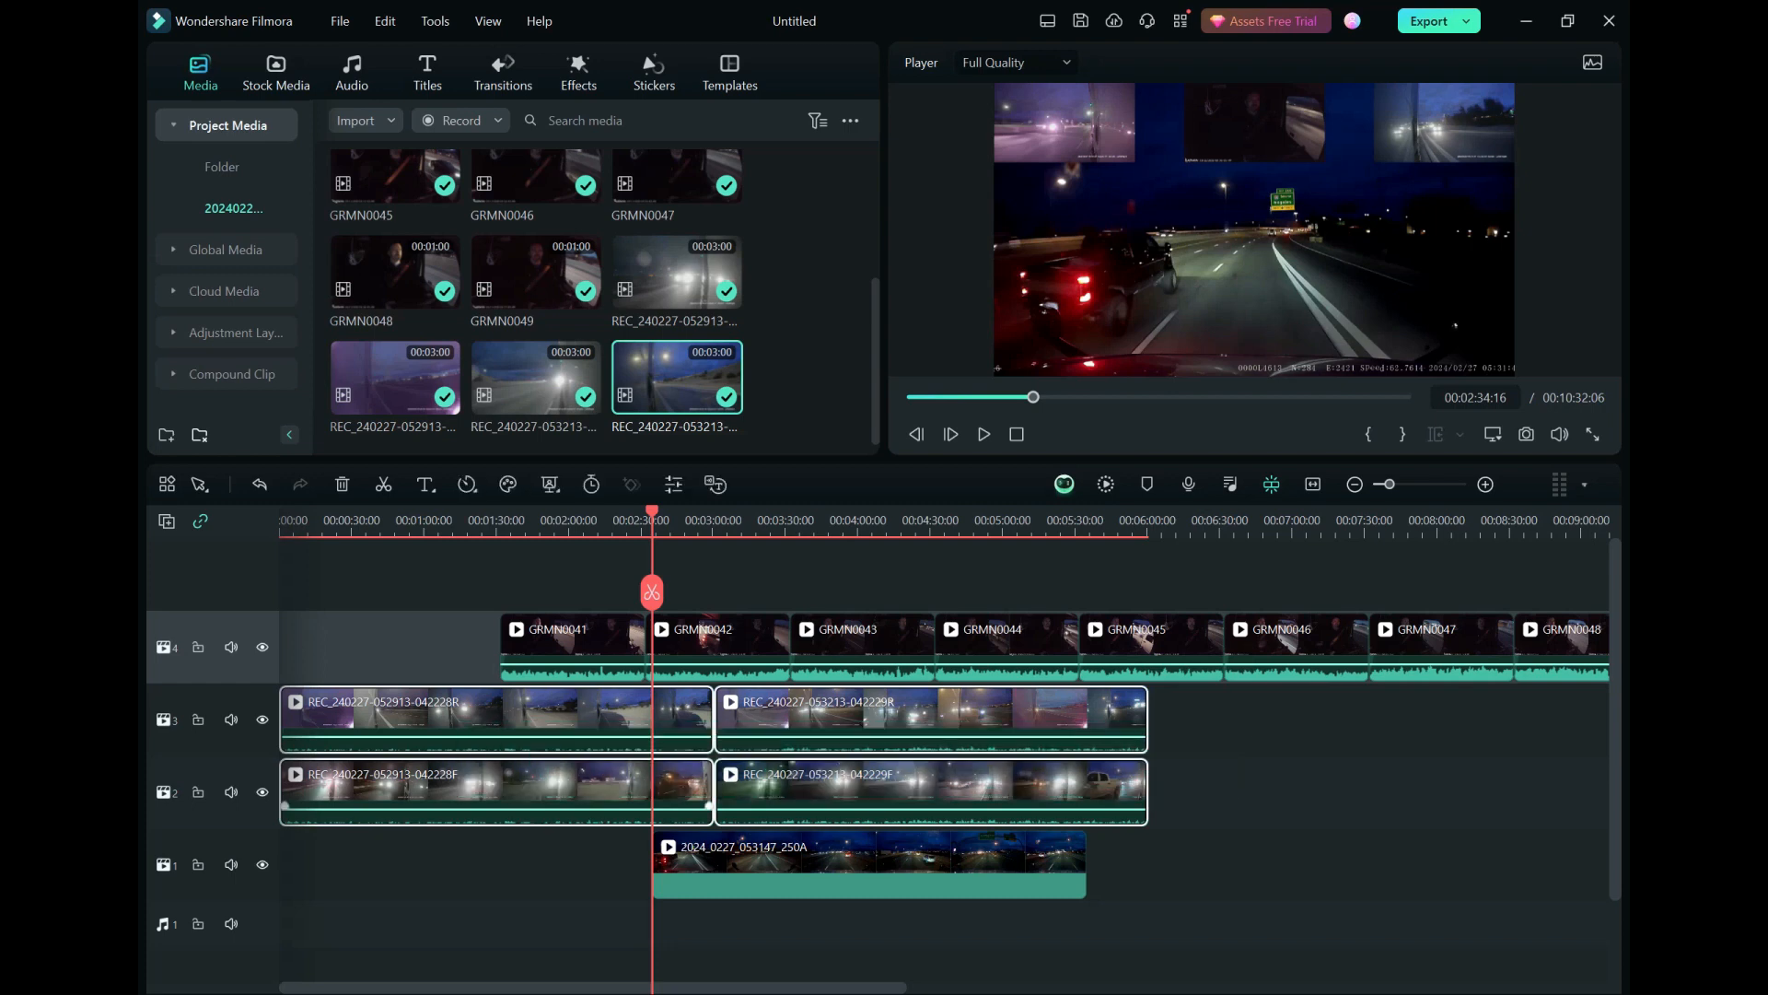
{"action": "left_click", "coordinate": [493, 792]}
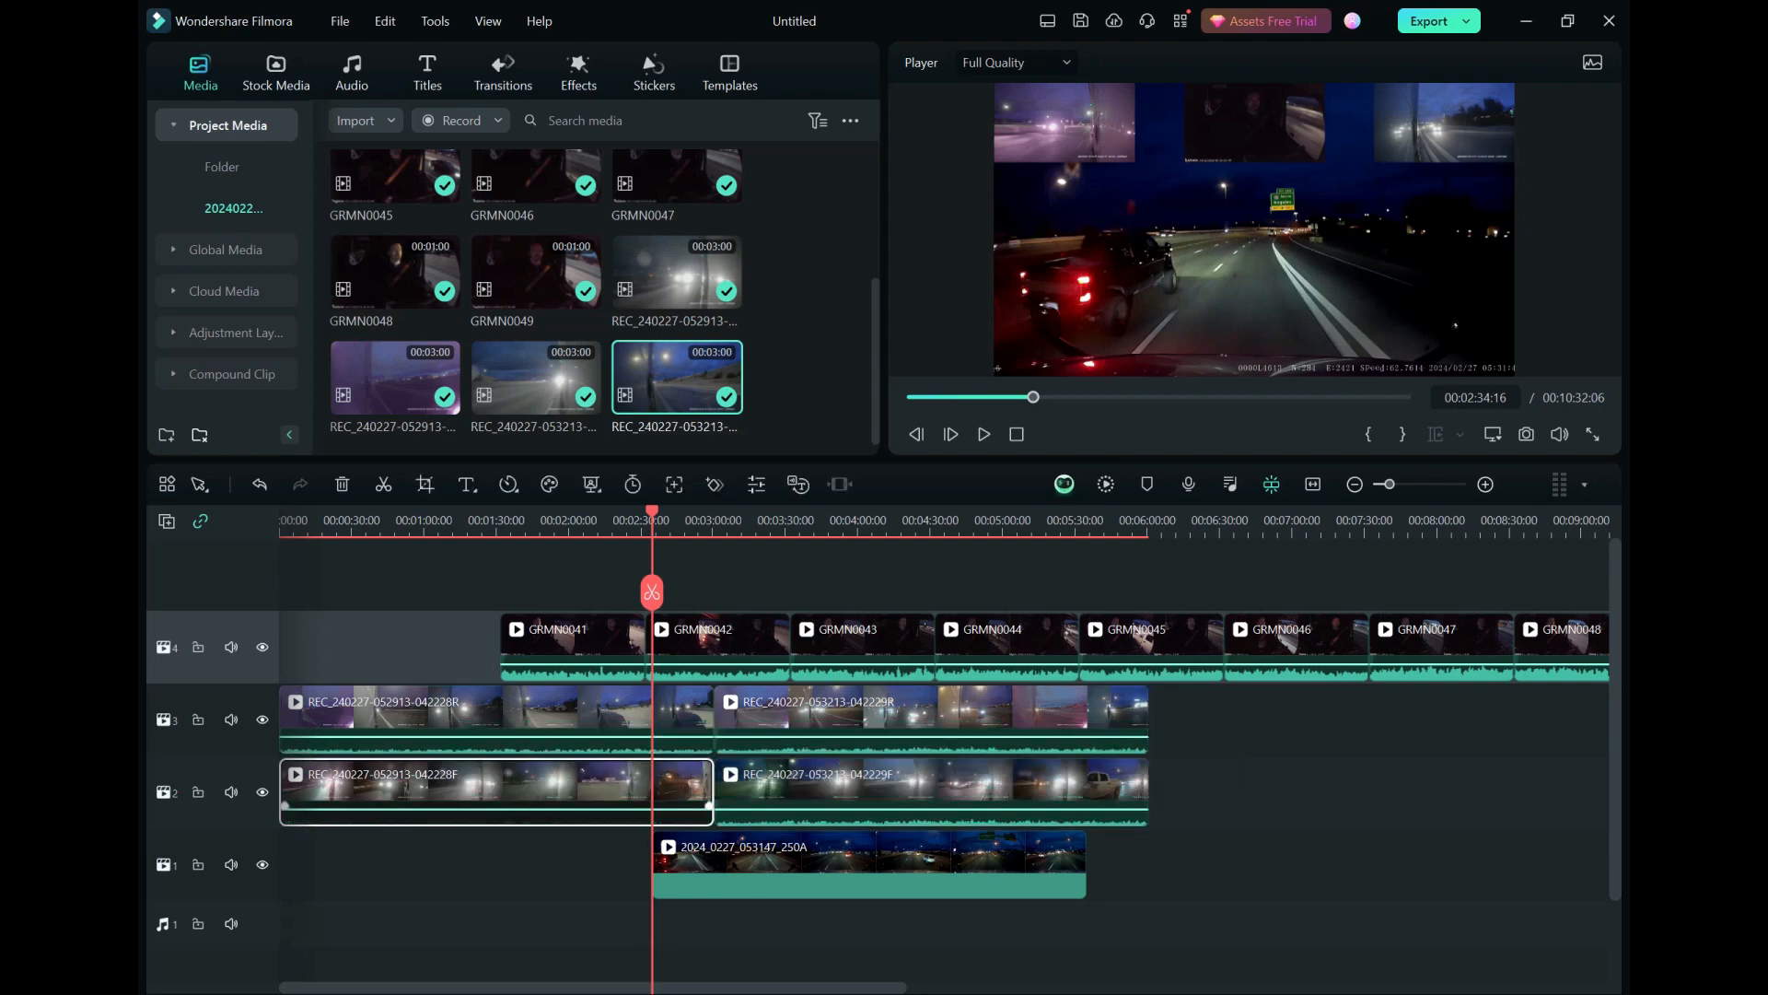
{"action": "left_click", "coordinate": [1234, 733]}
{"action": "left_click_drag", "start_coordinate": [1207, 710], "coordinate": [610, 787]}
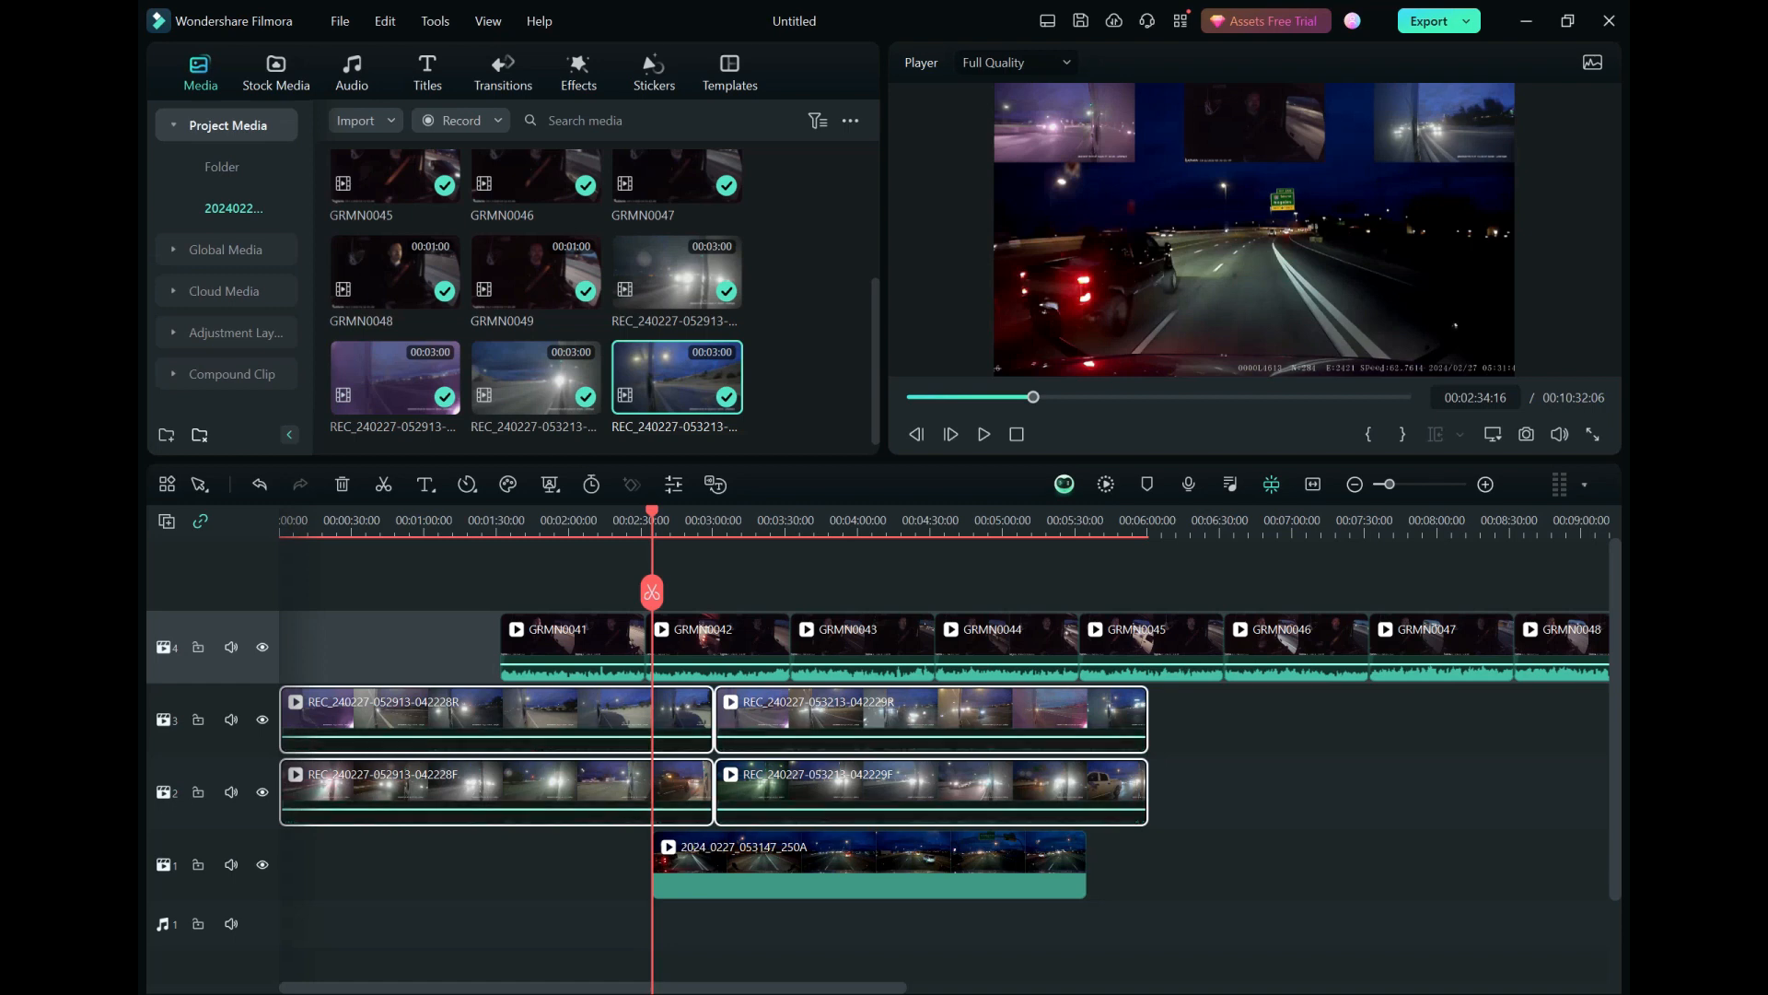
Step: Set the preview to 1/4 Quality and save the project as Untitled on Backup Plus (E:), replacing the existing file
{"action": "left_click", "coordinate": [1013, 62]}
{"action": "left_click", "coordinate": [1013, 170]}
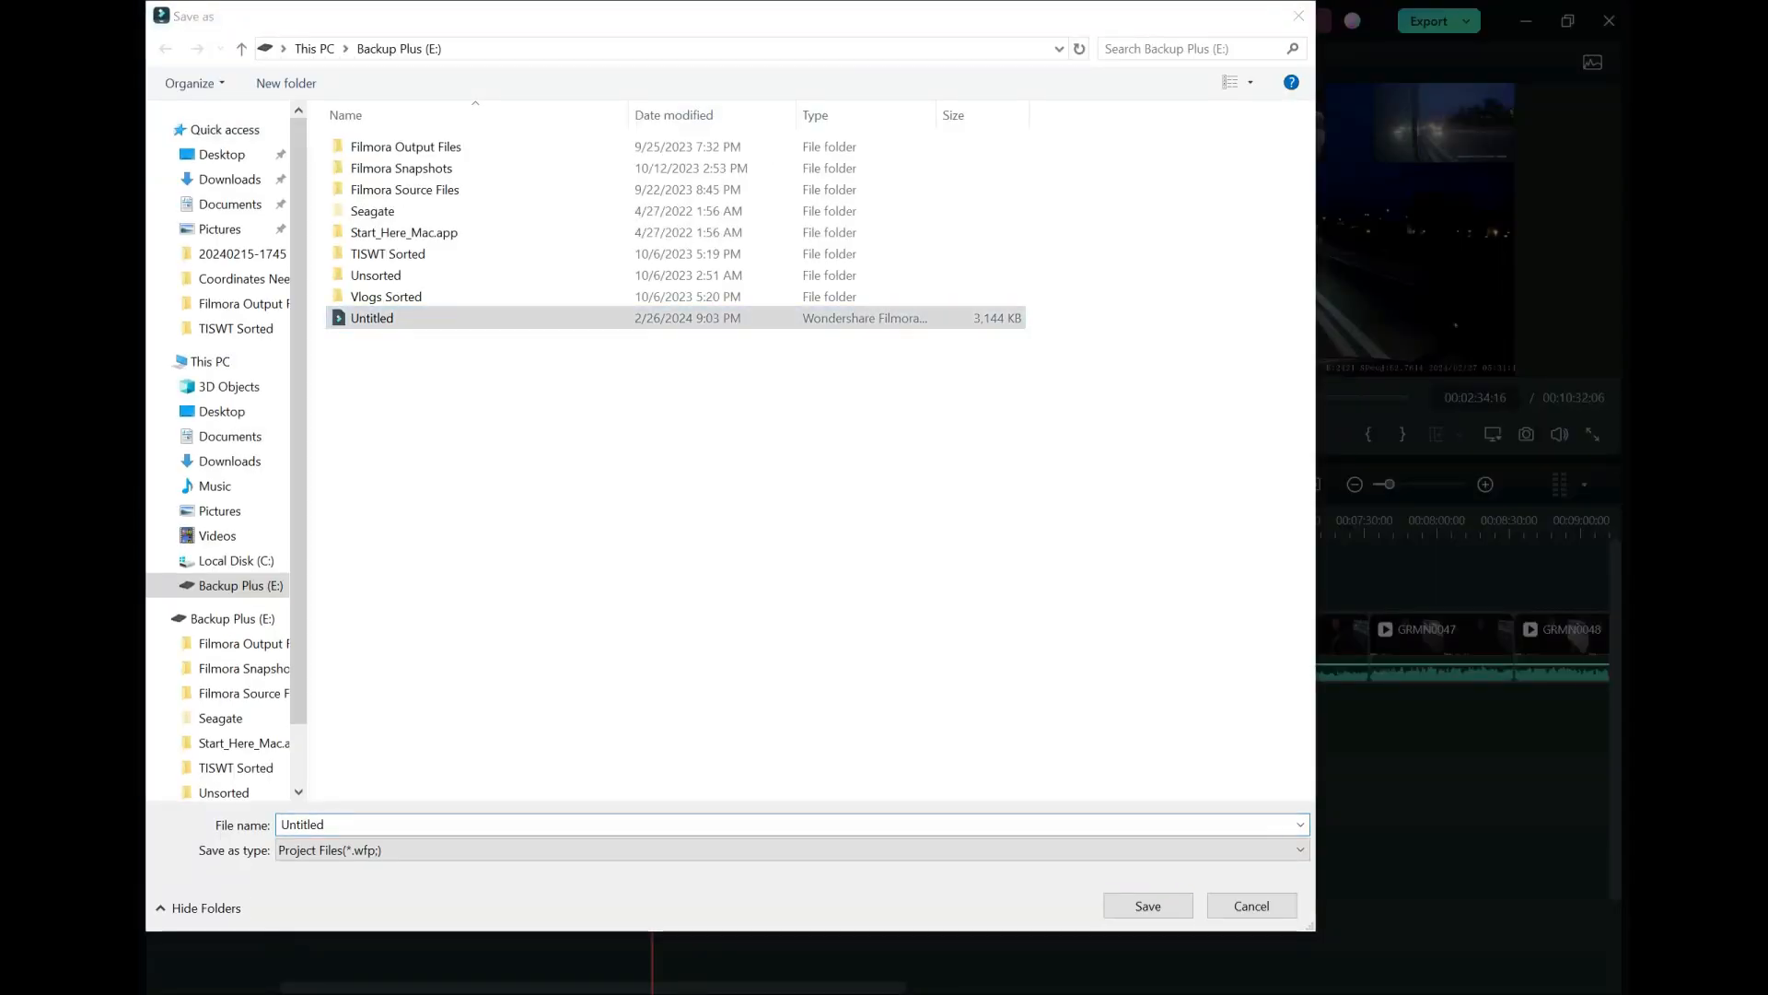
{"action": "key", "text": "Return"}
{"action": "key", "text": "alt+y"}
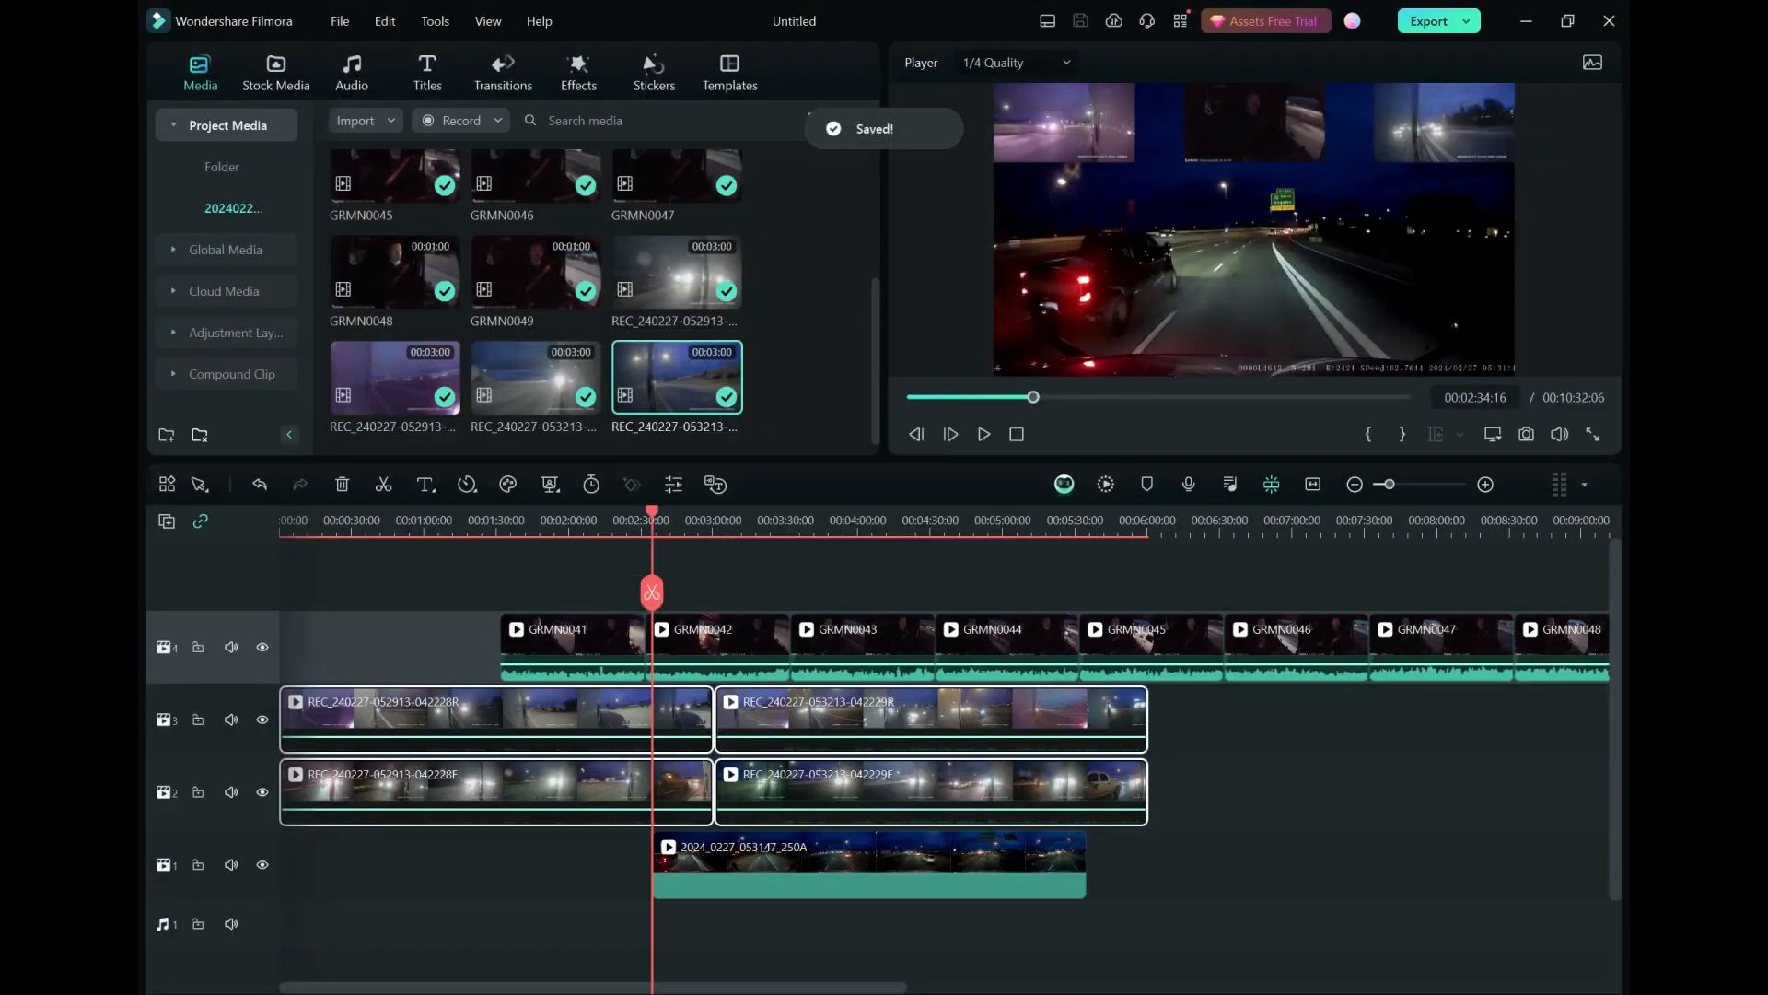
Step: Play the synchronized section, then return the playhead to the start of the 2024_0227_053147_250A clip
{"action": "key", "text": "space"}
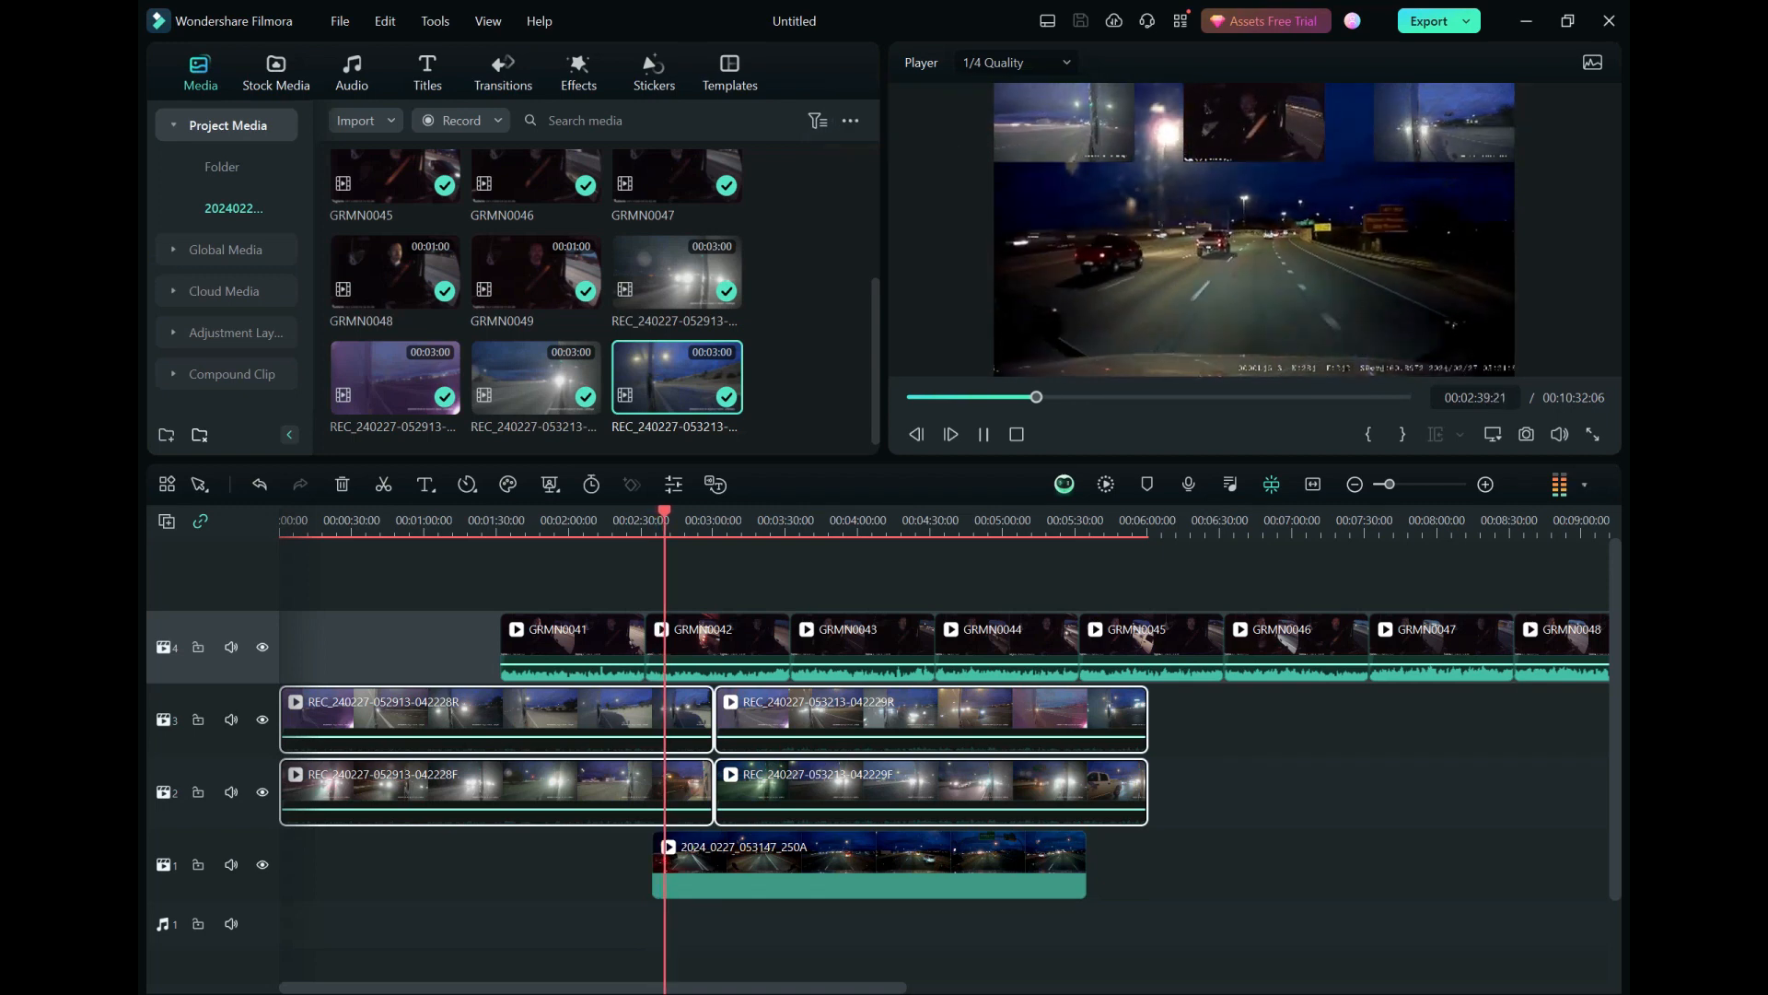
{"action": "key", "text": "space"}
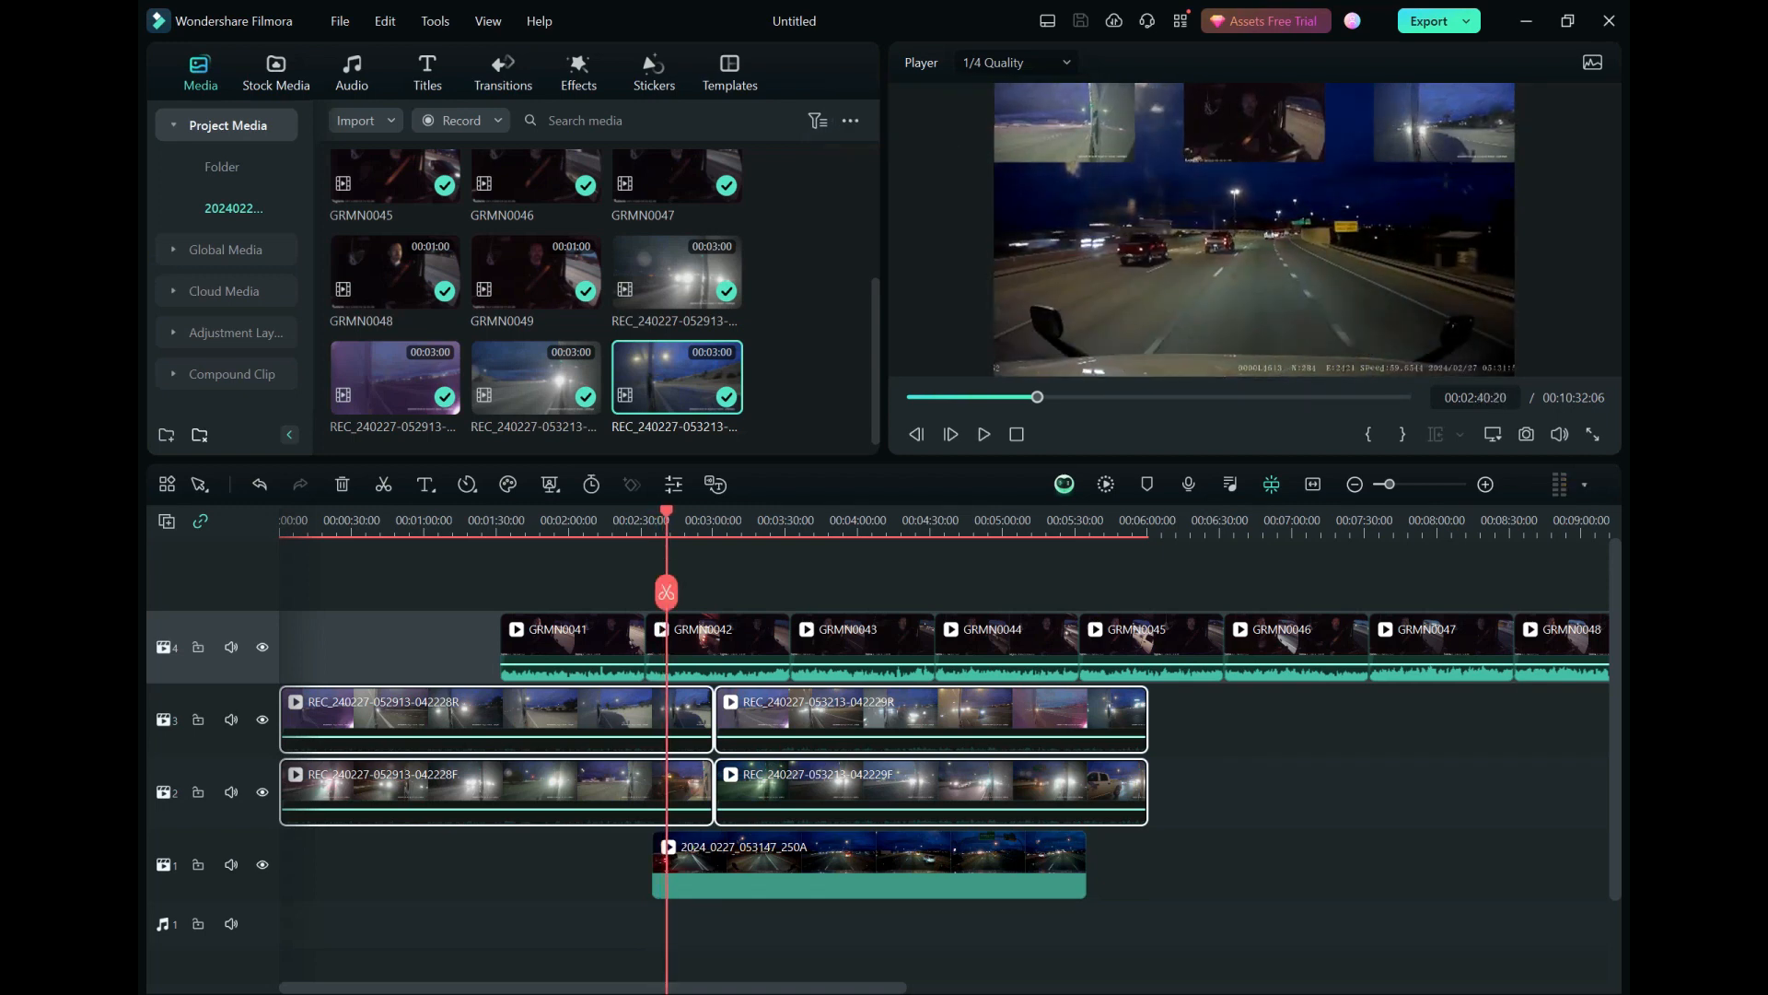
{"action": "key", "text": "shift+Left"}
{"action": "key", "text": "shift+Left"}
{"action": "key", "text": "shift+Left"}
{"action": "key", "text": "shift+Left"}
{"action": "key", "text": "shift+Left"}
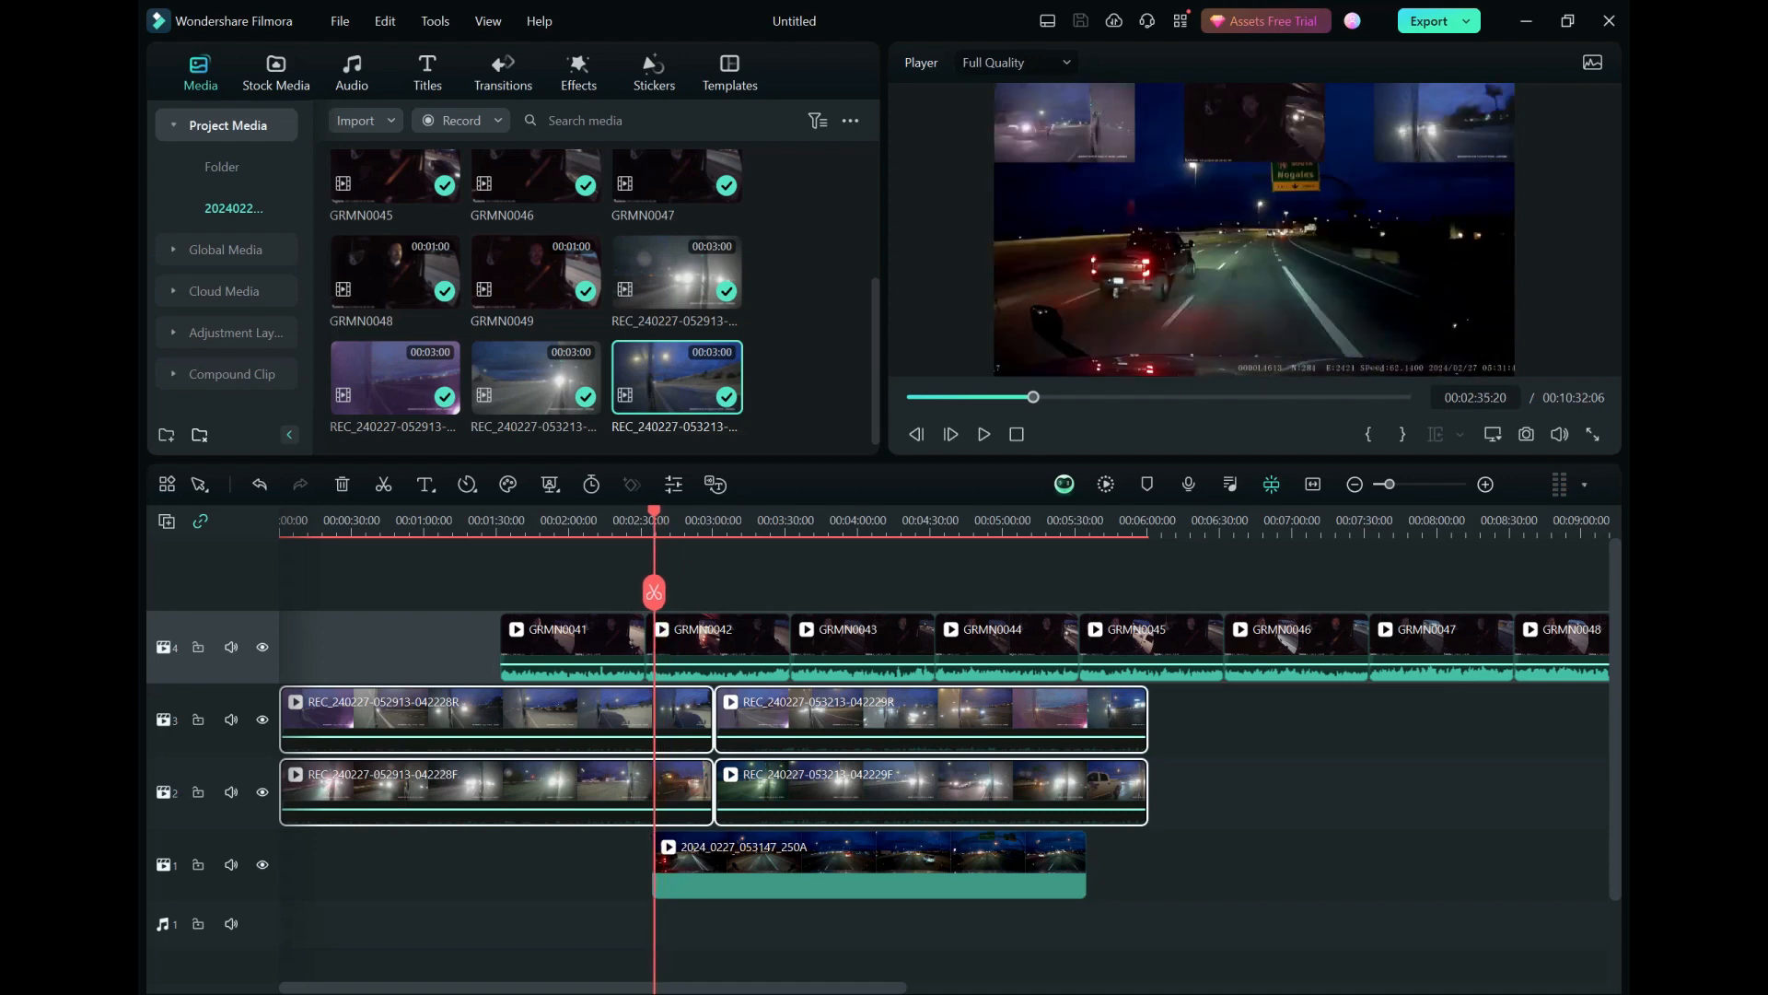
{"action": "left_click", "coordinate": [869, 866]}
{"action": "key", "text": "Up"}
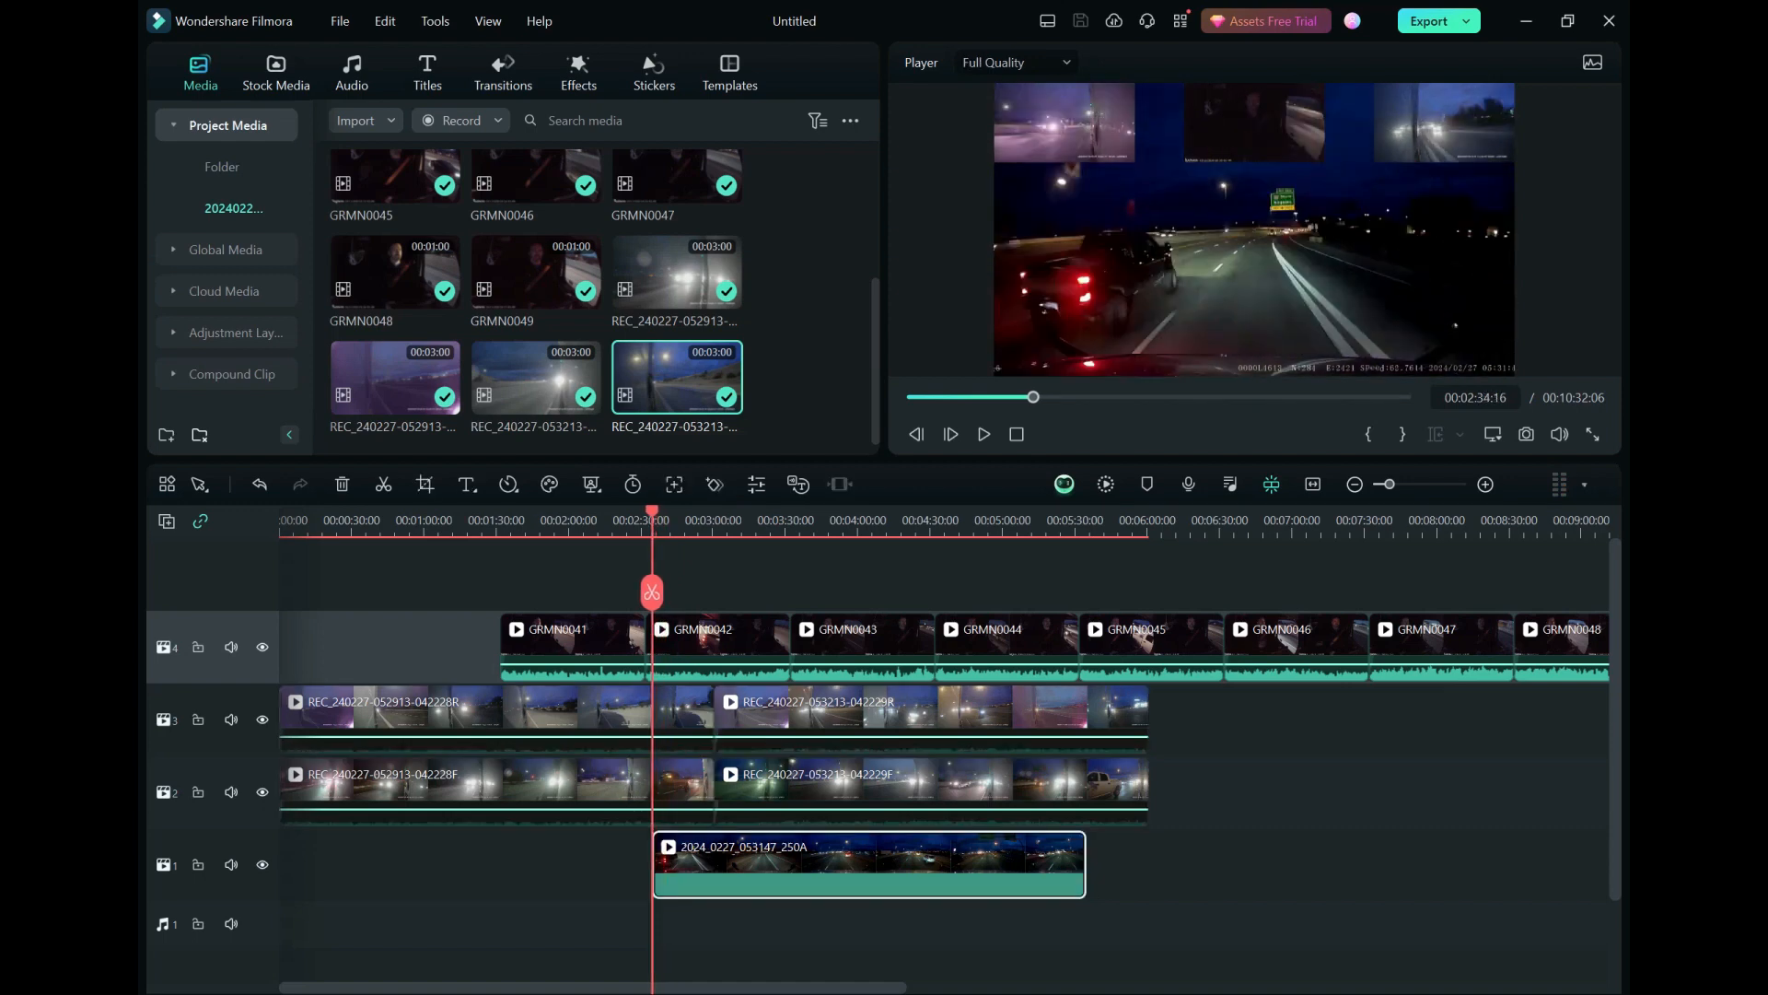
Step: Mute the audio of the GRMN0042 clip on video track 4
{"action": "left_click", "coordinate": [709, 646]}
{"action": "key", "text": "ctrl+shift+m"}
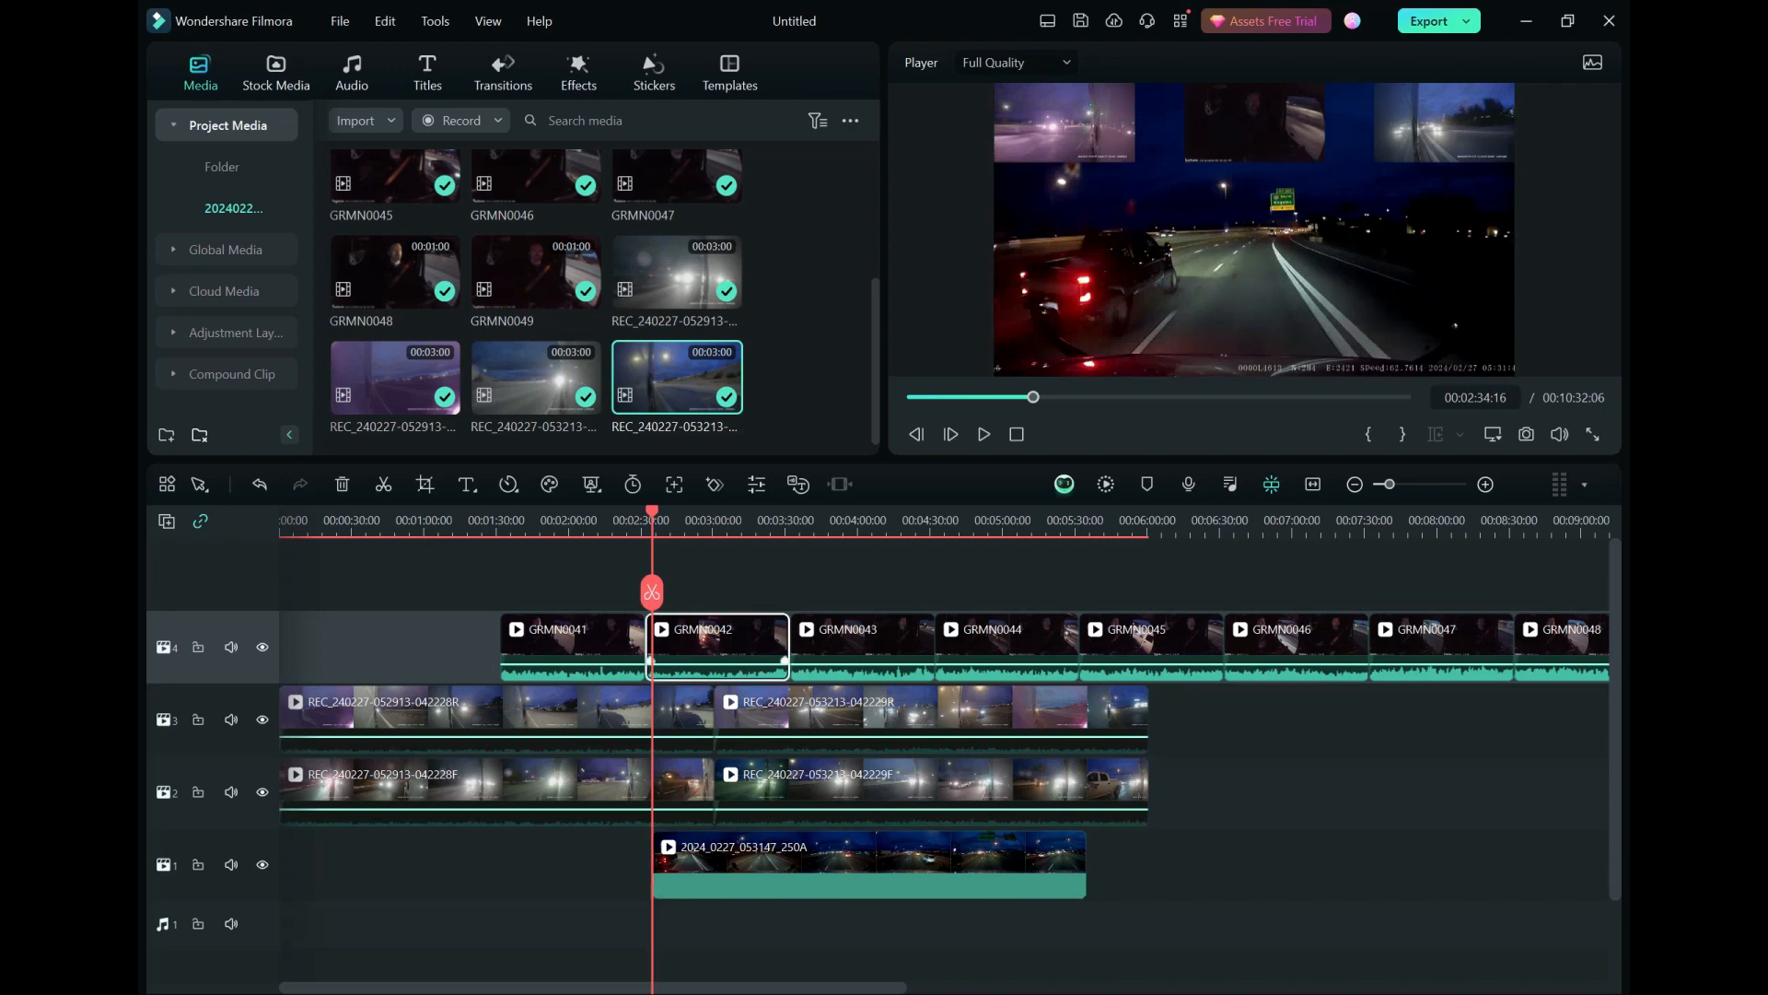
{"action": "left_click", "coordinate": [608, 717]}
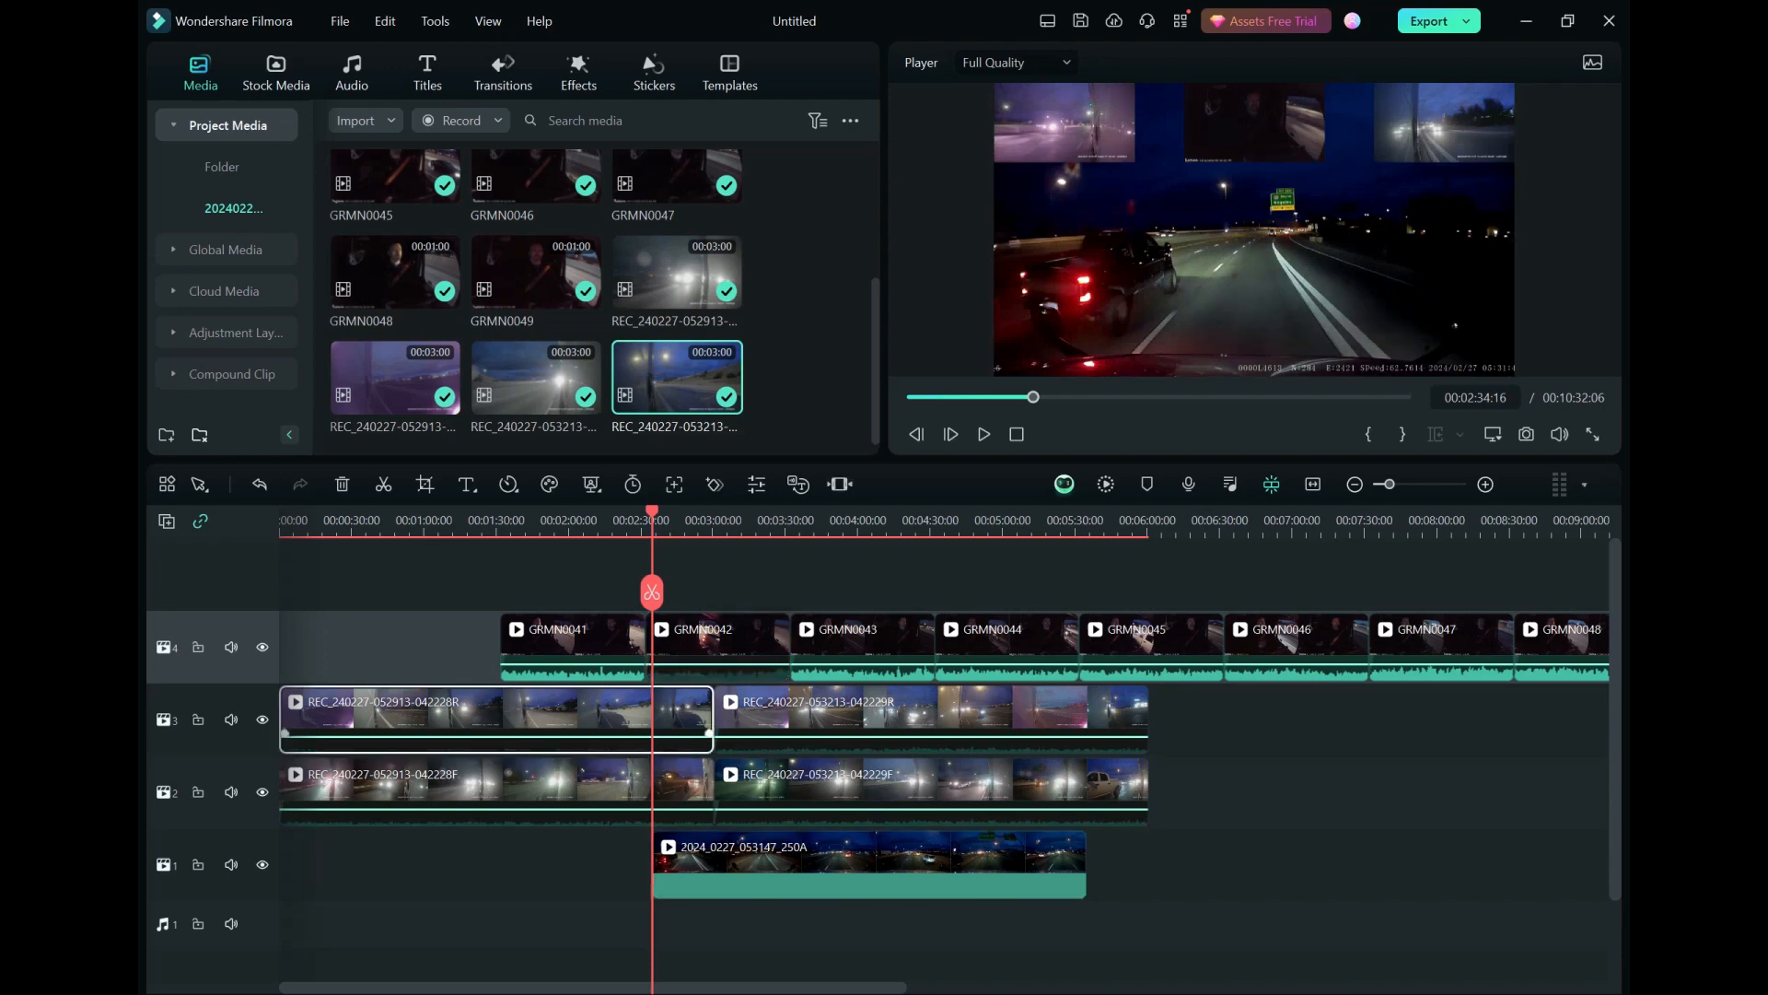
Step: Play the synchronized four-camera section and review the composite in full screen
{"action": "key", "text": "space"}
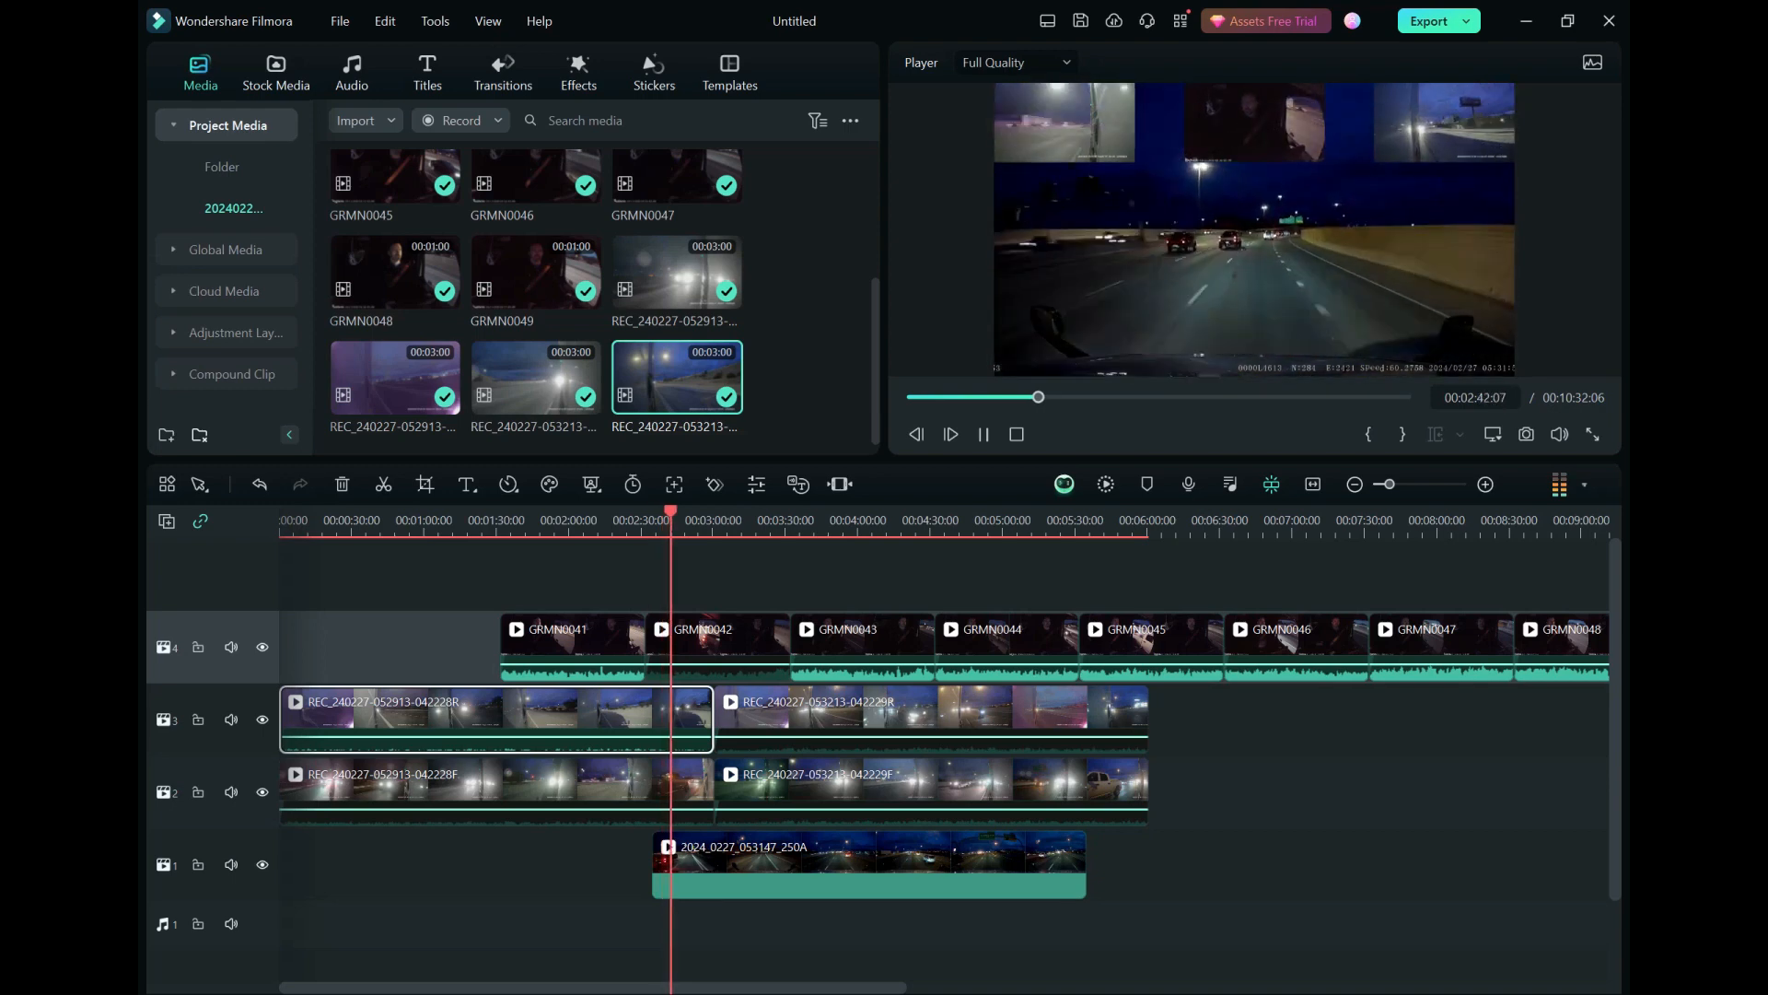
{"action": "key", "text": "space"}
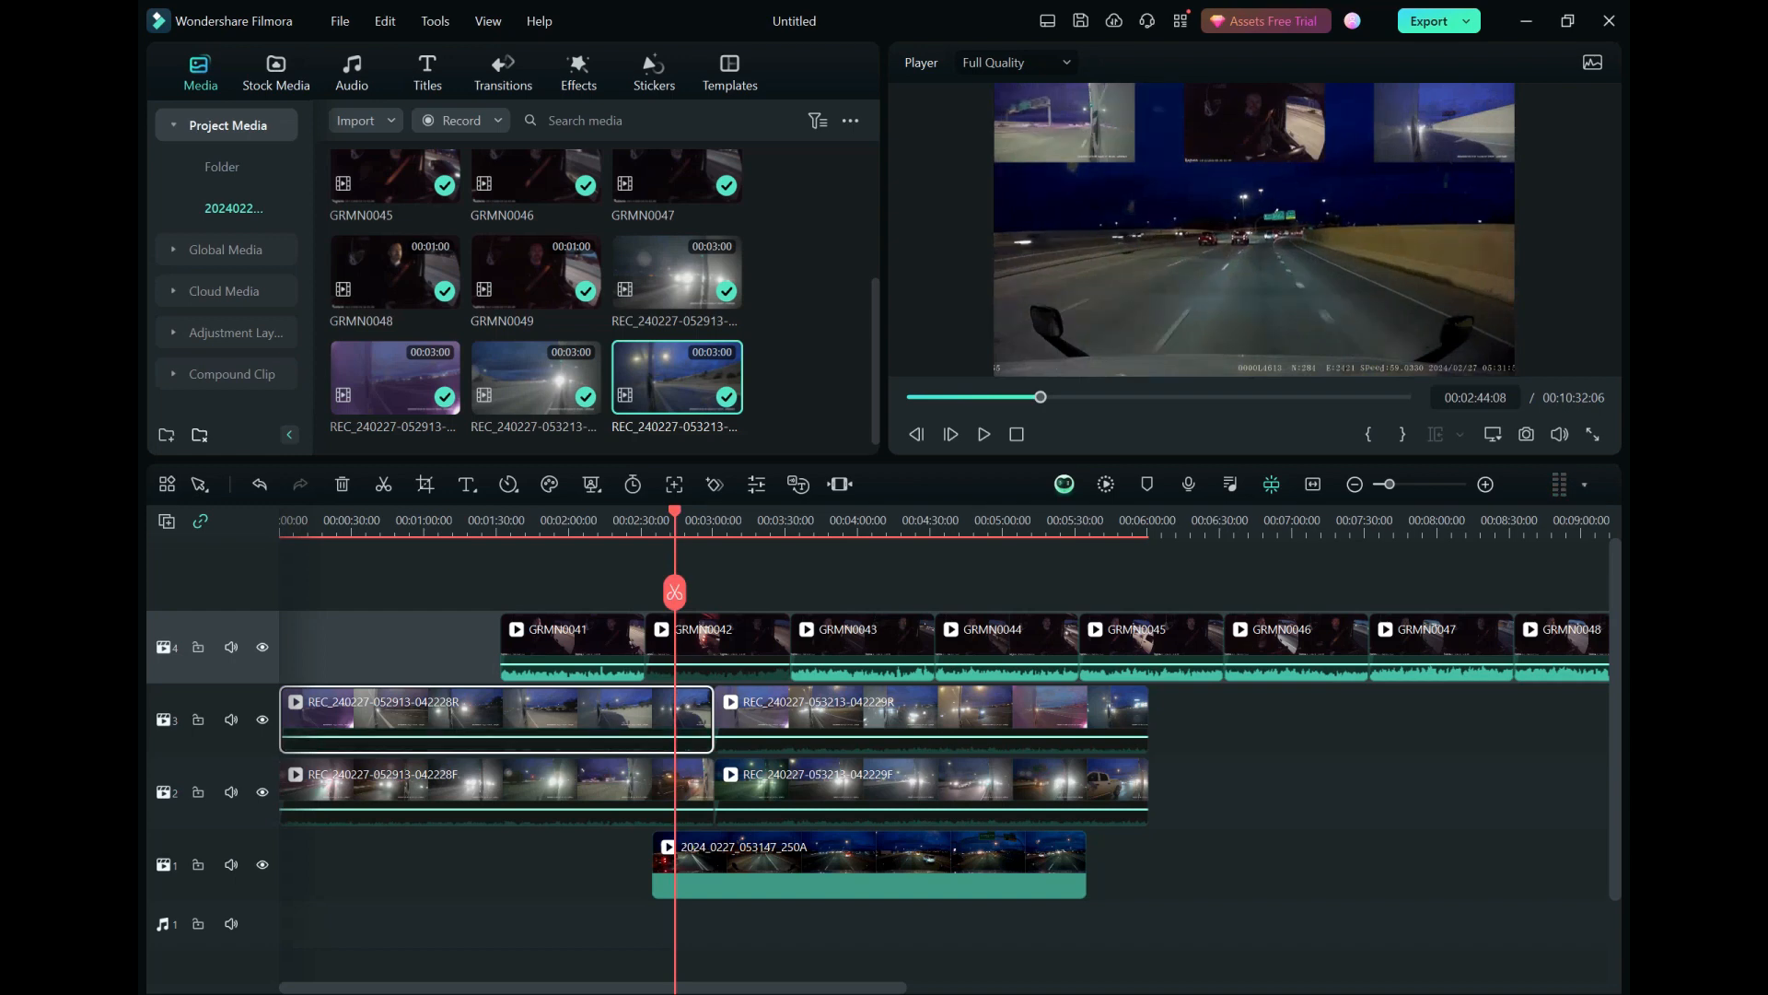
{"action": "left_click", "coordinate": [734, 645]}
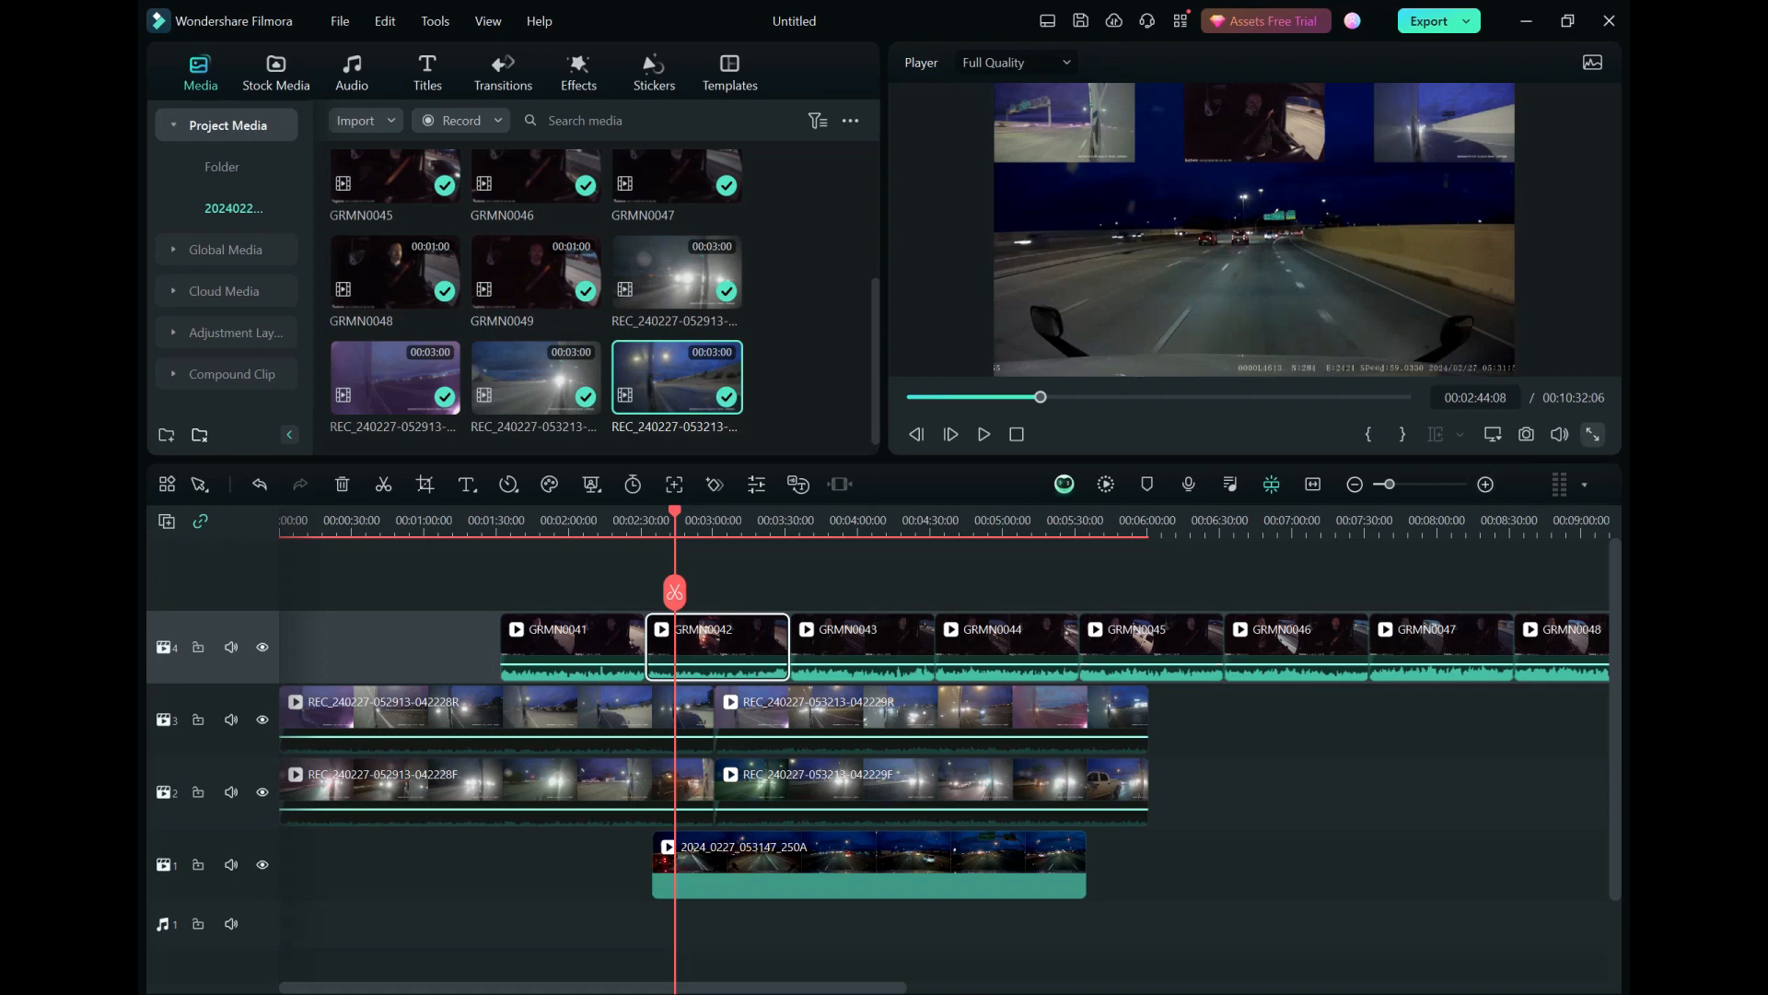
{"action": "left_click", "coordinate": [1593, 433]}
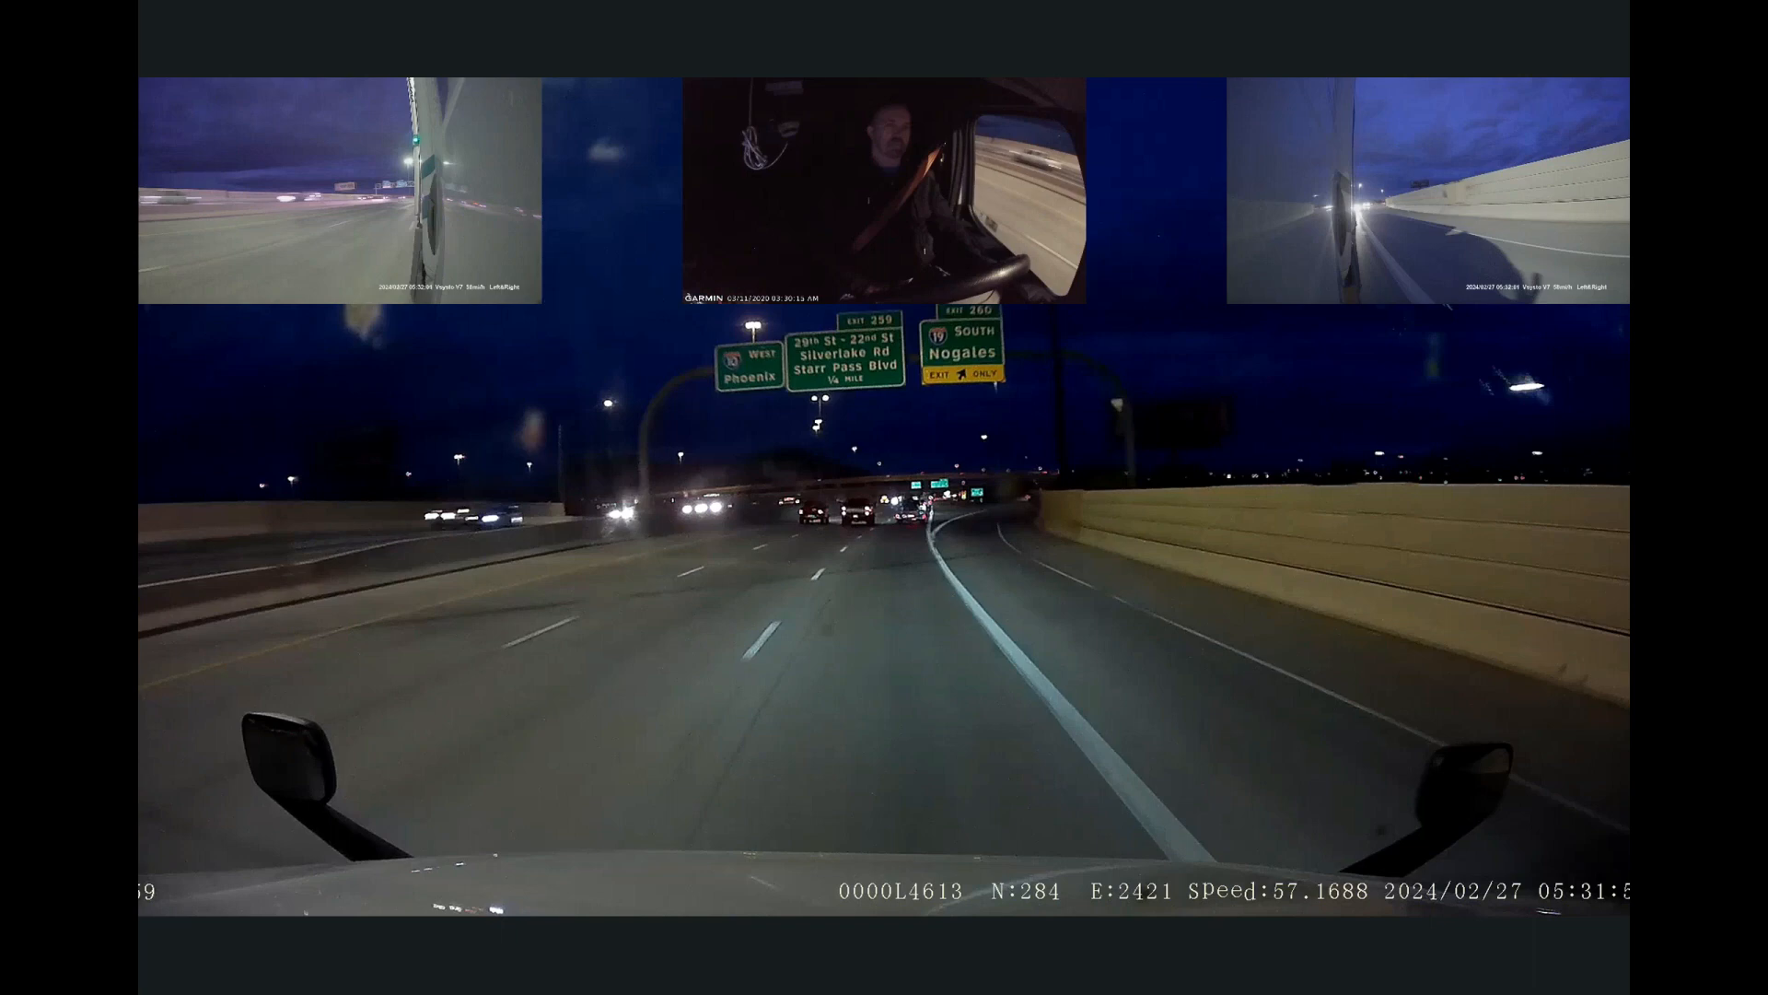
{"action": "left_click", "coordinate": [1601, 973]}
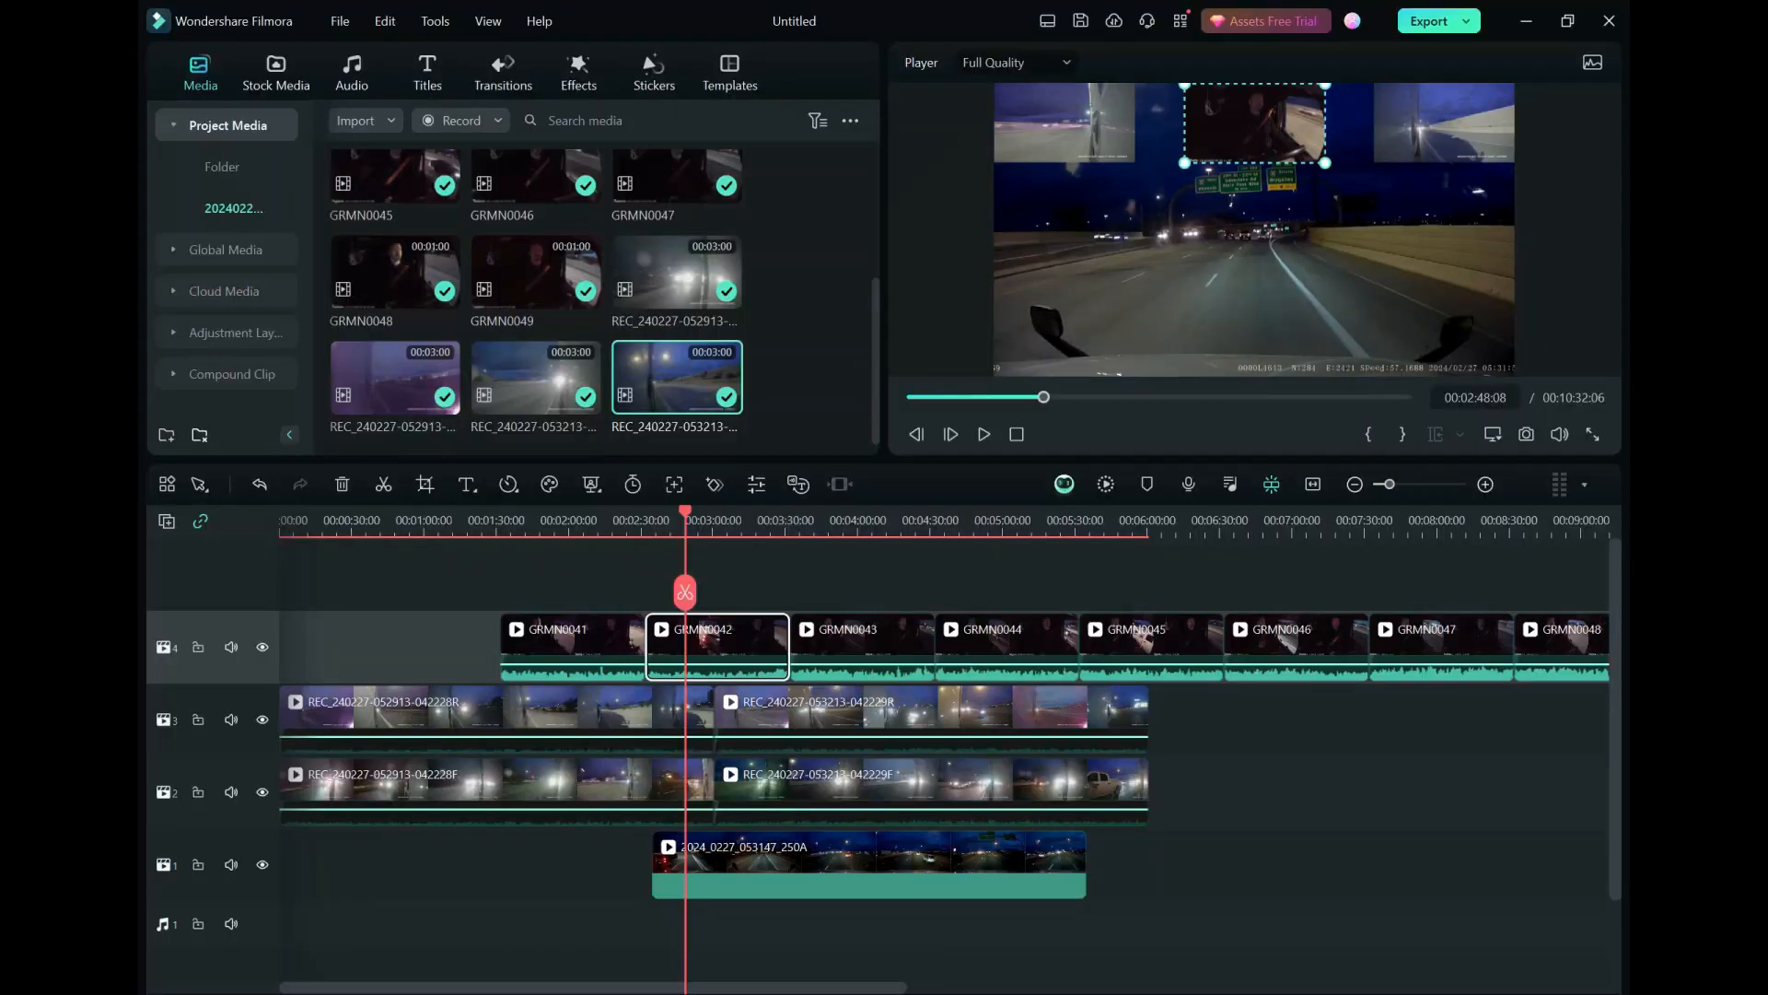
Step: Split all four video tracks at 00:02:48:08 and ripple delete everything before the cut
{"action": "left_click", "coordinate": [736, 572]}
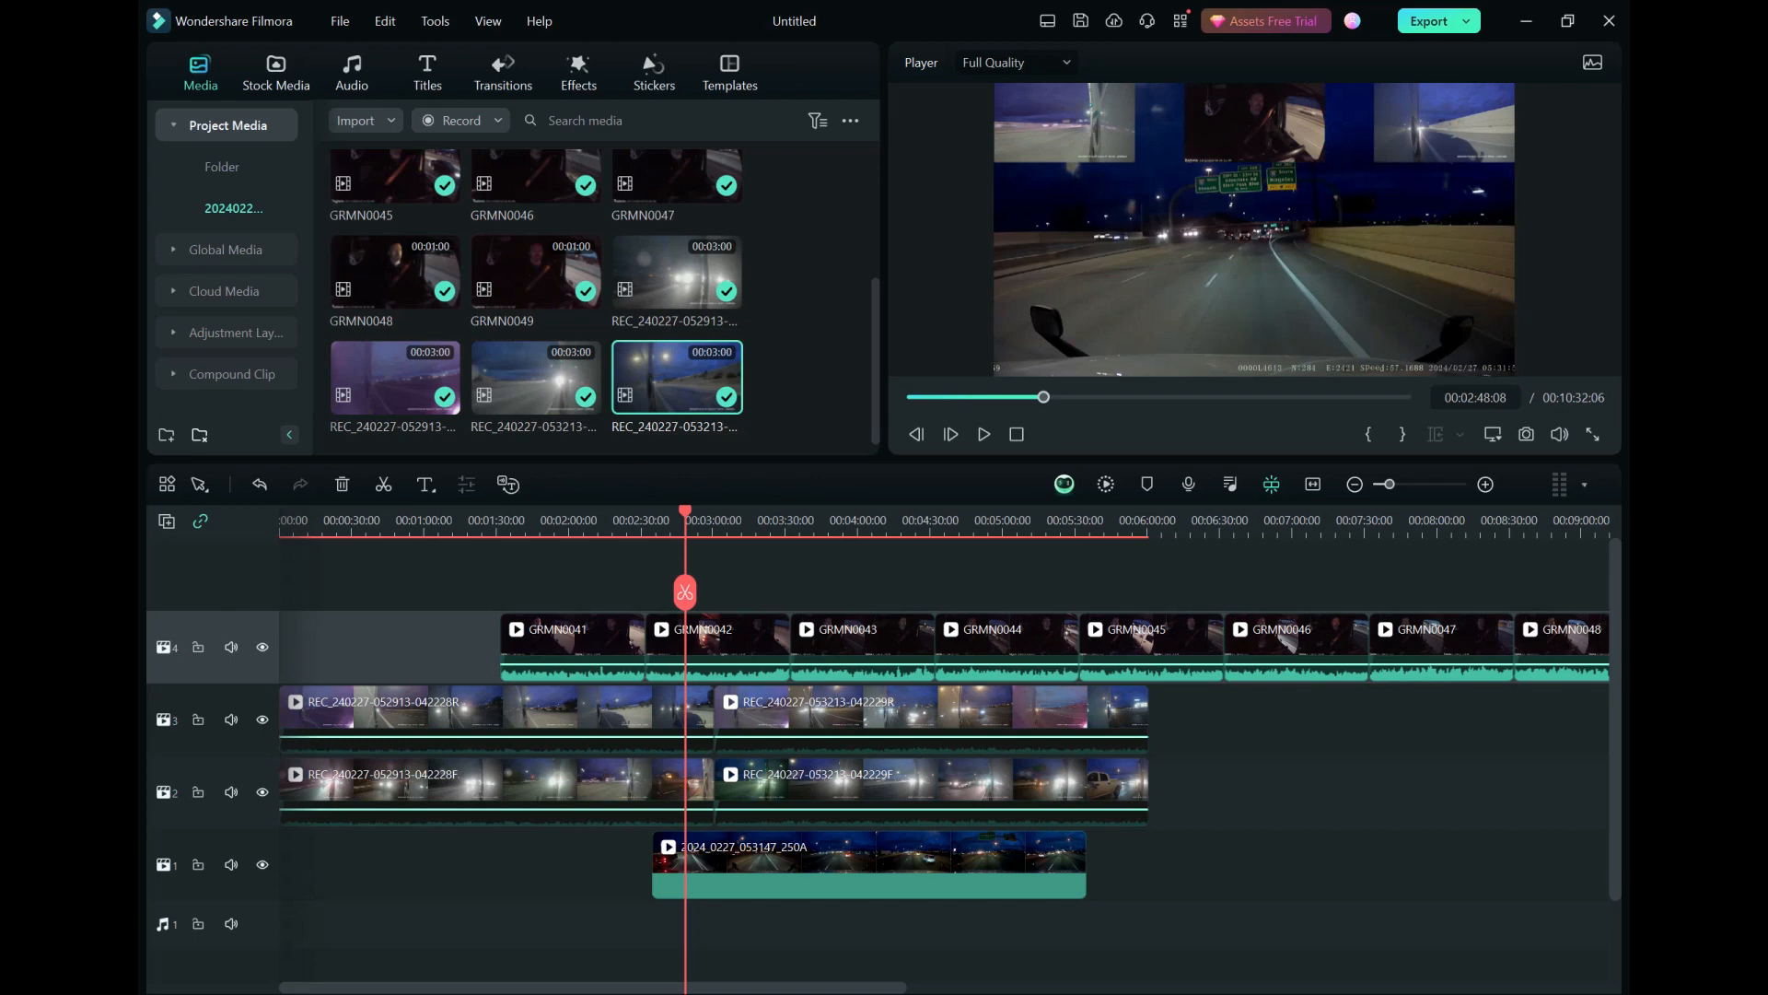
{"action": "key", "text": "ctrl+b"}
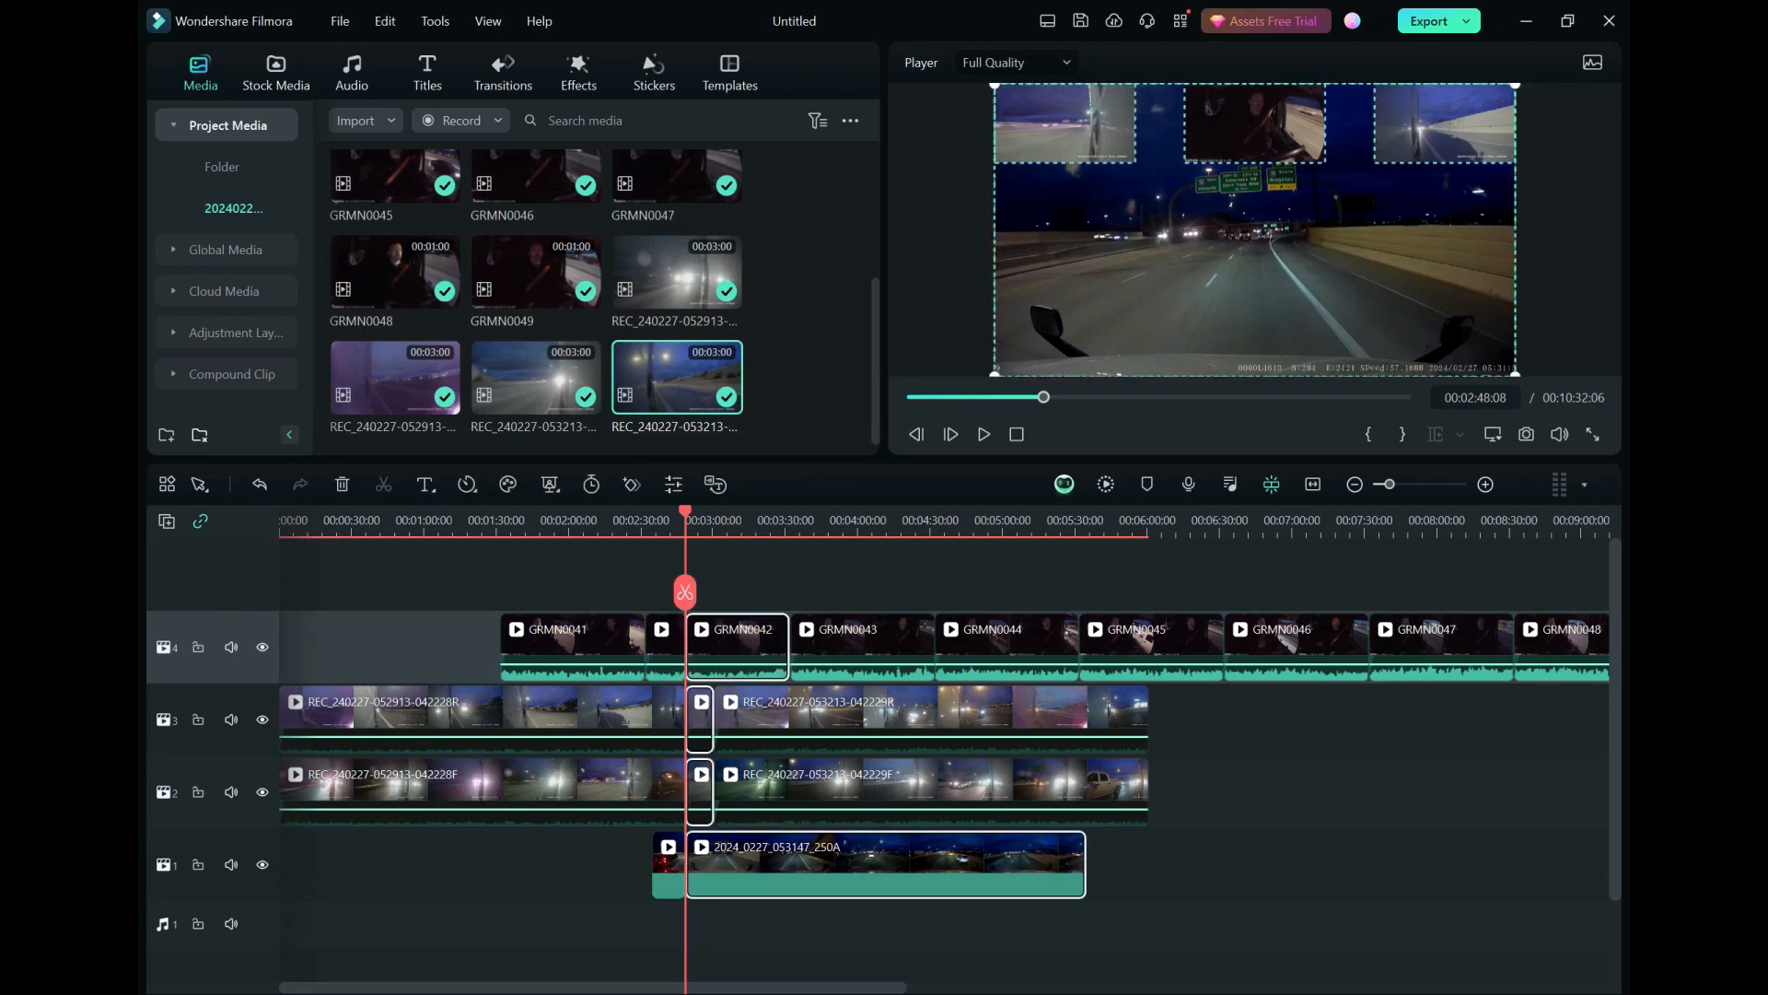
{"action": "left_click_drag", "start_coordinate": [686, 550], "coordinate": [354, 933]}
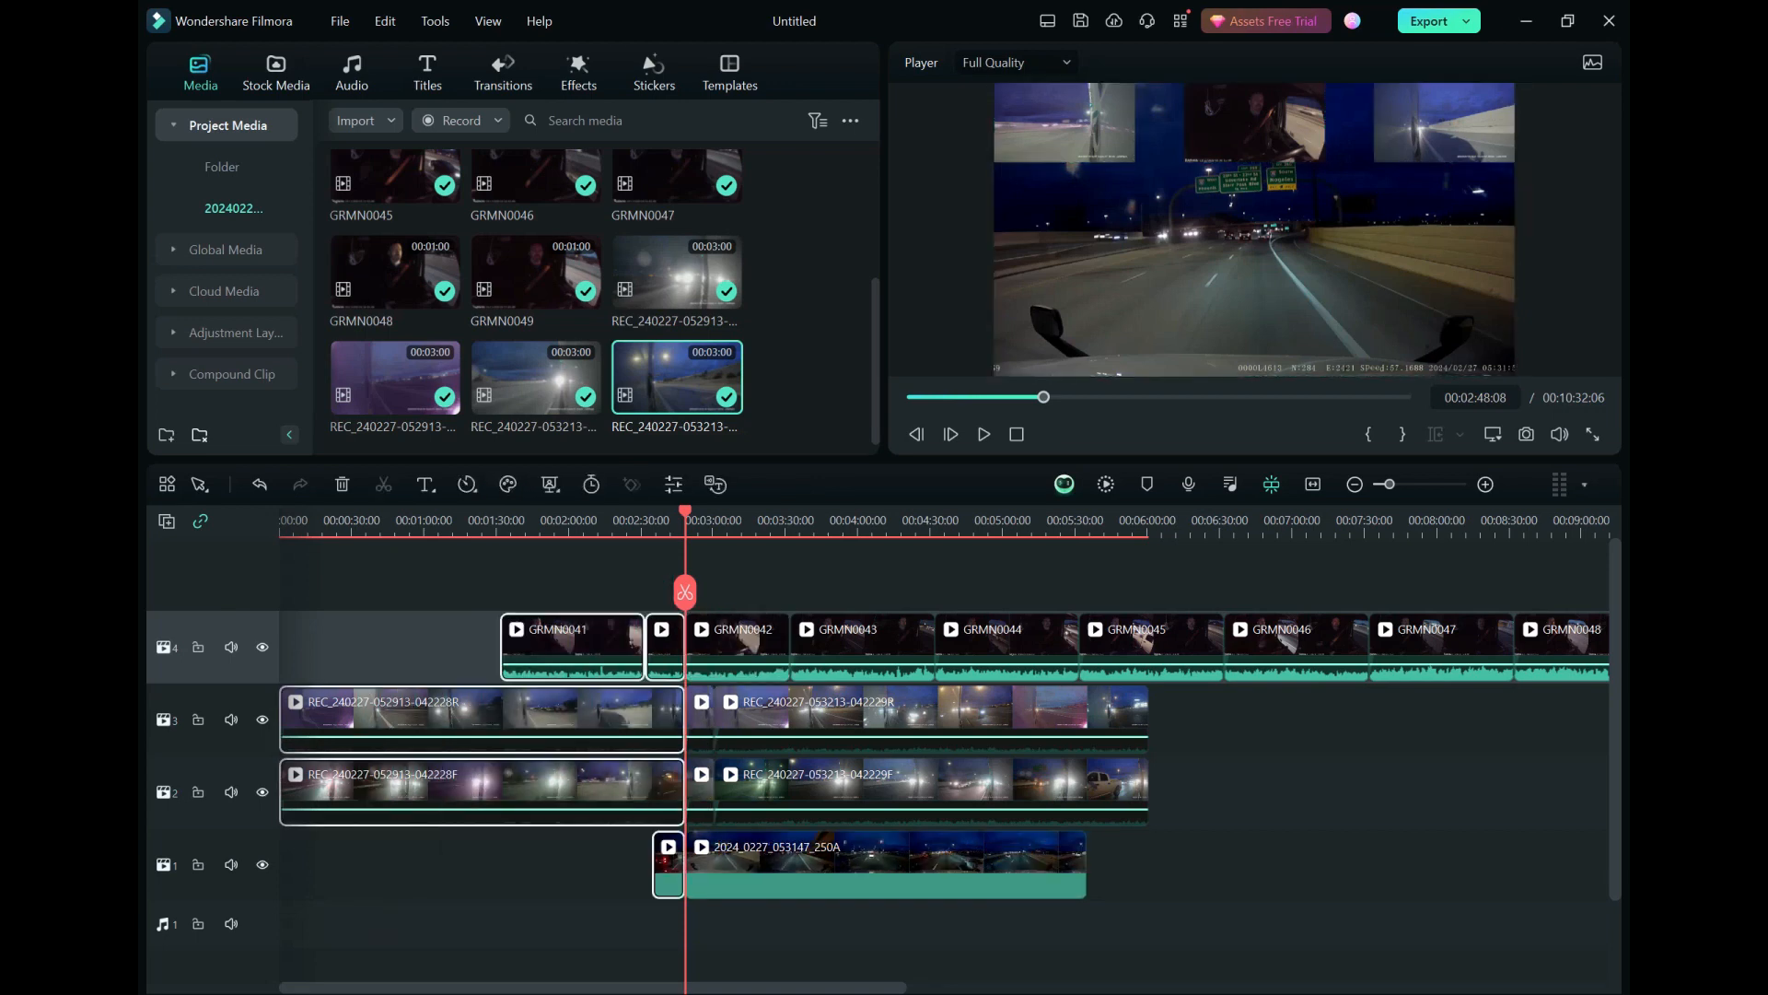
{"action": "key", "text": "shift+Delete"}
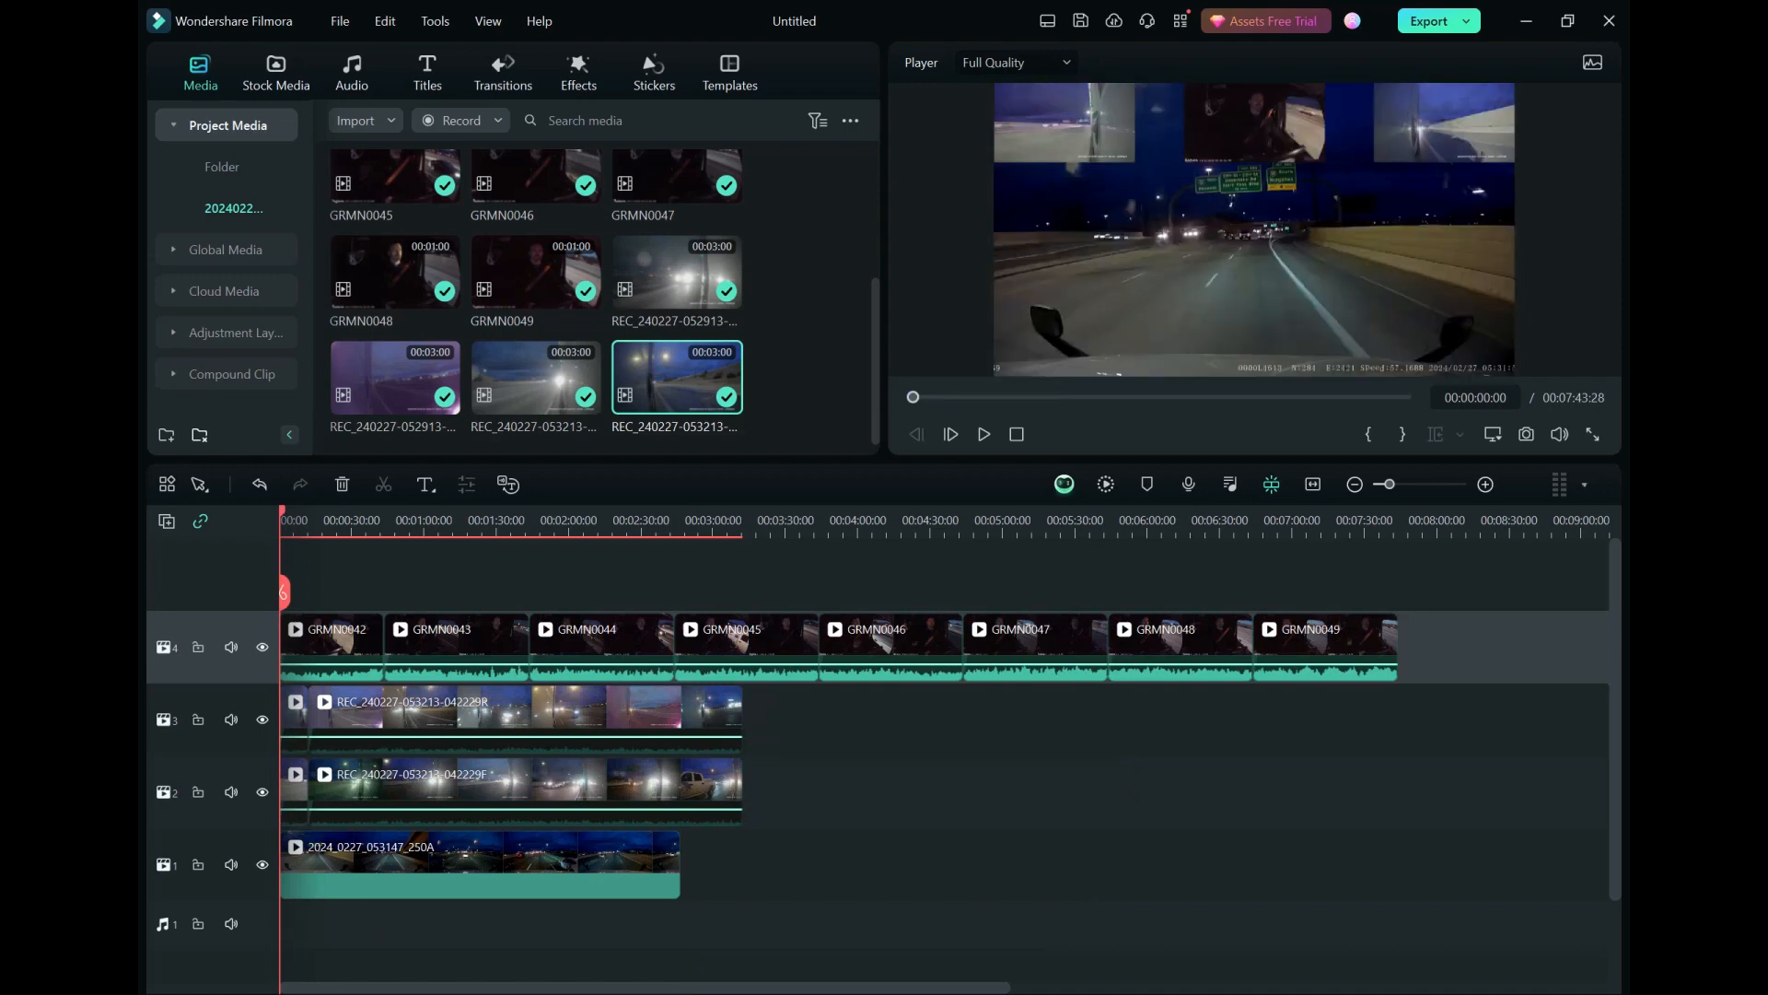
Step: Split the tracks at the end of the 2024_0227_053147_250A clip, 00:02:46:08, and delete all footage after it
{"action": "left_click_drag", "start_coordinate": [283, 593], "coordinate": [679, 592]}
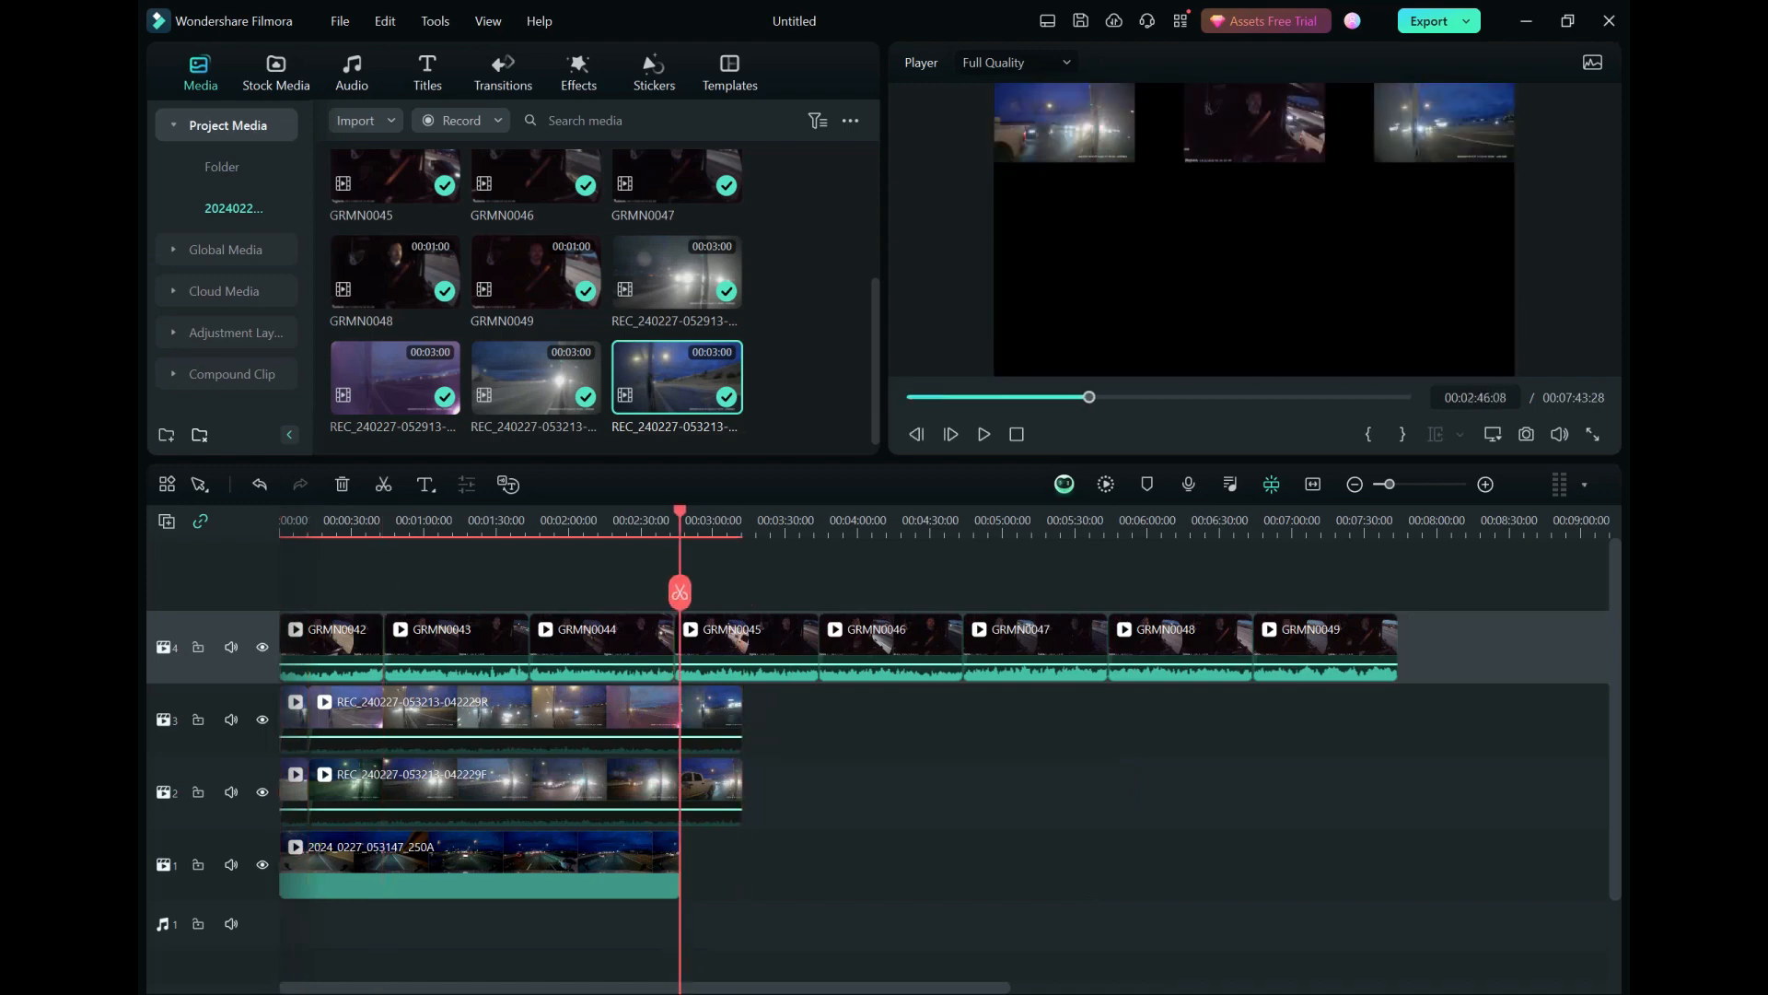
{"action": "left_click", "coordinate": [680, 592]}
{"action": "left_click", "coordinate": [891, 645], "text": "ctrl"}
{"action": "left_click", "coordinate": [1035, 645], "text": "ctrl"}
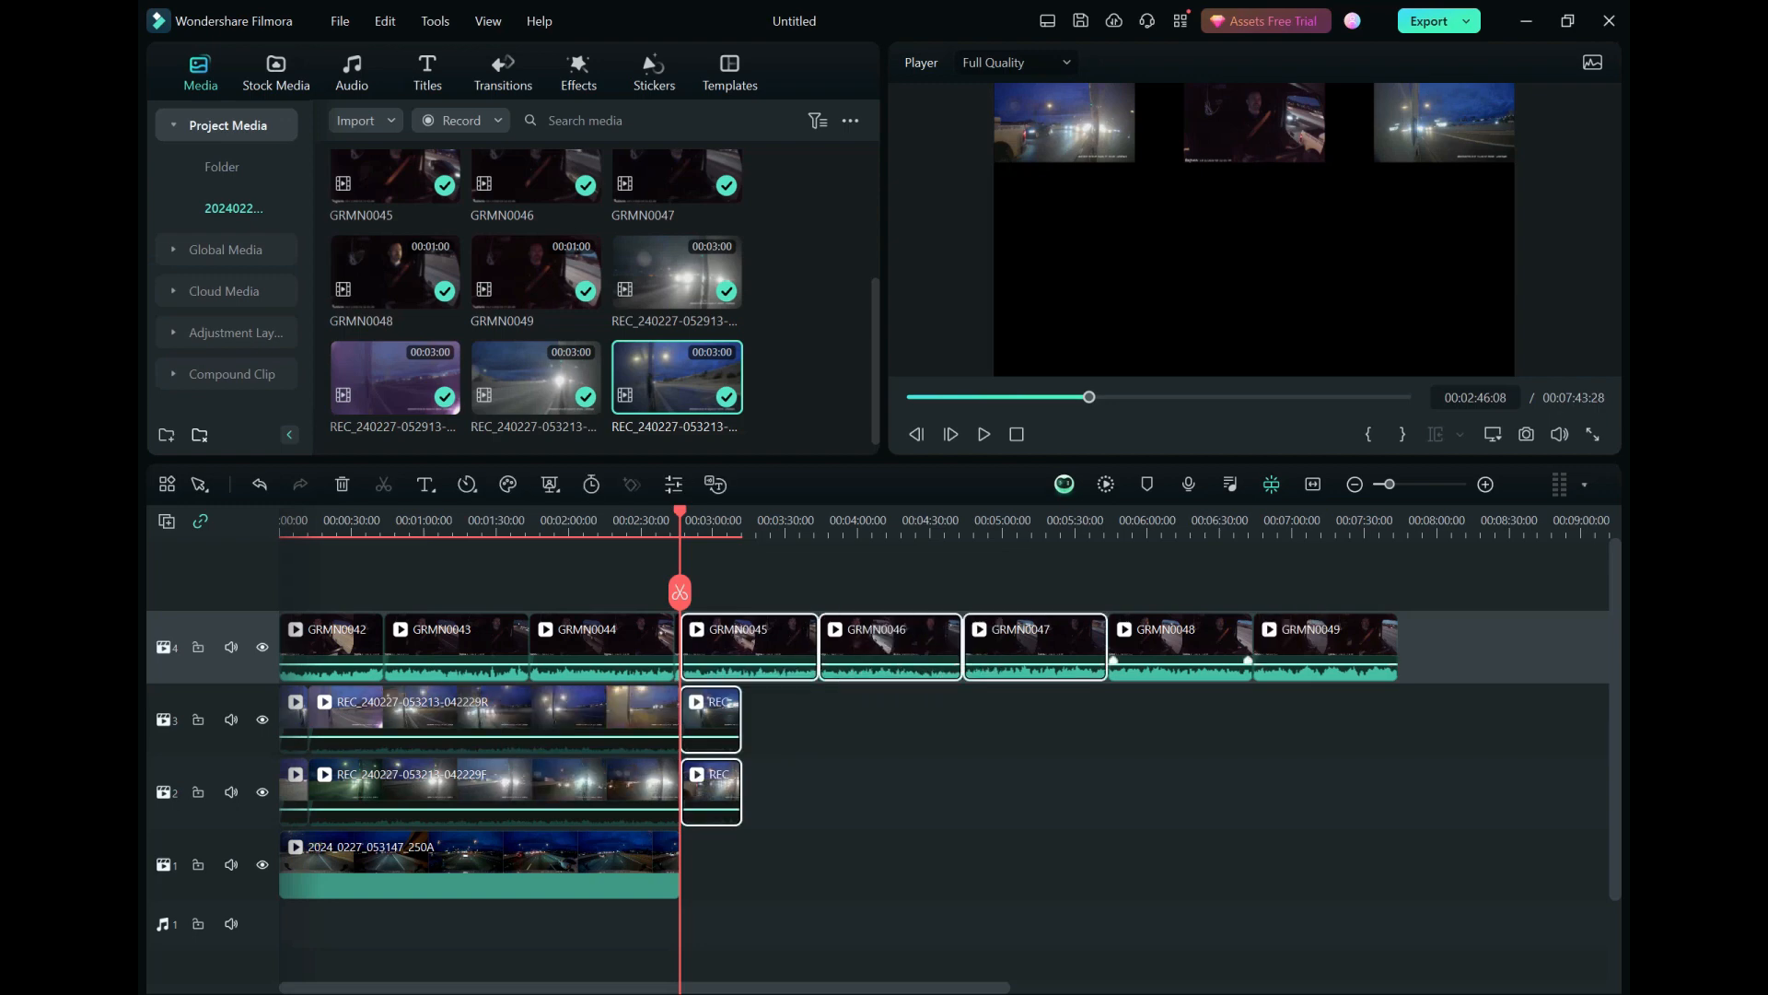
{"action": "left_click", "coordinate": [1180, 645], "text": "ctrl"}
{"action": "left_click", "coordinate": [1325, 645], "text": "ctrl"}
{"action": "key", "text": "Delete"}
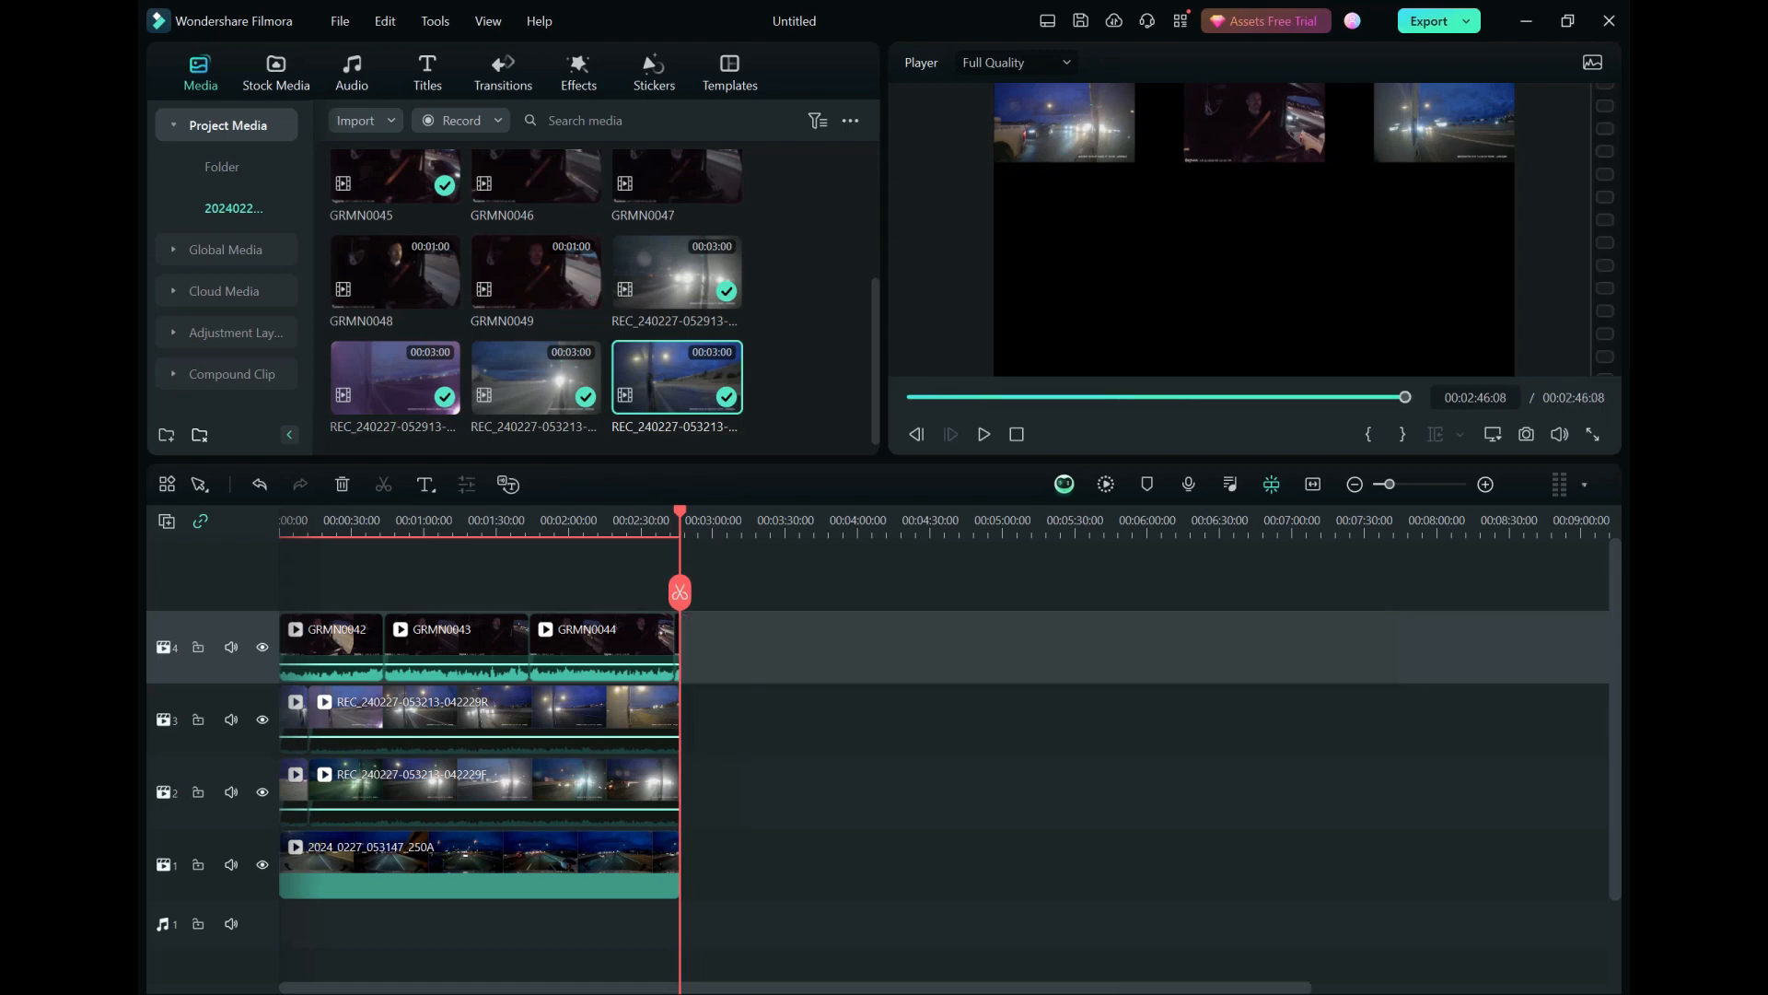
Step: Save the trimmed project and show the composite in full screen from the start of the timeline
{"action": "key", "text": "Home"}
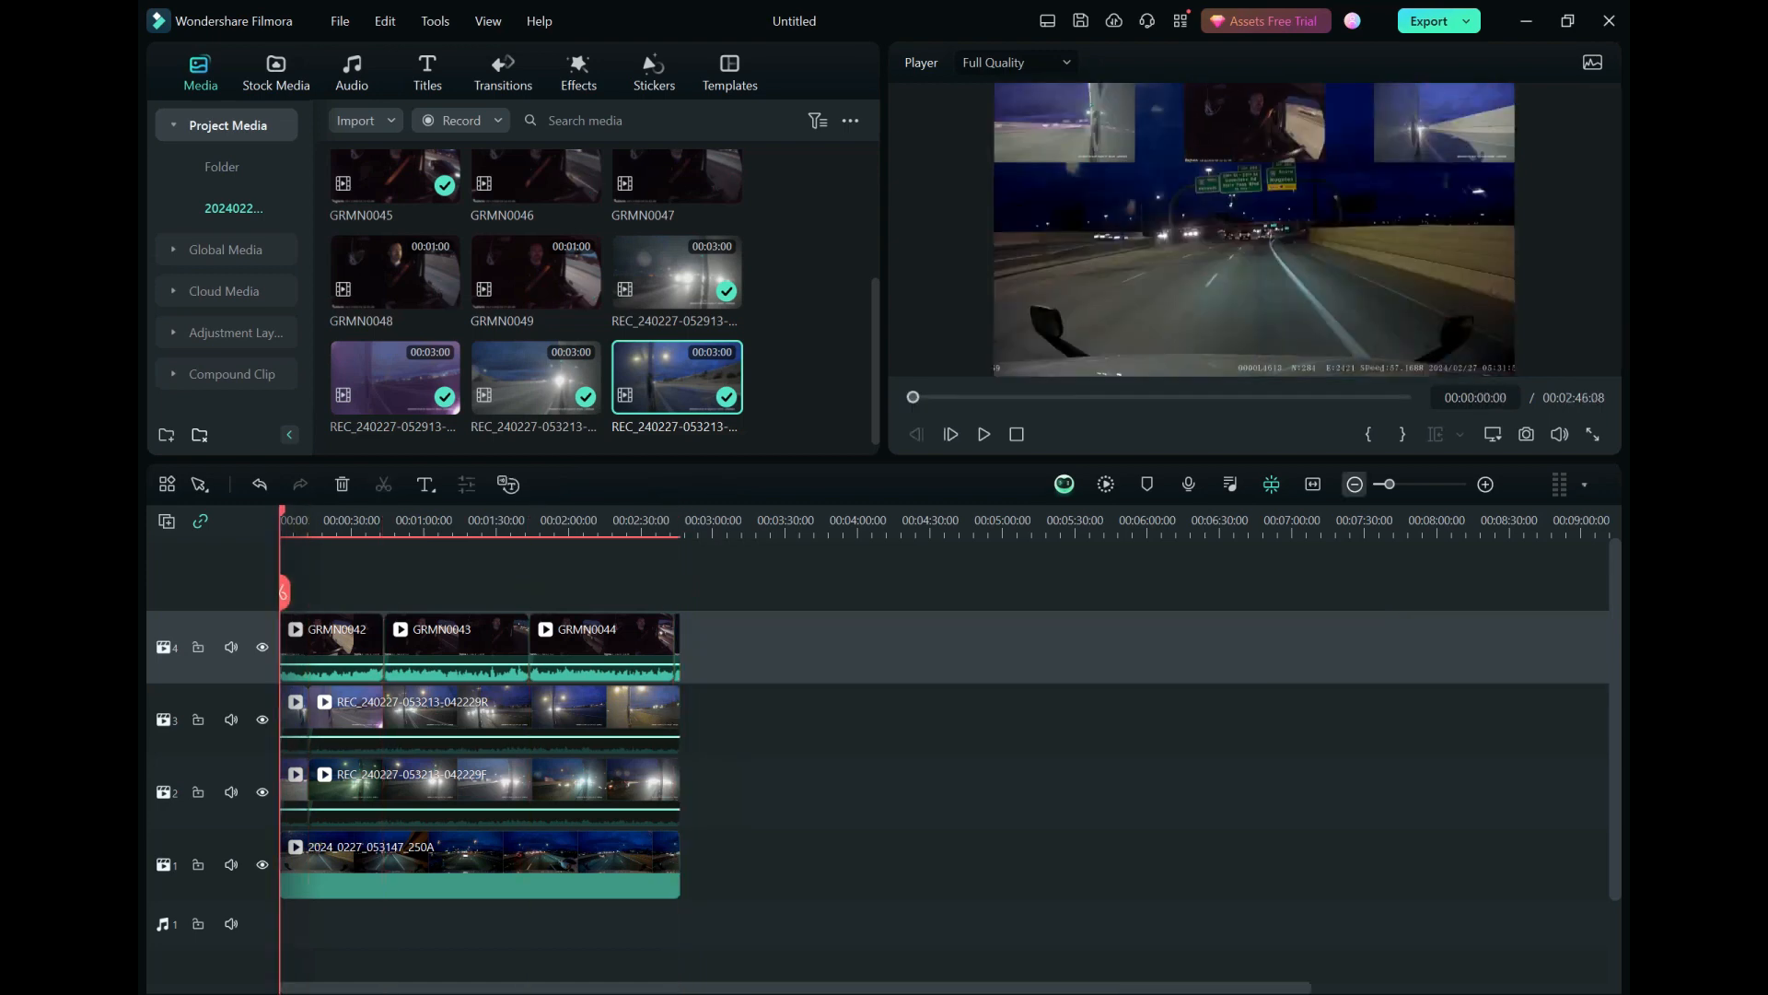
{"action": "key", "text": "shift+z"}
{"action": "key", "text": "ctrl+s"}
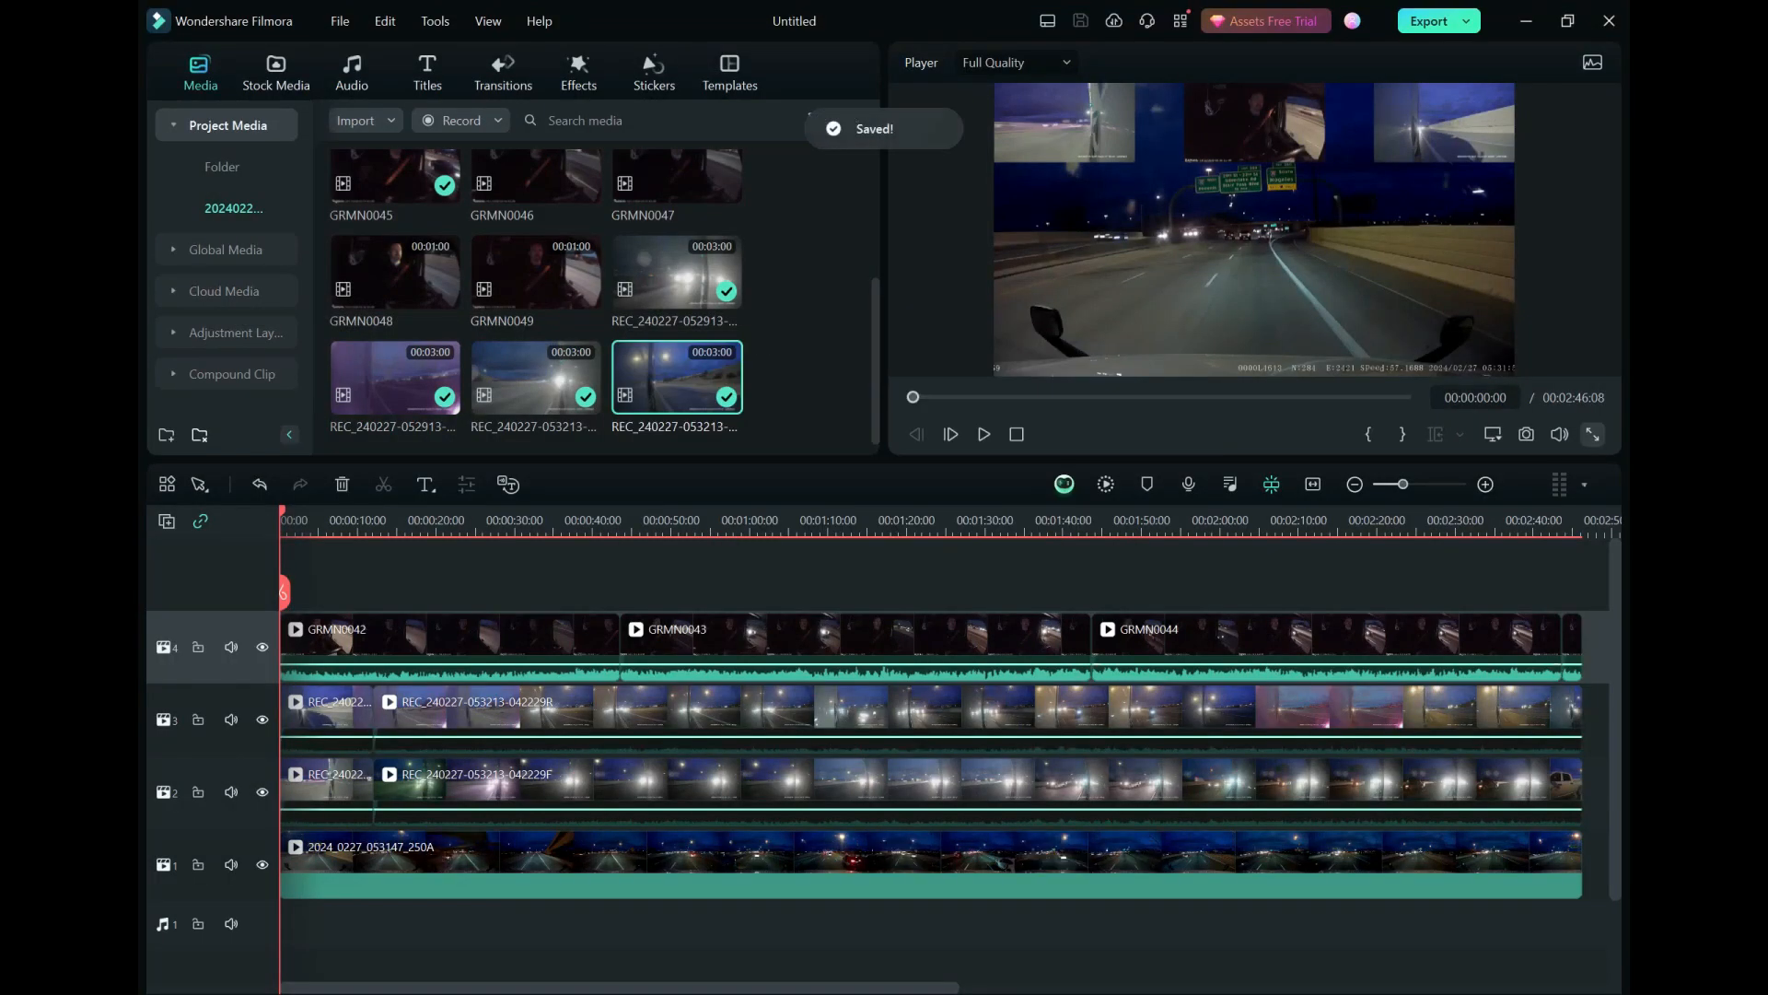
{"action": "left_click", "coordinate": [1592, 433]}
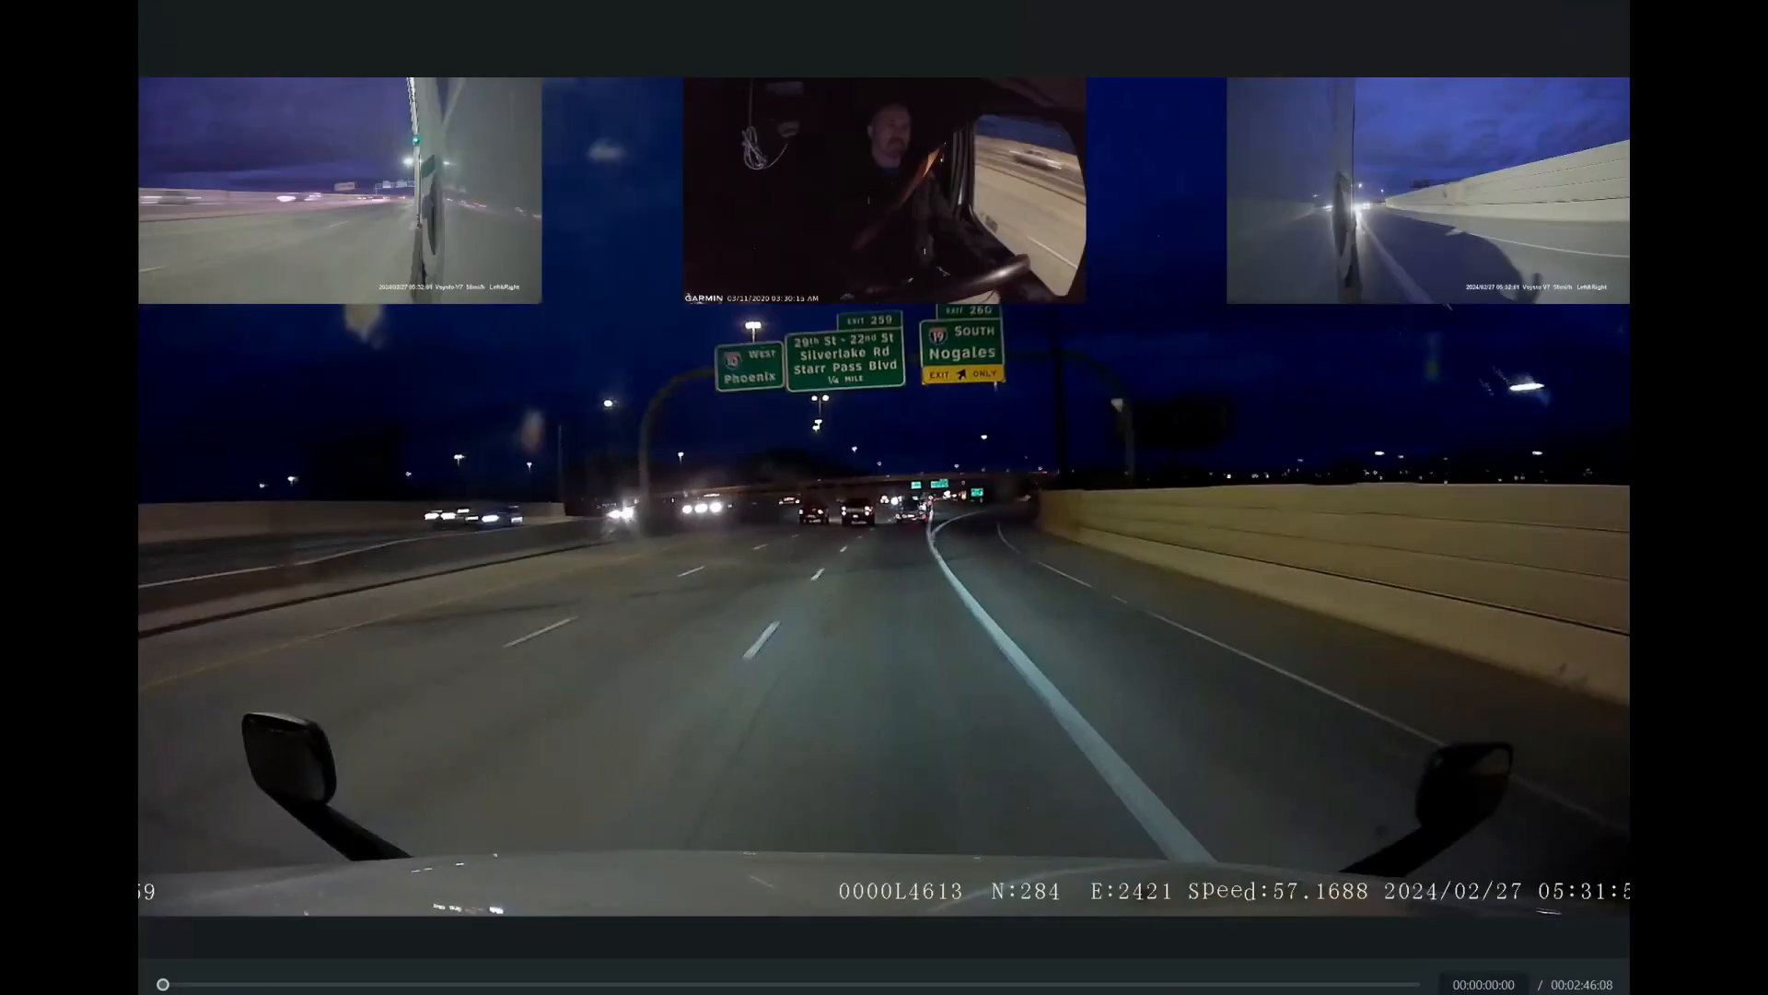
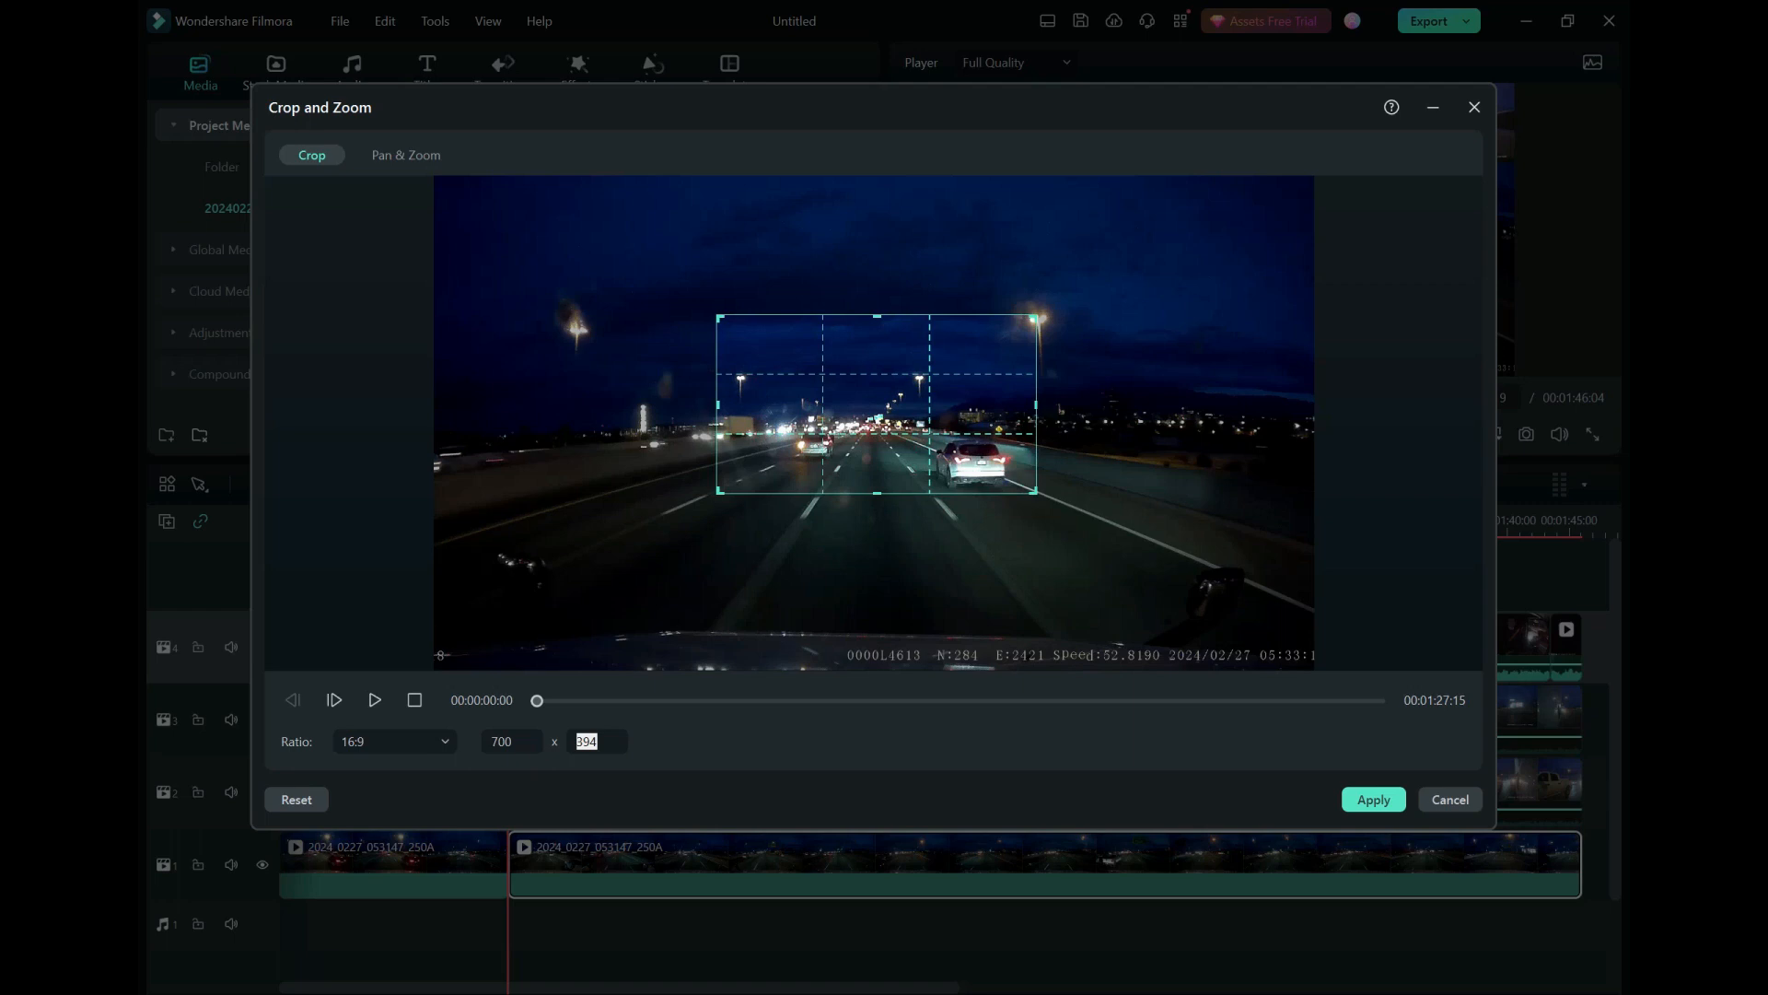
Step: Apply the 700 x 394 crop around the traffic ahead to the second road clip and save the project
{"action": "mouse_move", "coordinate": [877, 404]}
{"action": "left_mouse_down"}
{"action": "mouse_move", "coordinate": [875, 430]}
{"action": "mouse_move", "coordinate": [876, 405]}
{"action": "left_mouse_up"}
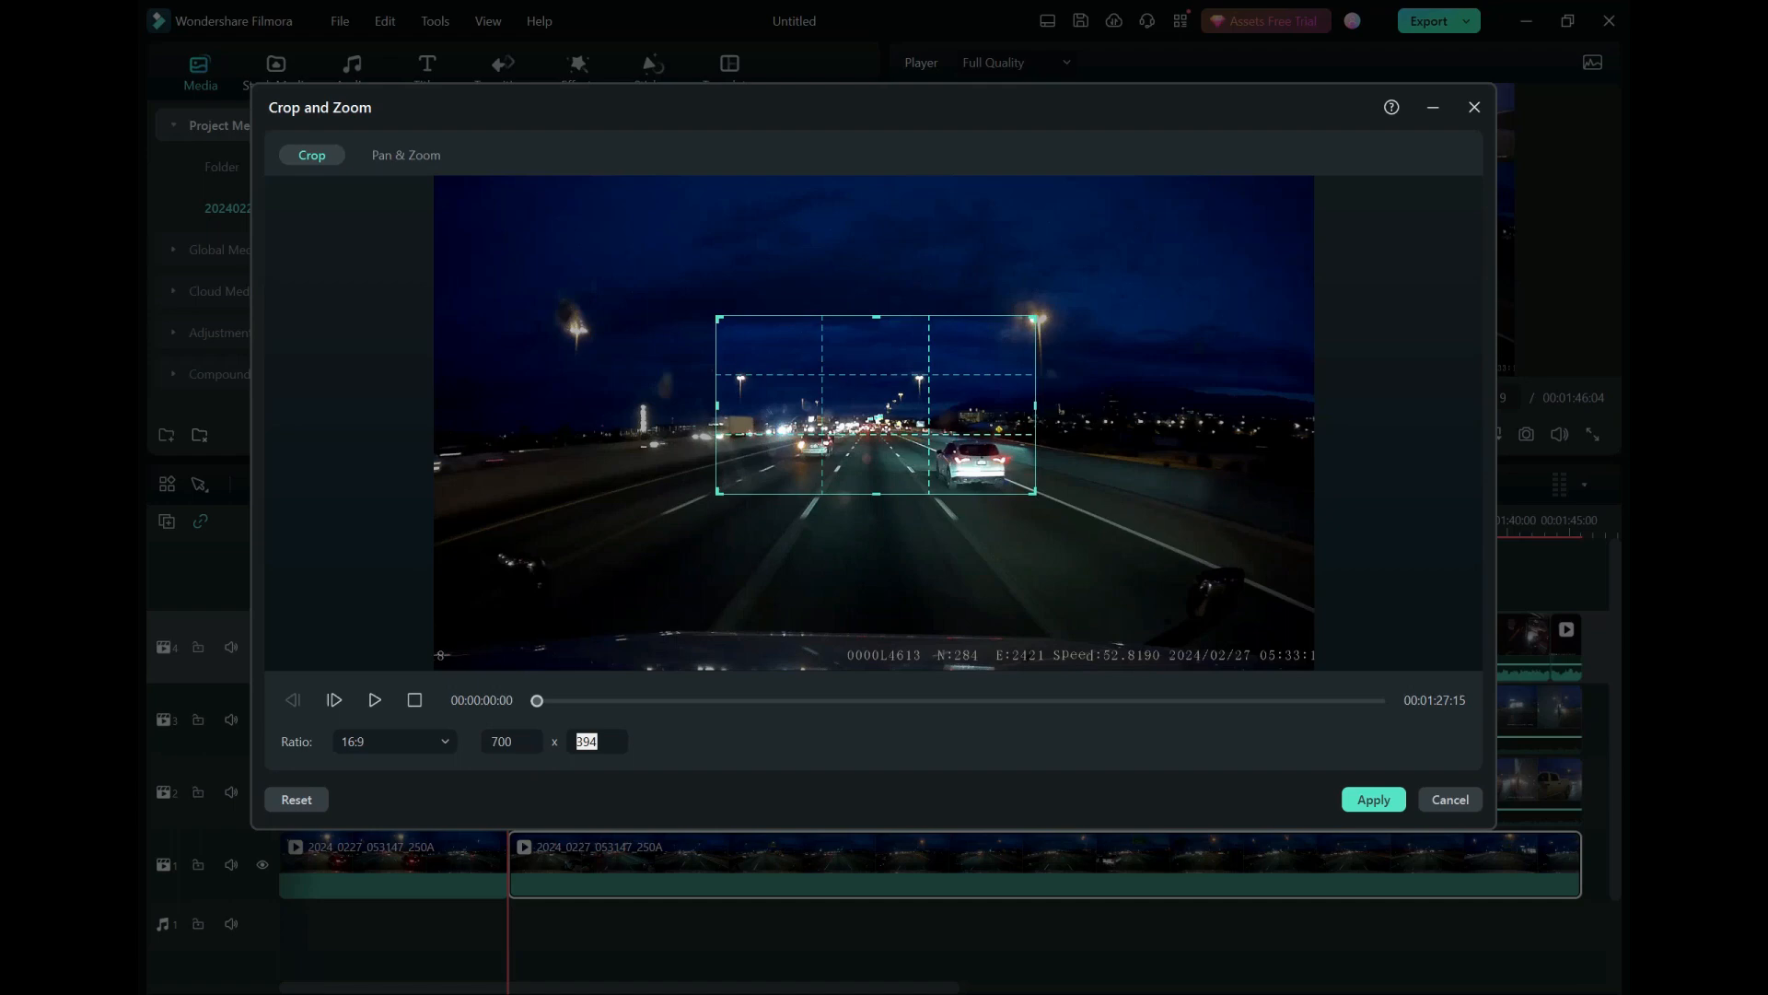
{"action": "left_click", "coordinate": [1374, 800]}
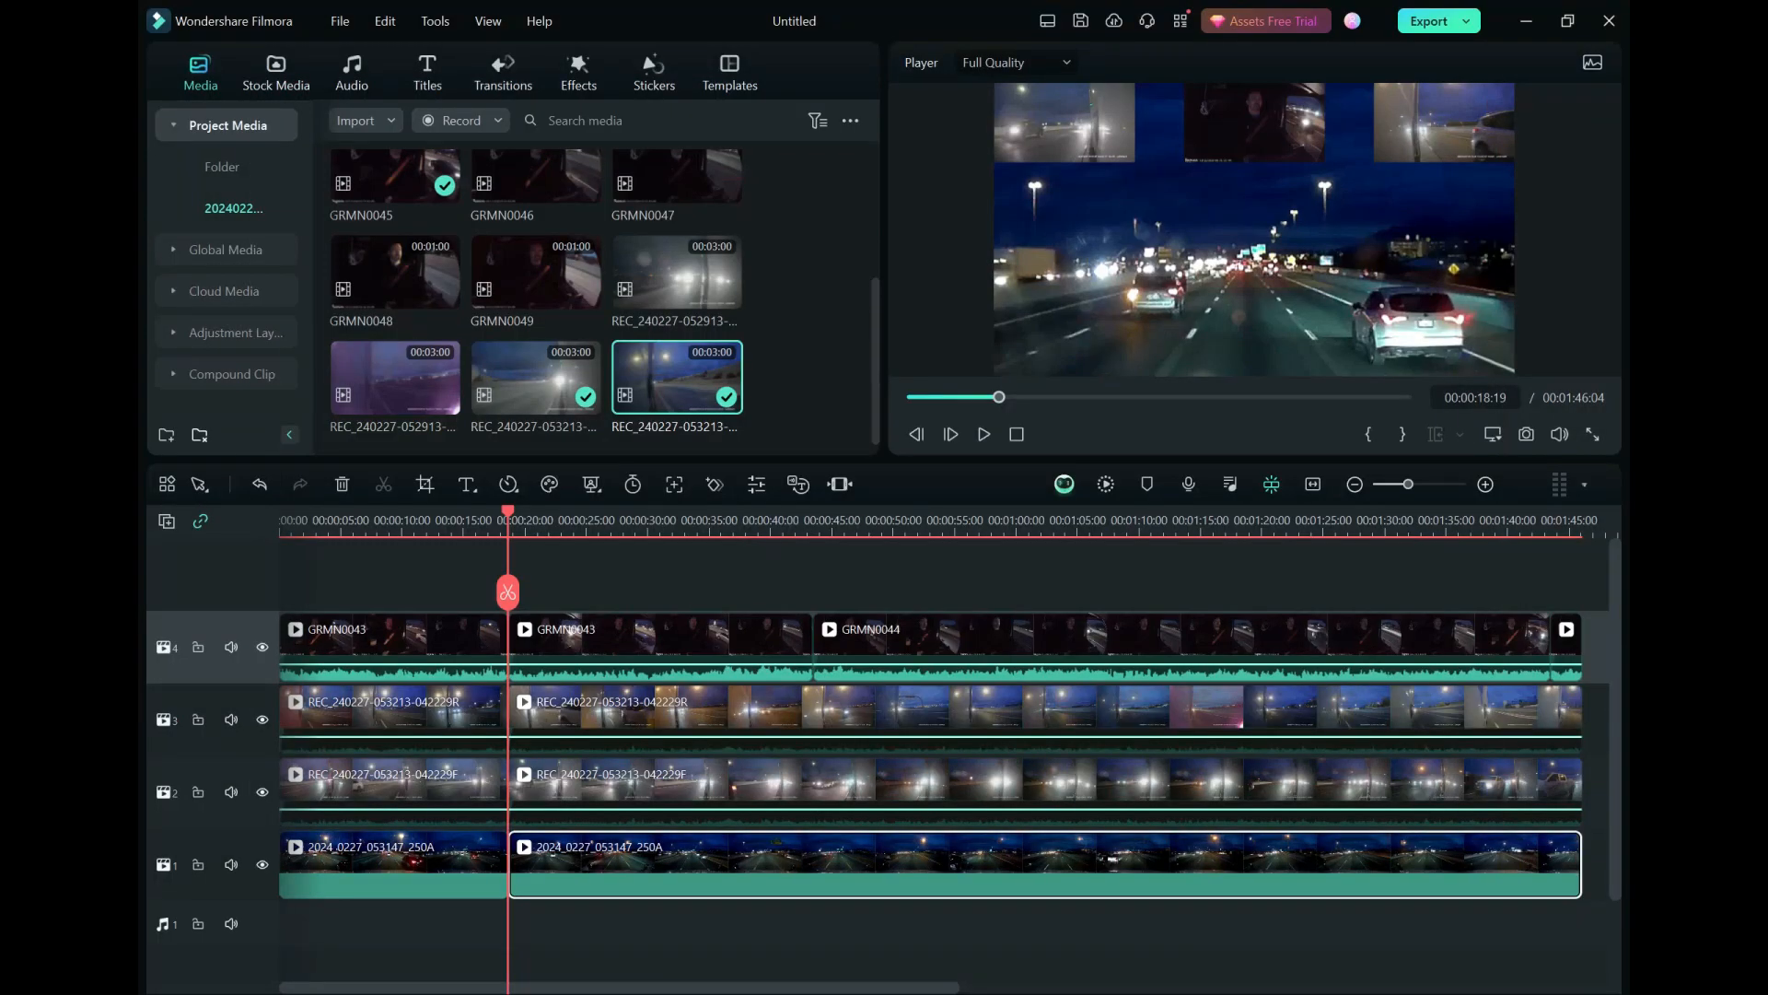
{"action": "key", "text": "ctrl+s"}
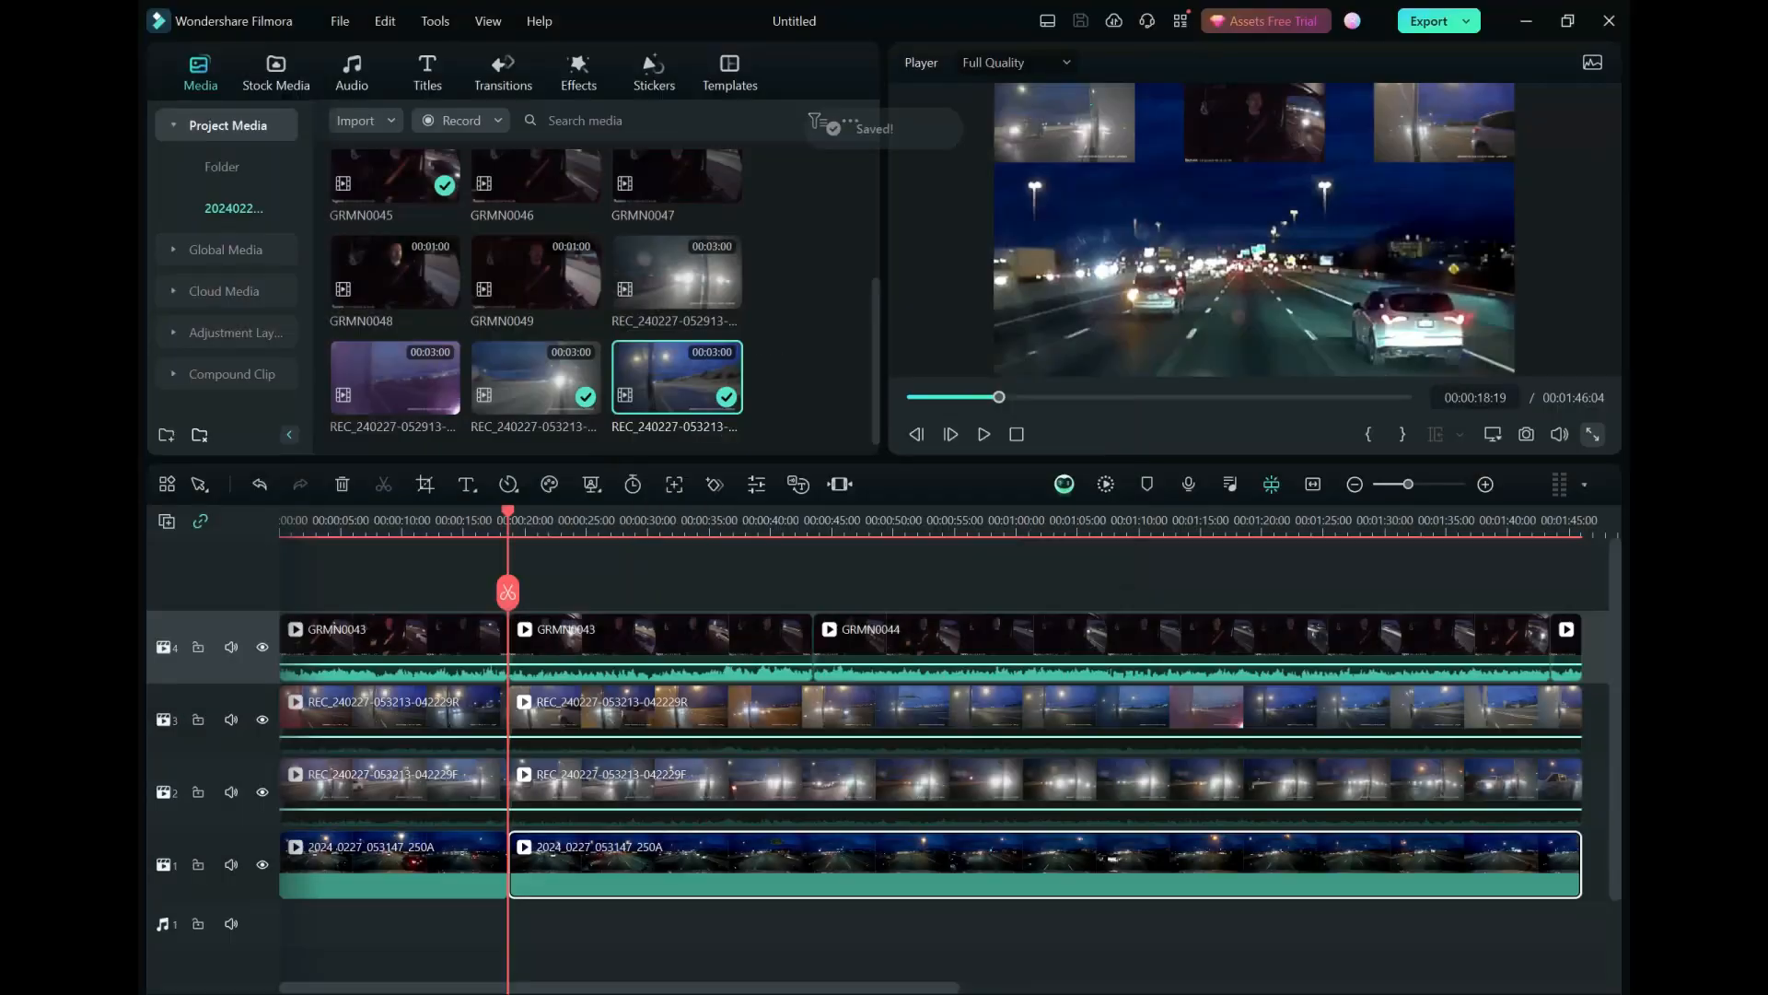
Step: Play the cropped section in full screen up to 00:00:36:19 and split all video tracks there
{"action": "left_click", "coordinate": [1594, 434]}
{"action": "key", "text": "space"}
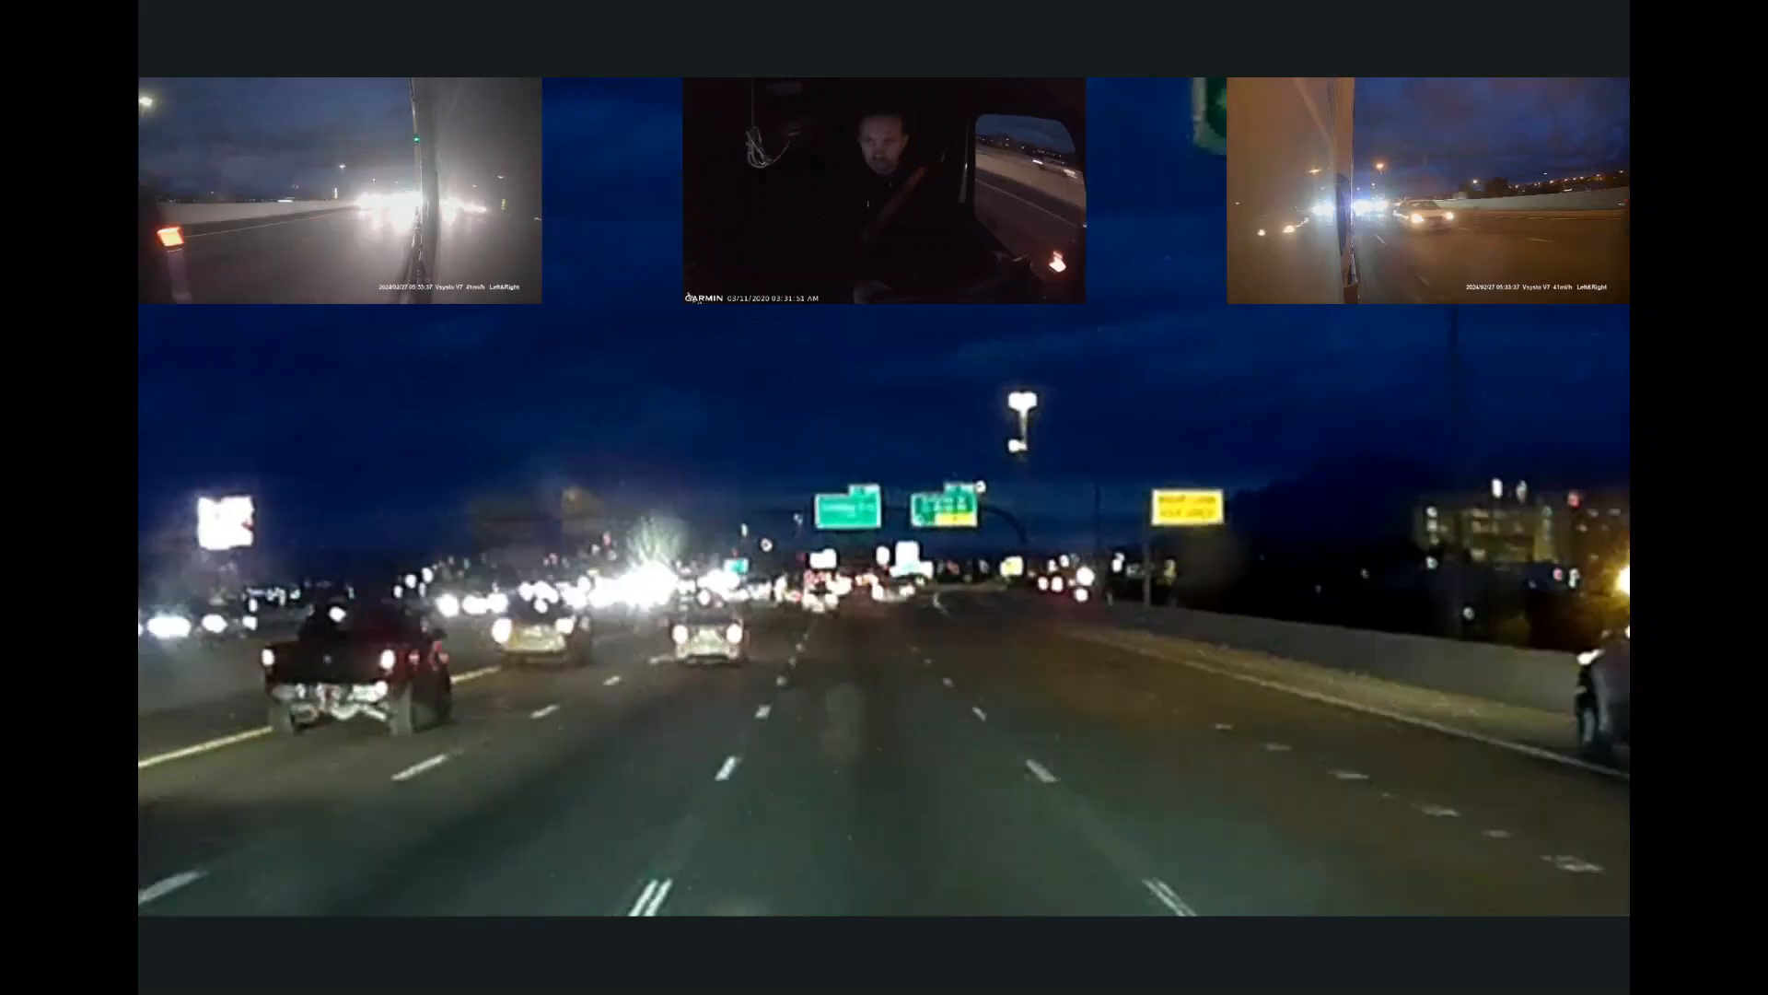
{"action": "key", "text": "space"}
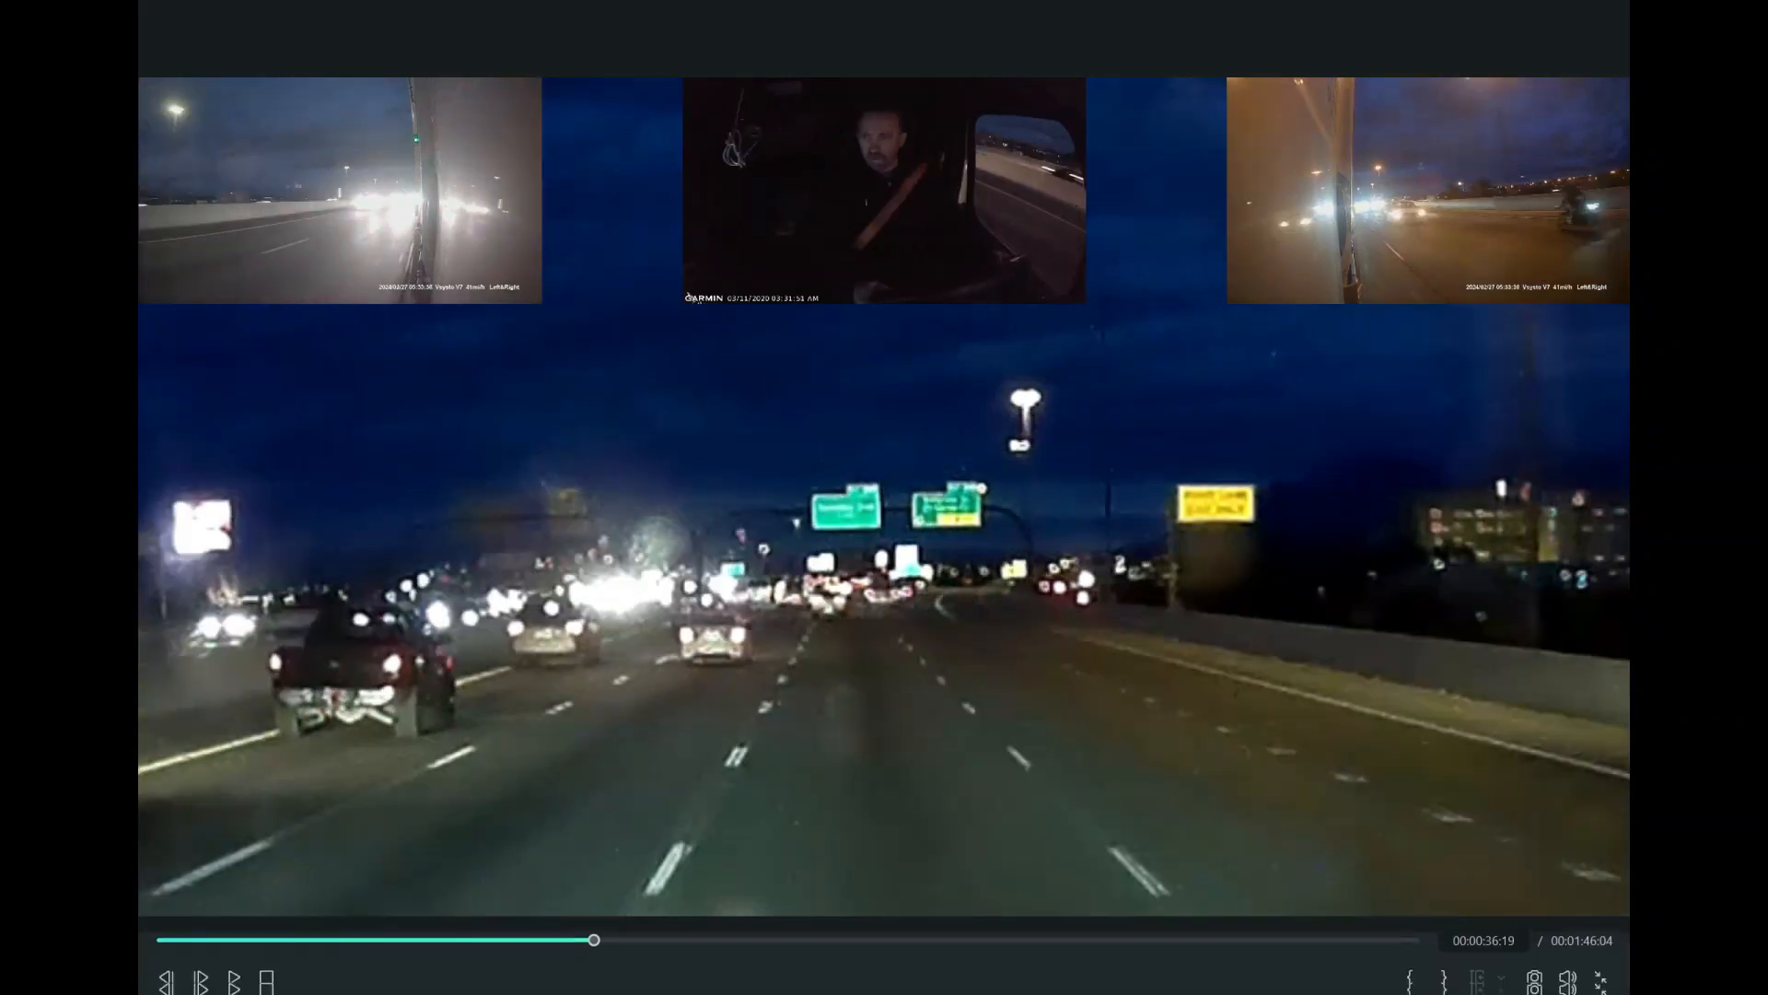
{"action": "left_click", "coordinate": [1601, 974]}
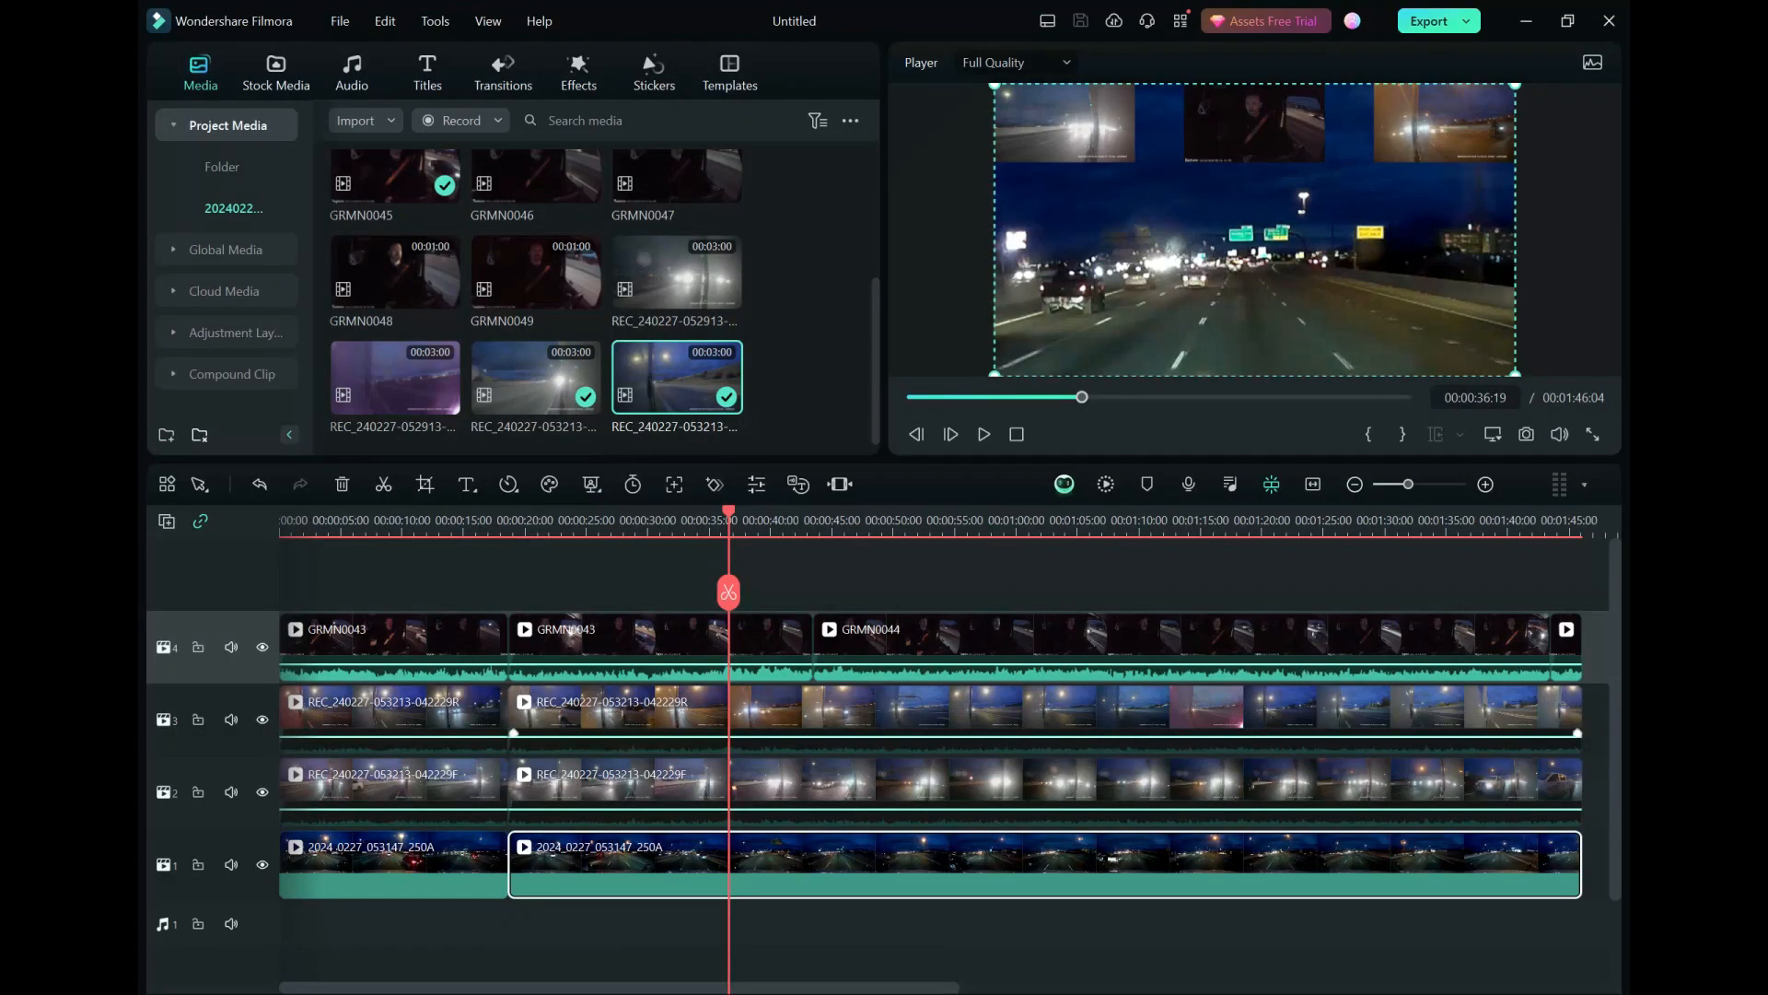
{"action": "key", "text": "ctrl+b"}
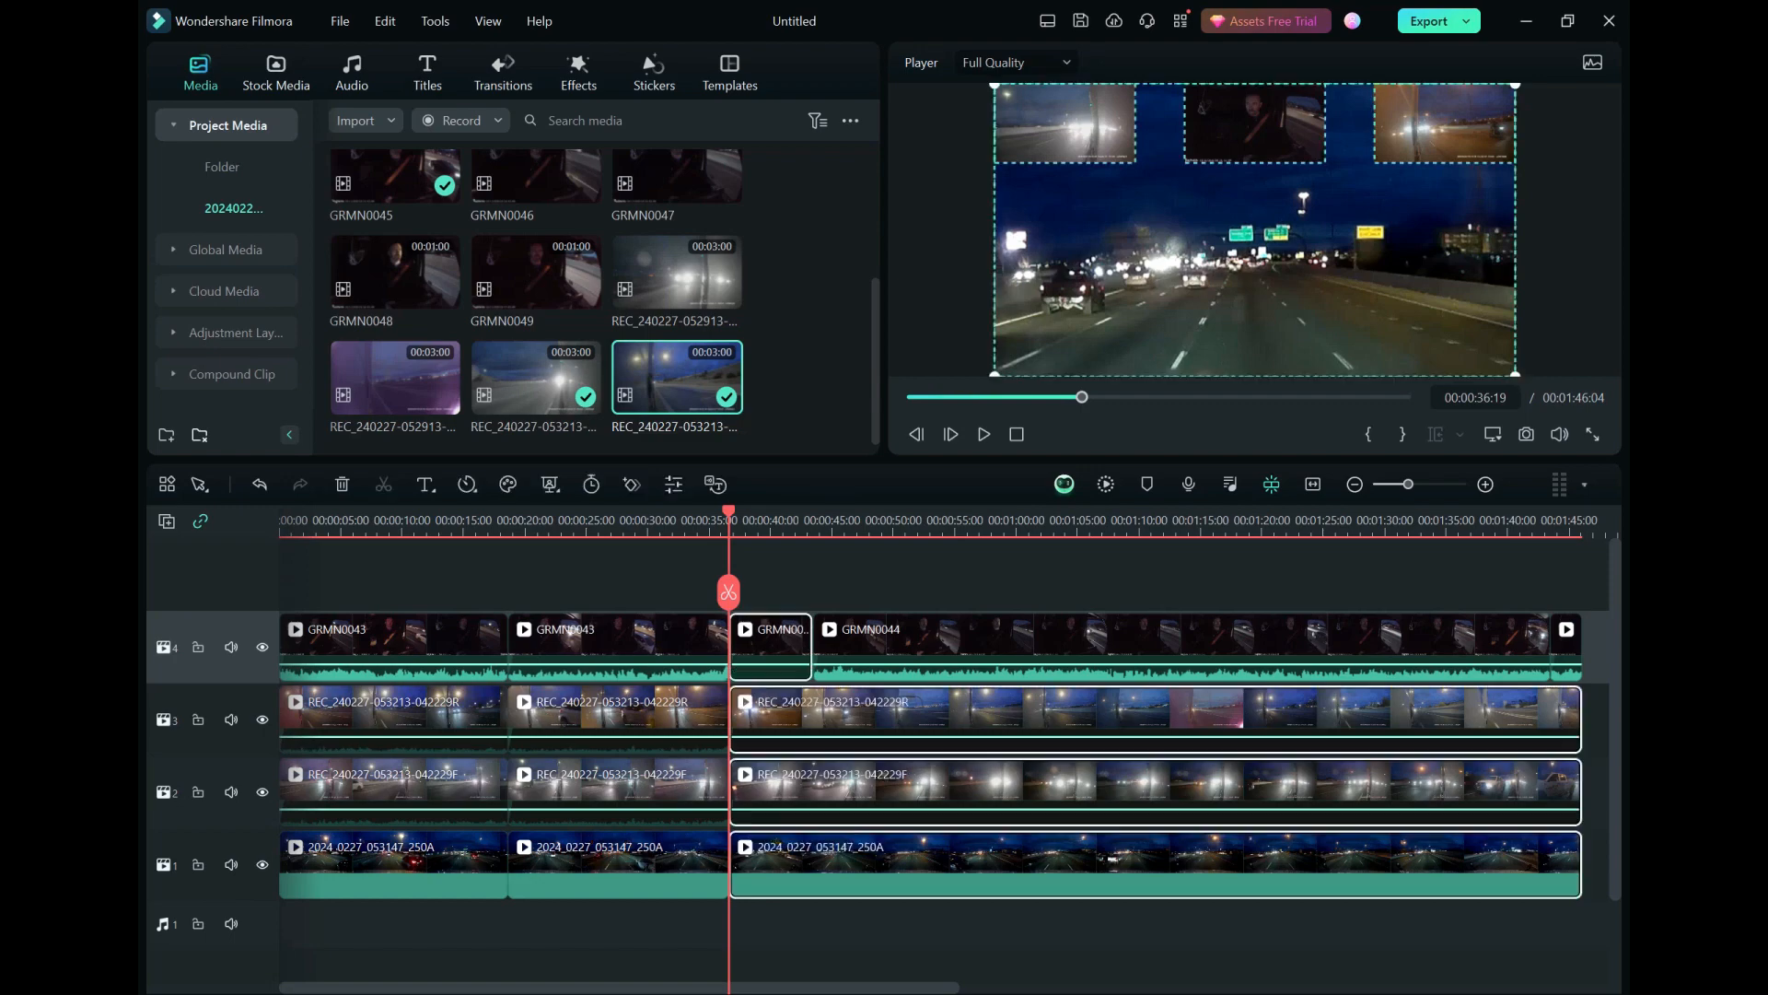
Step: Apply the full 1920 x 1080 frame to the road clip after the cut and save the project
{"action": "left_click", "coordinate": [1112, 860]}
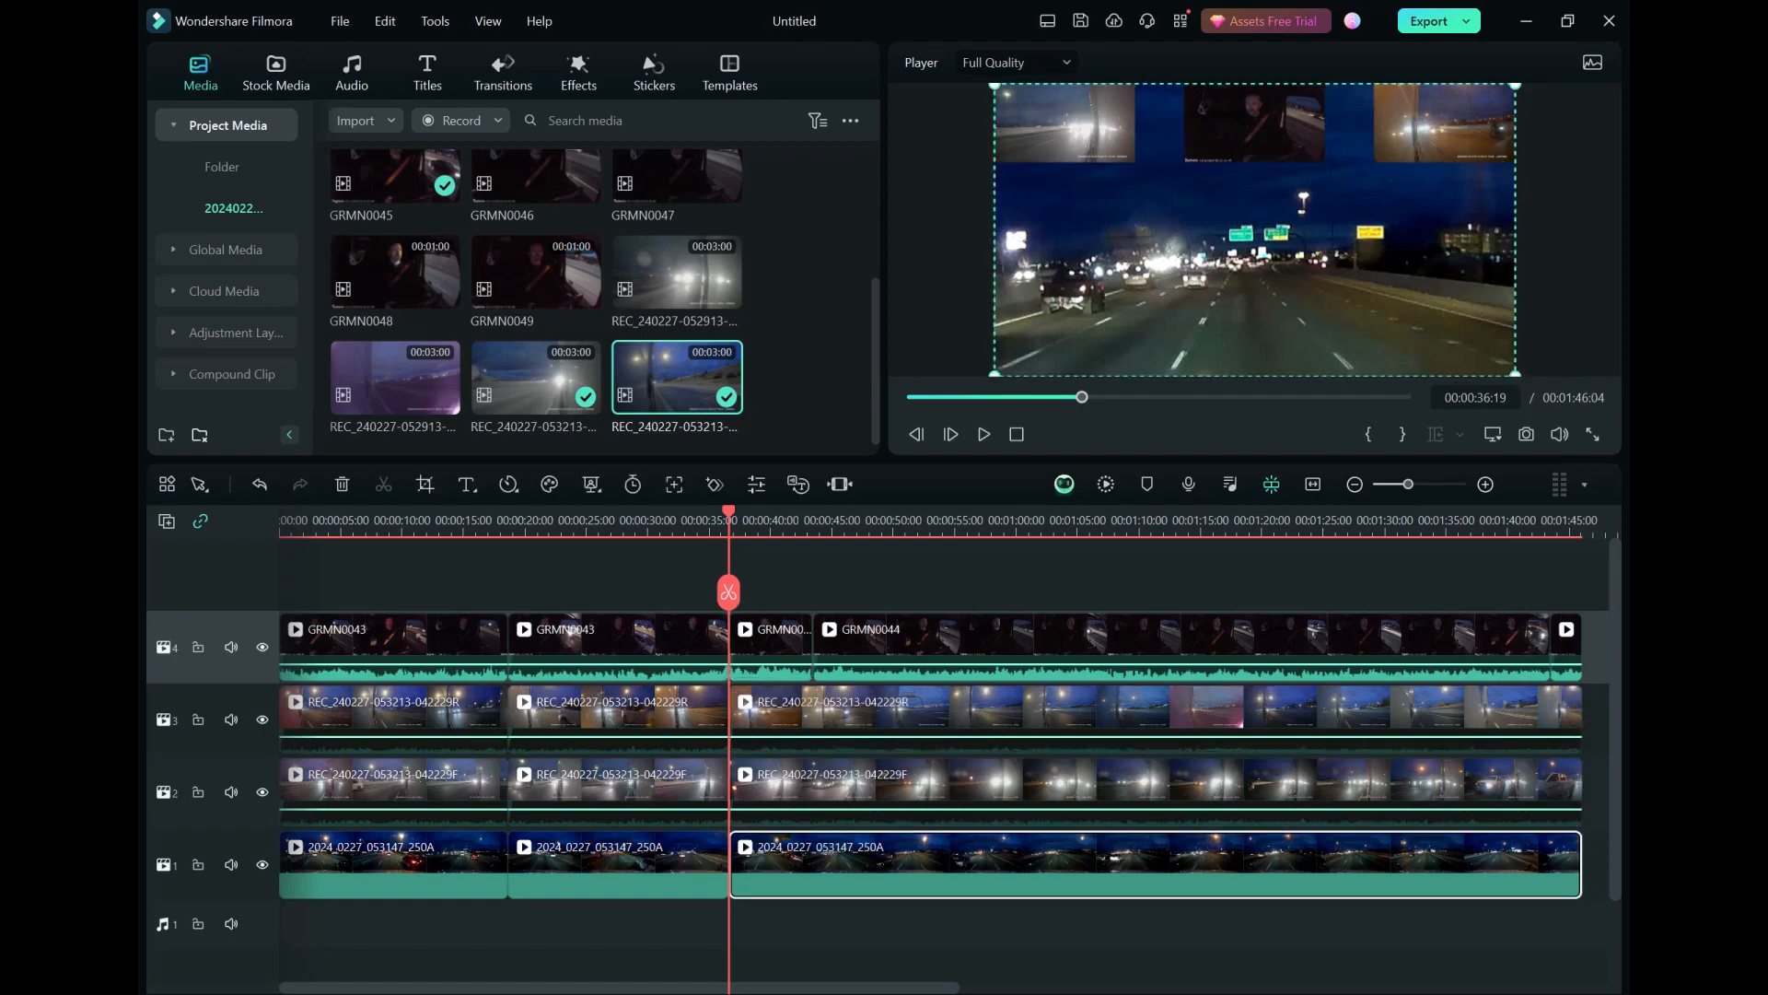
{"action": "key", "text": "alt+c"}
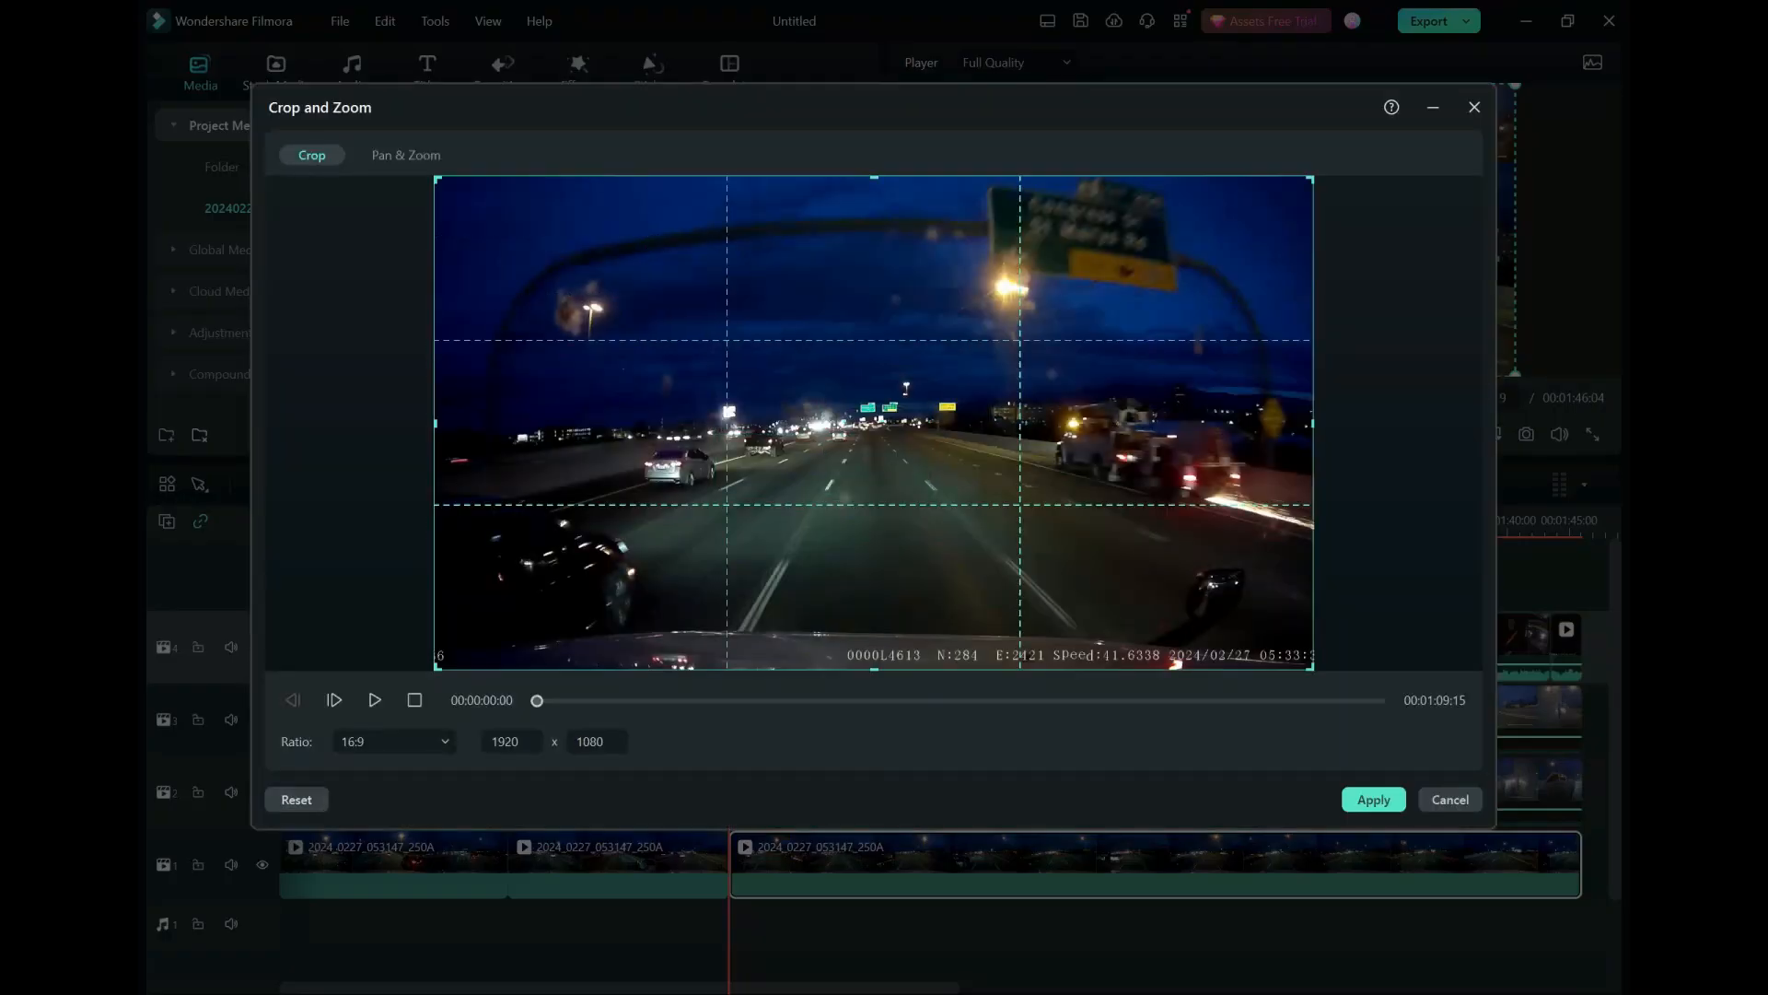
{"action": "left_click", "coordinate": [1373, 800]}
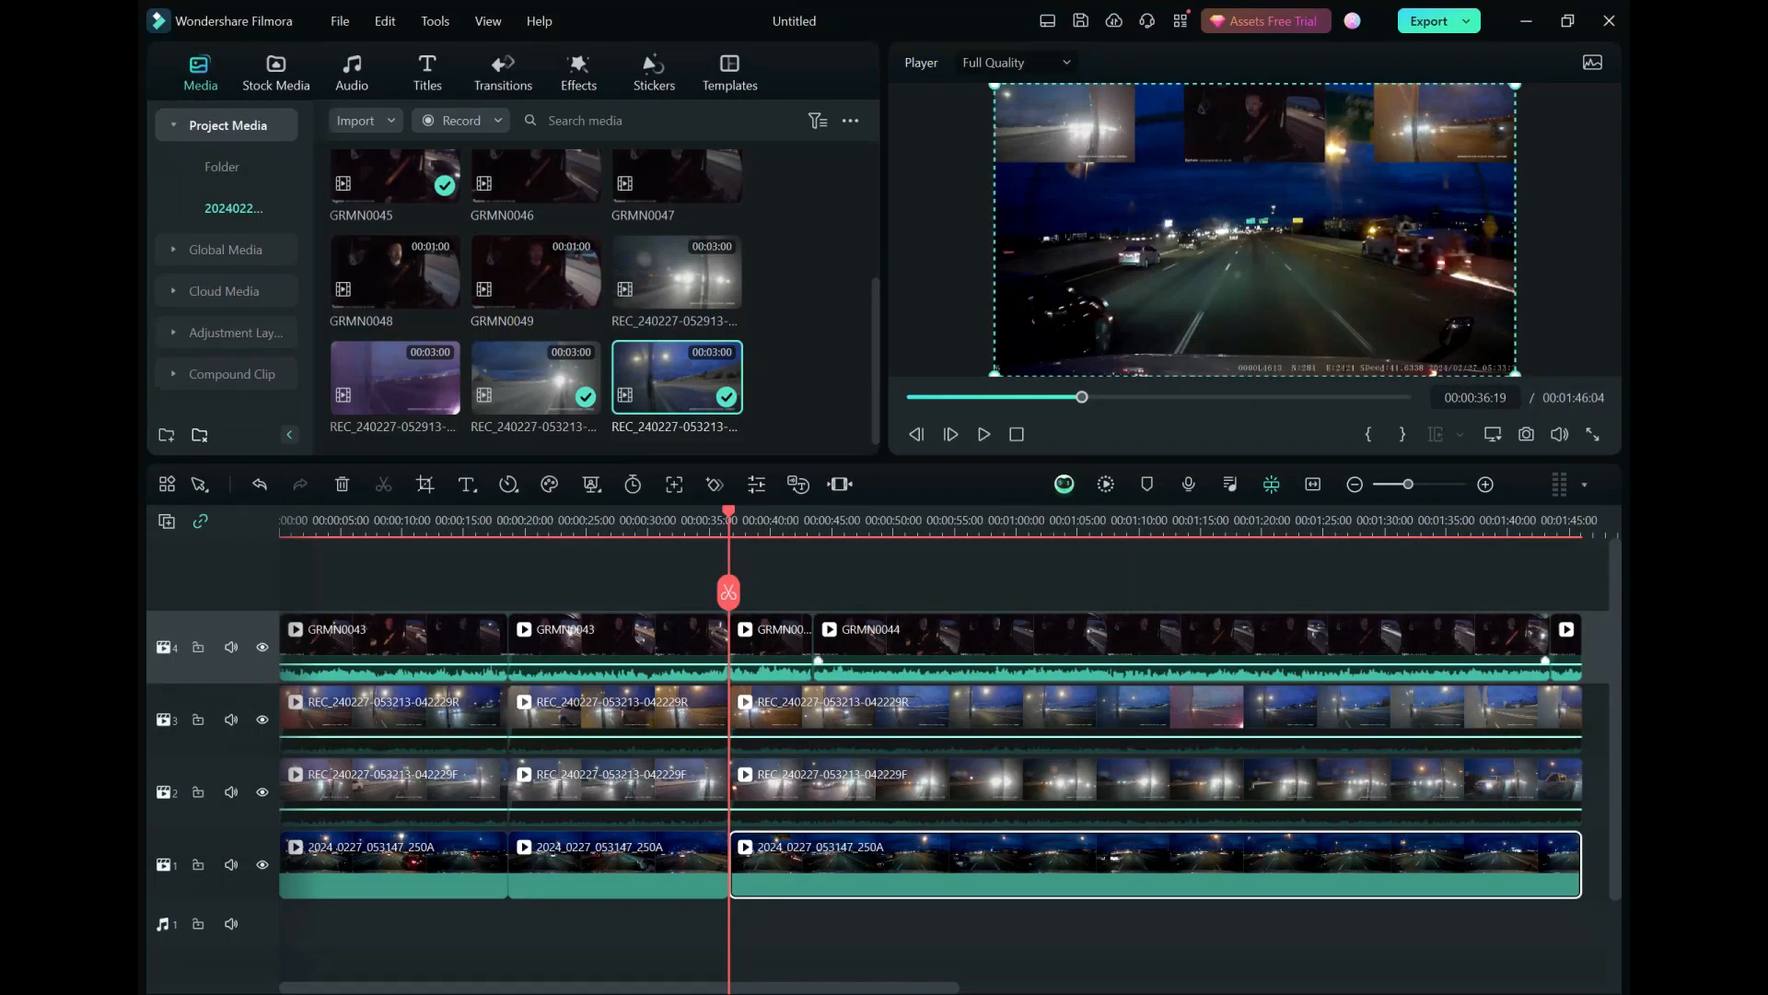
{"action": "key", "text": "ctrl+s"}
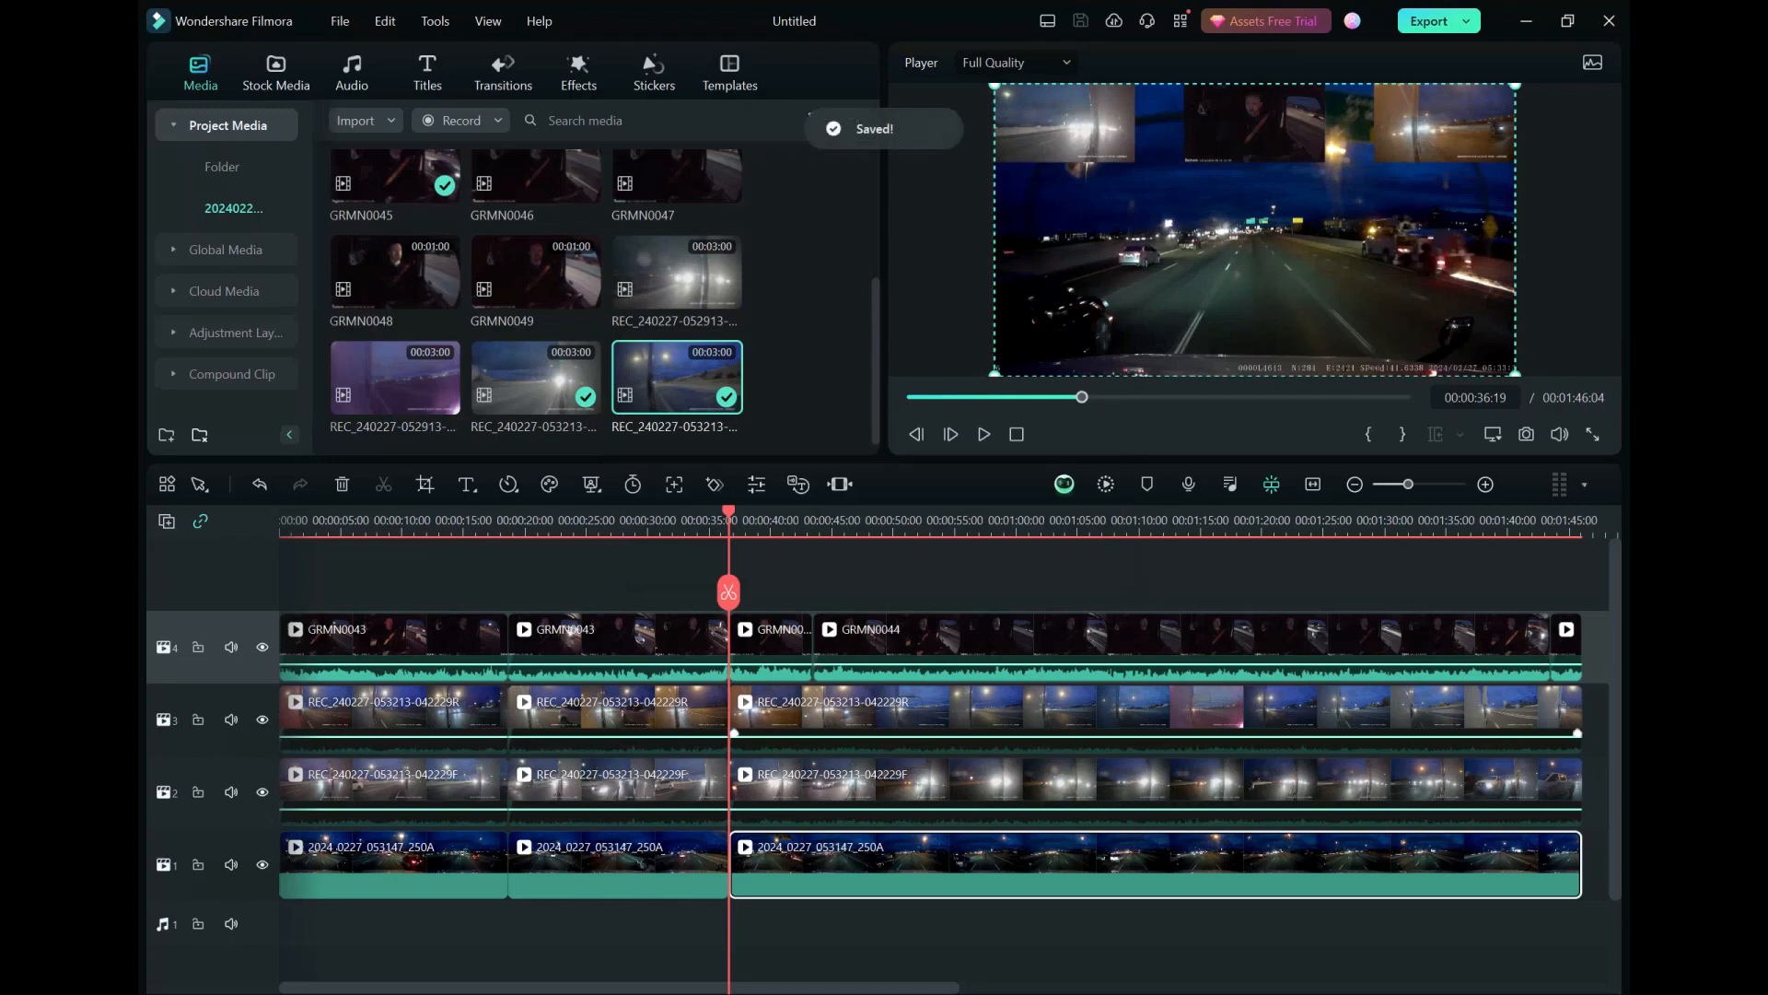
Step: Preview the uncropped section, then split all video tracks at 00:00:31:19, five seconds before the previous cut
{"action": "key", "text": "space"}
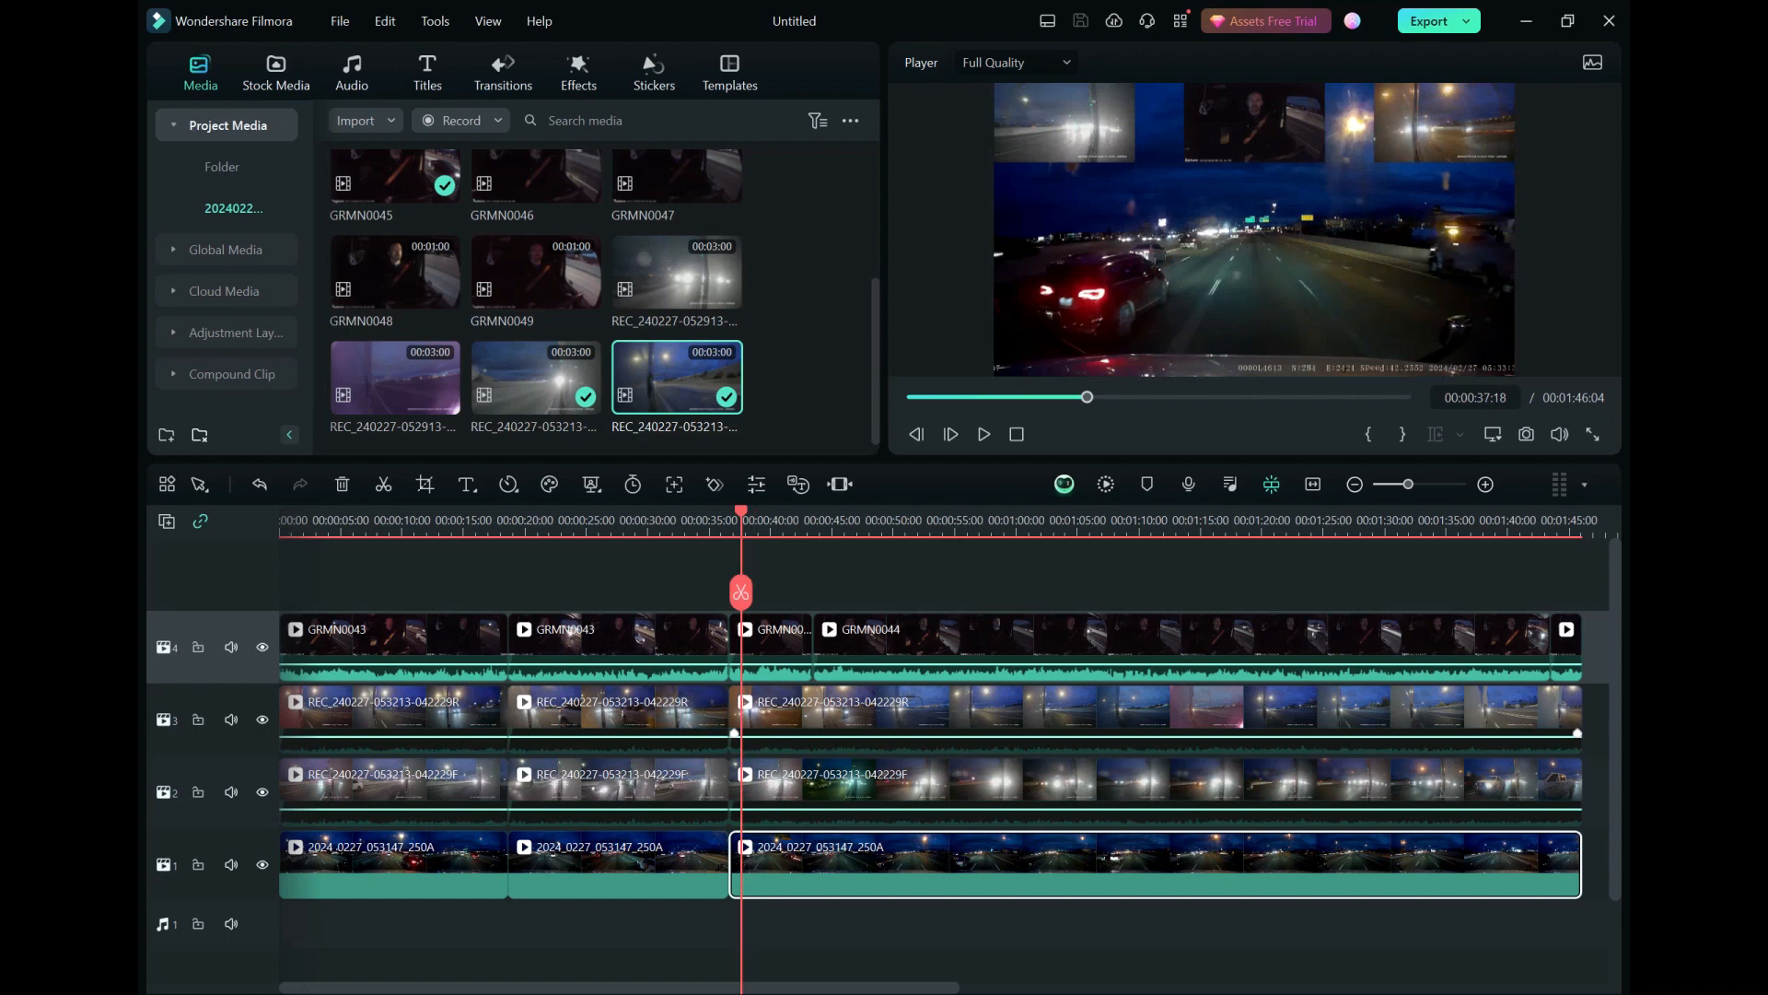
{"action": "key", "text": "space"}
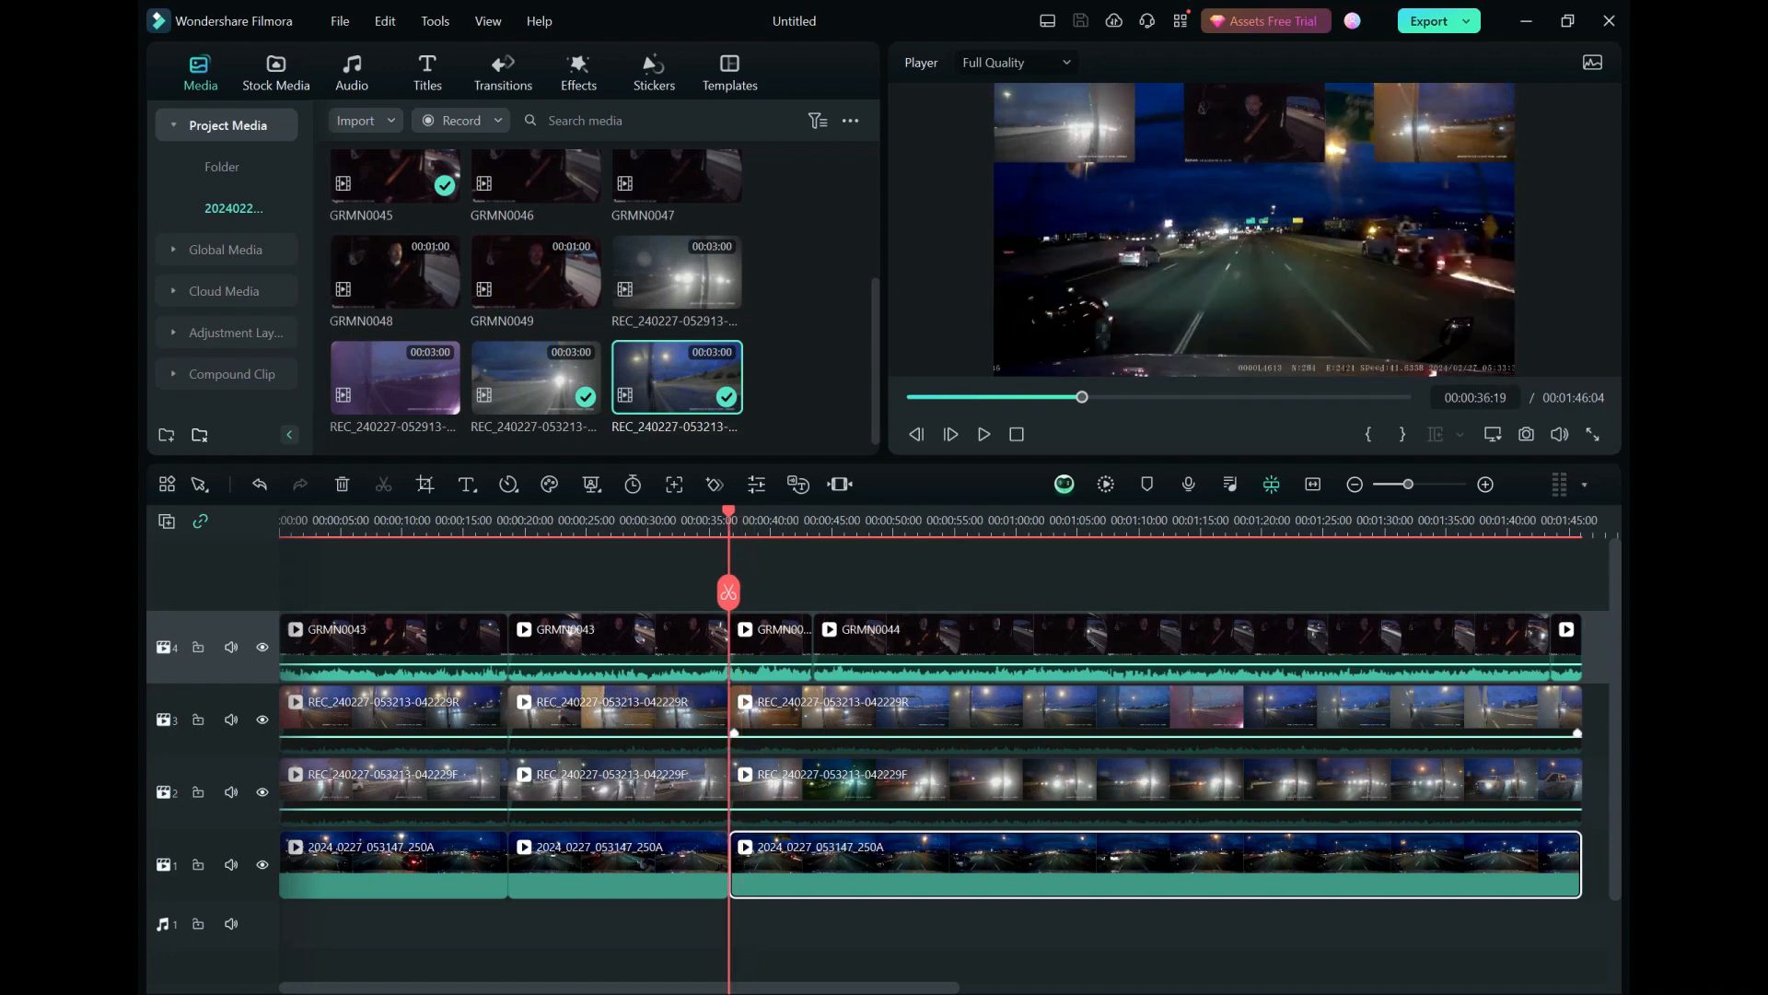
{"action": "key", "text": "shift+Left"}
{"action": "key", "text": "shift+Left"}
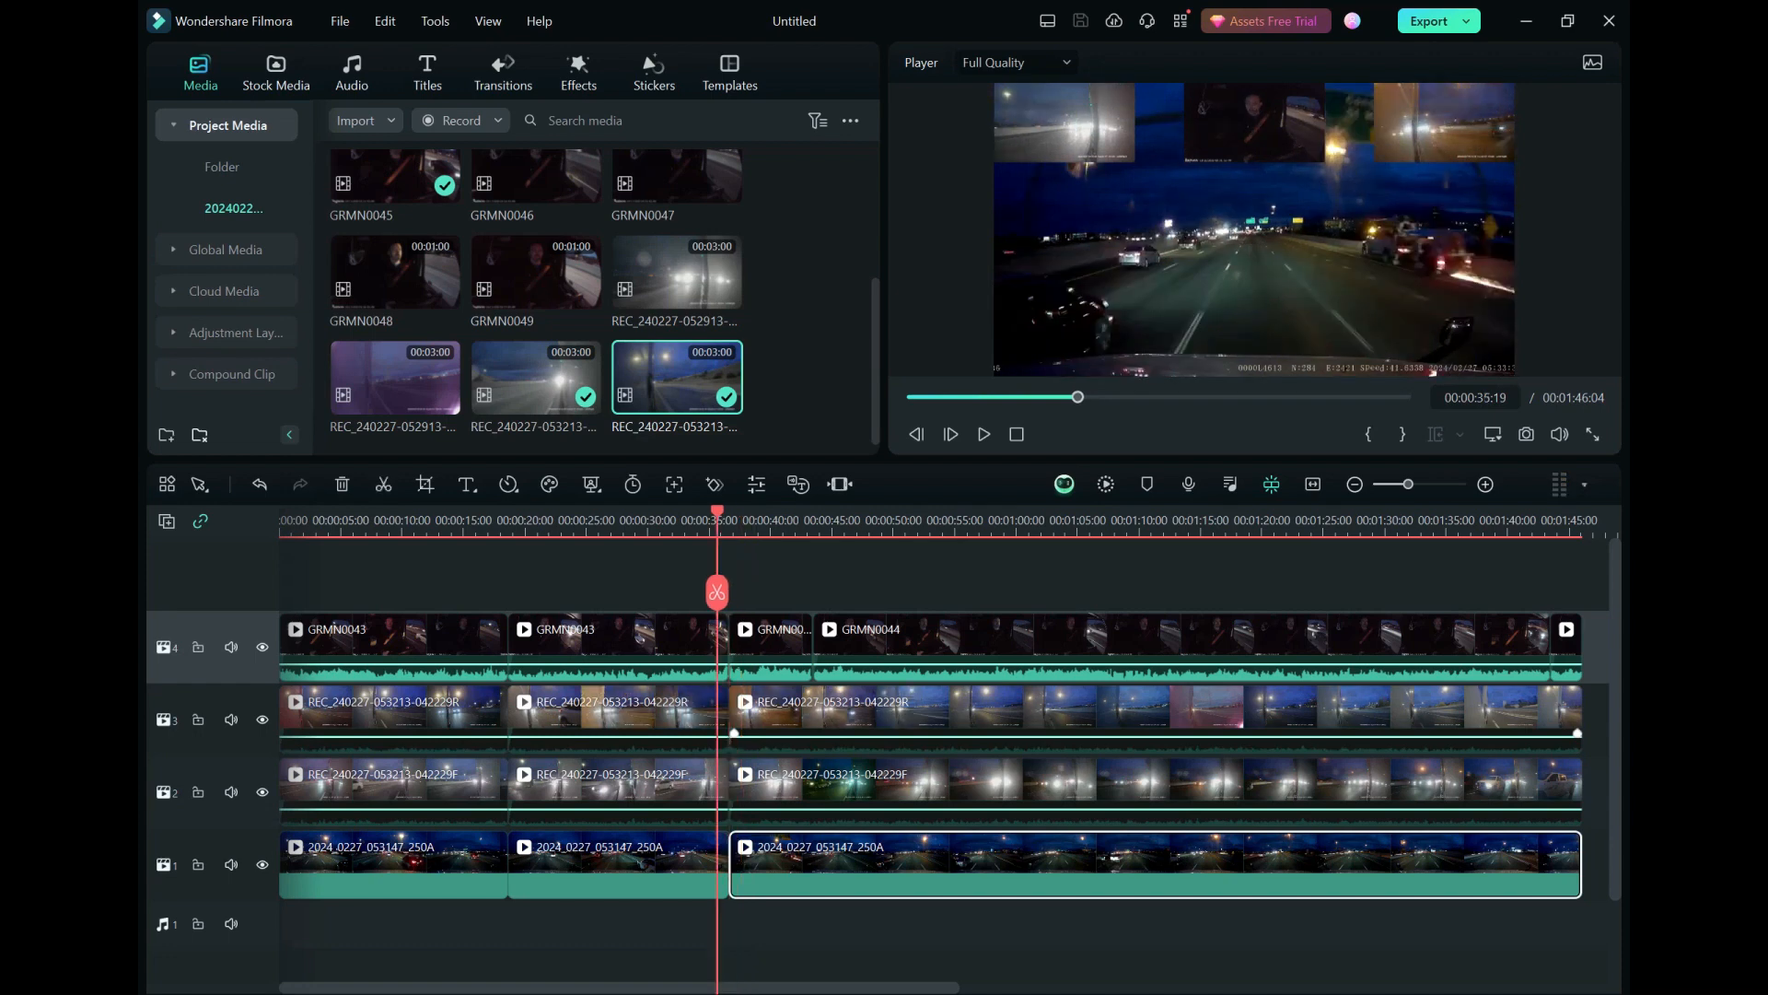
{"action": "key", "text": "shift+Left"}
{"action": "key", "text": "shift+Left"}
{"action": "key", "text": "shift+Left"}
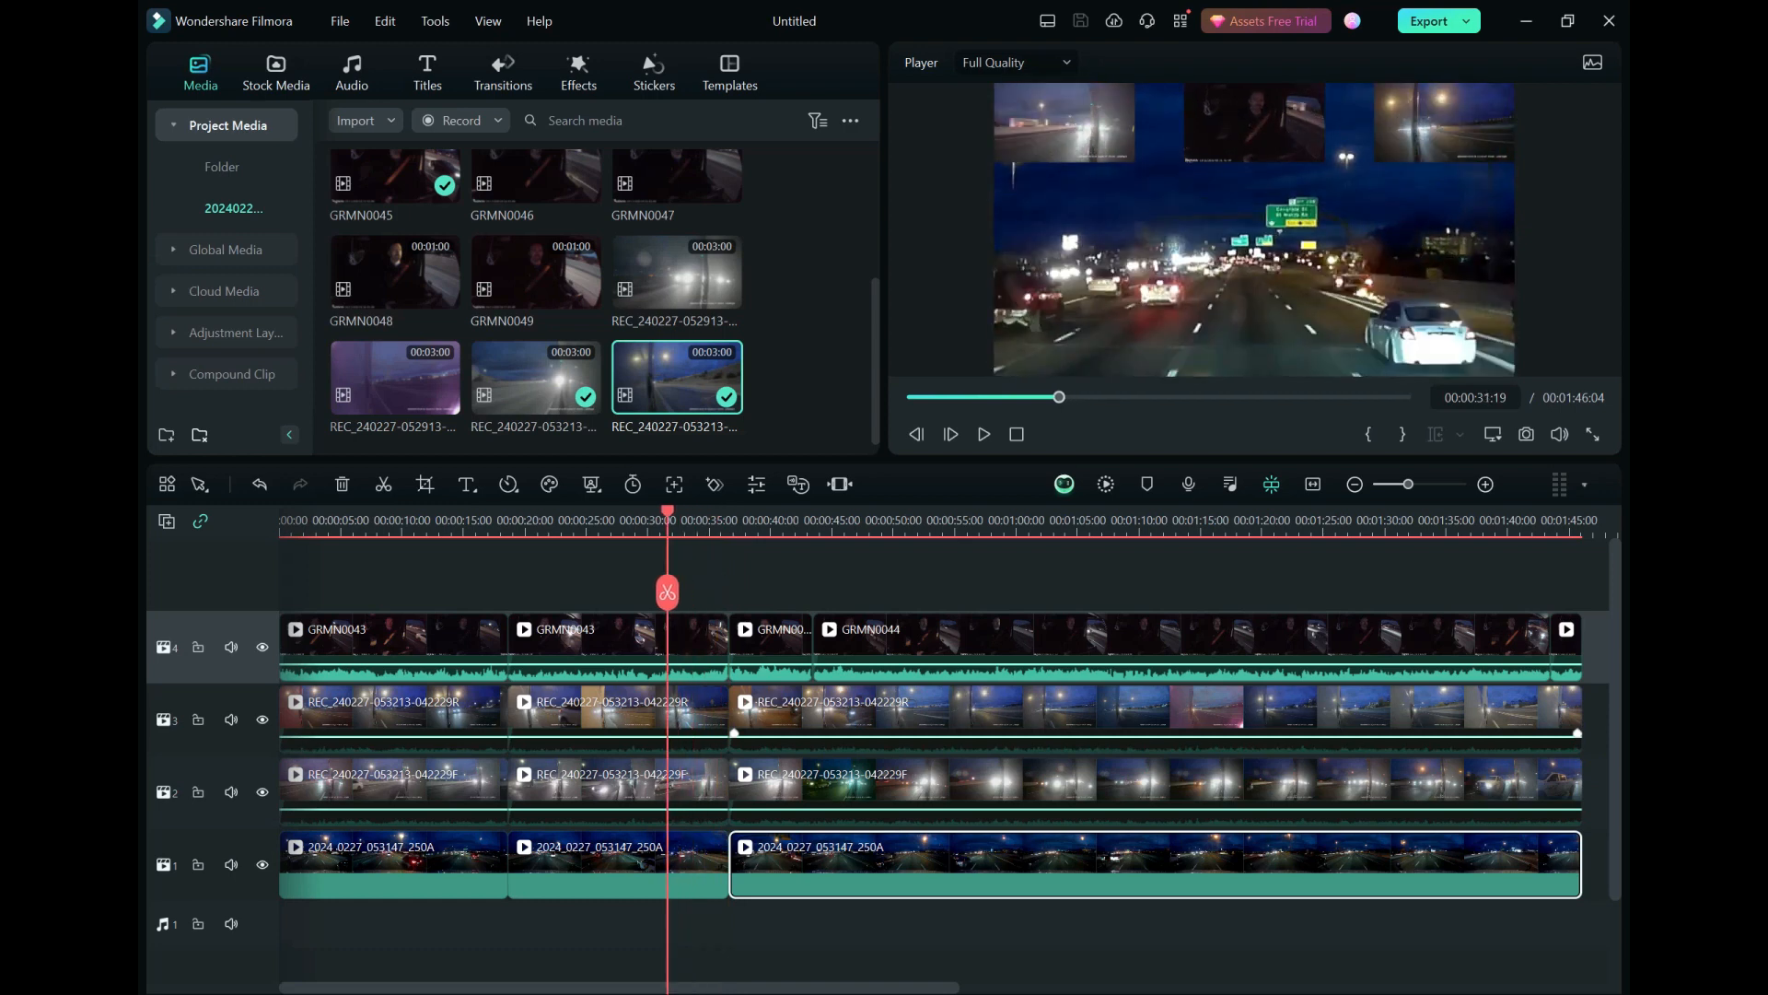
{"action": "left_click", "coordinate": [1013, 573]}
{"action": "key", "text": "ctrl+b"}
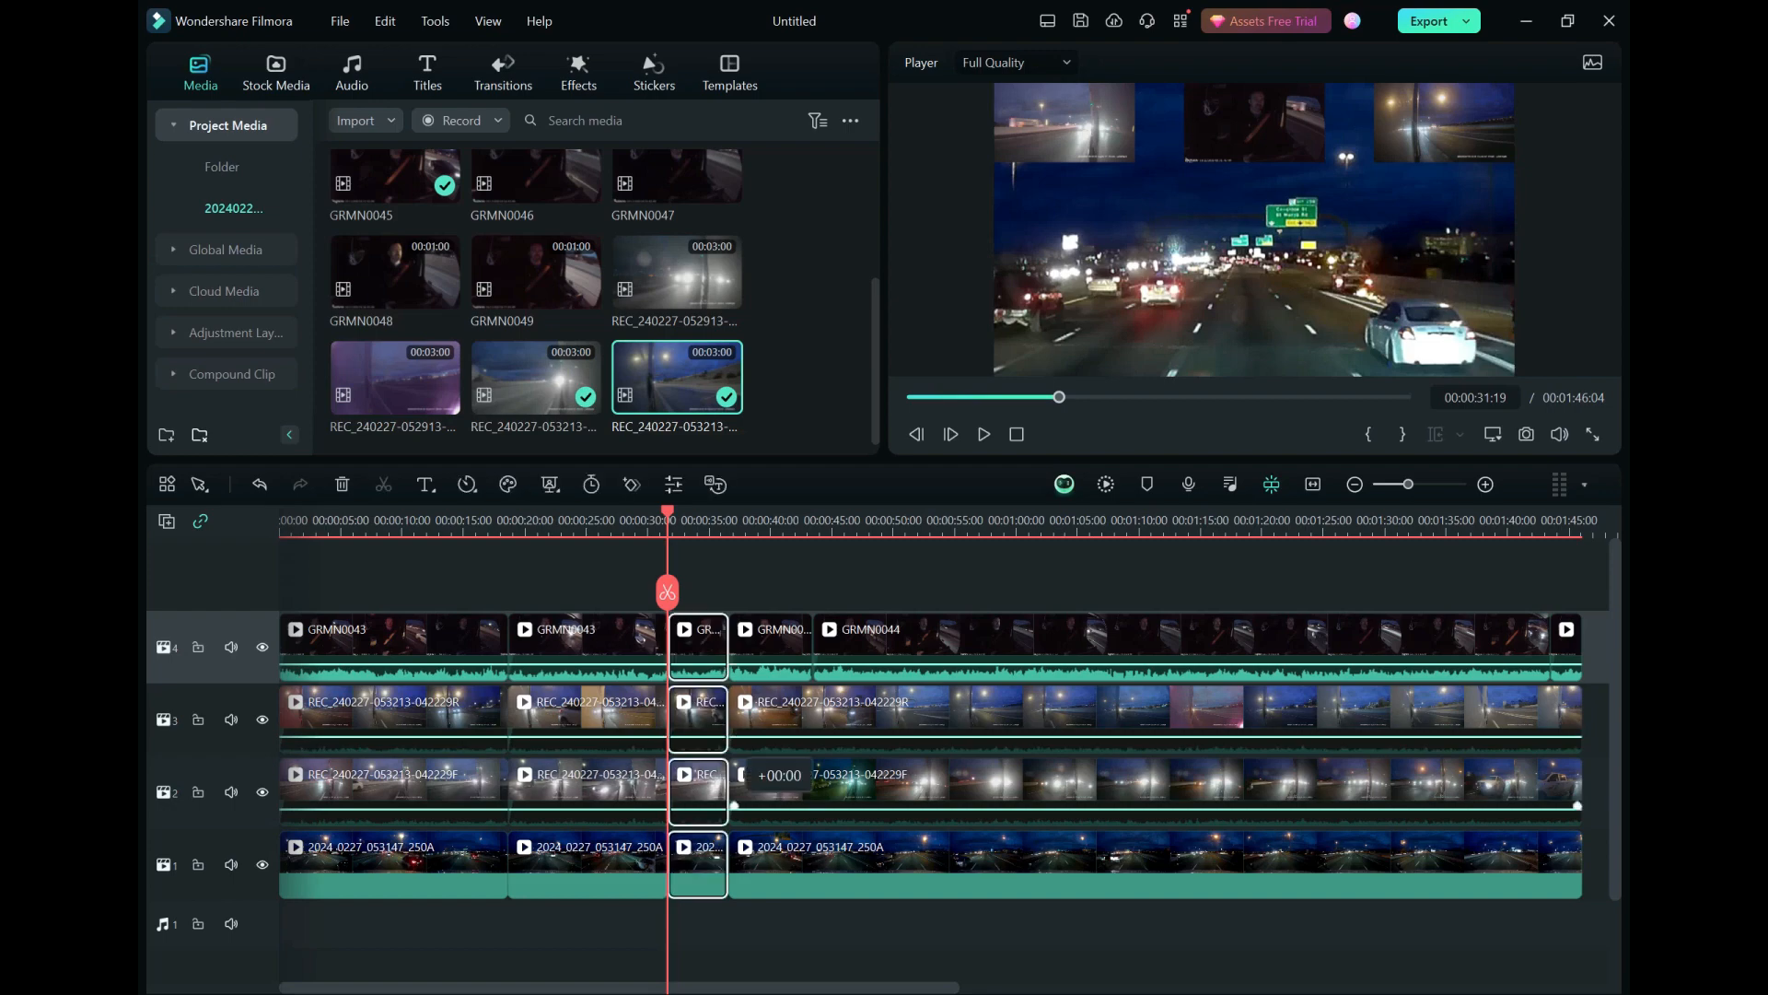
Step: Set up Pan & Zoom on the five-second road clip with the Start and End frames both 700 x 394
{"action": "left_click", "coordinate": [700, 864]}
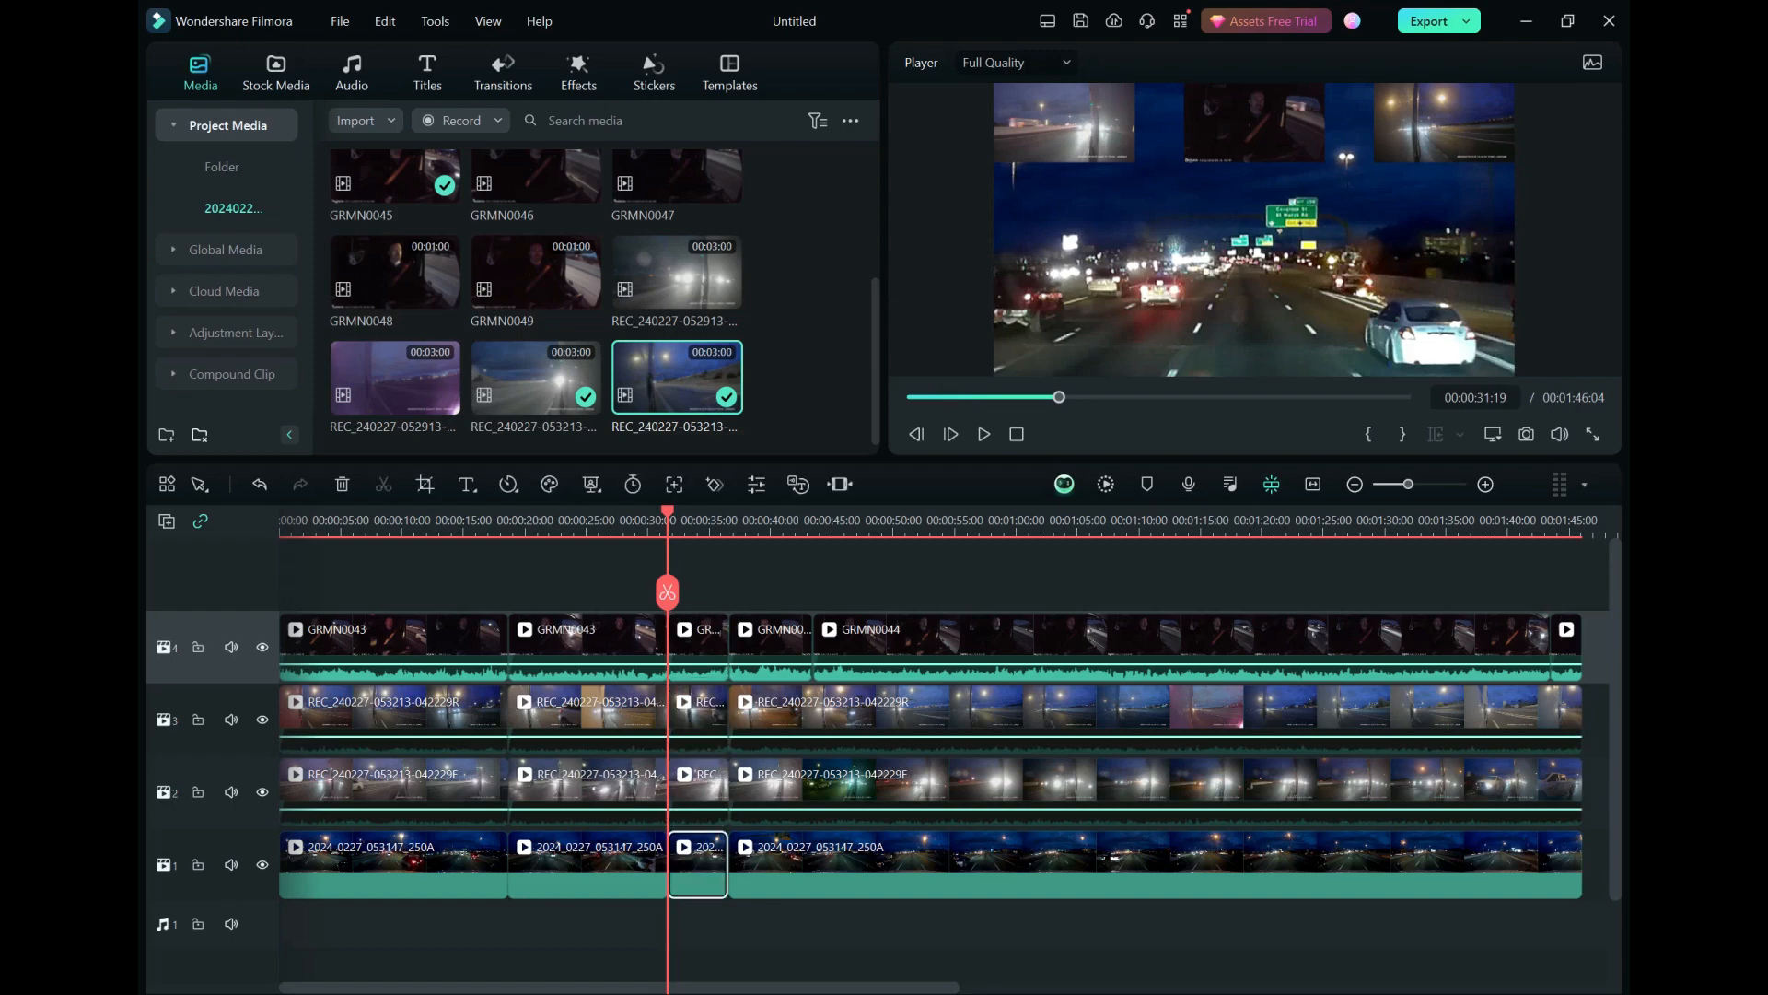
{"action": "key", "text": "alt+c"}
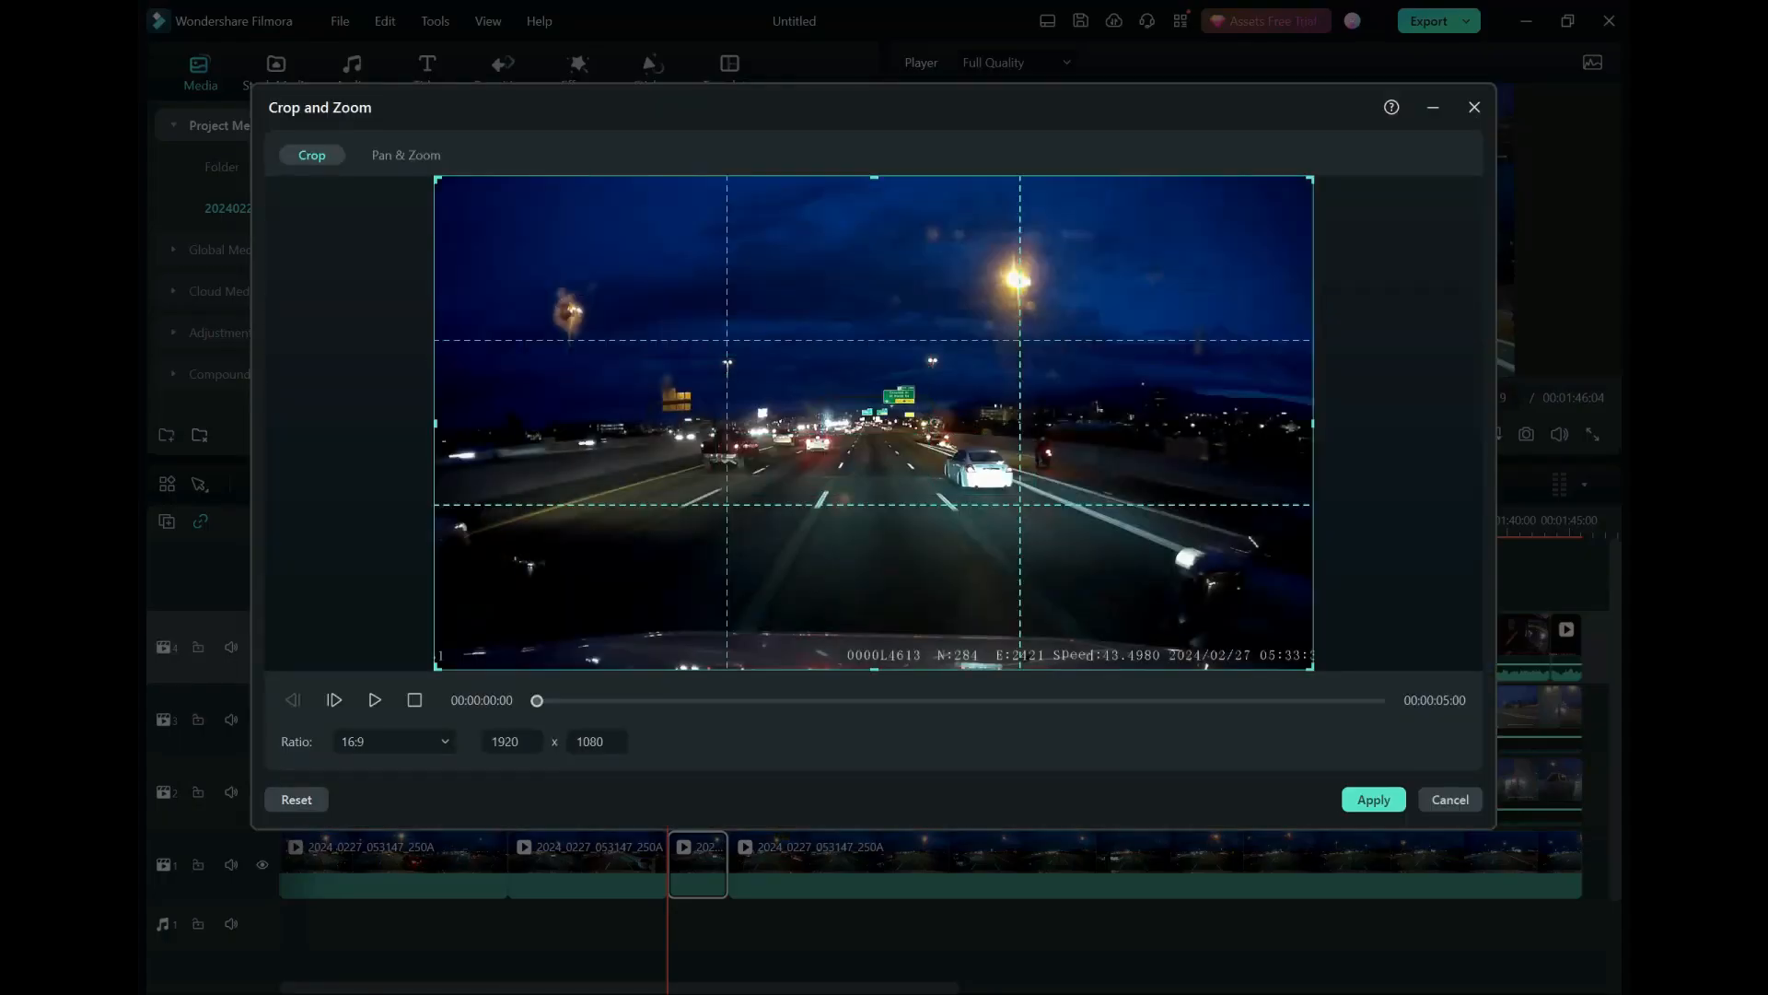
{"action": "left_click", "coordinate": [406, 155]}
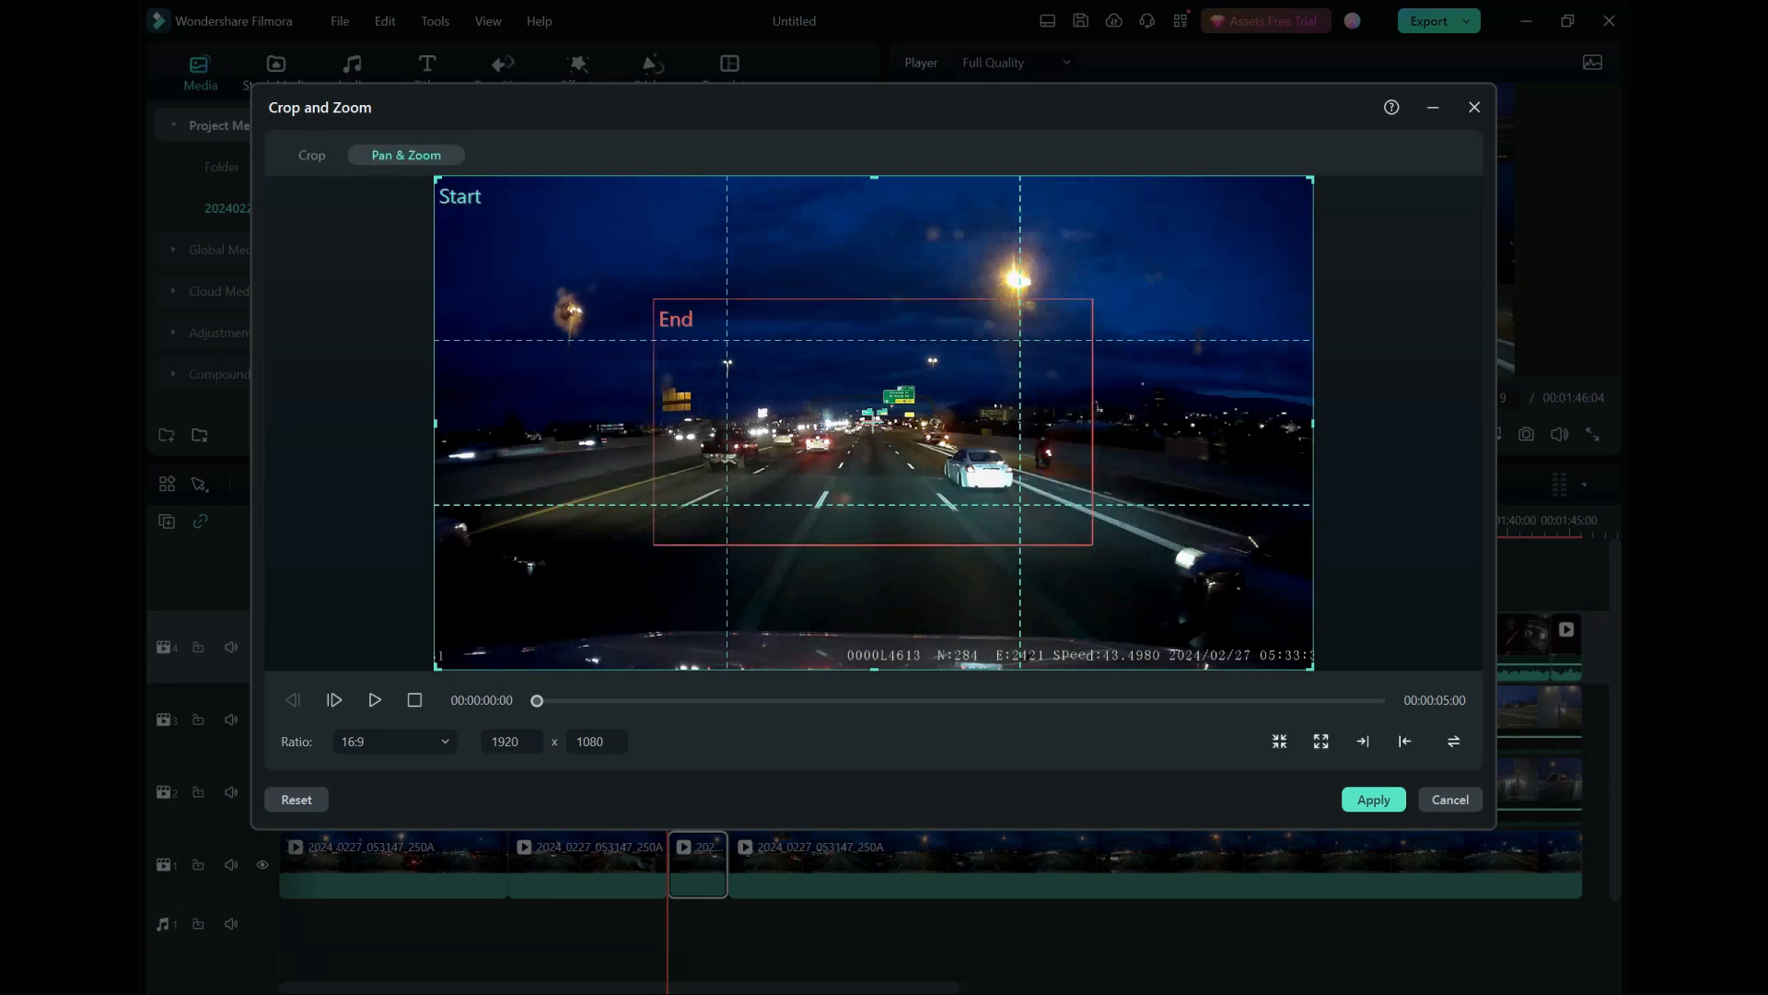
{"action": "left_click", "coordinate": [512, 741]}
{"action": "type", "text": "700"}
{"action": "key", "text": "Tab"}
{"action": "left_click", "coordinate": [512, 741]}
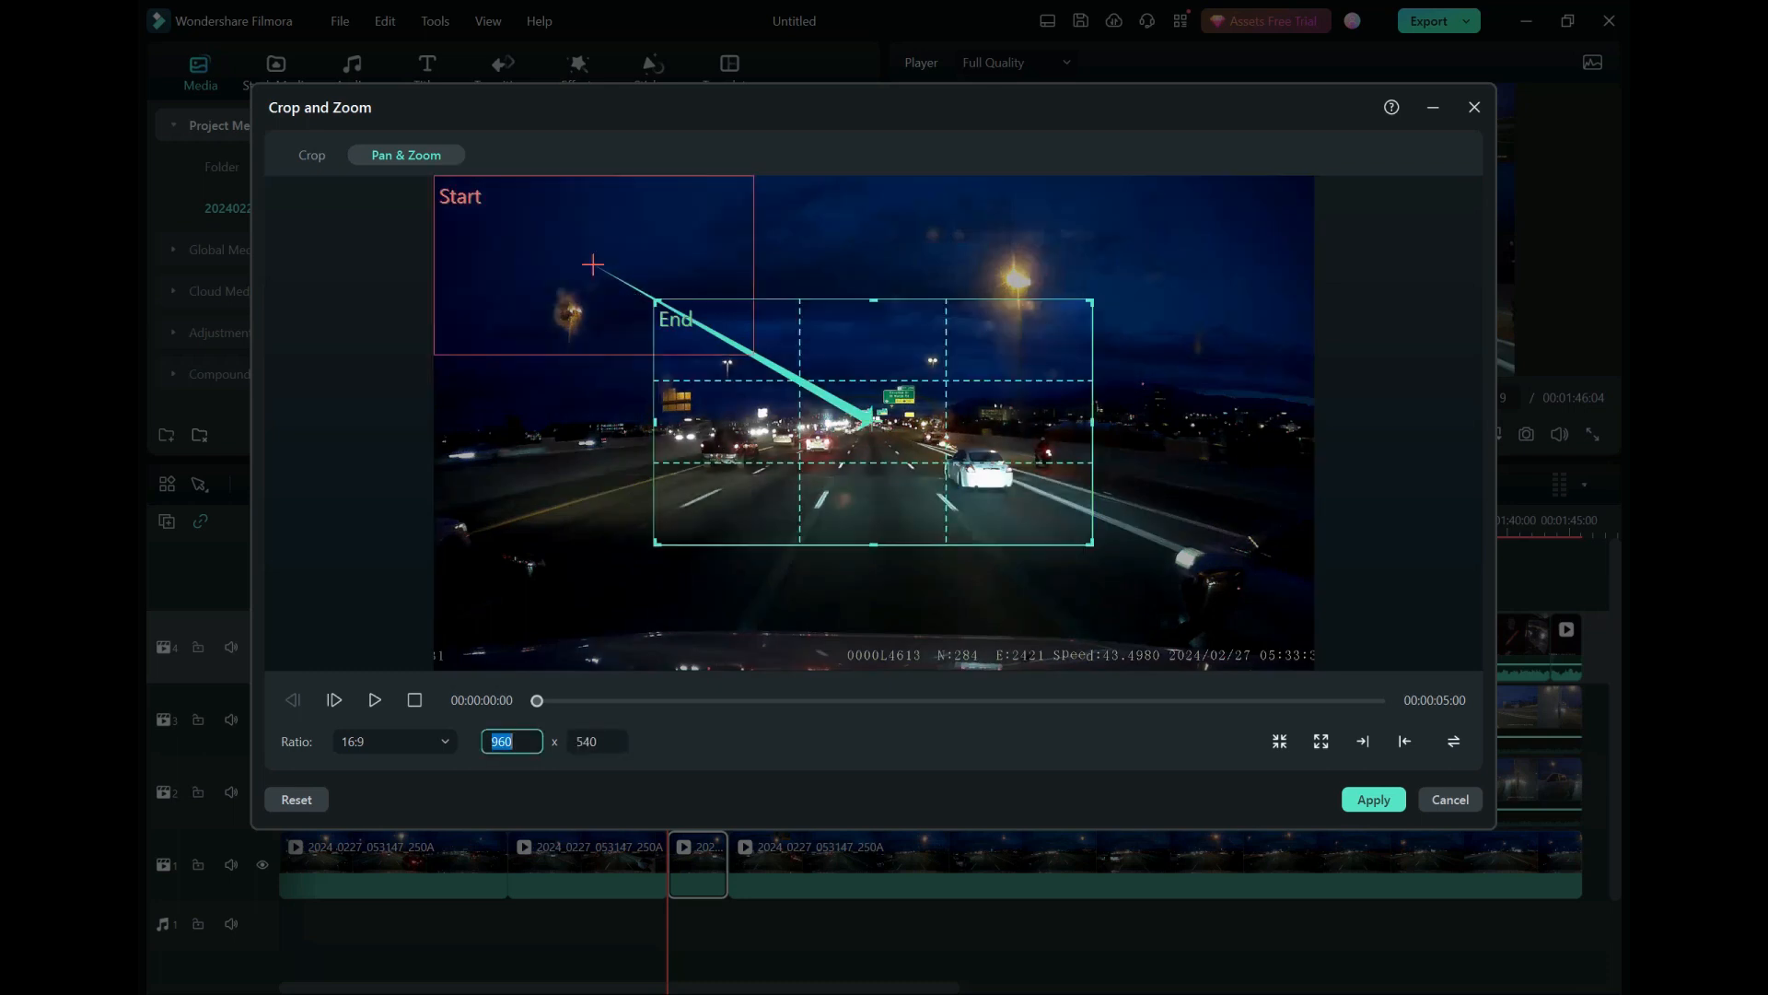
{"action": "type", "text": "700"}
{"action": "key", "text": "Tab"}
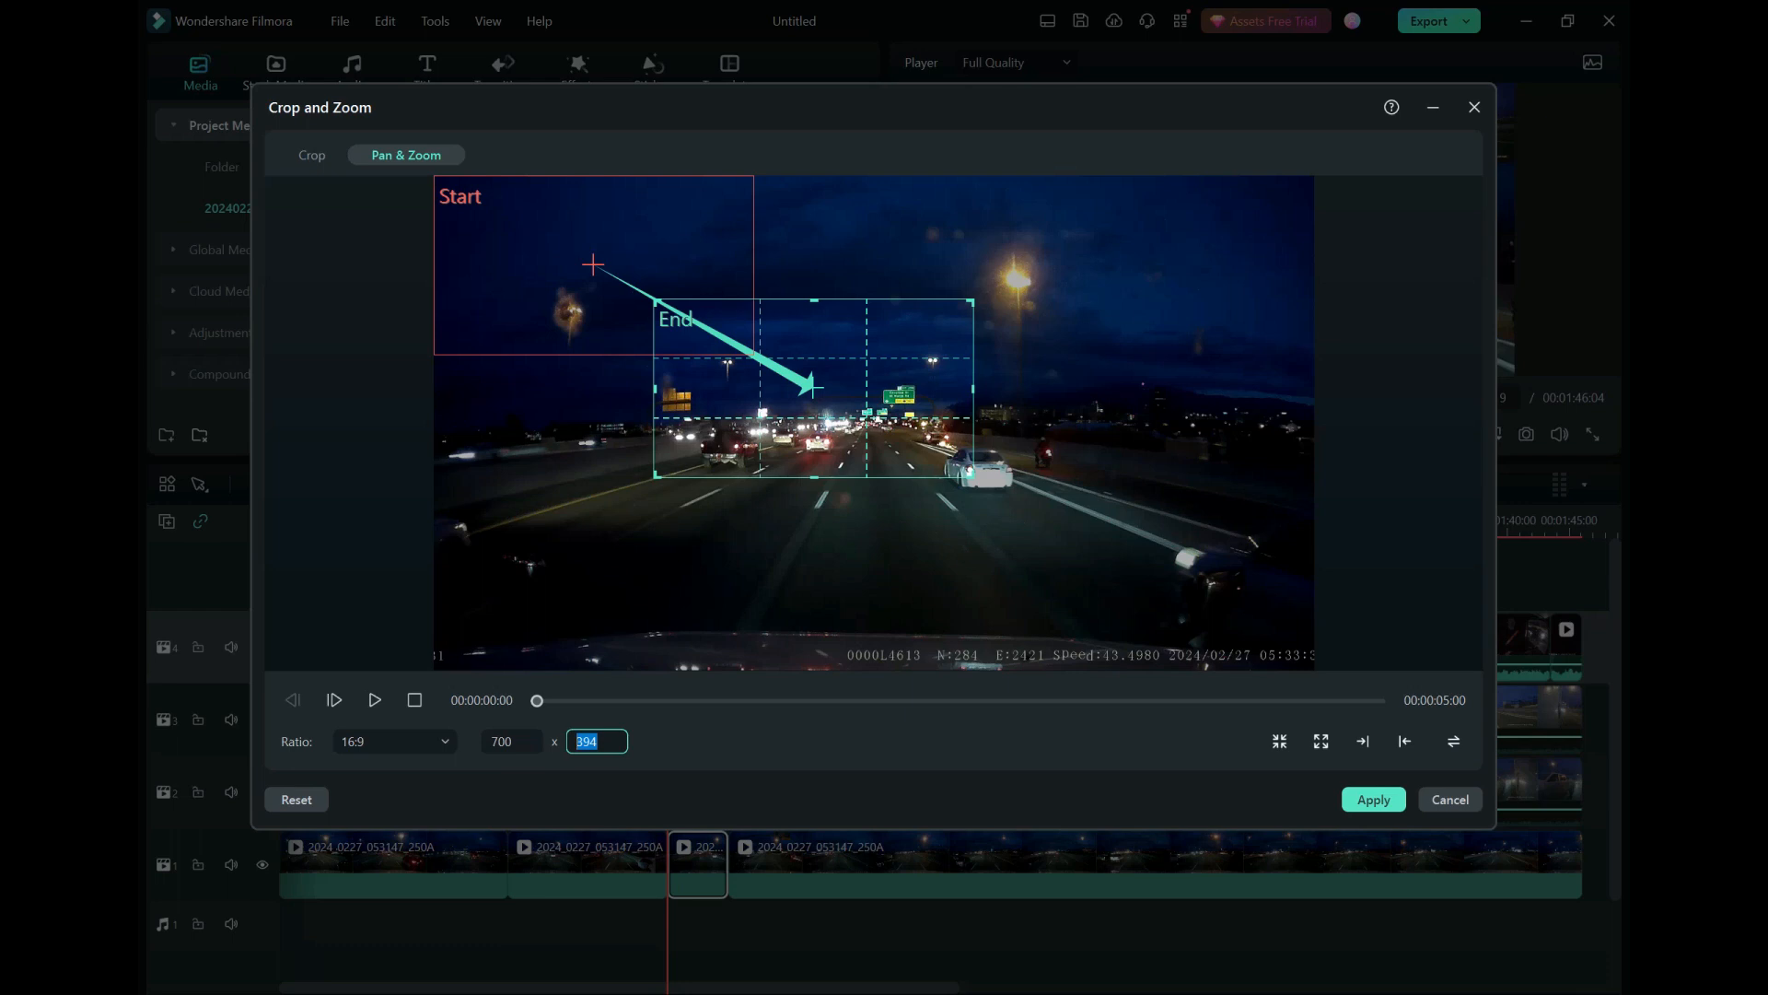
Step: Place the Start frame around the white car and the End frame over the vehicles at the picture's right edge, then apply and save
{"action": "left_click_drag", "start_coordinate": [593, 264], "coordinate": [939, 405]}
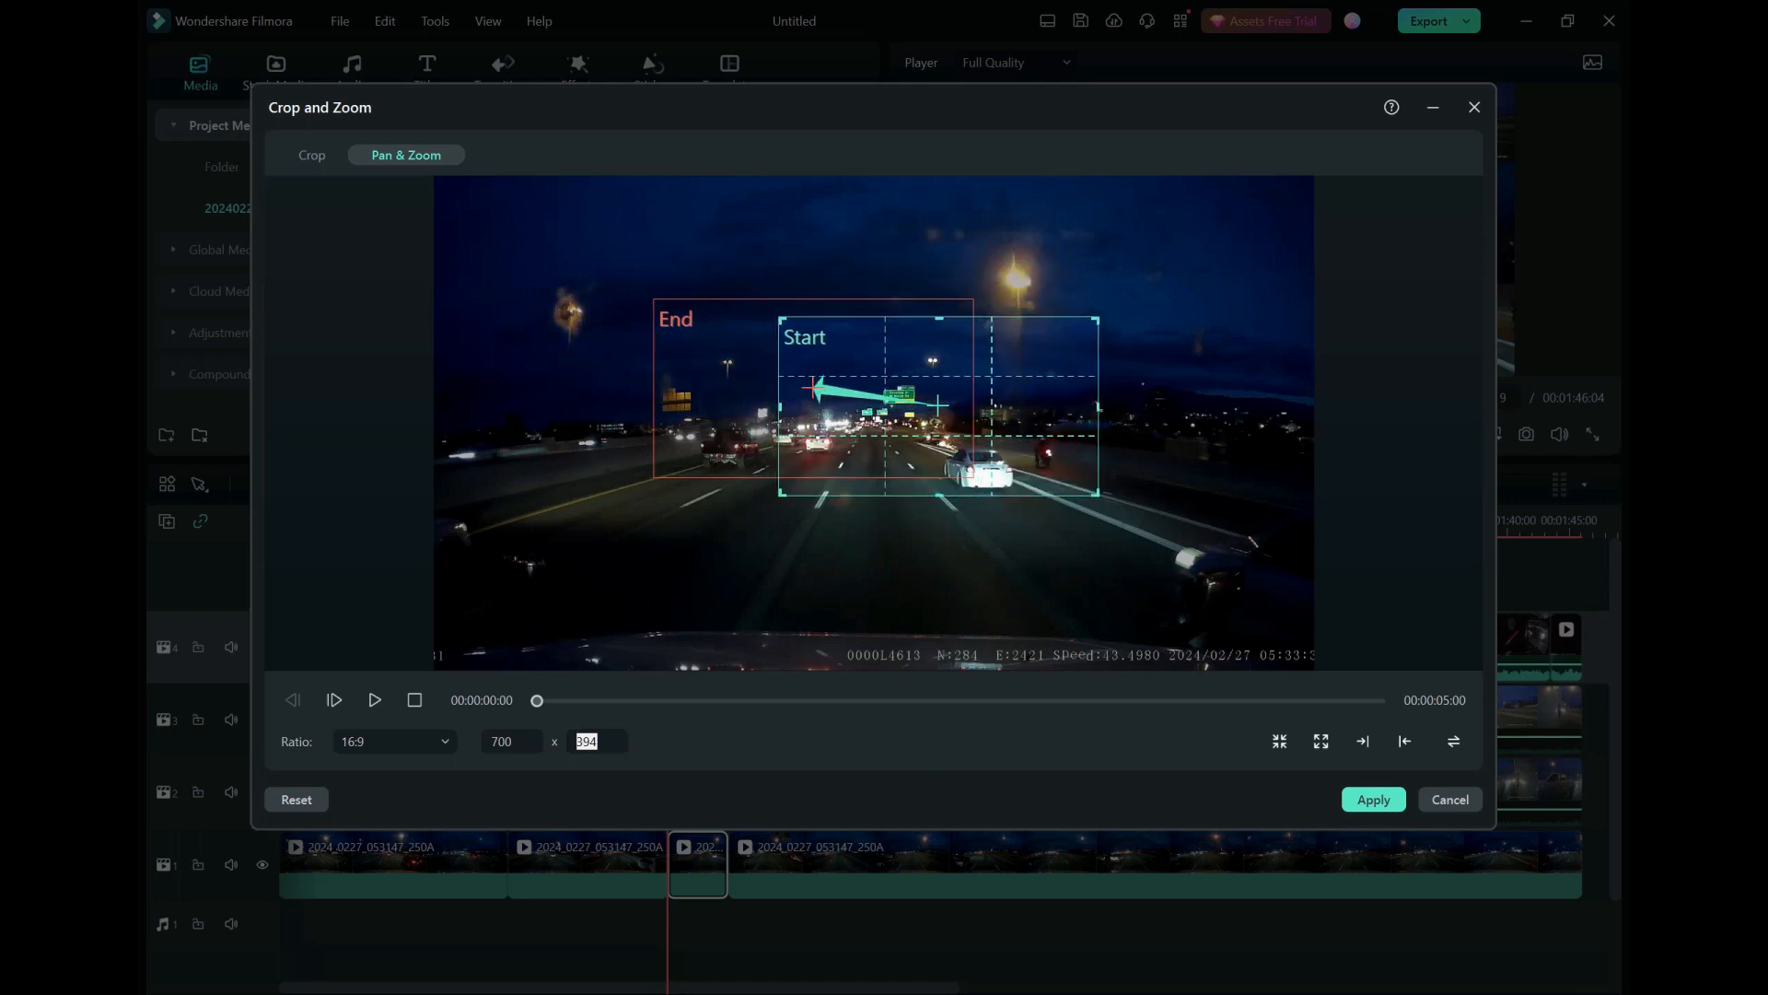
{"action": "left_click_drag", "start_coordinate": [537, 701], "coordinate": [1381, 700]}
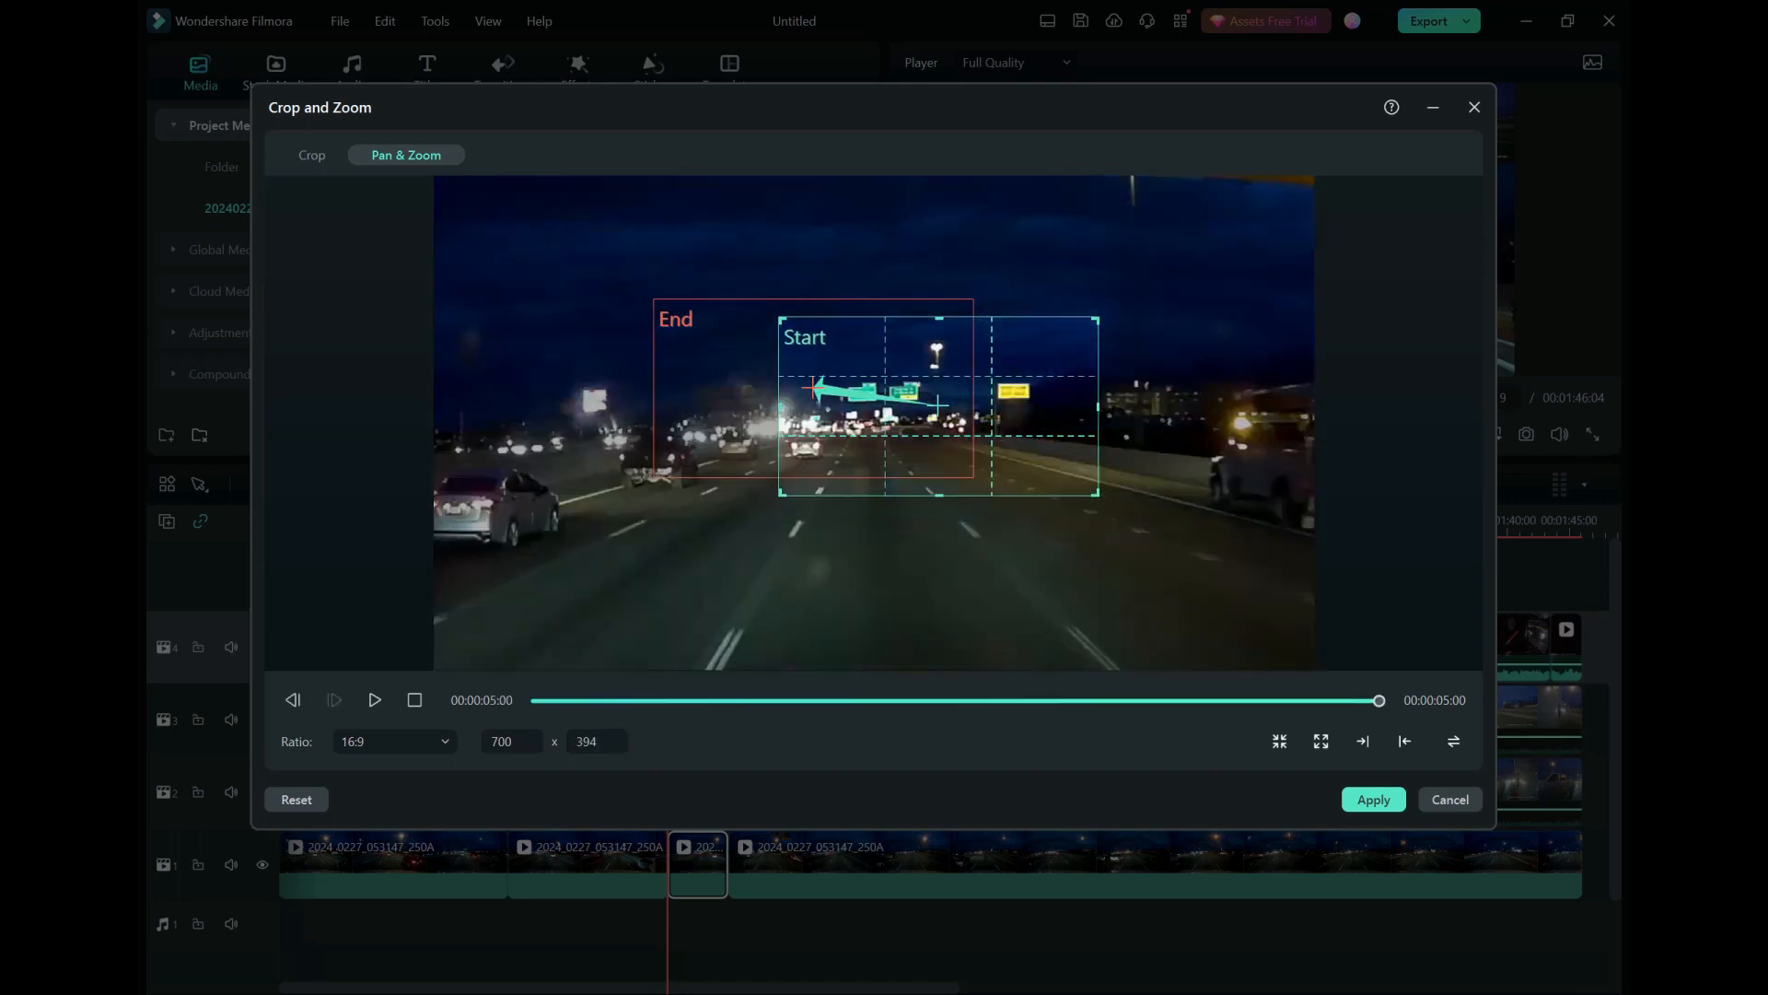
{"action": "left_click_drag", "start_coordinate": [813, 387], "coordinate": [1153, 425]}
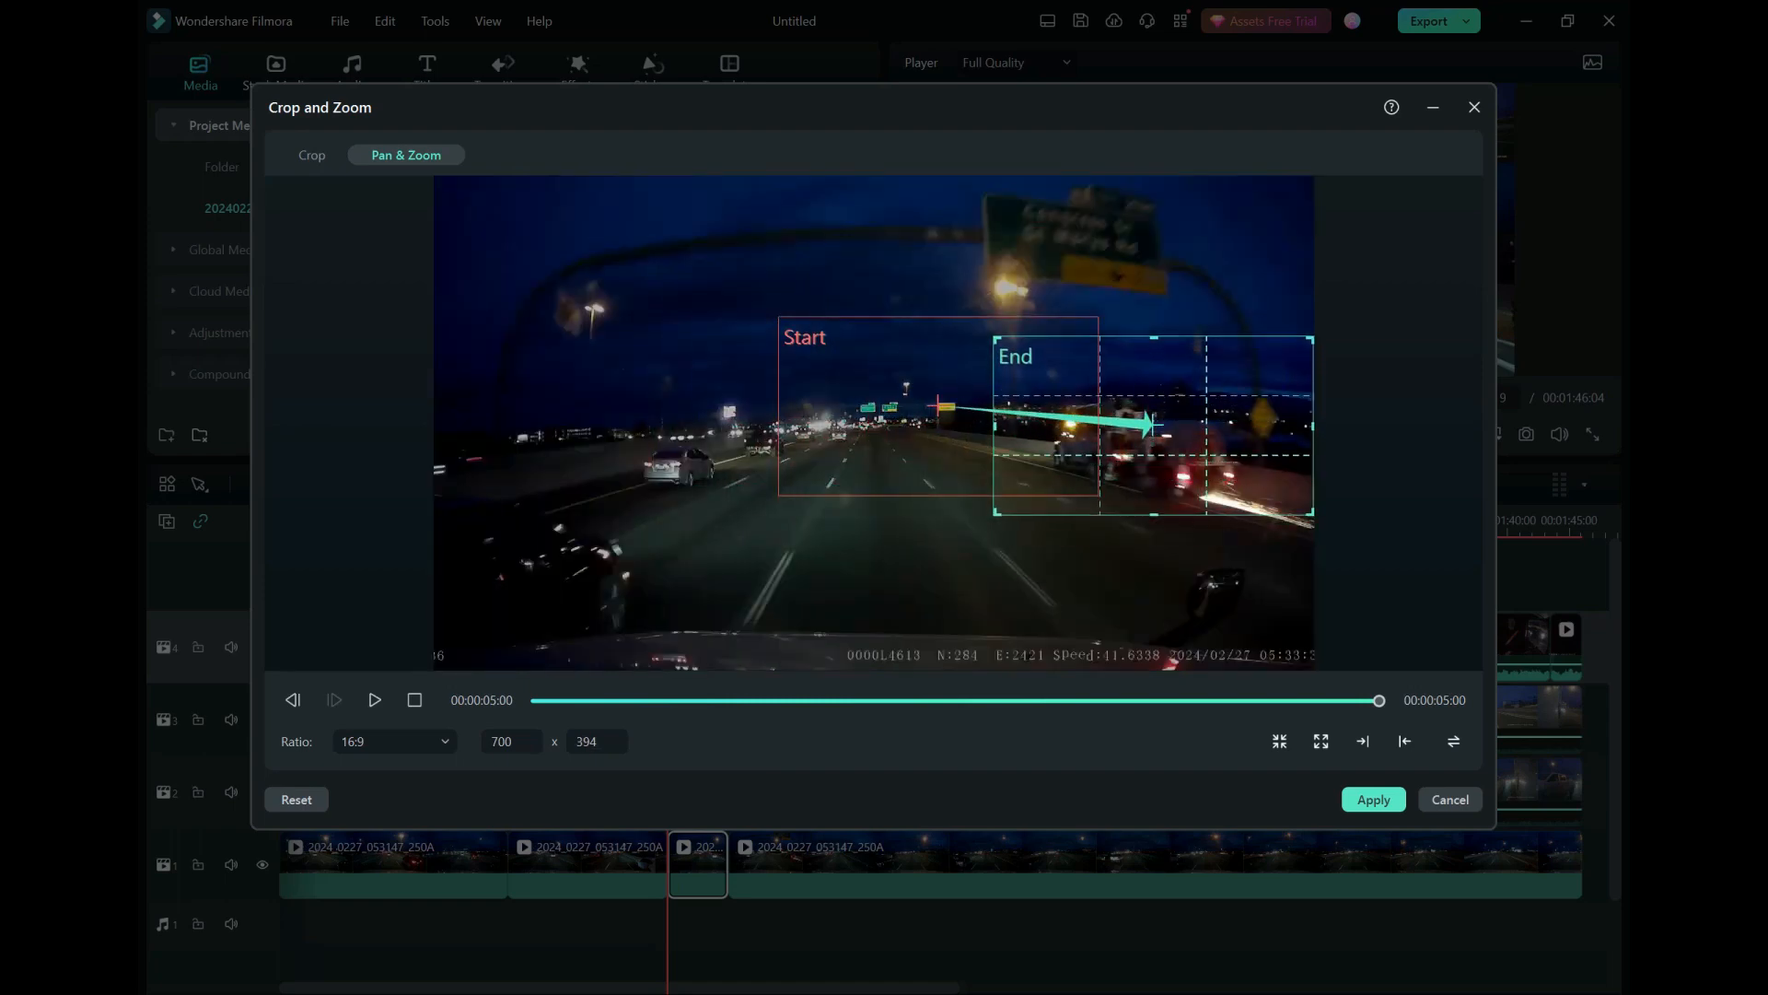
{"action": "left_click", "coordinate": [1373, 800]}
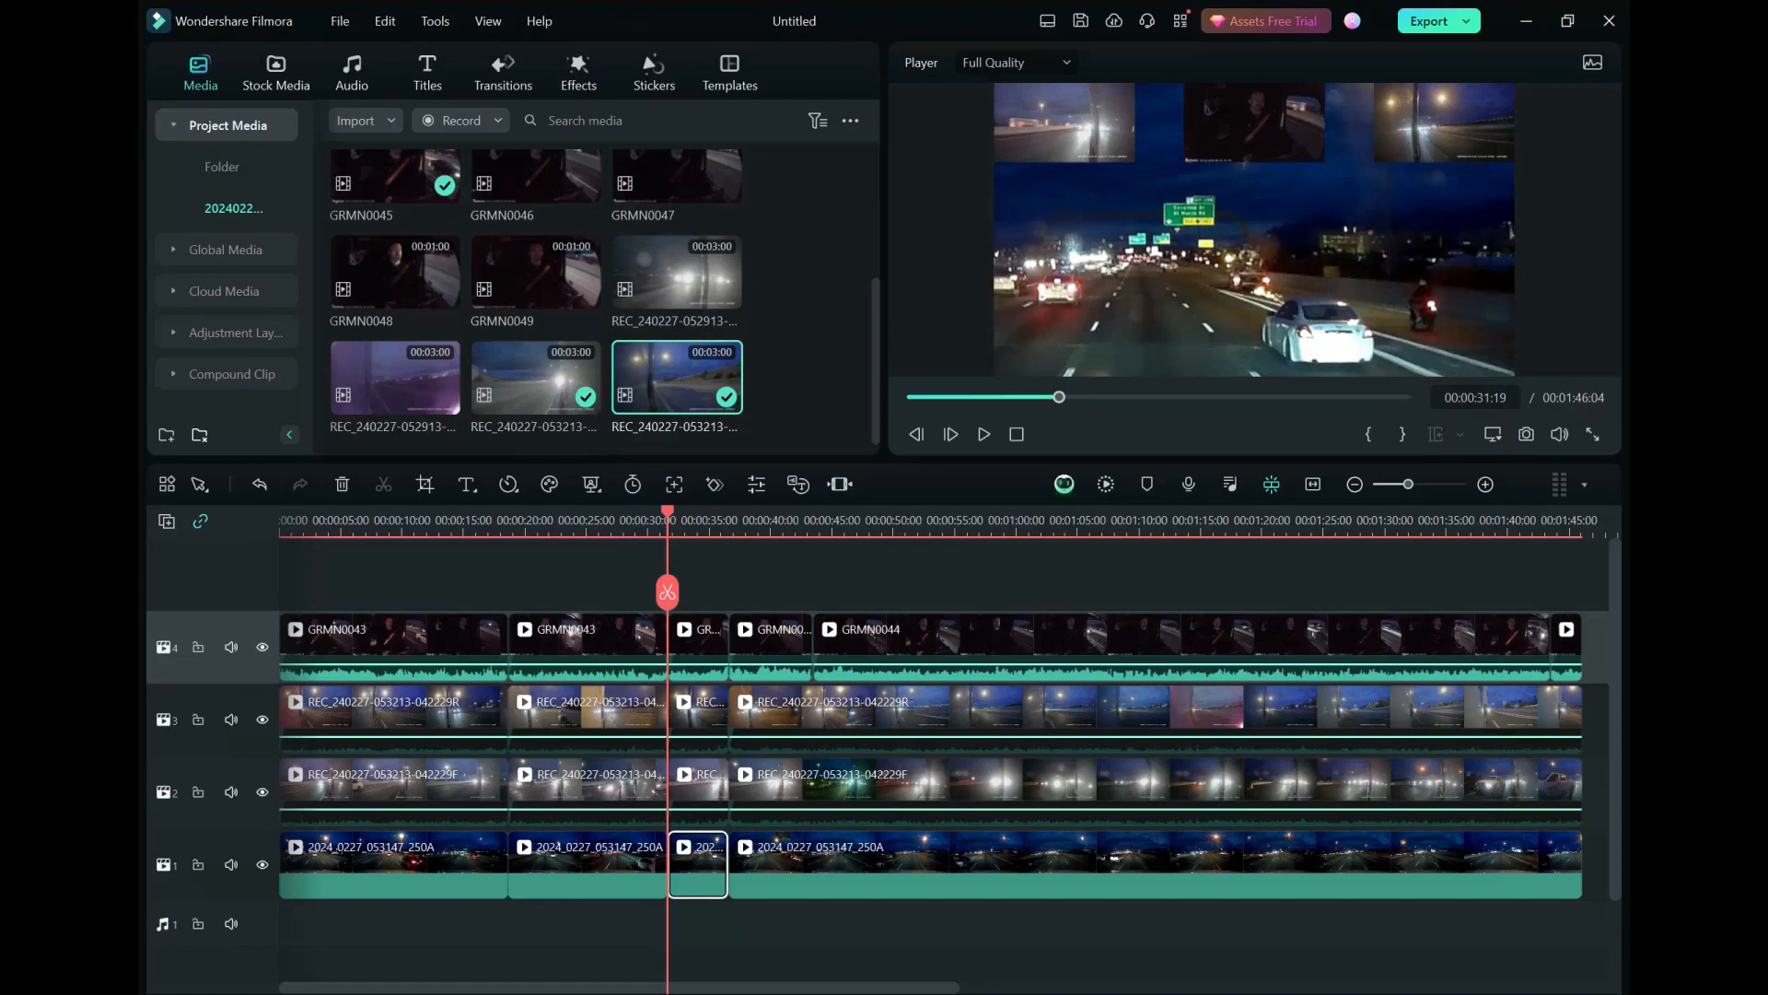
{"action": "key", "text": "ctrl+s"}
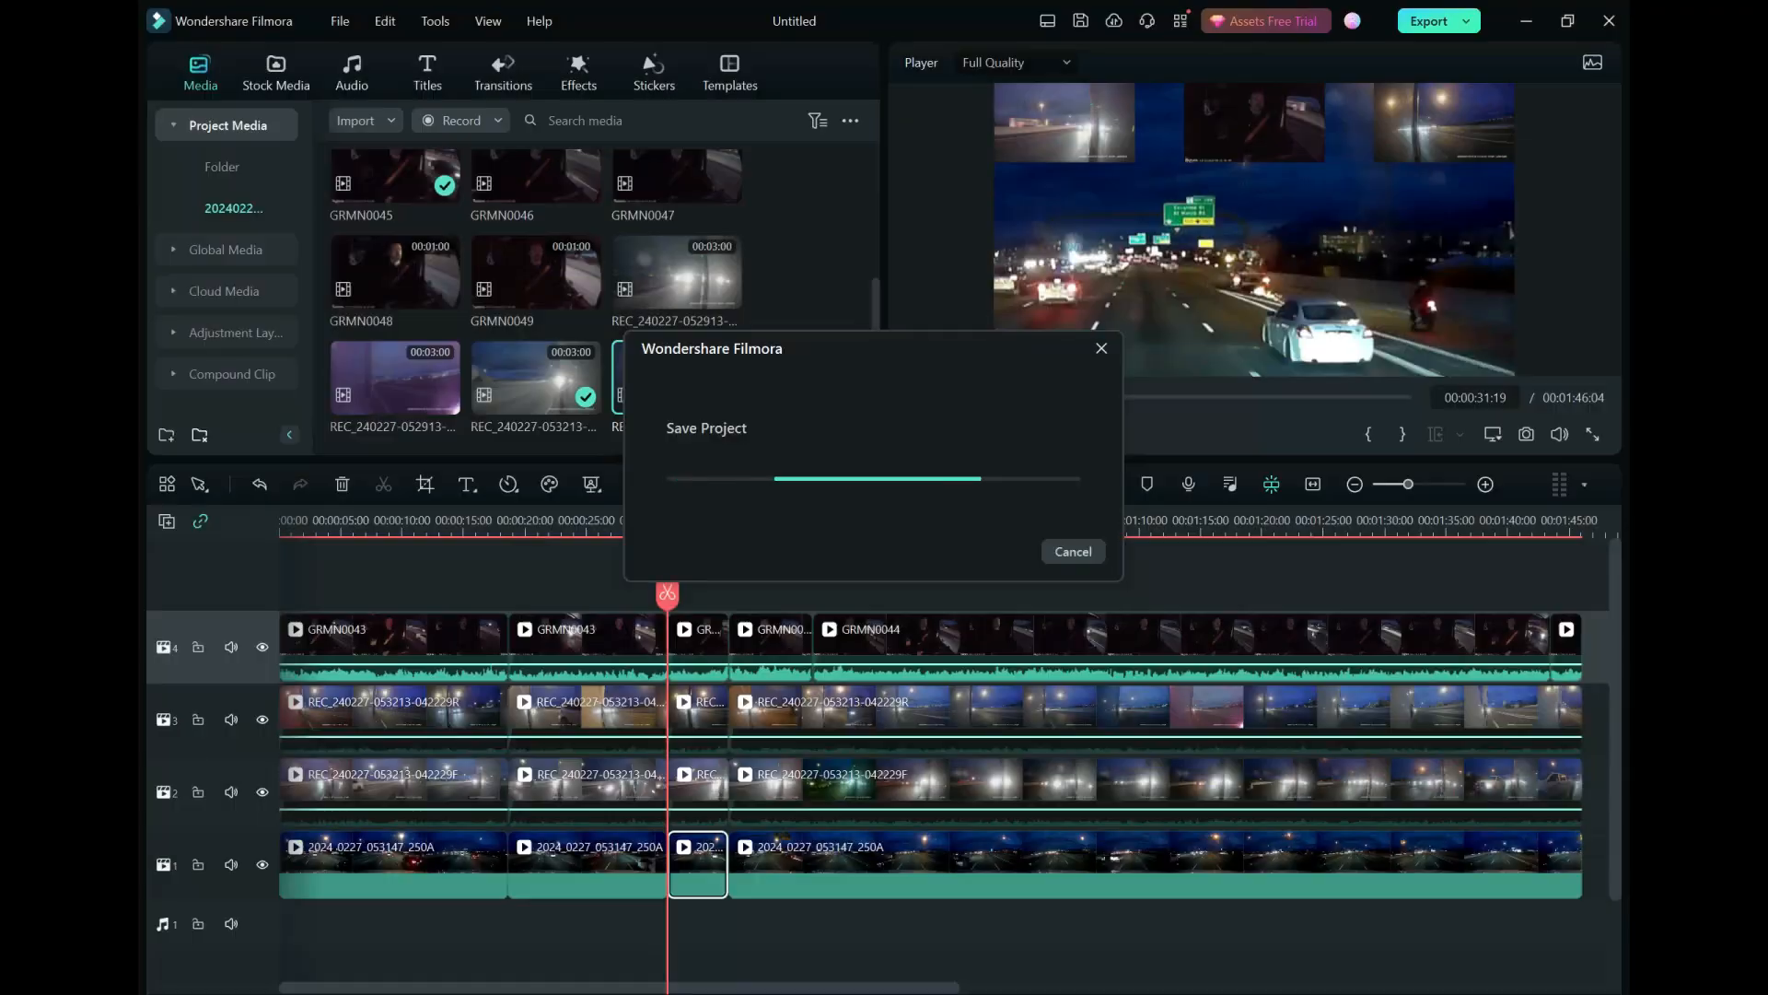
Step: Preview the pan effect in full screen, replay from the 00:00:36:19 cut, and split all video tracks at 00:00:49:13
{"action": "left_click", "coordinate": [1594, 434]}
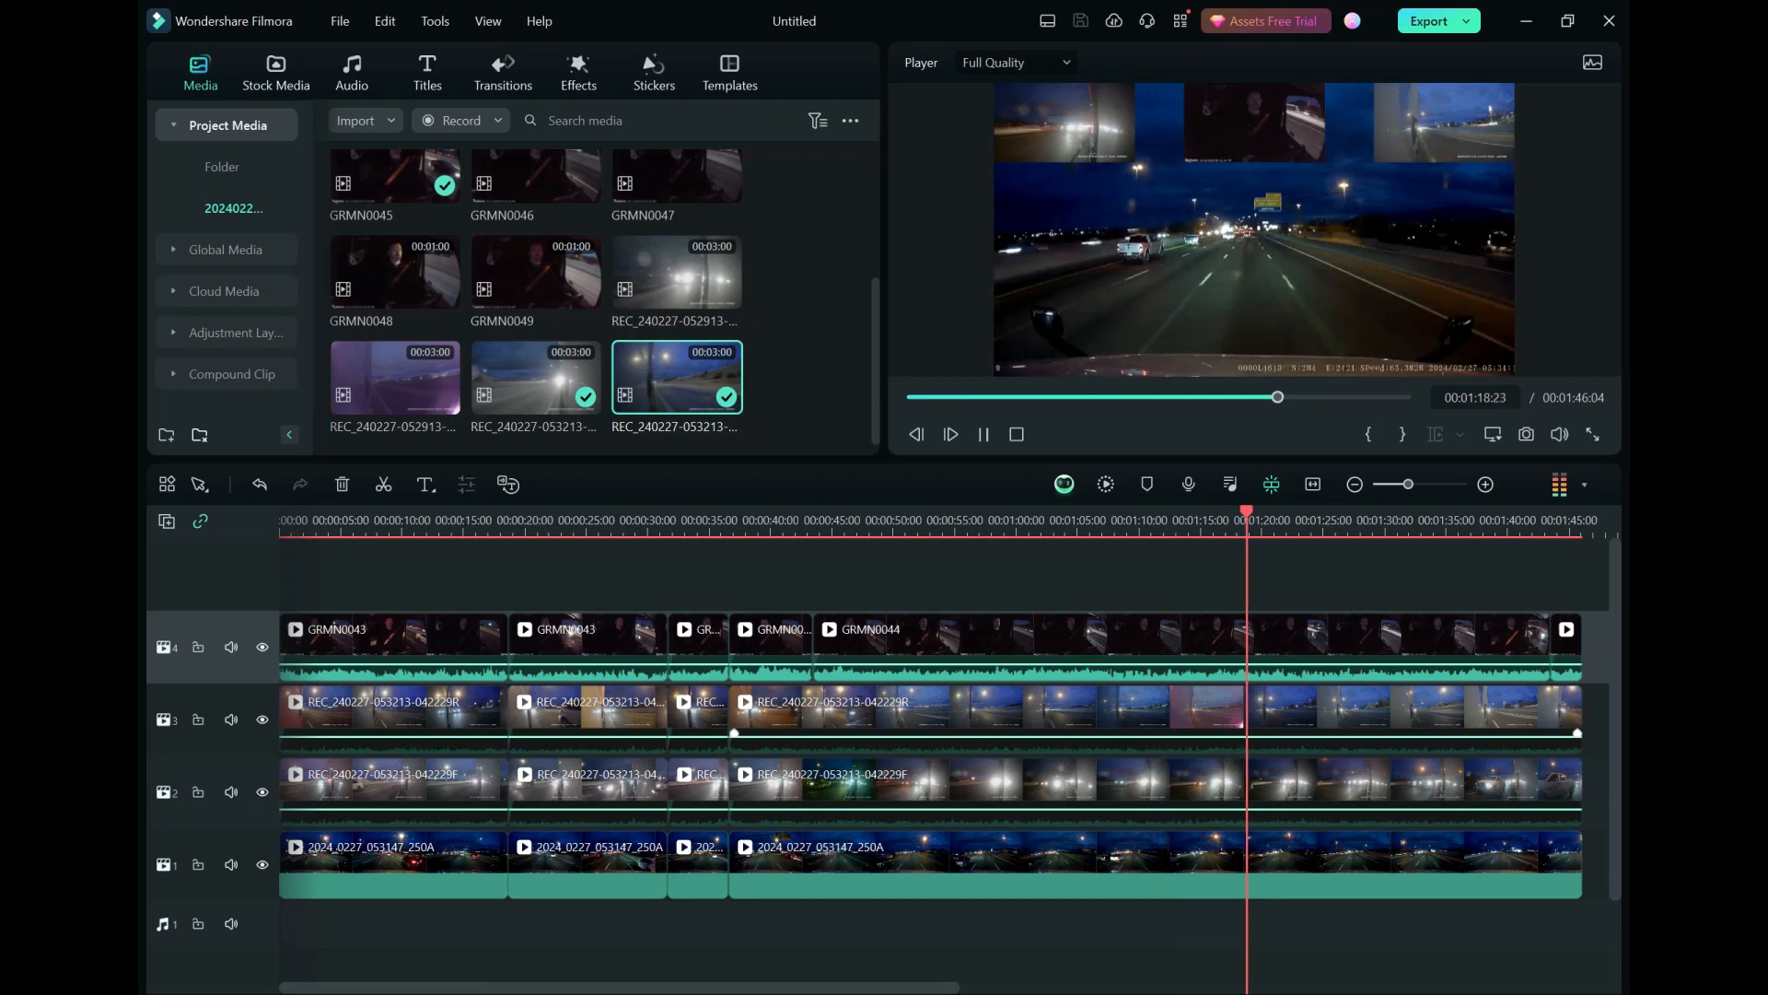
{"action": "left_click", "coordinate": [1207, 712]}
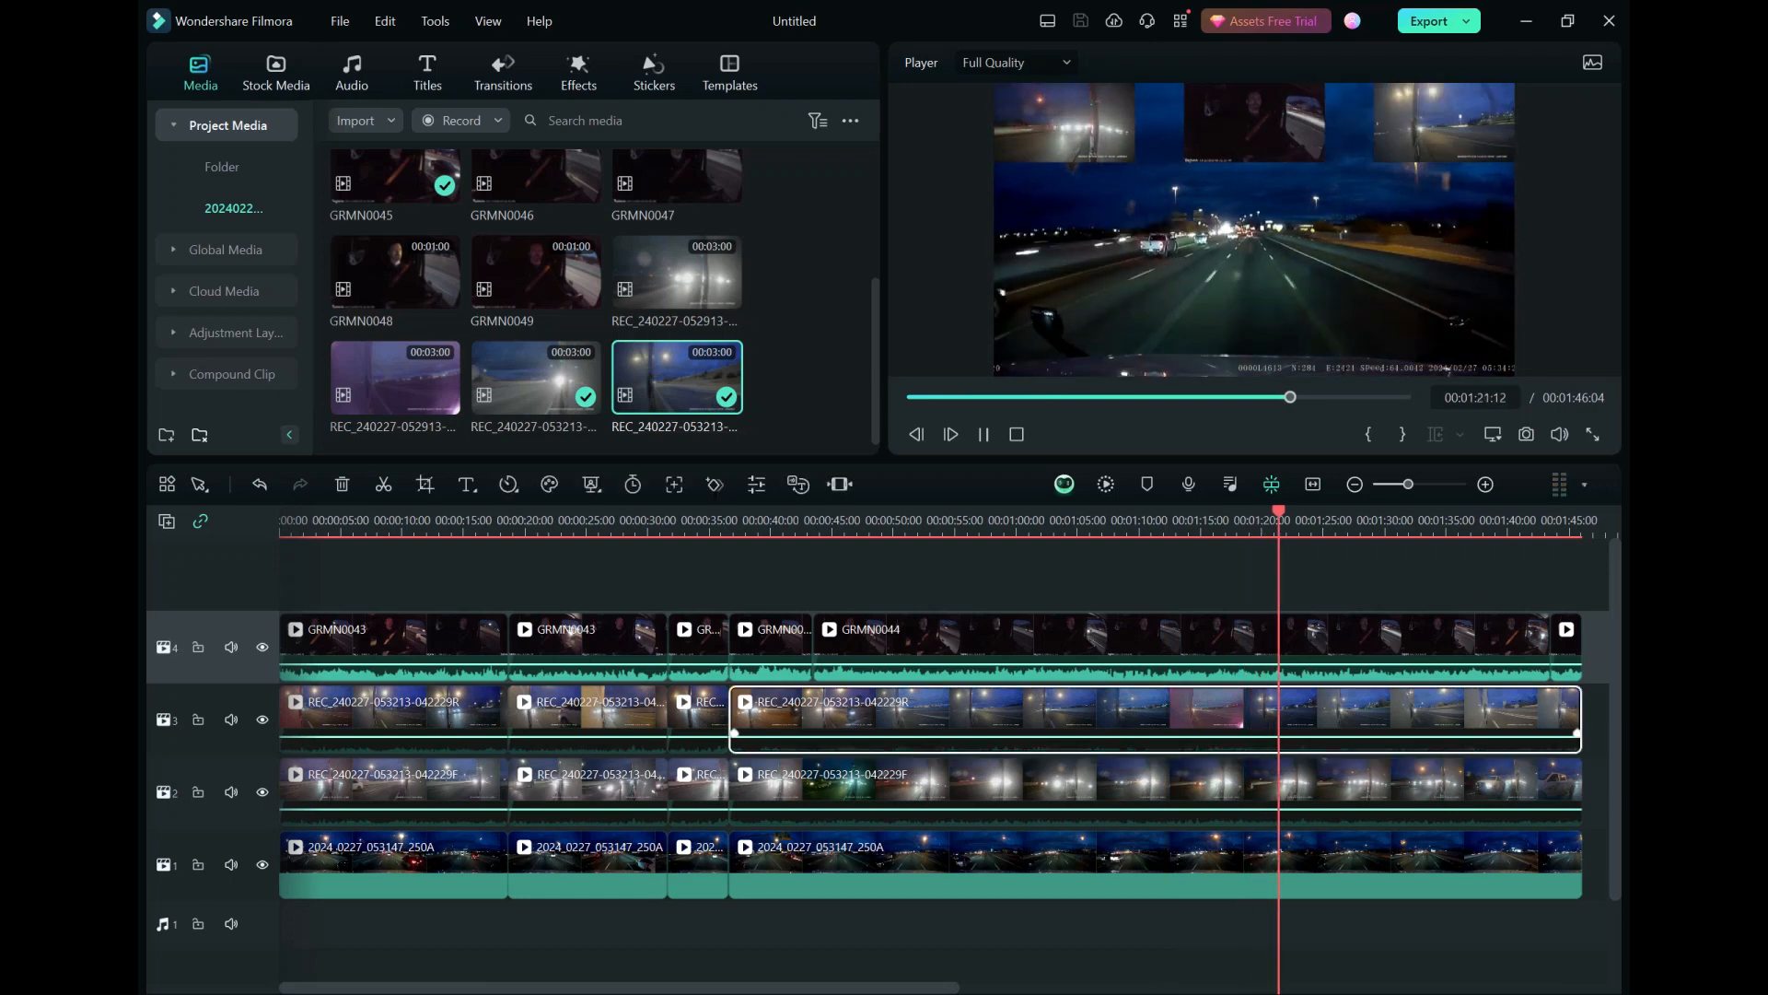
{"action": "key", "text": "Up"}
{"action": "key", "text": "Up"}
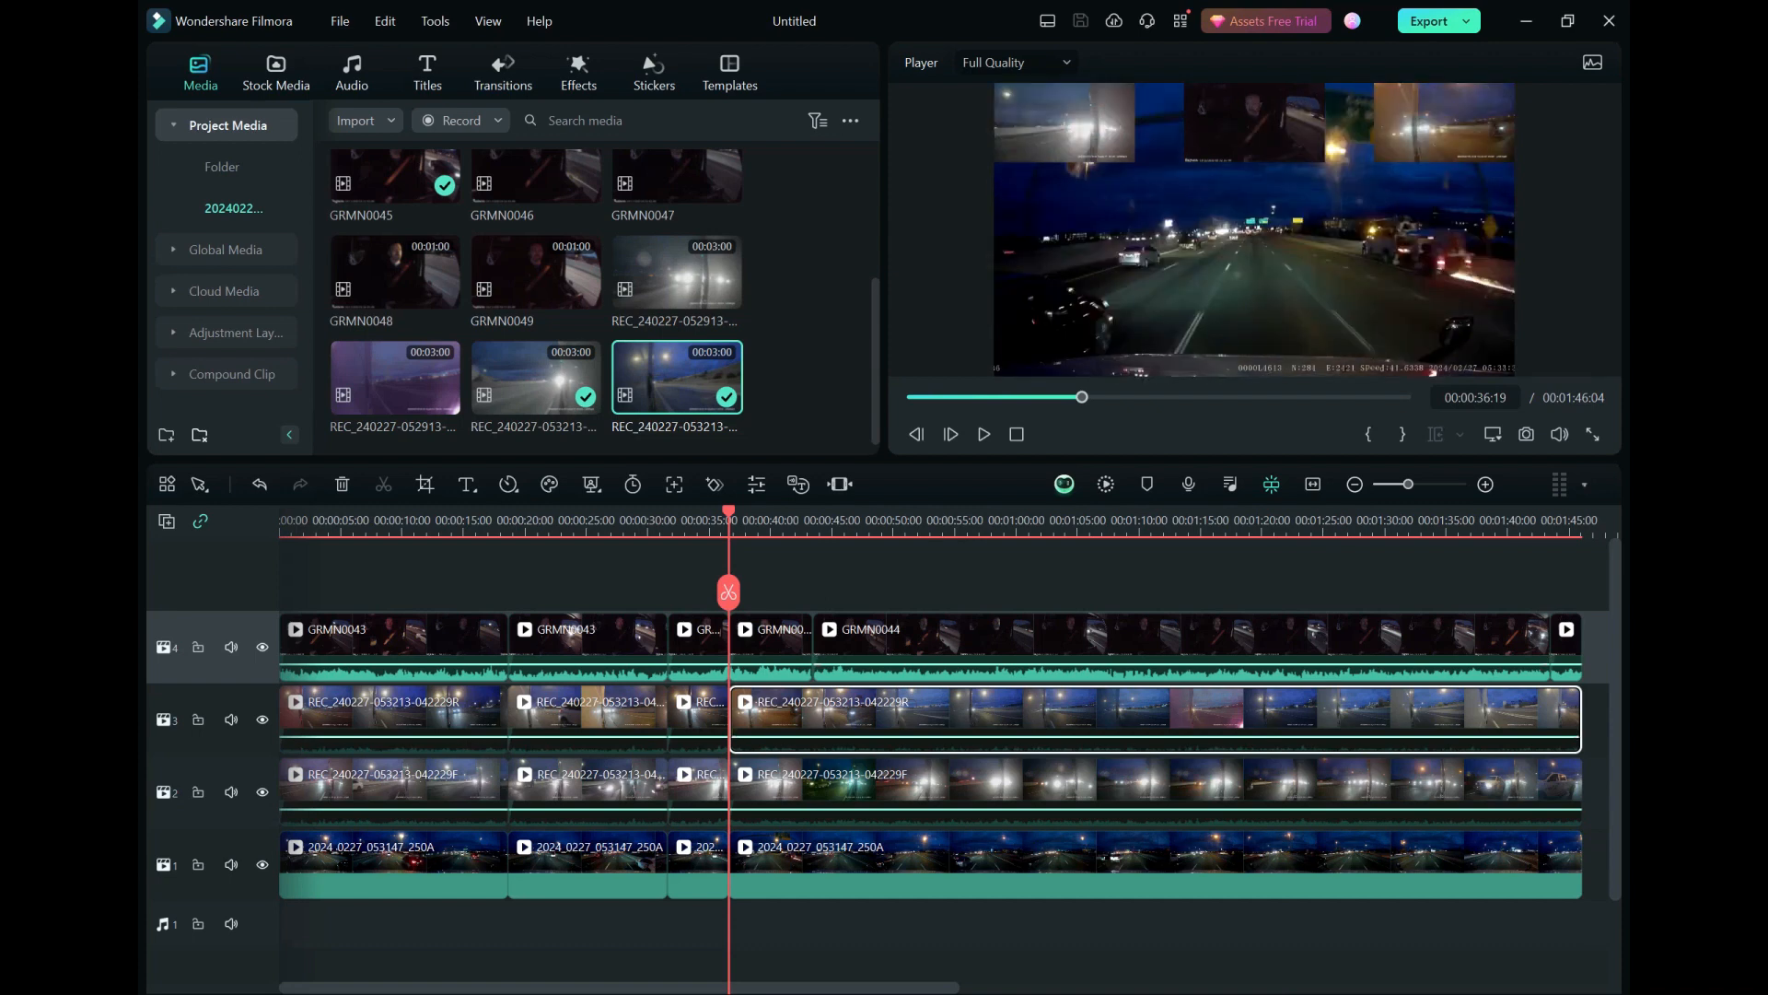
{"action": "key", "text": "space"}
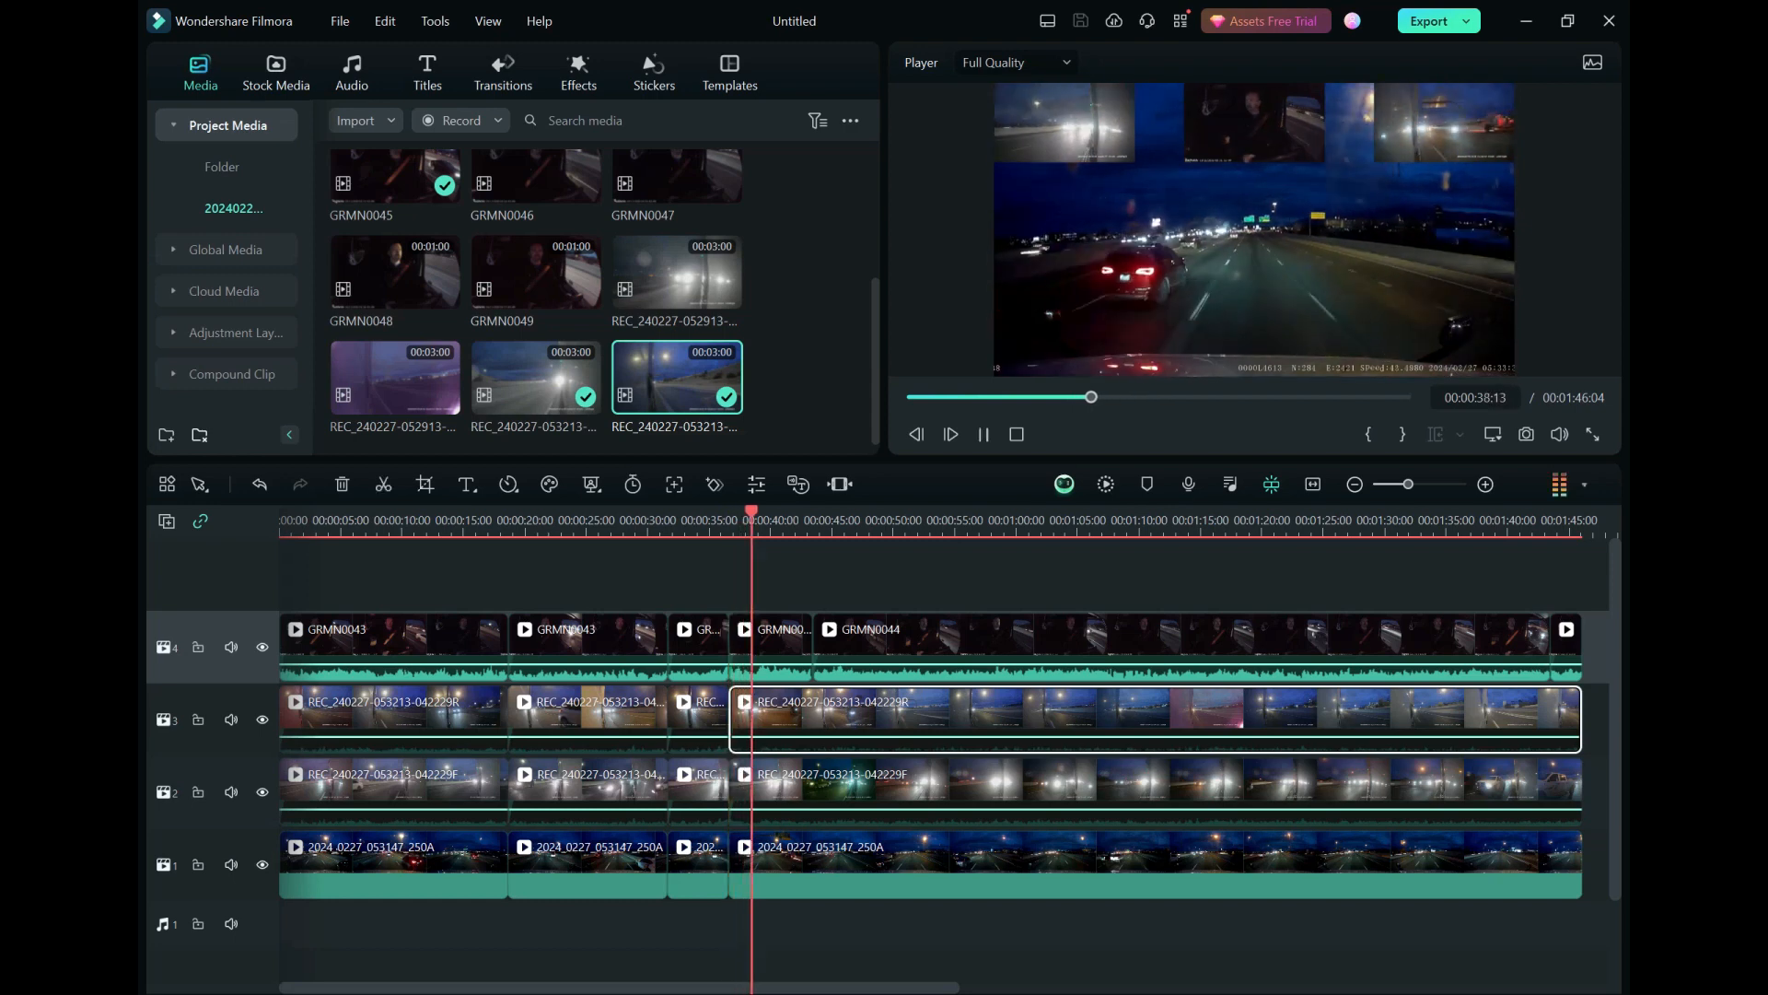
{"action": "left_click", "coordinate": [1013, 647]}
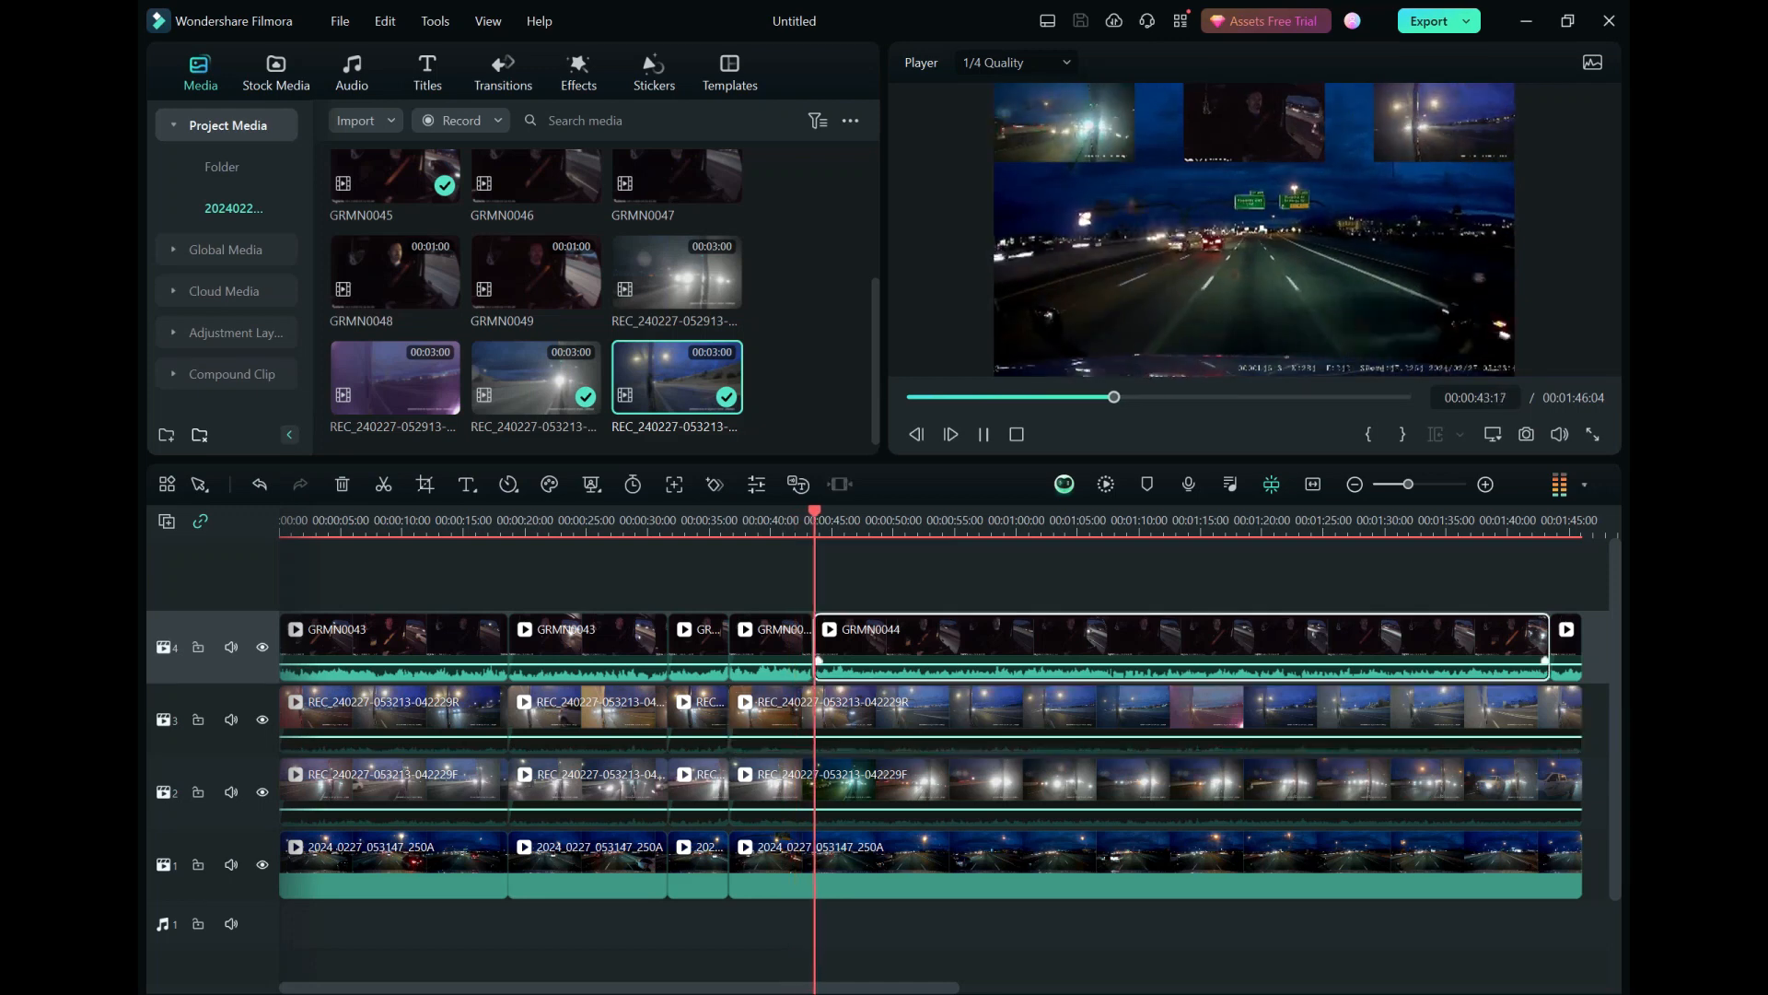
{"action": "key", "text": "space"}
{"action": "left_click", "coordinate": [886, 592]}
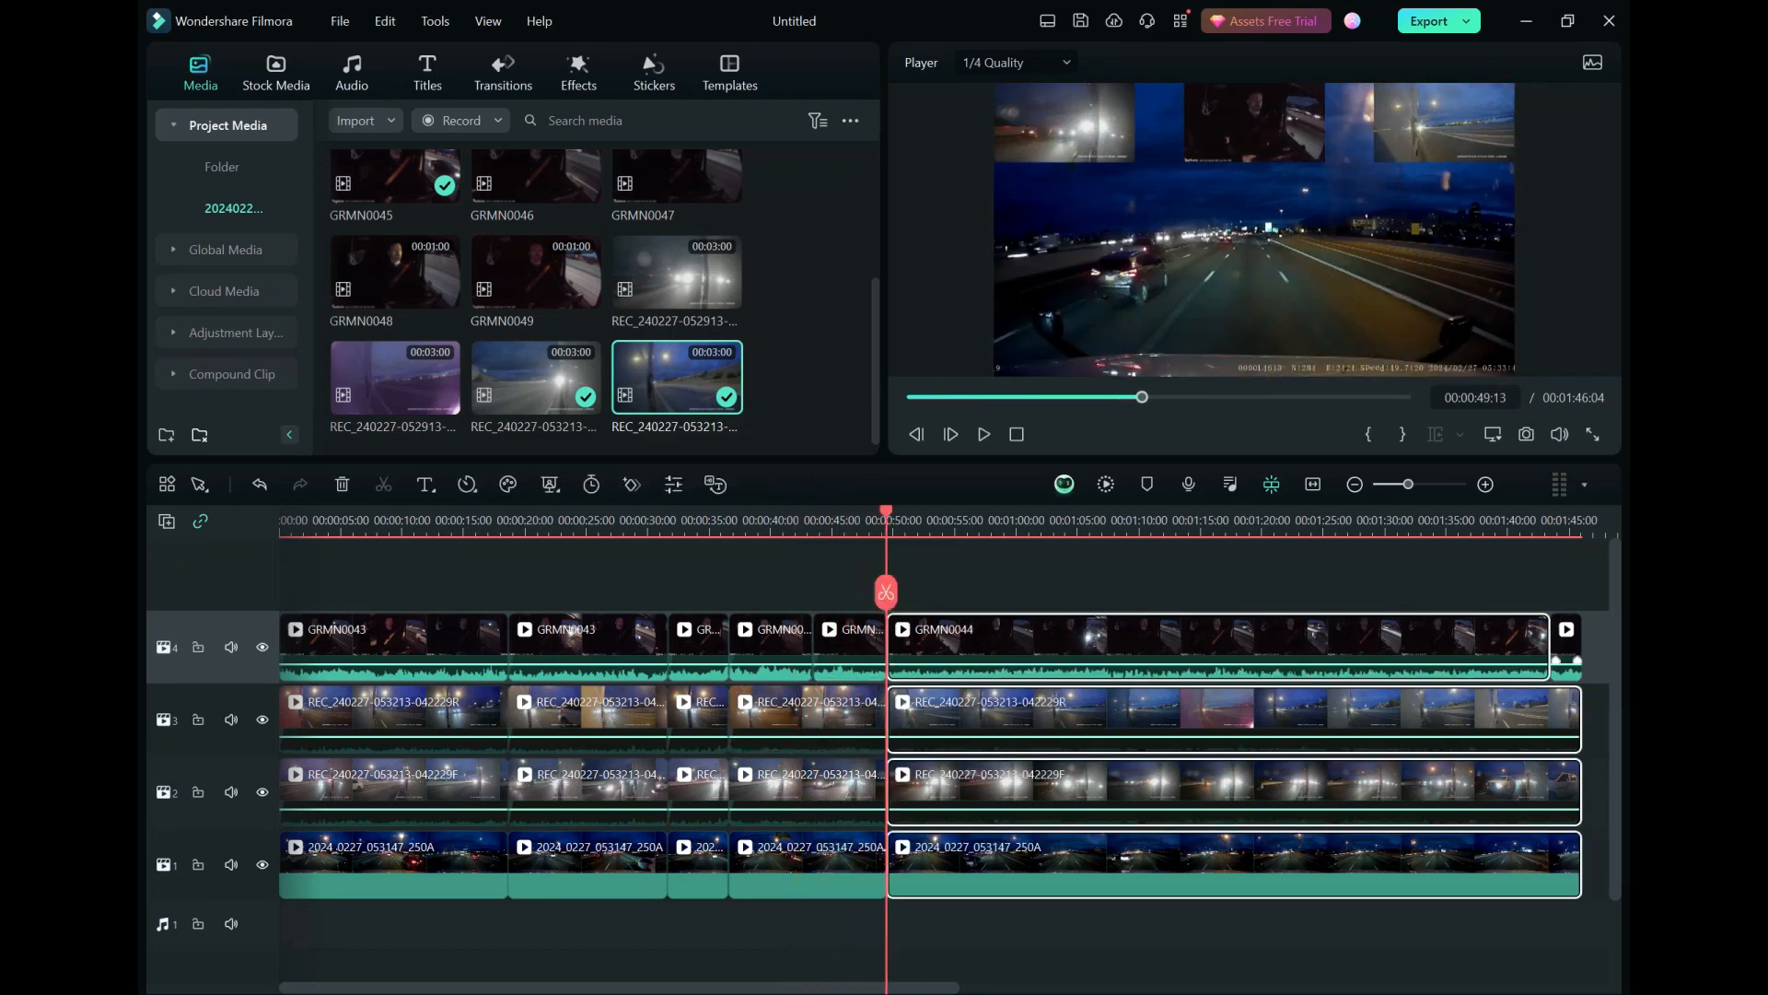
Step: Delete all clips after the 00:00:49:13 cut, including the short last one on track 4, and save the project
{"action": "left_click", "coordinate": [1565, 645], "text": "ctrl"}
{"action": "key", "text": "Delete"}
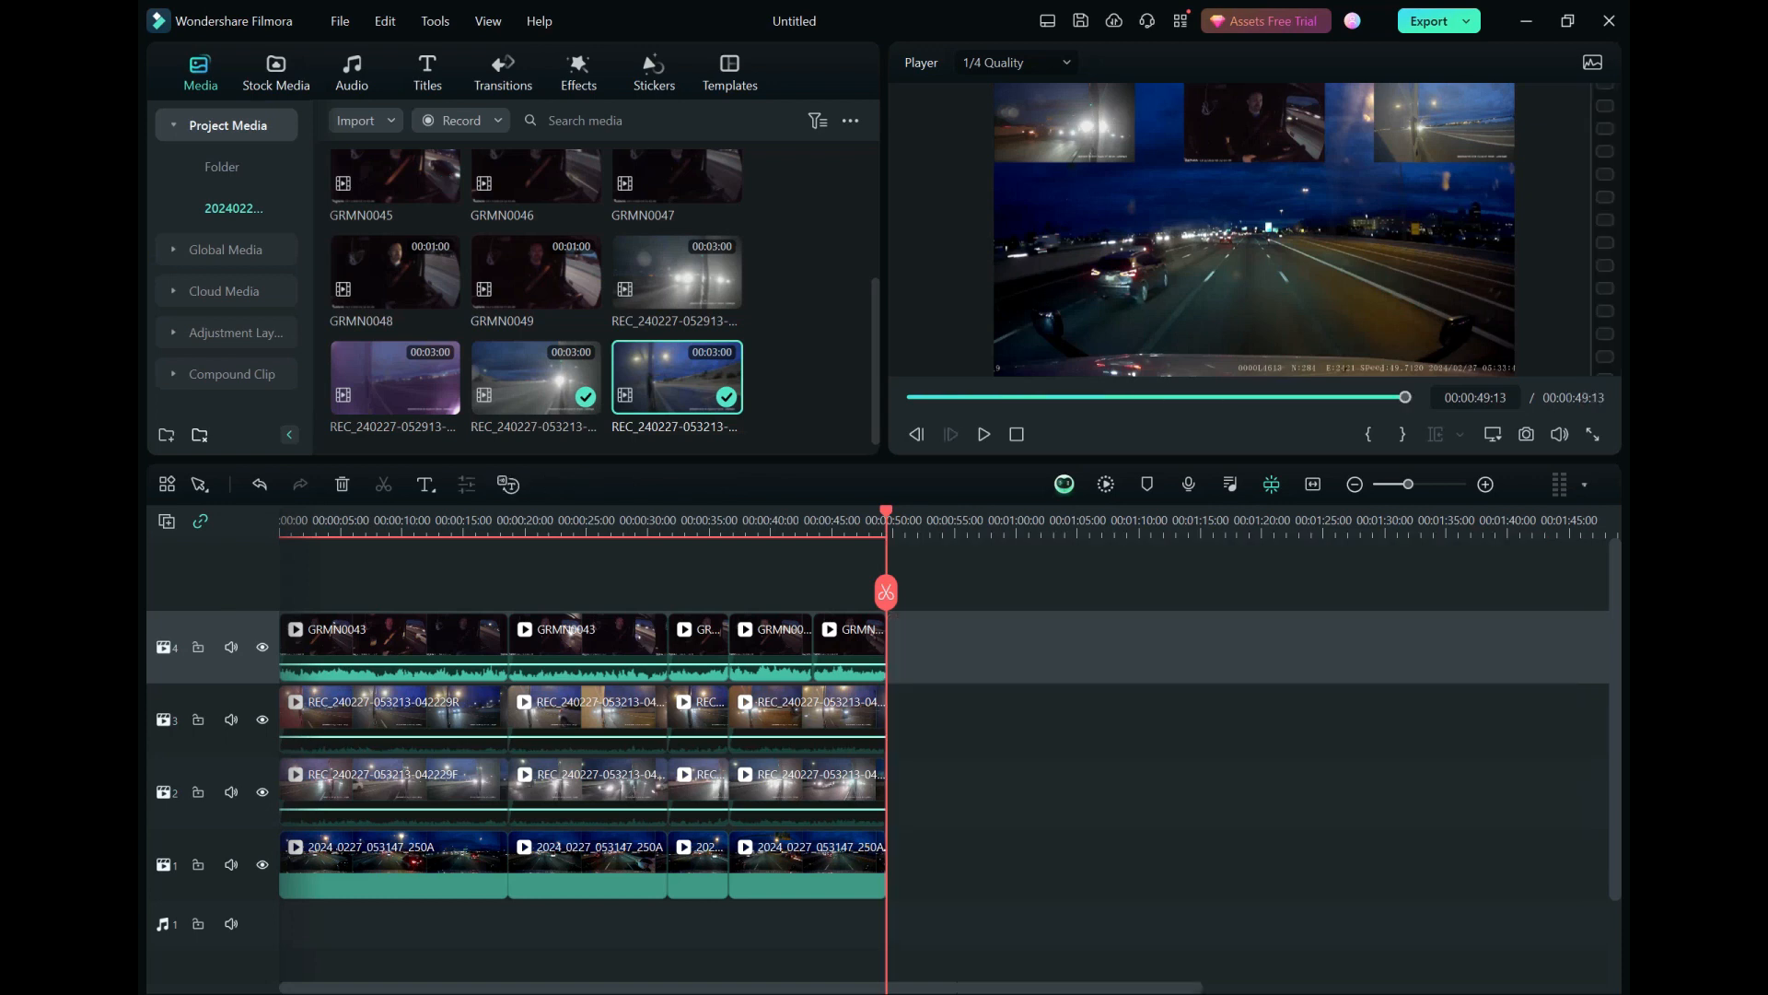
{"action": "left_click", "coordinate": [1314, 485]}
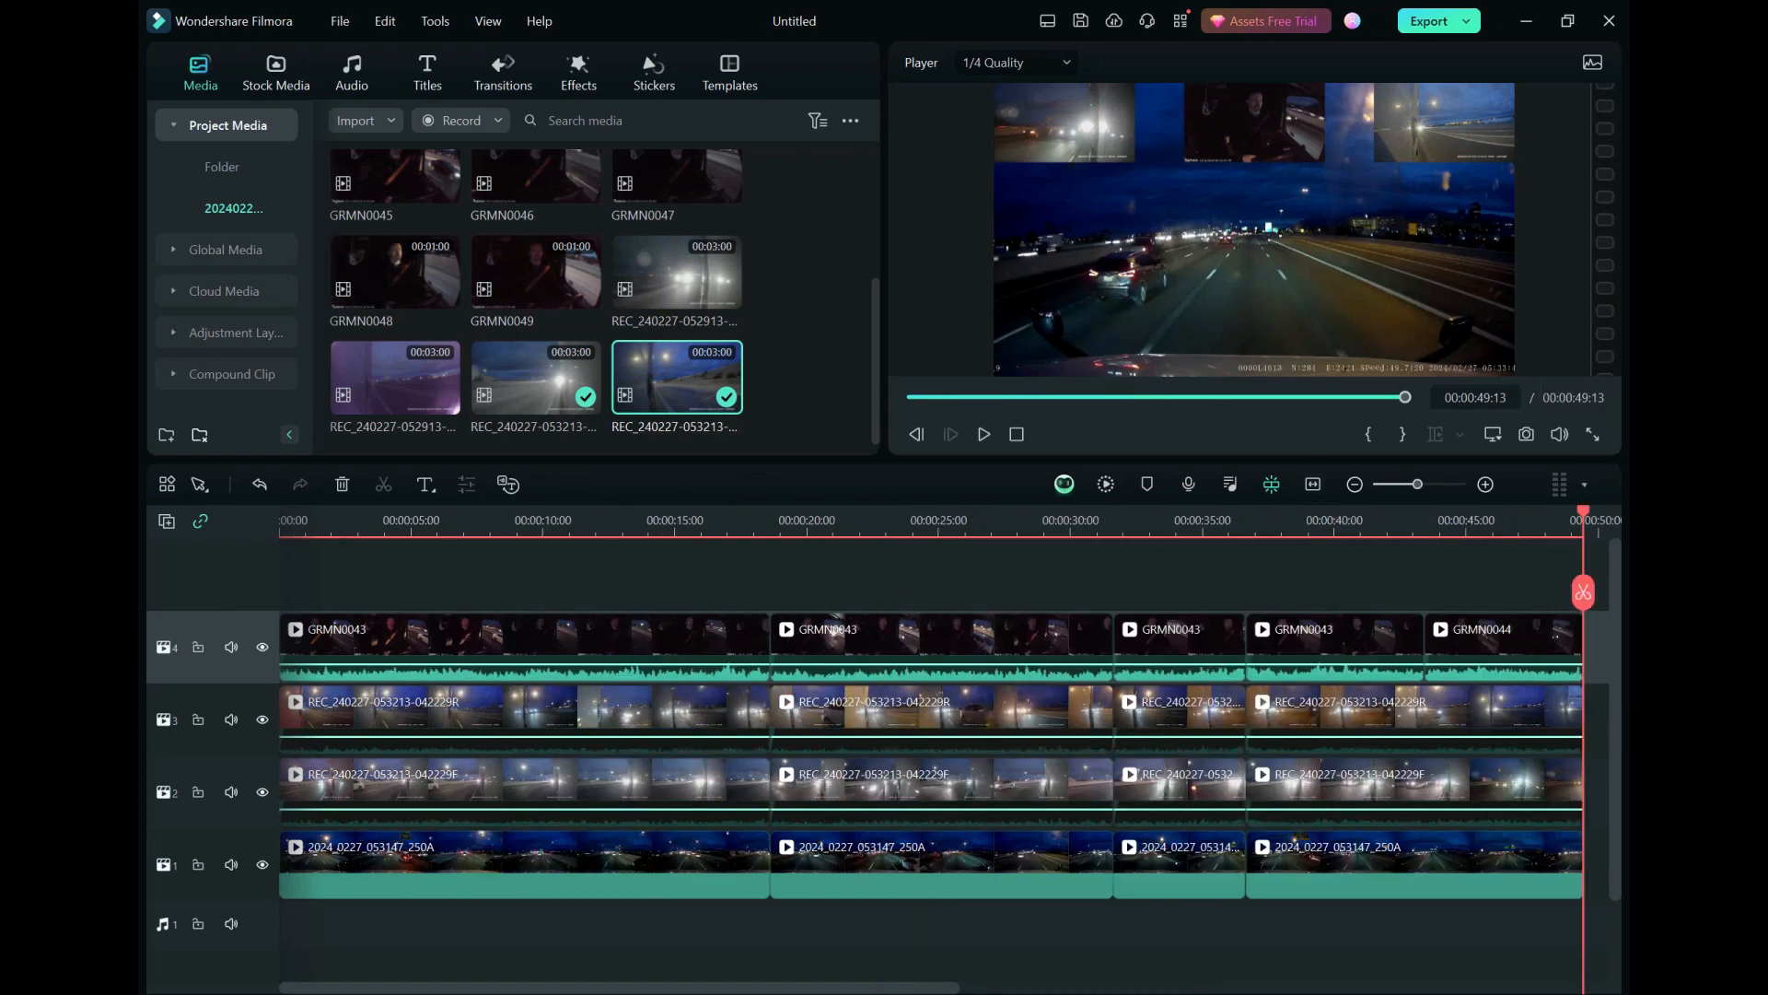
{"action": "key", "text": "ctrl+s"}
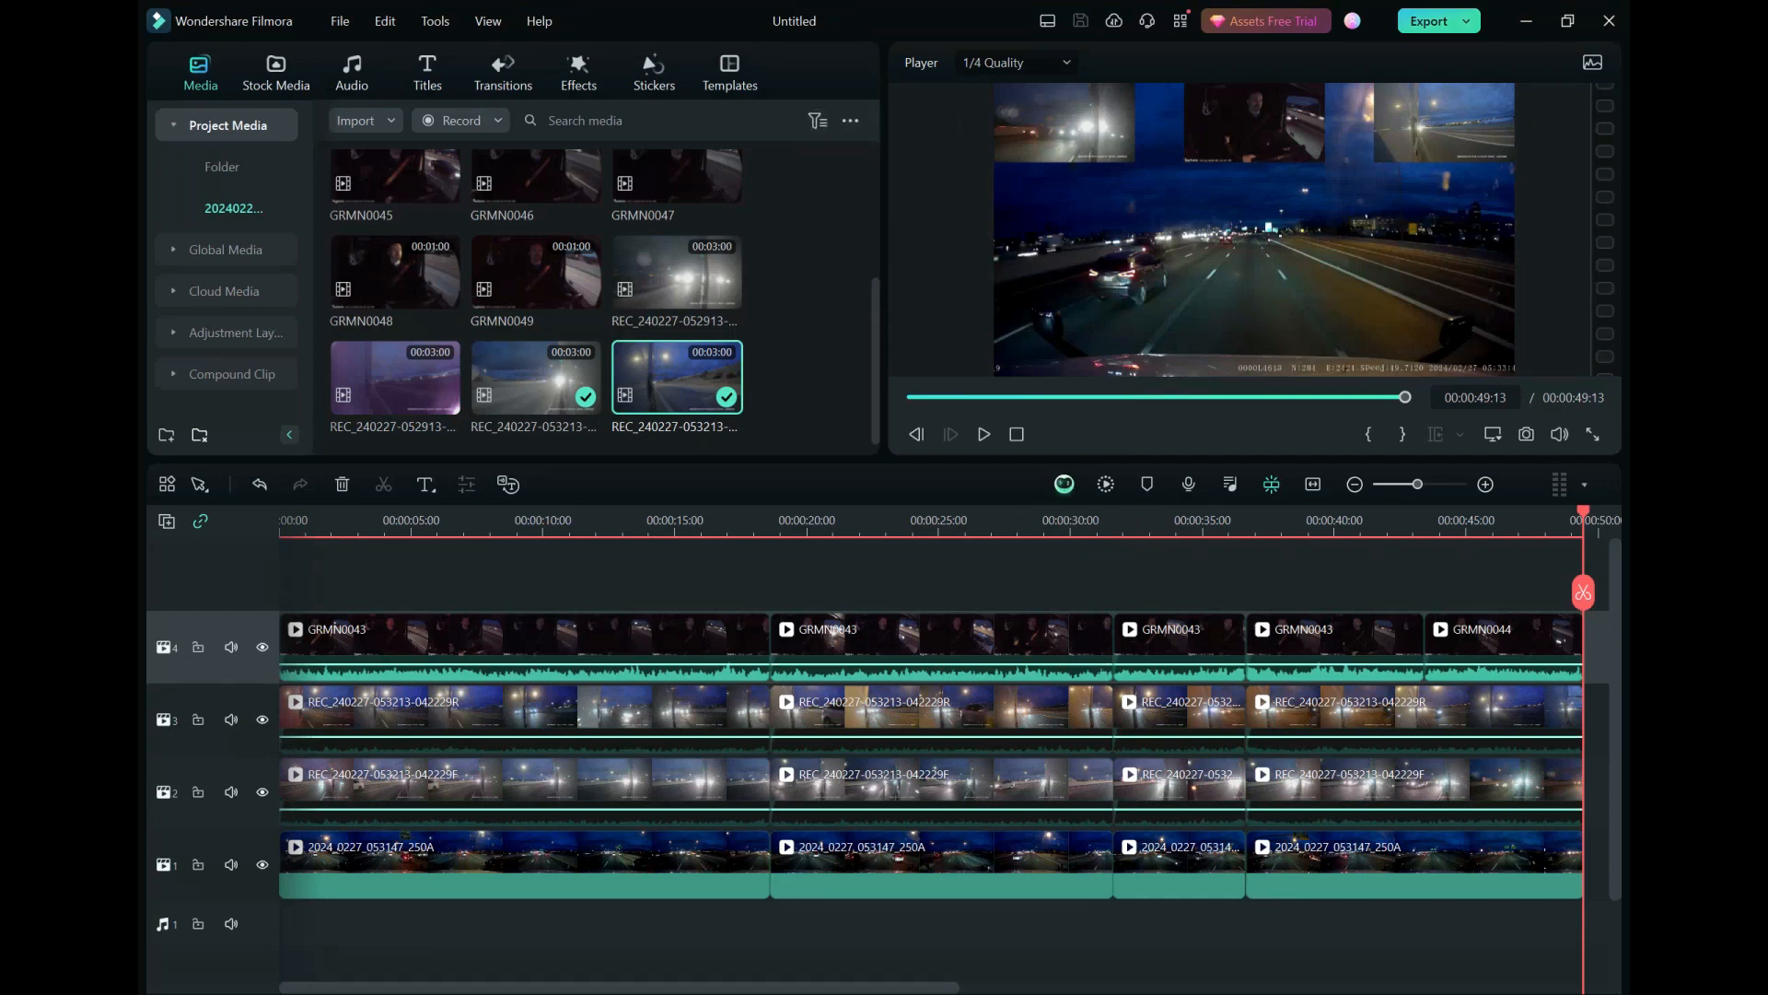
{"action": "left_click", "coordinate": [1428, 22]}
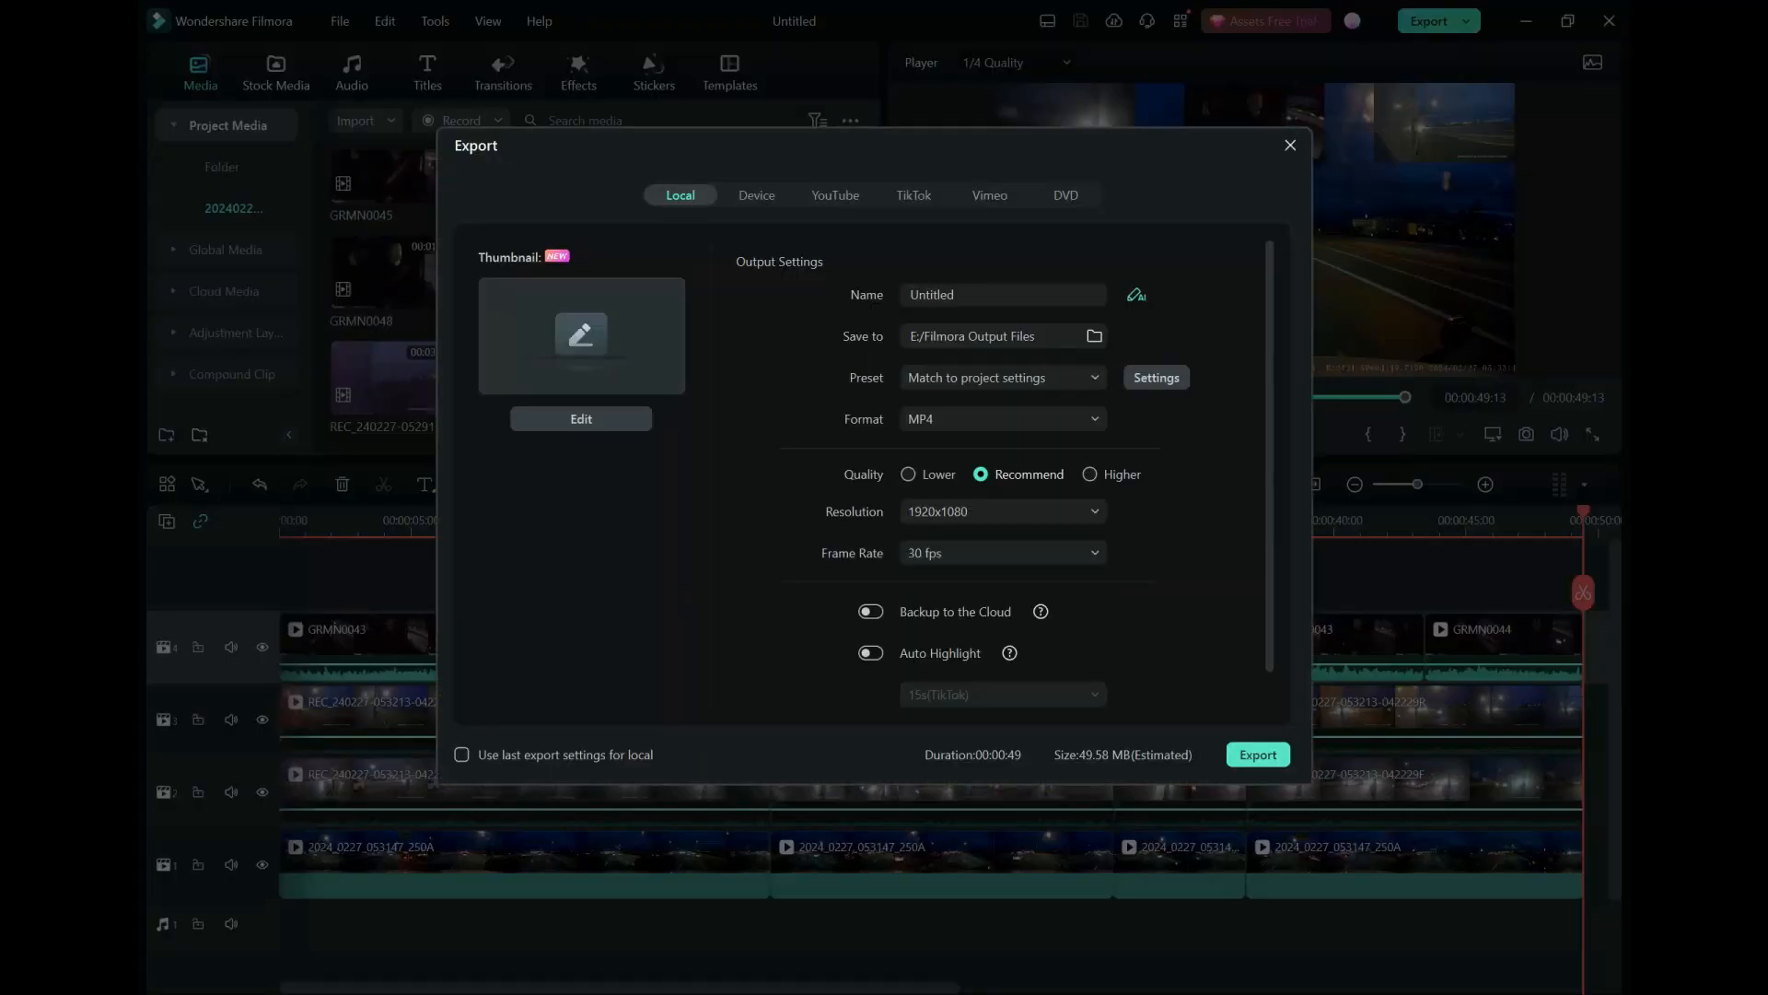
{"action": "left_click", "coordinate": [1002, 295]}
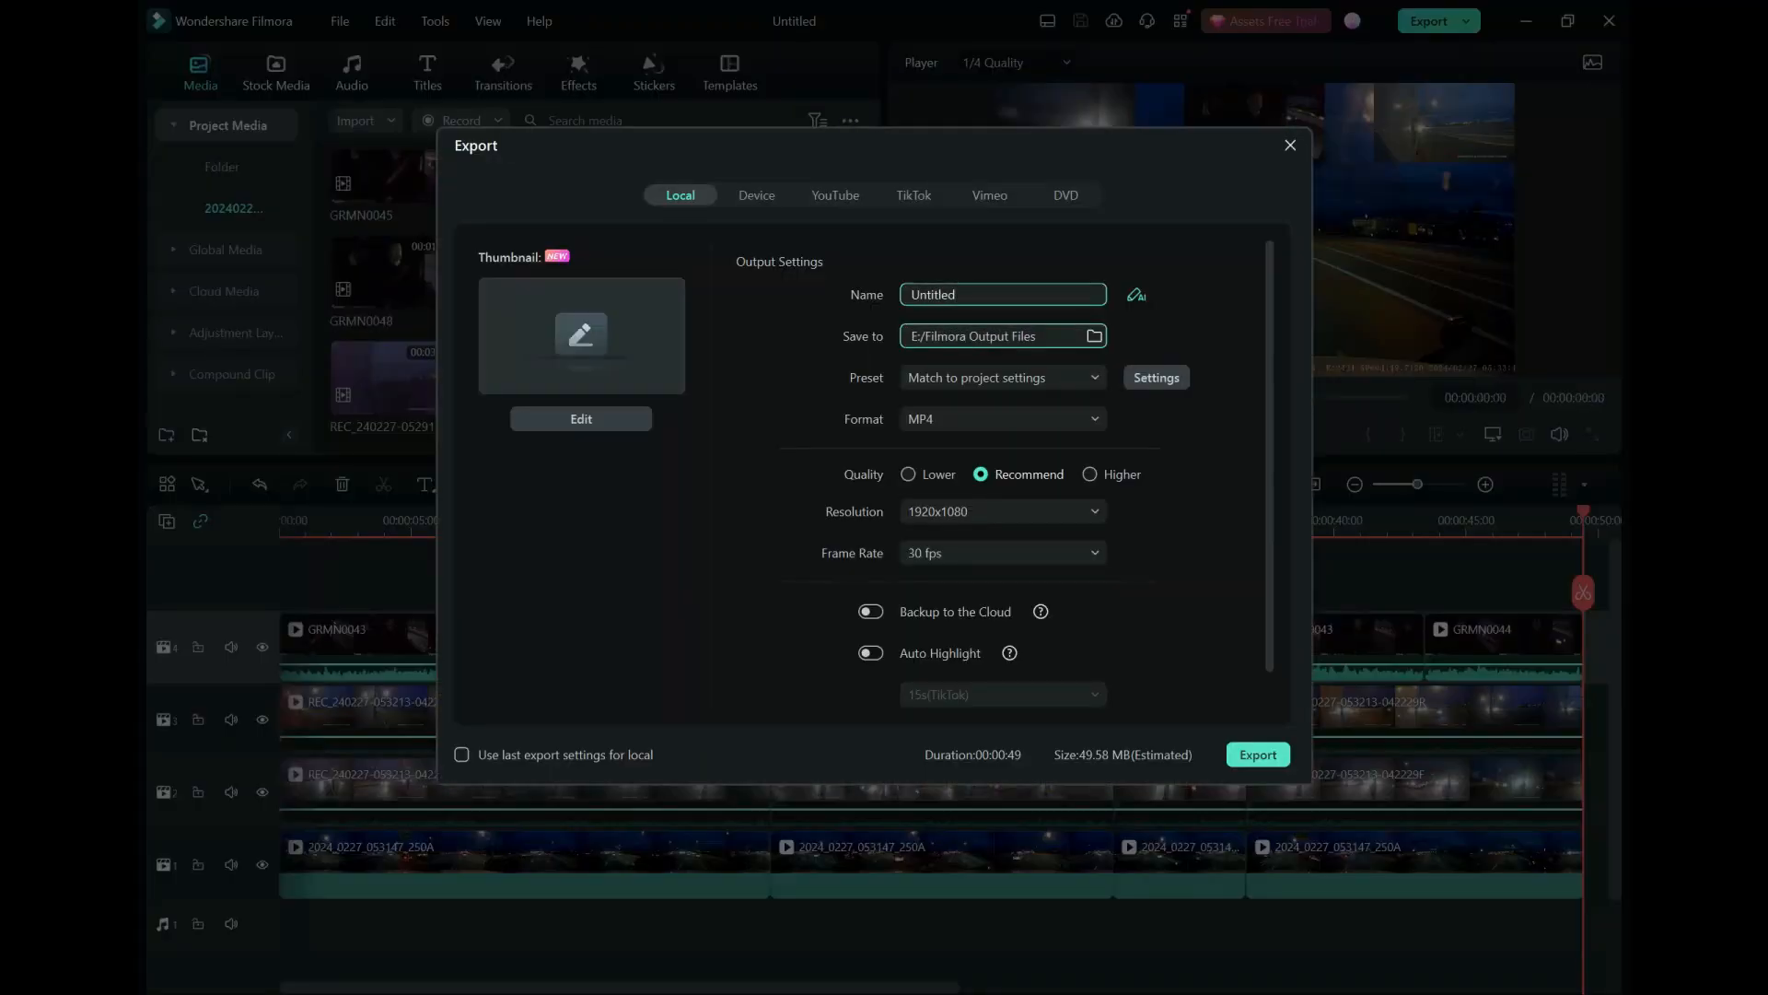
{"action": "key", "text": "ctrl+a"}
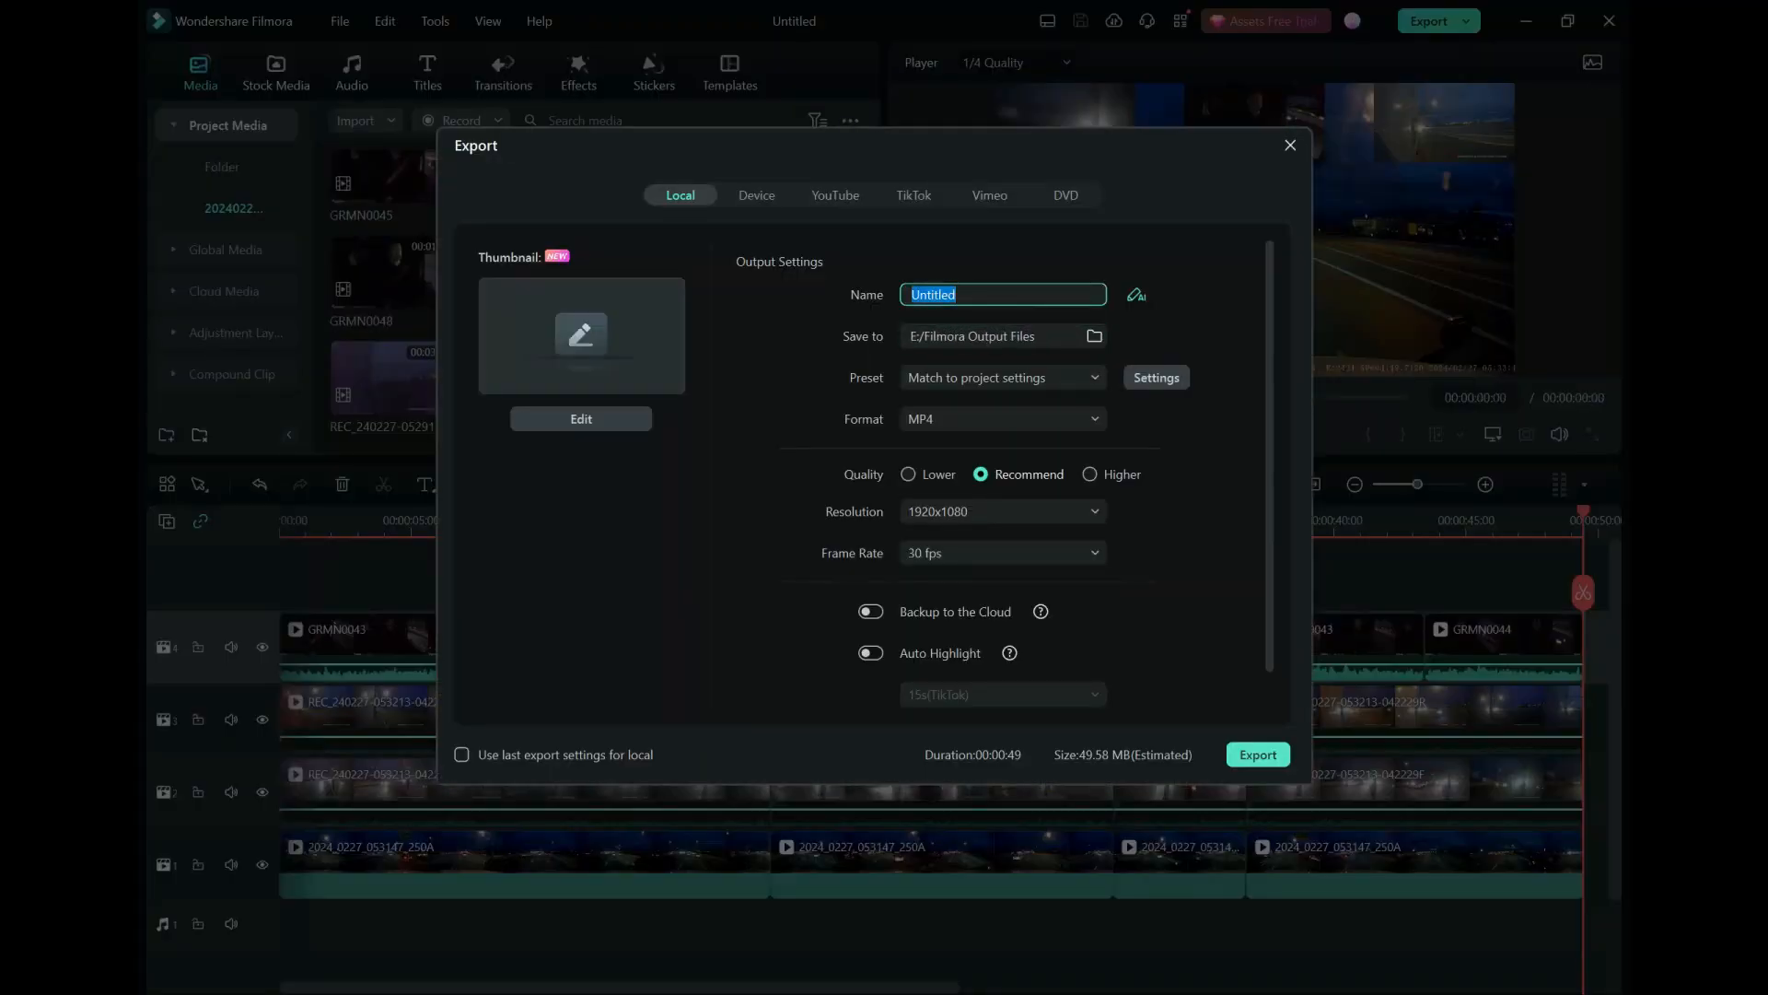
{"action": "type", "text": "20240227"}
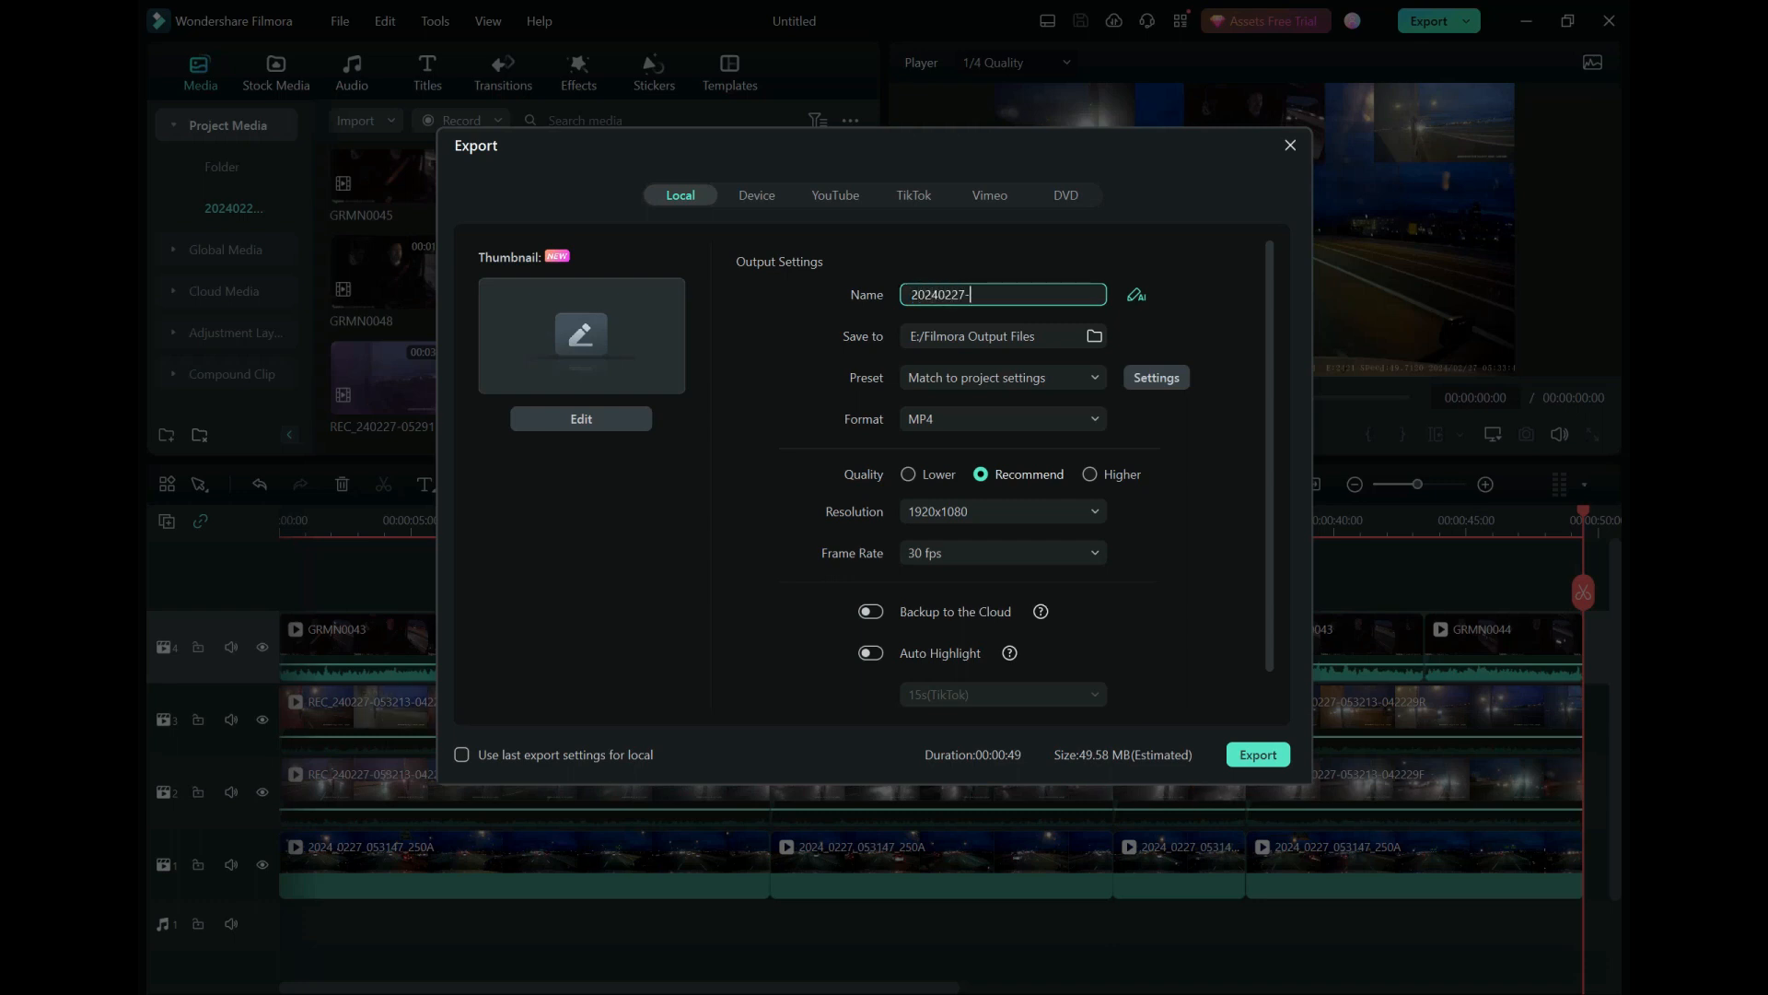
{"action": "type", "text": "-0533 - Sparky"}
{"action": "left_click", "coordinate": [1258, 755]}
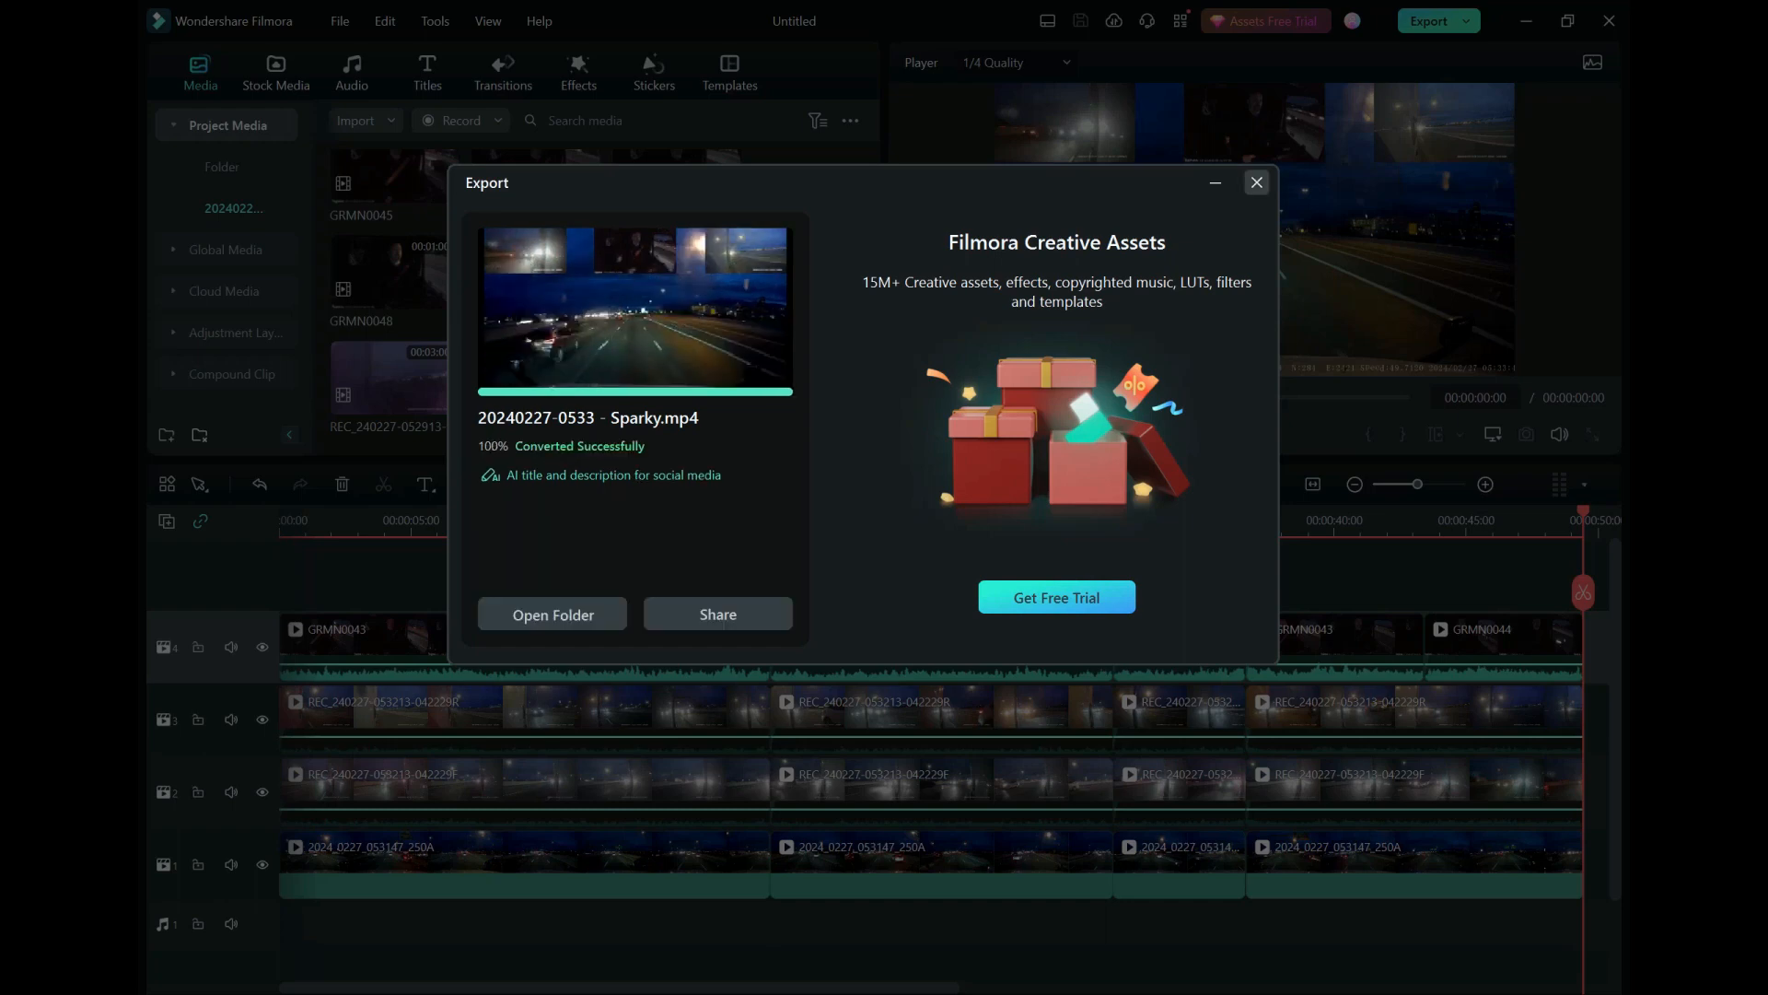
{"action": "left_click", "coordinate": [1257, 183]}
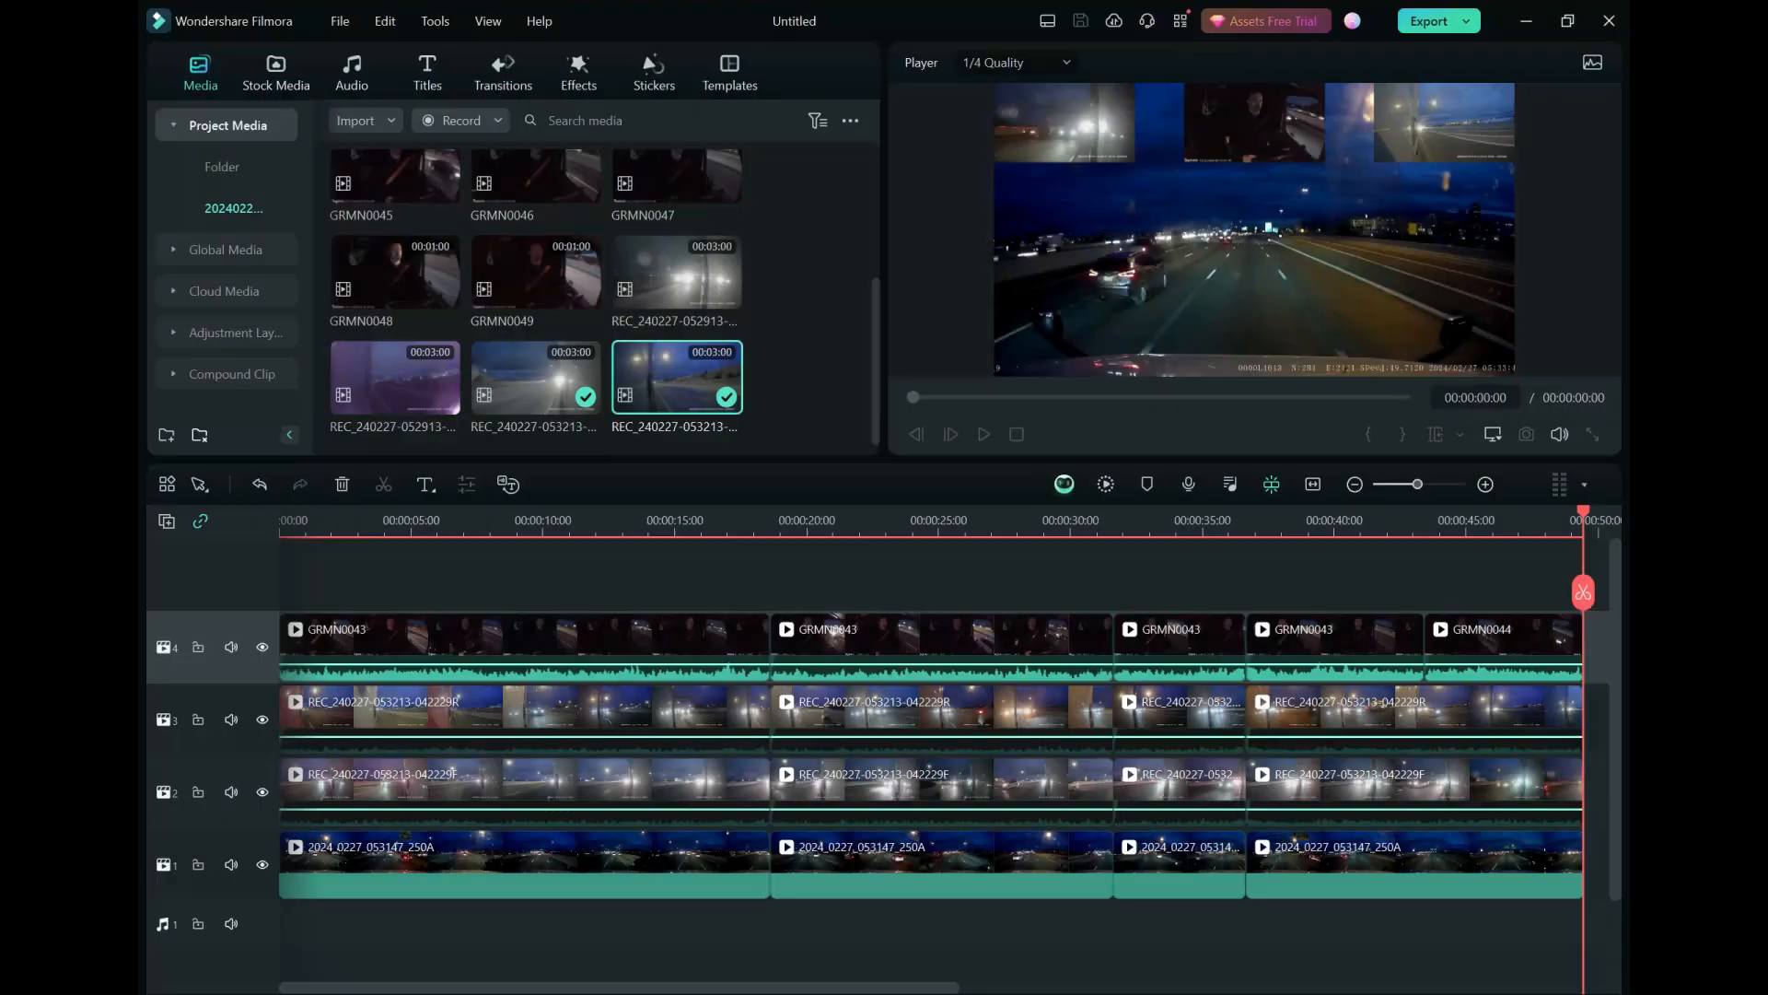
{"action": "key", "text": "super"}
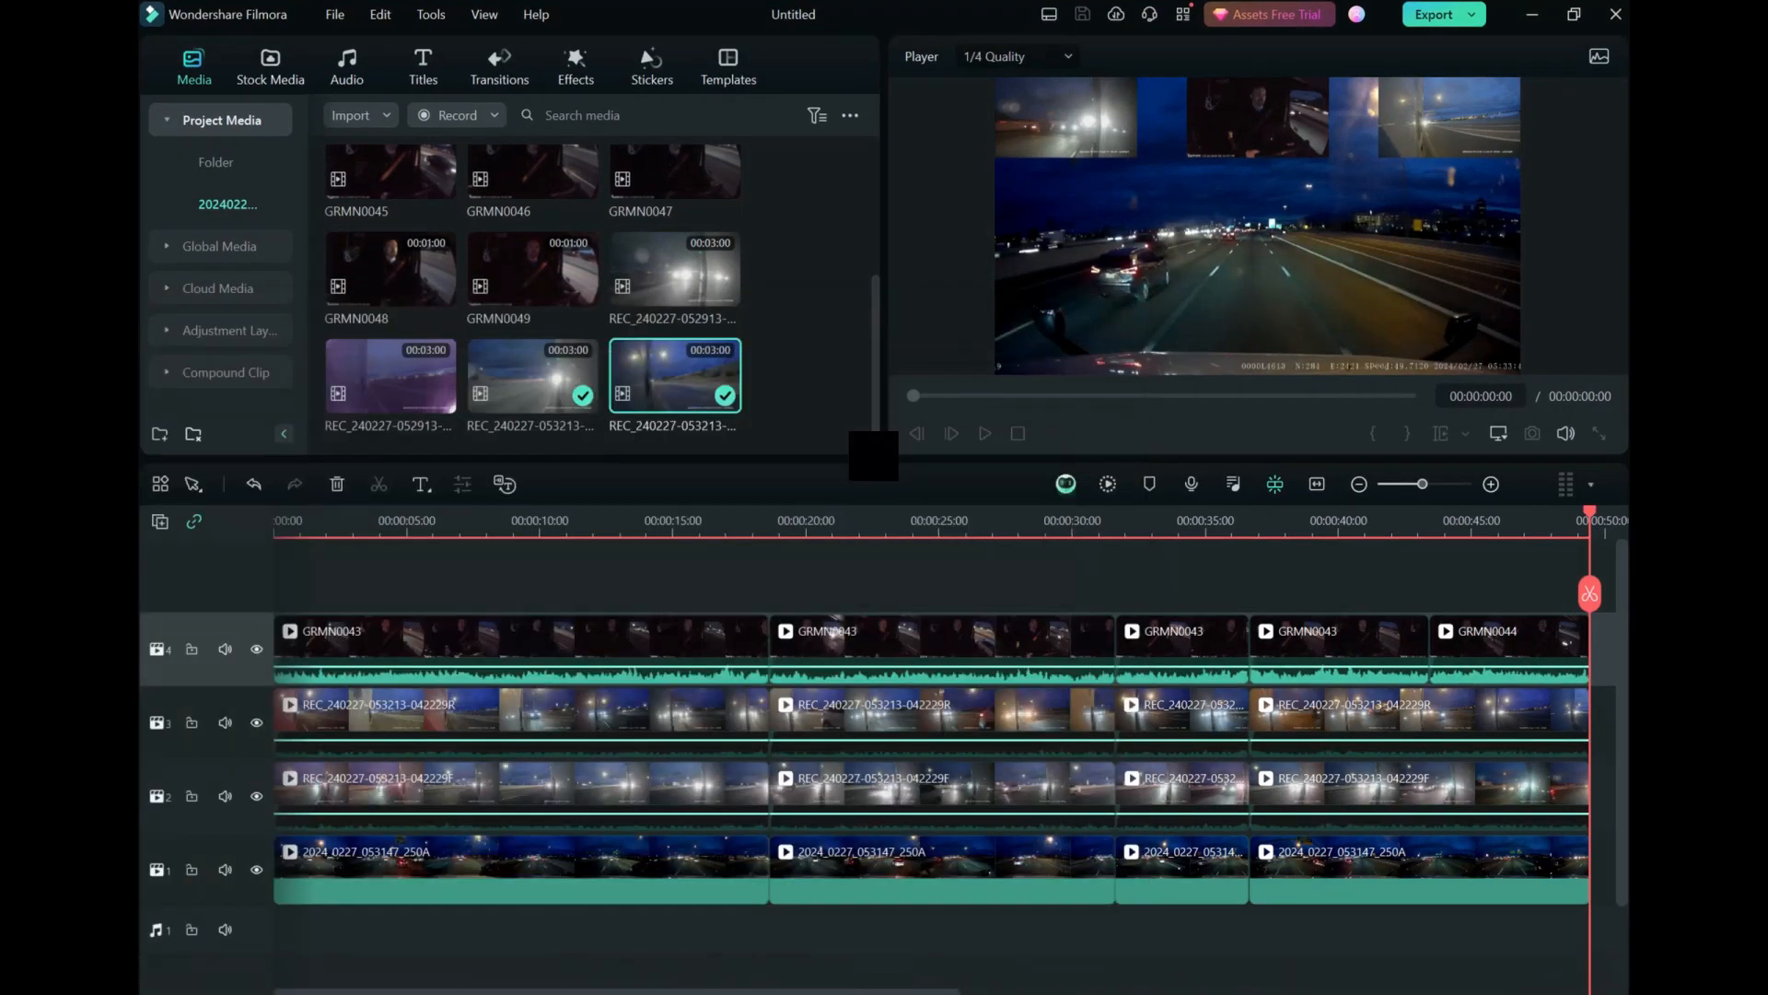
{"action": "key", "text": "super+e"}
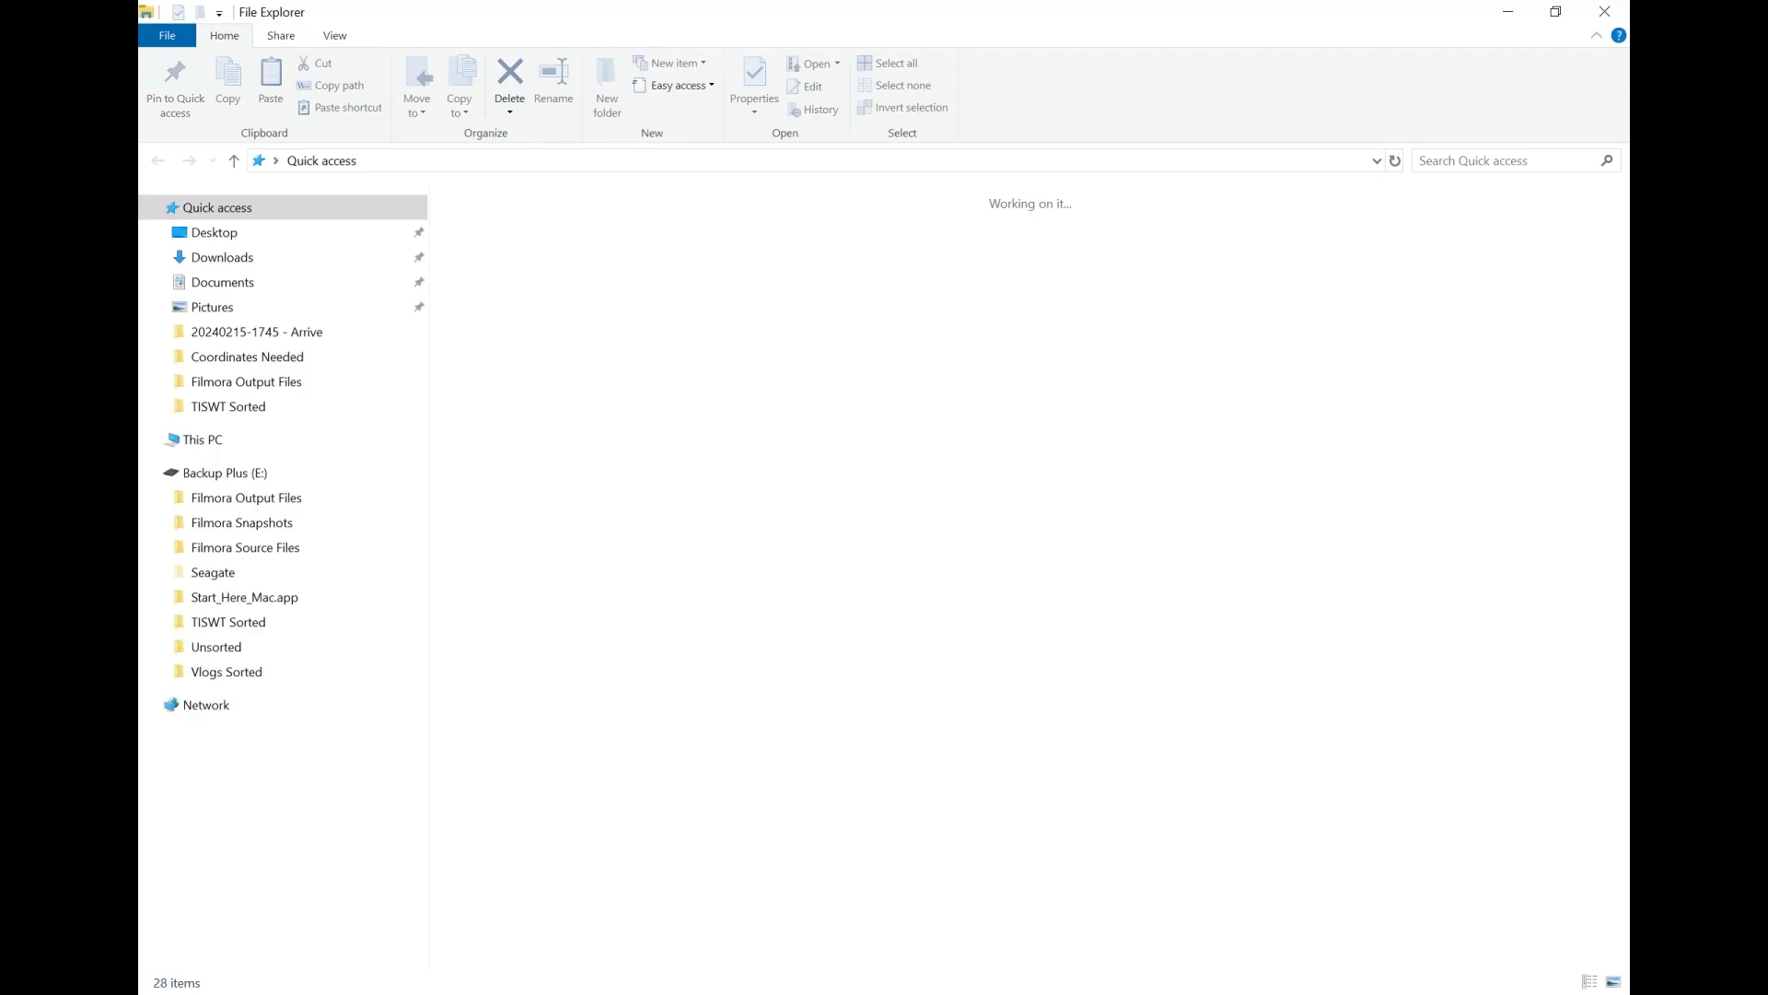
{"action": "left_click", "coordinate": [246, 721]}
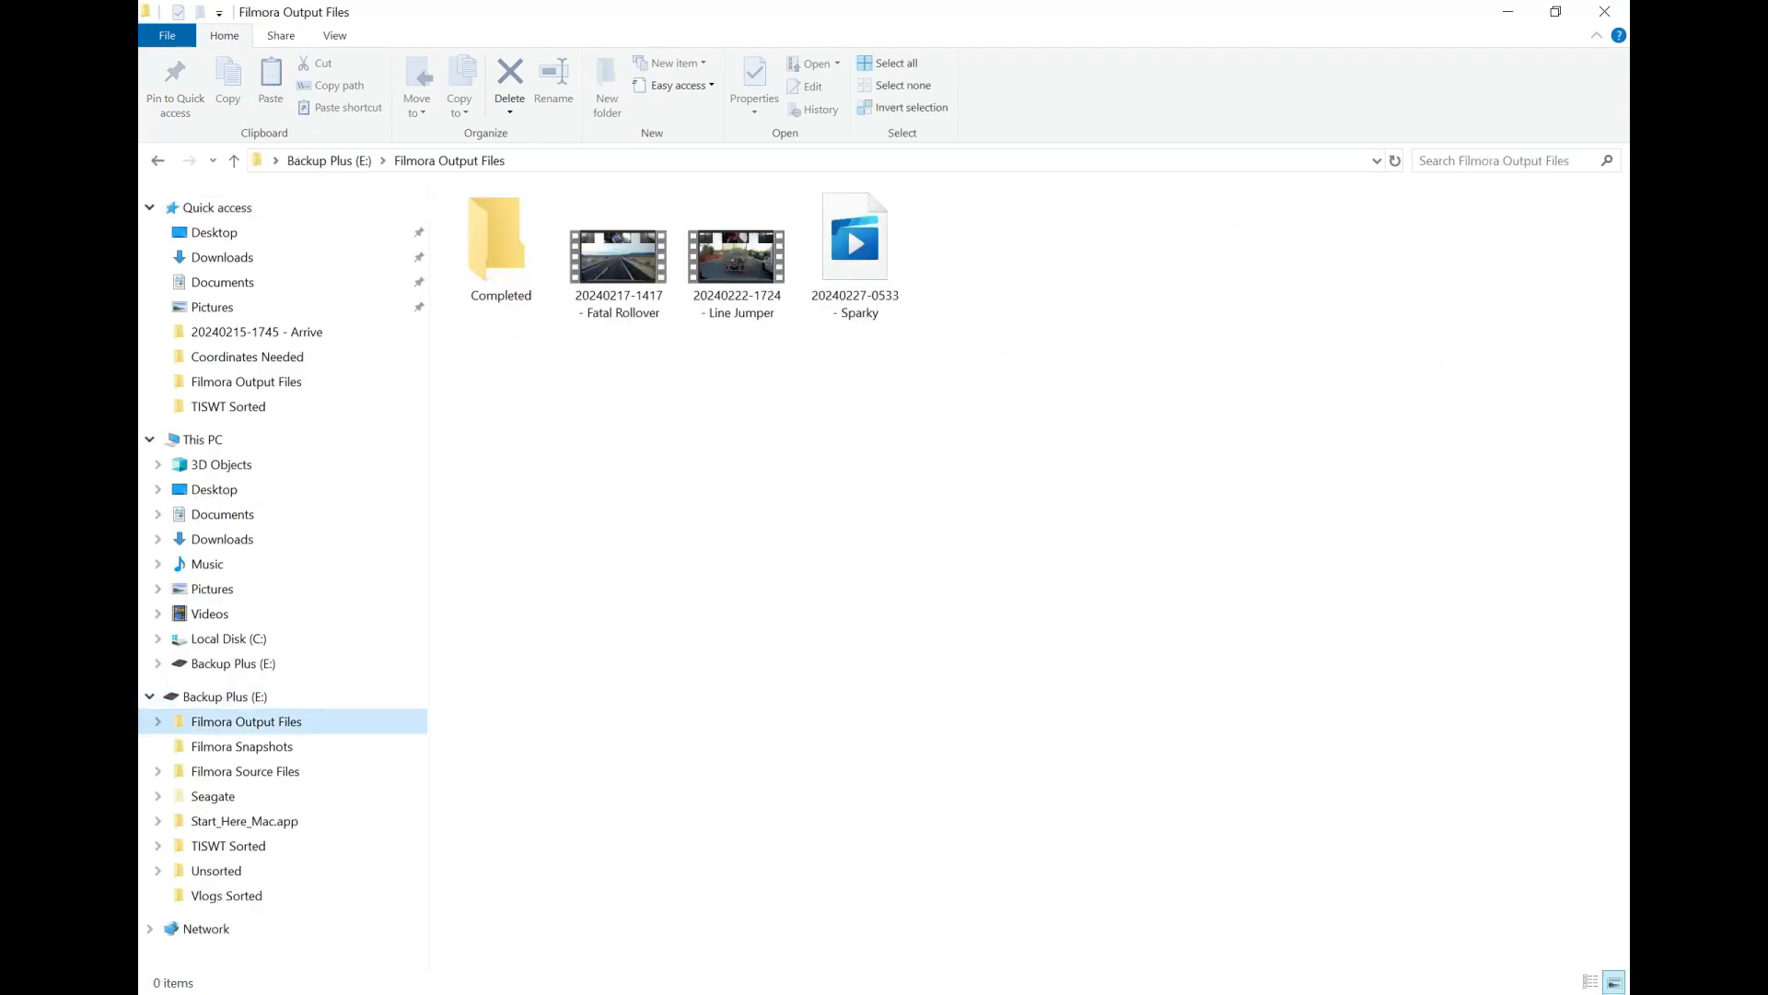
{"action": "key", "text": "Right"}
{"action": "key", "text": "Right"}
{"action": "key", "text": "Right"}
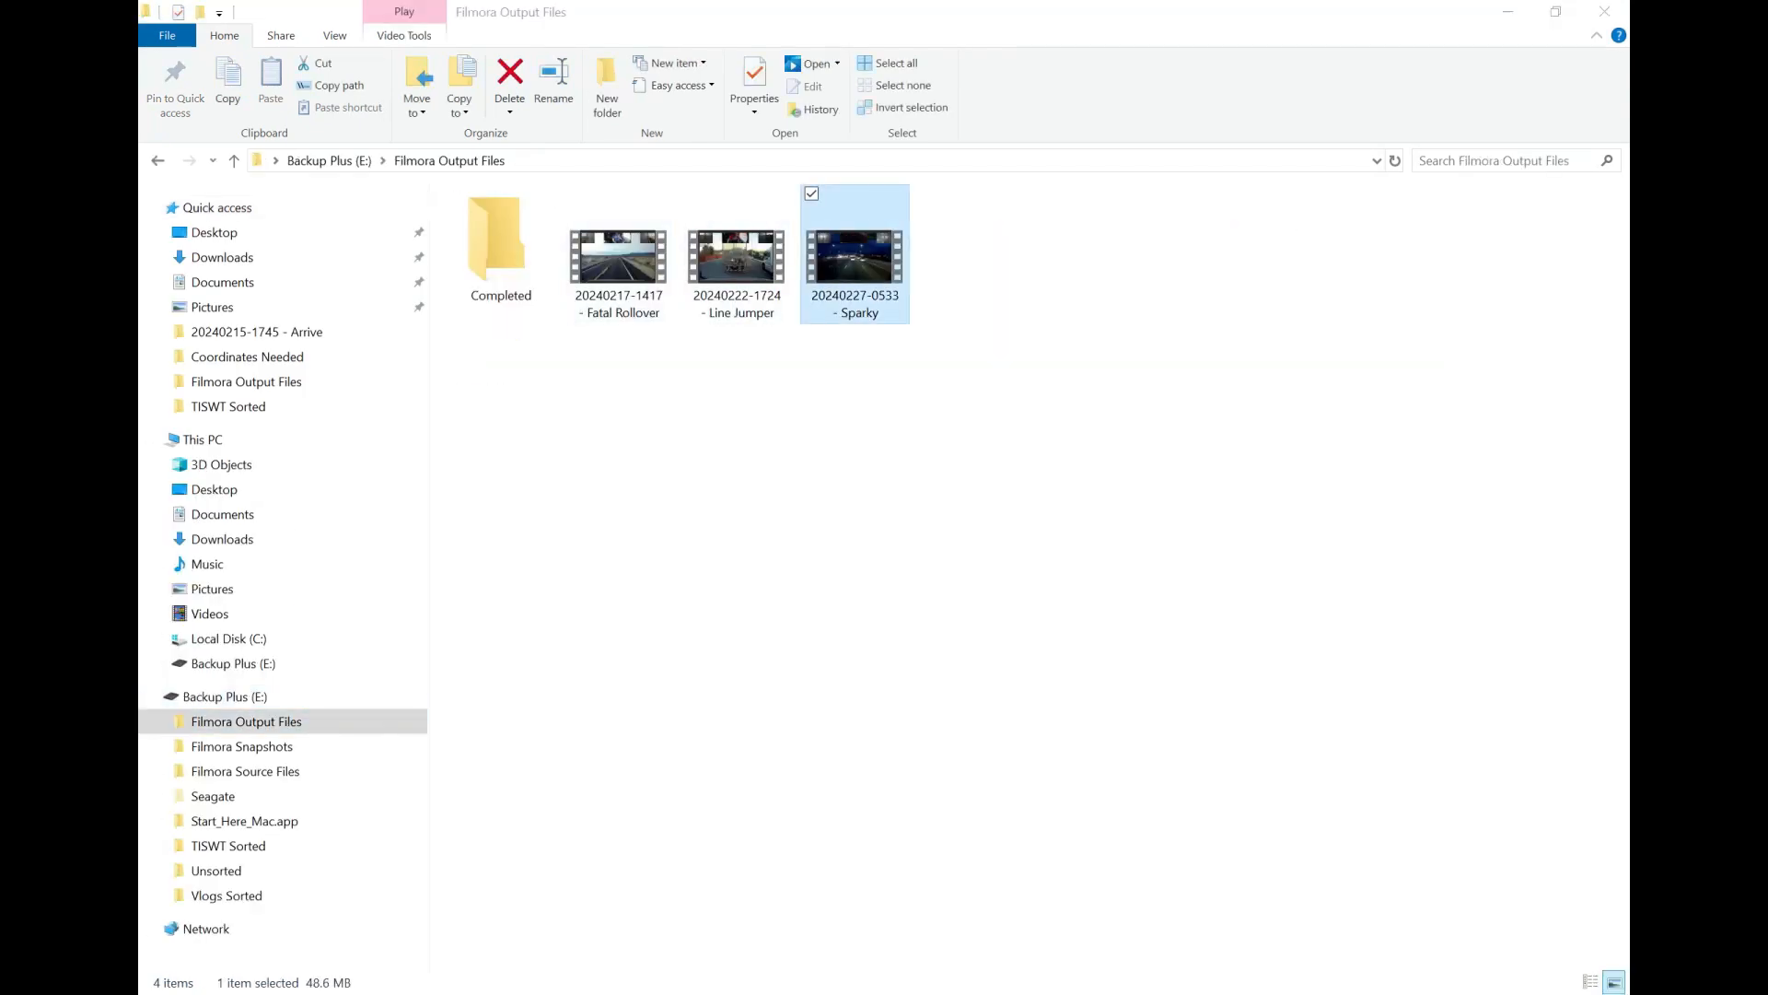
{"action": "key", "text": "Return"}
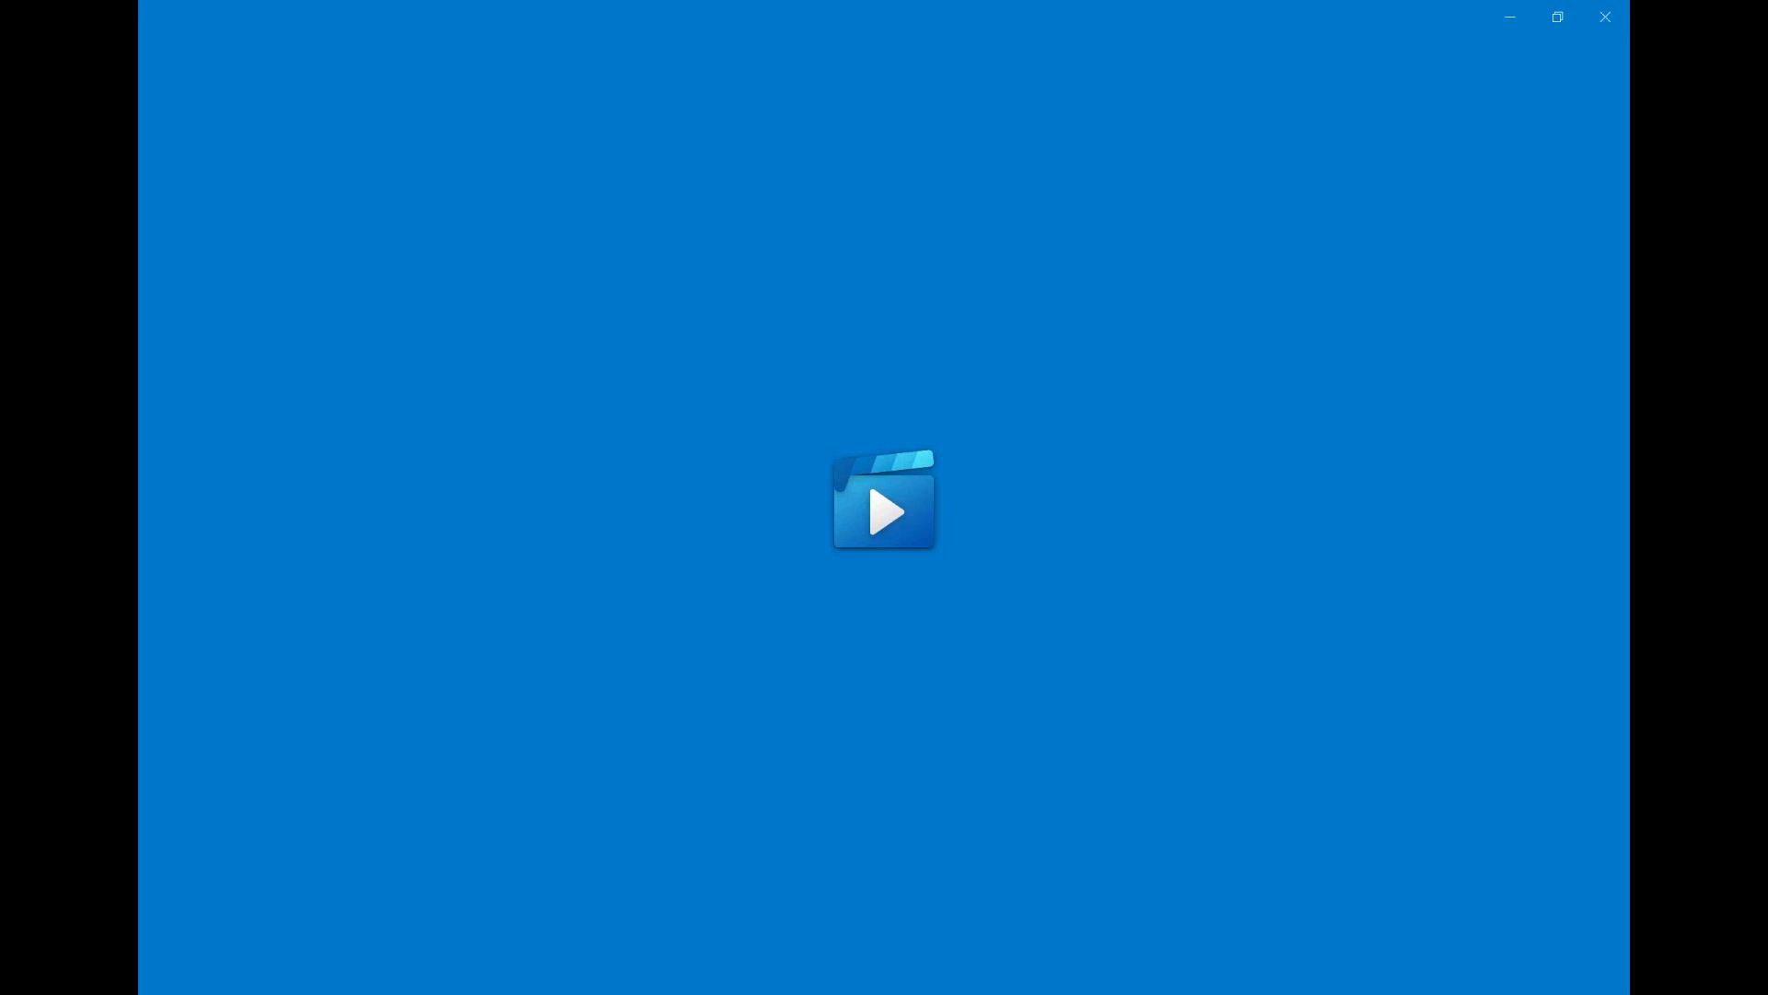